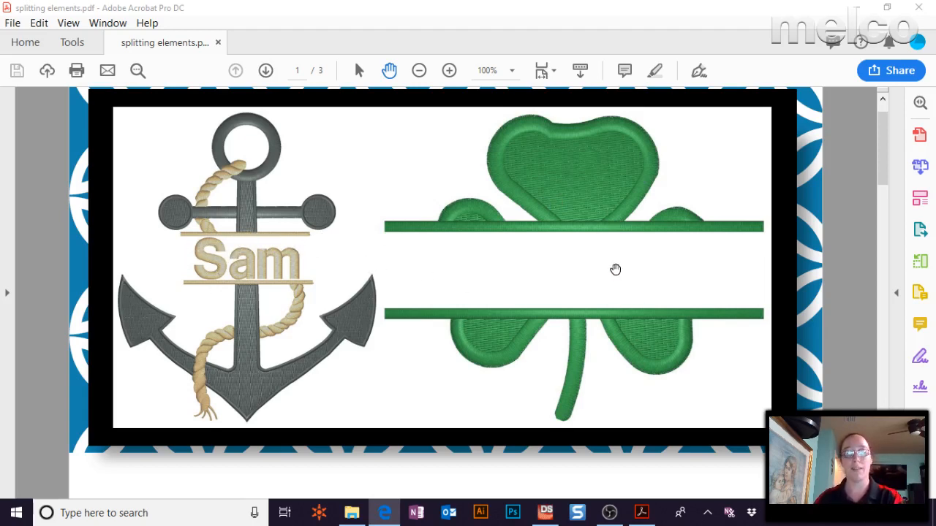
- Examine the DesignShop Tools page of the splitting elements PDF
{"action": "scroll", "coordinate": [614, 268], "scroll_direction": "down", "scroll_amount": 2}
{"action": "scroll", "coordinate": [616, 280], "scroll_direction": "down", "scroll_amount": 8}
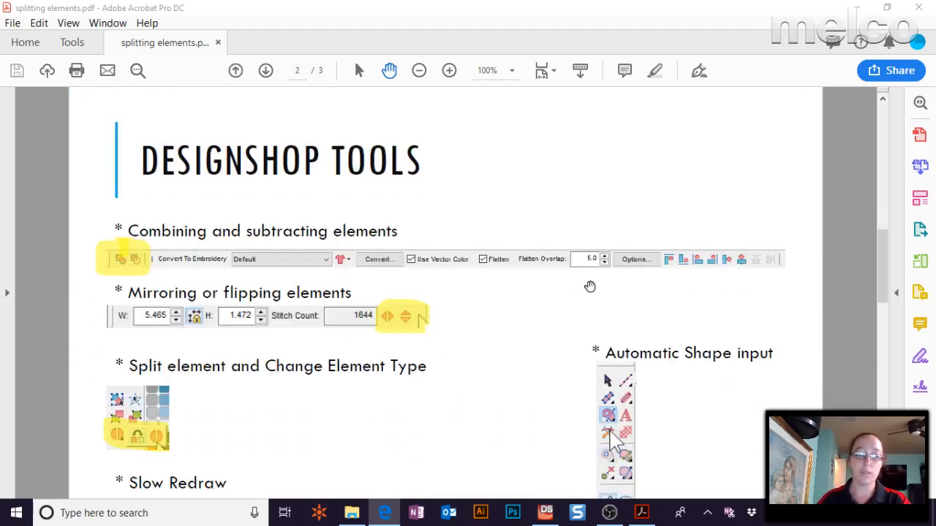
{"action": "scroll", "coordinate": [581, 286], "scroll_direction": "down", "scroll_amount": 3}
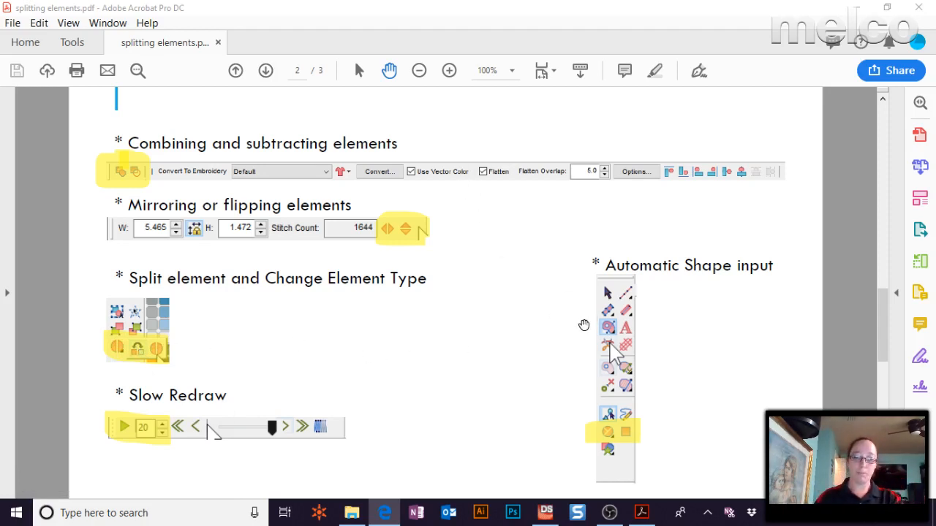
- Create a new project in Design Shop Pro+ and display its center axis lines
{"action": "left_click", "coordinate": [547, 514]}
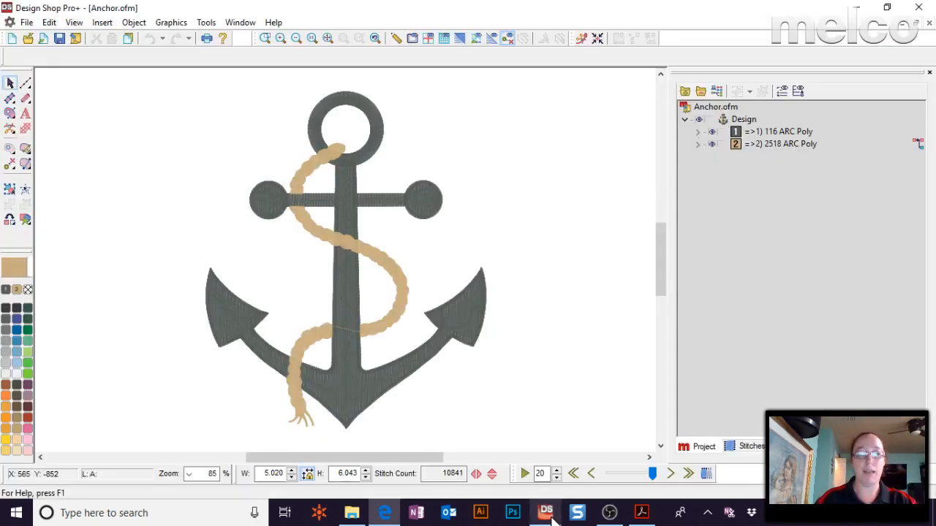
{"action": "left_click", "coordinate": [12, 38]}
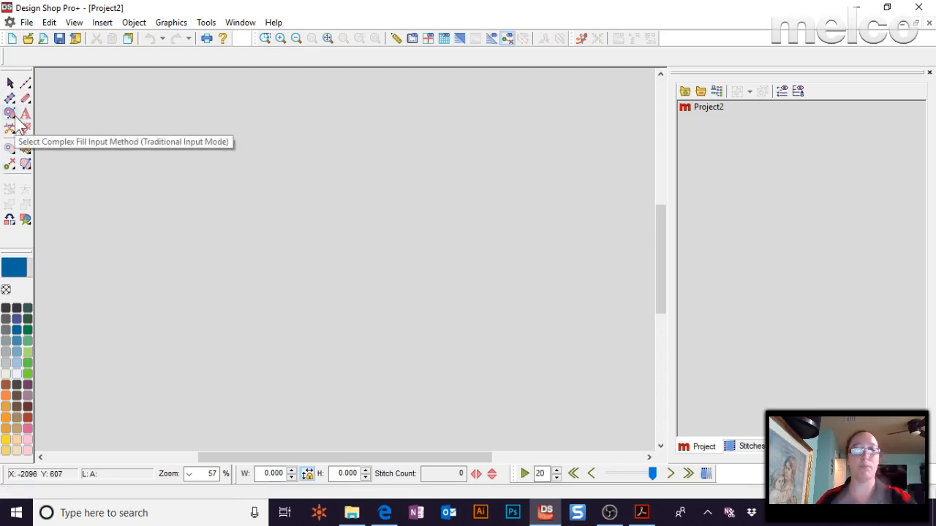
{"action": "left_click", "coordinate": [429, 38]}
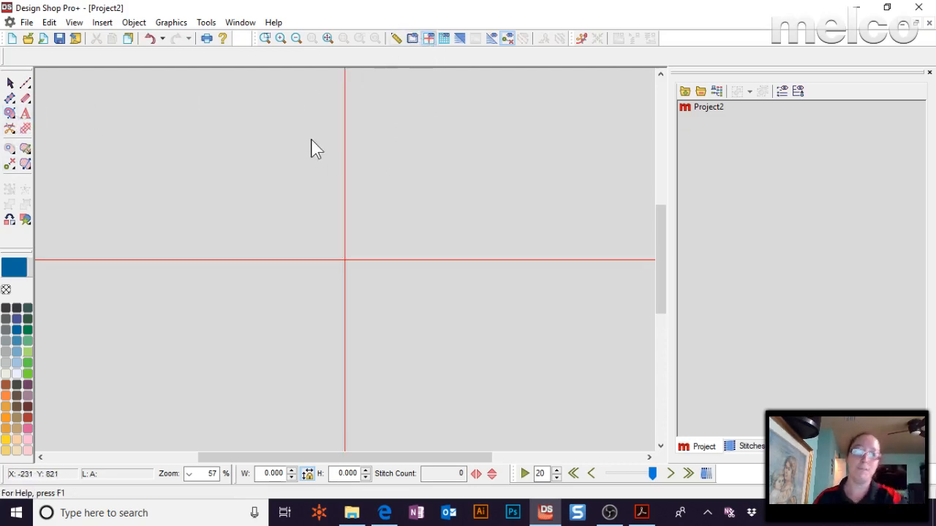
- Try a five-point freeform complex fill outline around the origin and remove all of its points
{"action": "left_click", "coordinate": [10, 114]}
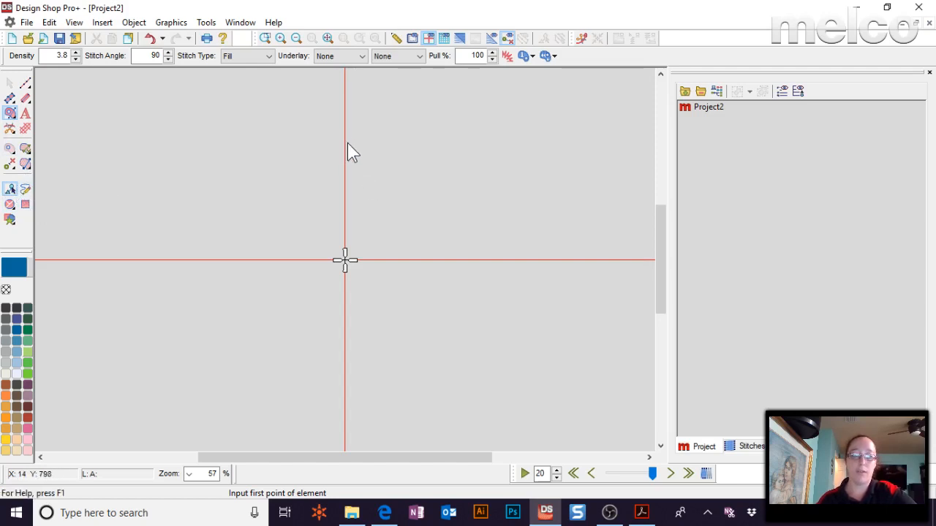
{"action": "left_click", "coordinate": [329, 144]}
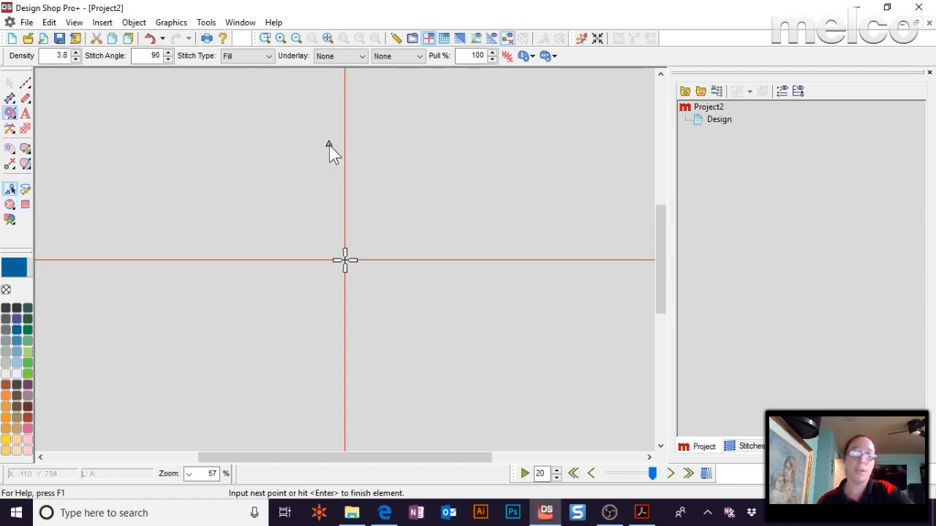
{"action": "left_click", "coordinate": [287, 191]}
{"action": "left_click", "coordinate": [285, 298]}
{"action": "left_click", "coordinate": [354, 352]}
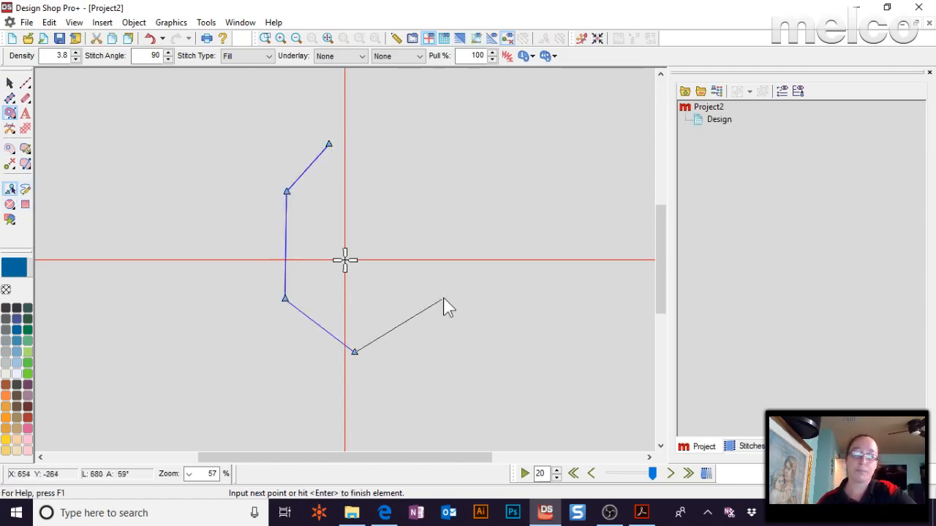
{"action": "left_click", "coordinate": [445, 282]}
{"action": "key", "text": "BackSpace"}
{"action": "key", "text": "BackSpace"}
{"action": "key", "text": "BackSpace"}
{"action": "key", "text": "BackSpace"}
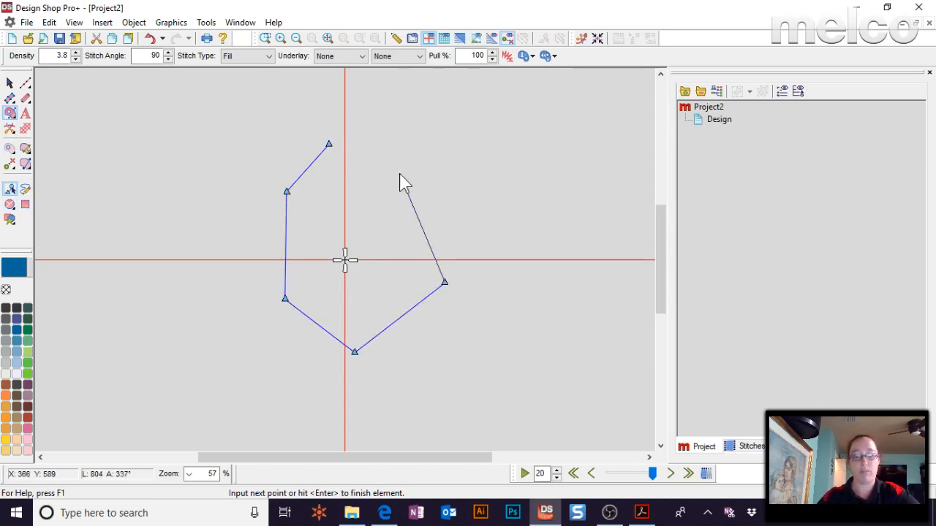
{"action": "key", "text": "BackSpace"}
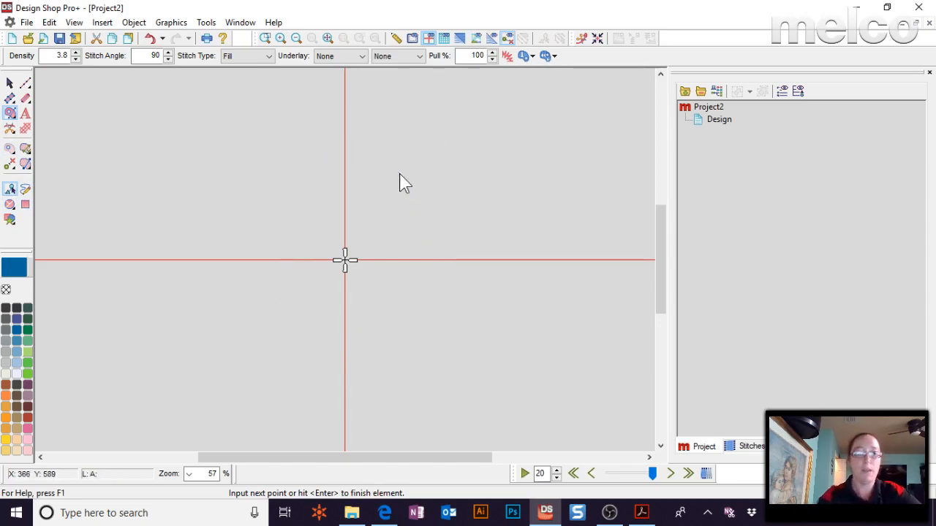
- Draw a complex fill circle about 4.97 in in diameter, roughly centered on the origin
{"action": "left_click", "coordinate": [9, 208]}
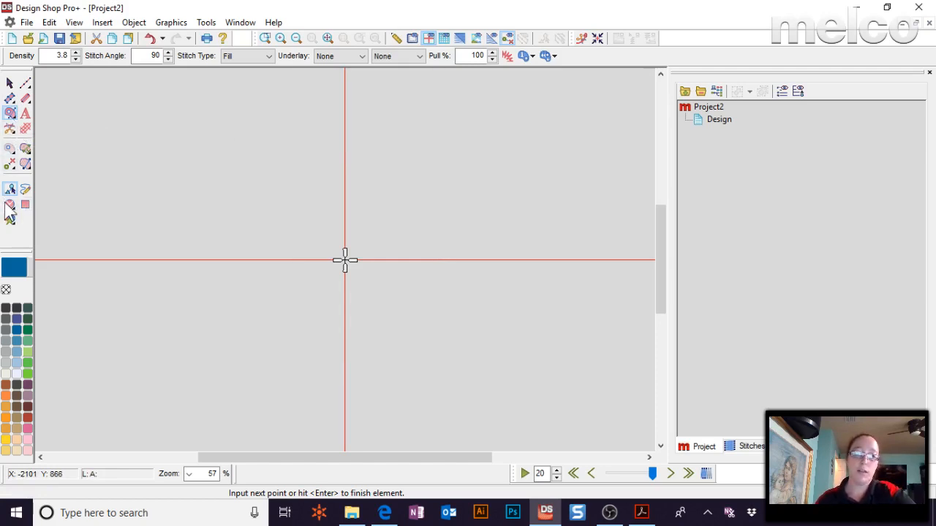
{"action": "left_click", "coordinate": [346, 162]}
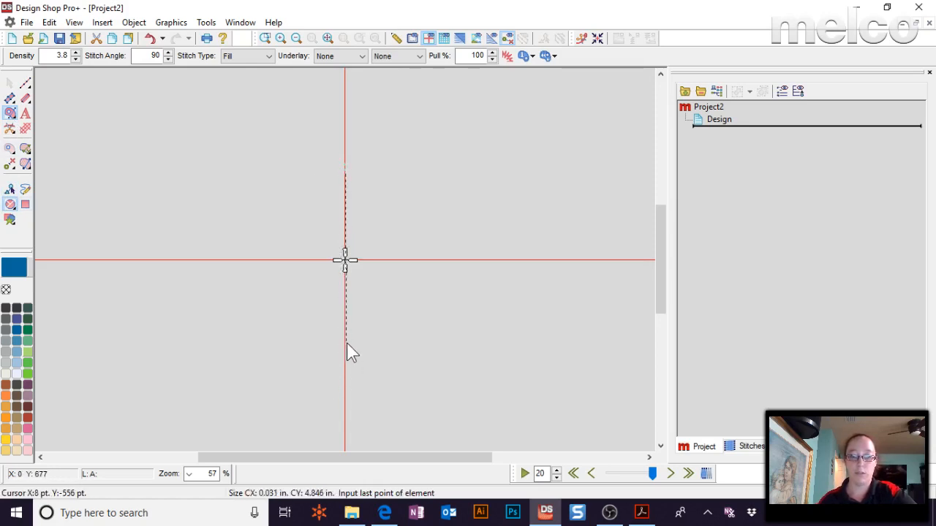
{"action": "left_click", "coordinate": [346, 347]}
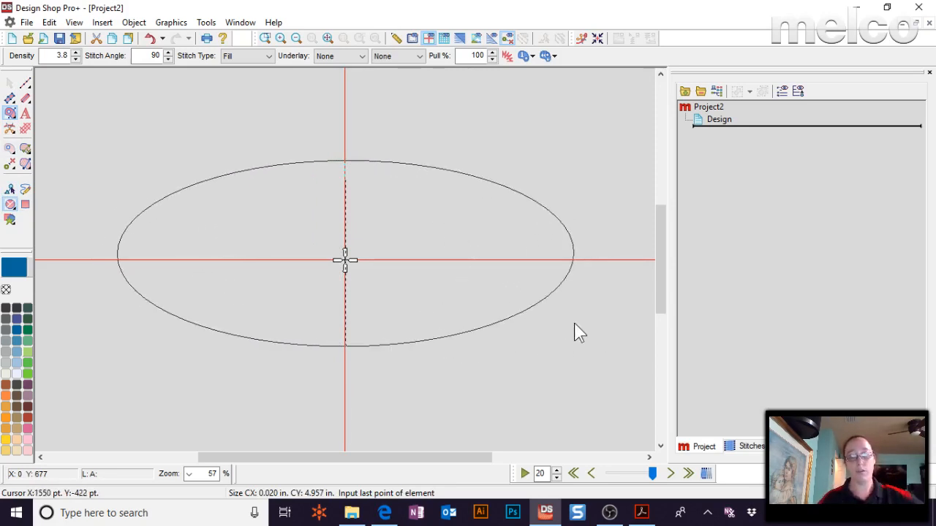
{"action": "left_click", "coordinate": [412, 212]}
- Redraw the circle's stitch direction line on a slight diagonal, giving a stitch angle of 80
{"action": "left_click", "coordinate": [782, 144]}
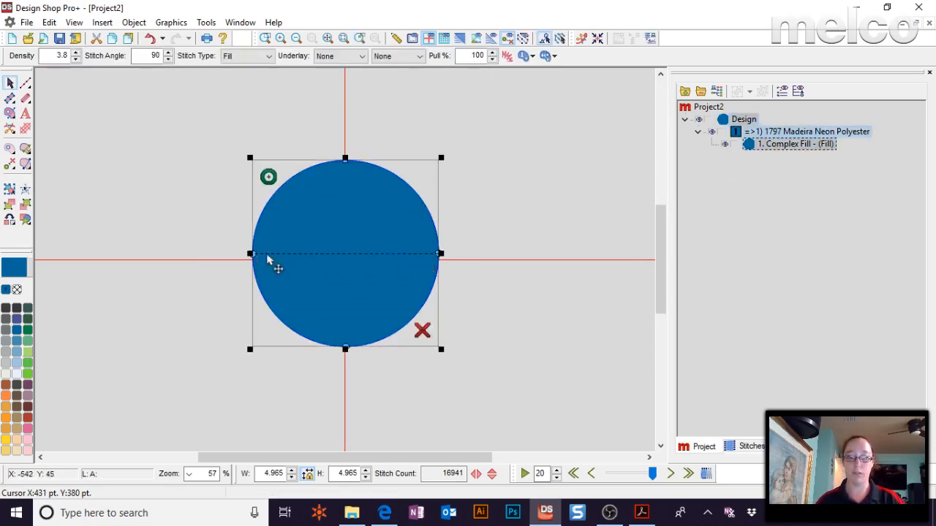
{"action": "left_click", "coordinate": [24, 164]}
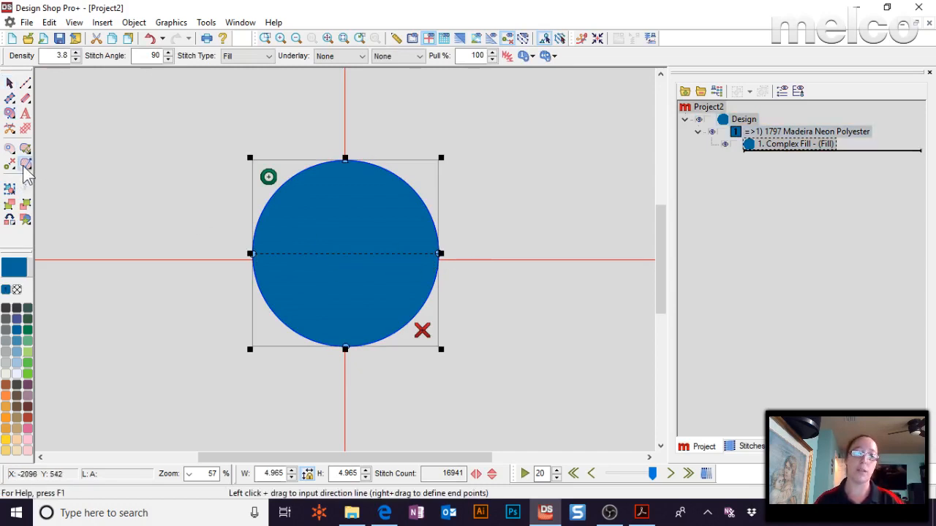
{"action": "mouse_move", "coordinate": [257, 285]}
{"action": "left_mouse_down"}
{"action": "mouse_move", "coordinate": [261, 292]}
{"action": "mouse_move", "coordinate": [439, 250]}
{"action": "left_mouse_up"}
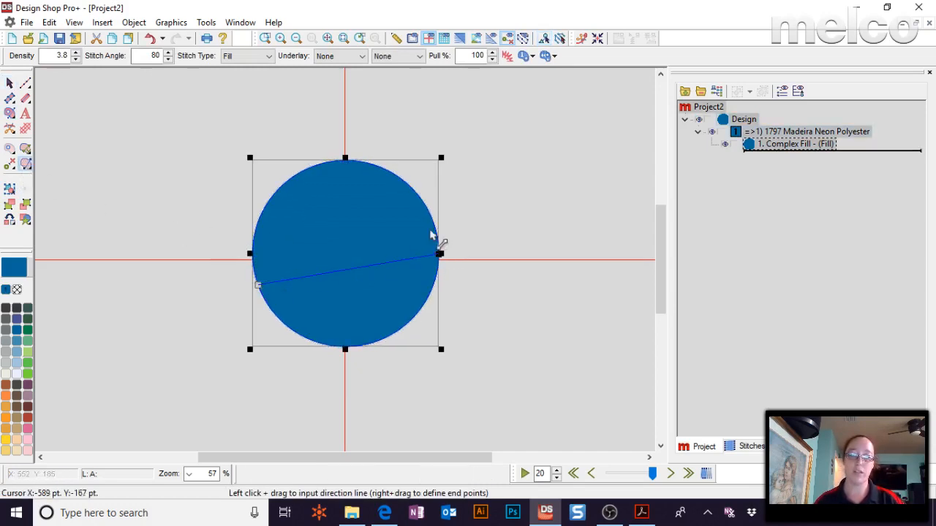
{"action": "left_click", "coordinate": [10, 85]}
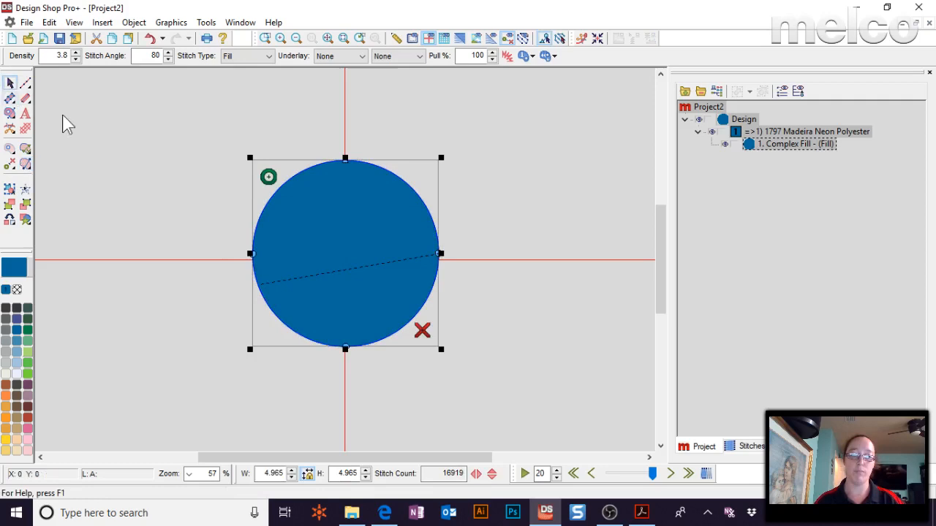
{"action": "left_click", "coordinate": [520, 182]}
{"action": "left_click", "coordinate": [390, 234]}
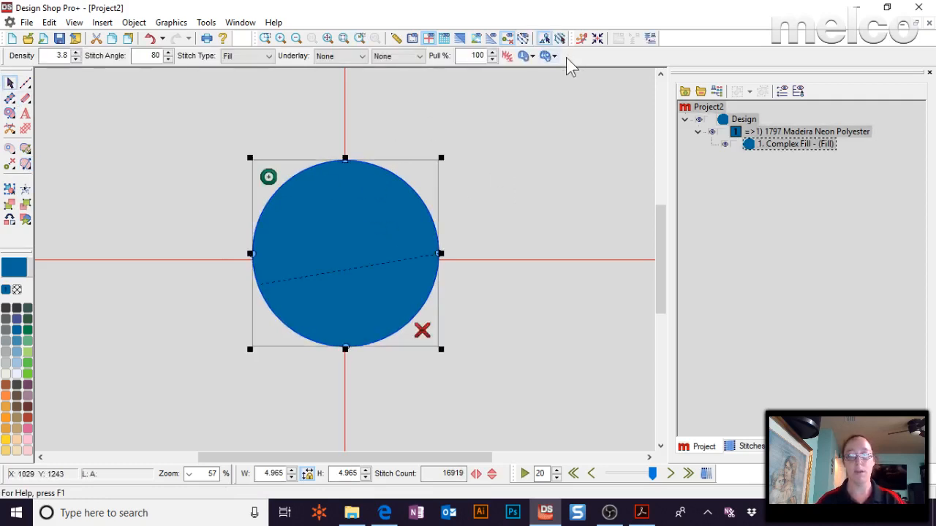
- Draw a tall, slightly tilted complex fill ellipse about 2.08 by 4.42 in as an ear overlapping the circle's upper left
{"action": "scroll", "coordinate": [409, 110], "scroll_direction": "up", "scroll_amount": 1}
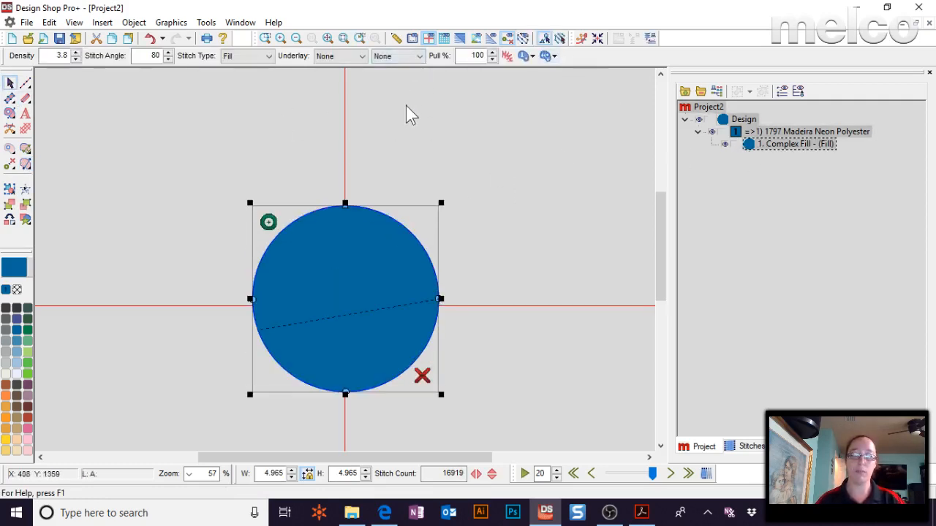
{"action": "left_click", "coordinate": [10, 115]}
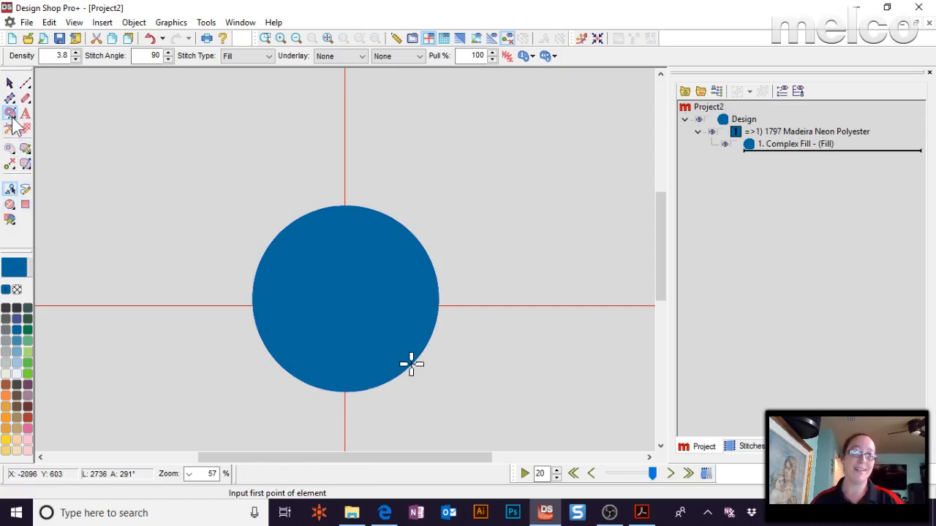
{"action": "left_click", "coordinate": [9, 206]}
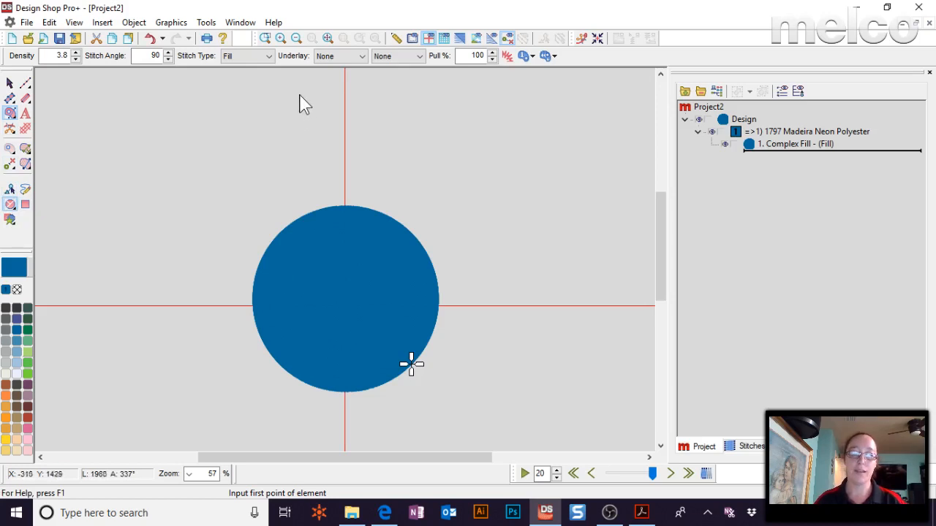
{"action": "scroll", "coordinate": [291, 88], "scroll_direction": "up", "scroll_amount": 1}
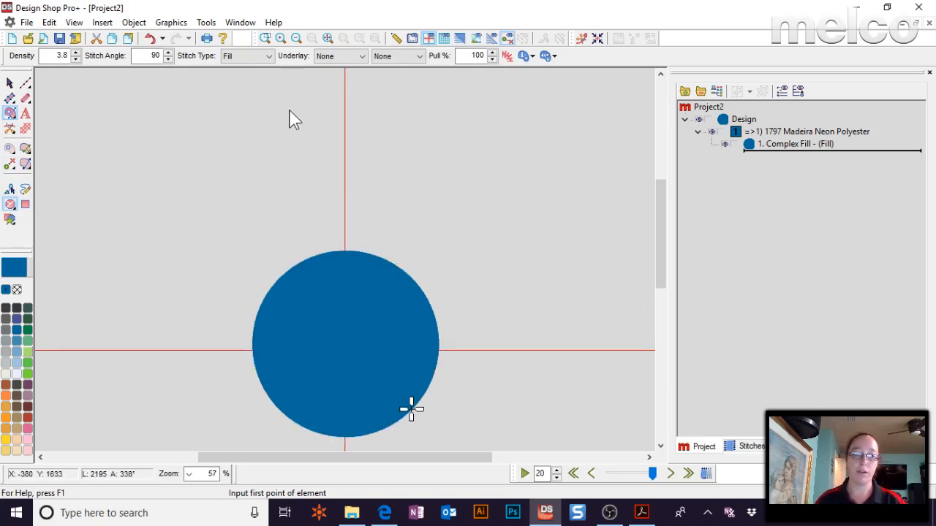
{"action": "left_click", "coordinate": [289, 113]}
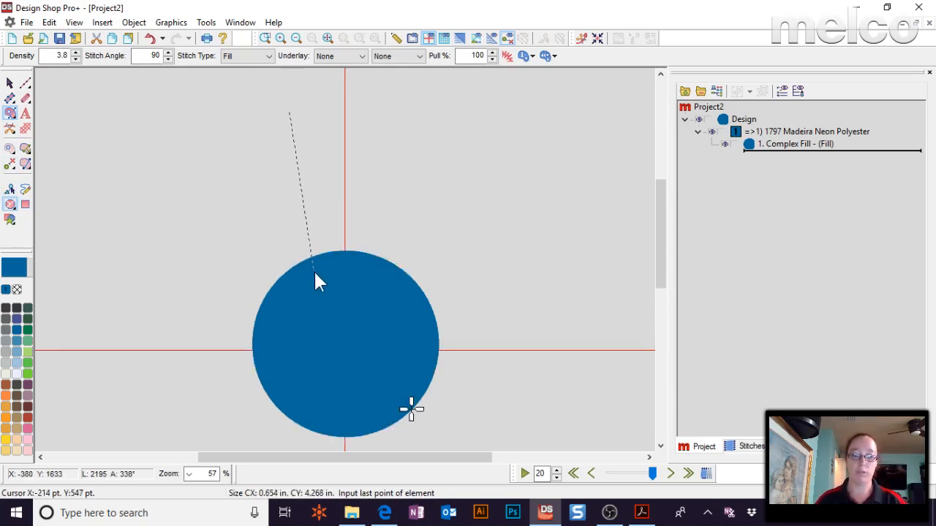
{"action": "left_click", "coordinate": [315, 274]}
{"action": "left_click", "coordinate": [350, 265]}
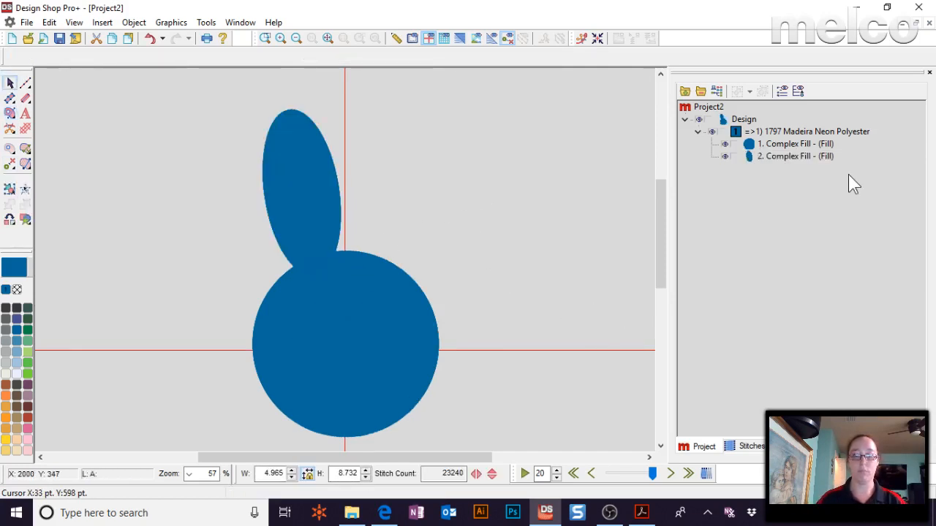
- Shift the ear ellipse slightly to the left, keeping its lower end overlapping the circle
{"action": "left_click", "coordinate": [799, 161]}
{"action": "left_click_drag", "start_coordinate": [292, 172], "coordinate": [292, 168]}
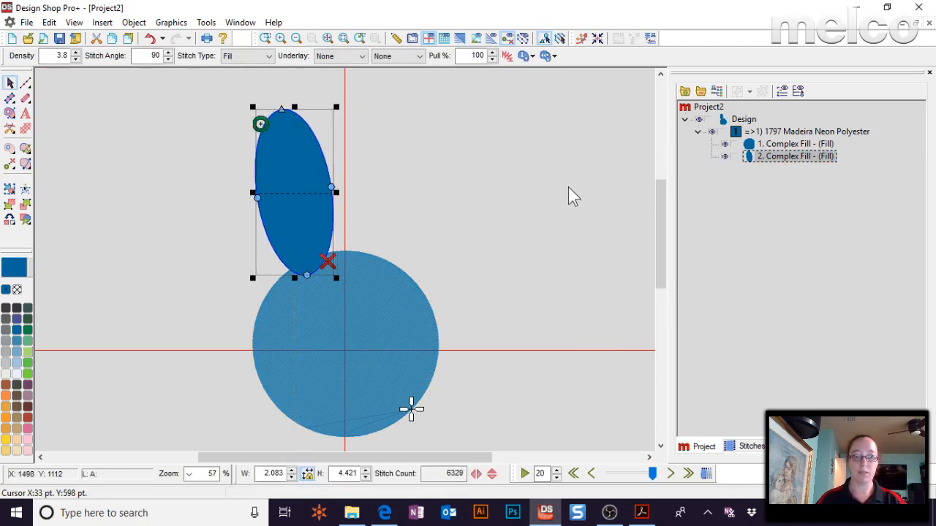
{"action": "left_click", "coordinate": [505, 226]}
{"action": "left_click", "coordinate": [410, 288]}
{"action": "left_click", "coordinate": [319, 212]}
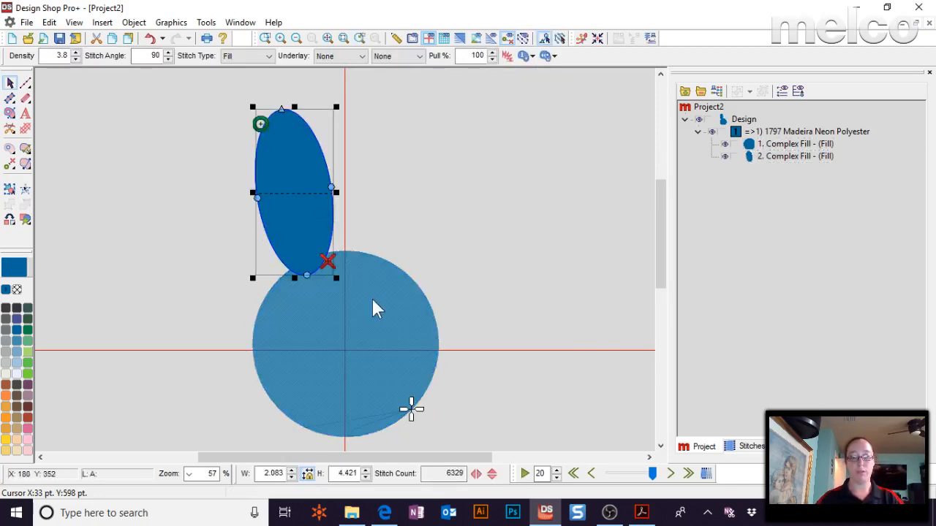
{"action": "left_click", "coordinate": [371, 298]}
{"action": "left_click", "coordinate": [313, 209]}
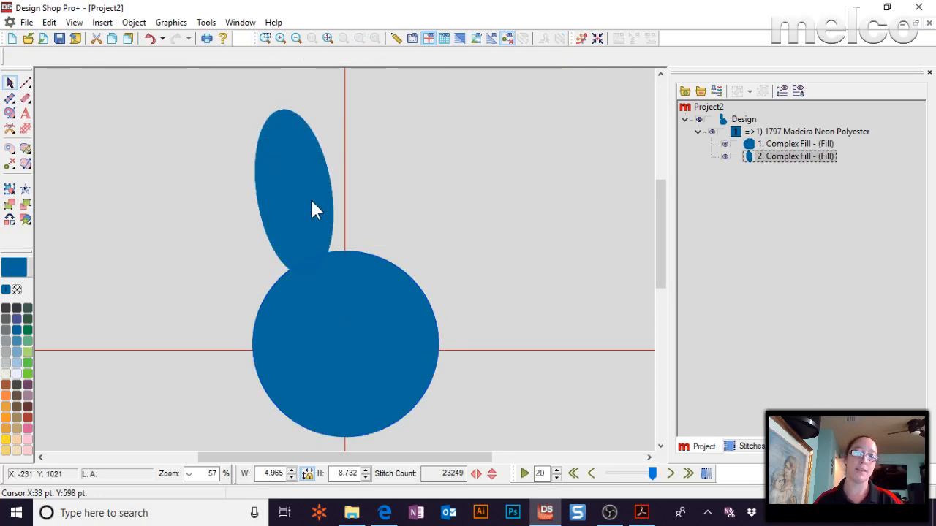
- Copy and paste the ear ellipse, and mirror the copy horizontally
{"action": "right_click", "coordinate": [799, 156]}
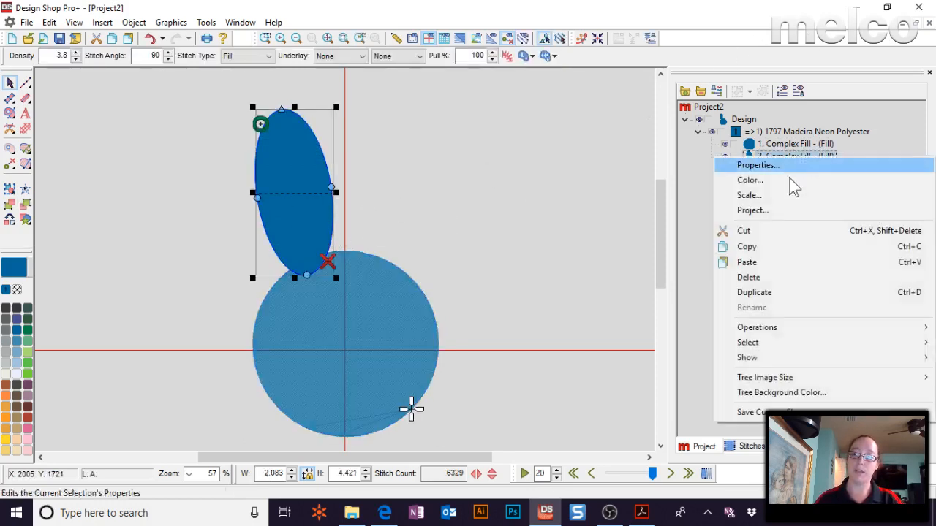
{"action": "left_click", "coordinate": [784, 255]}
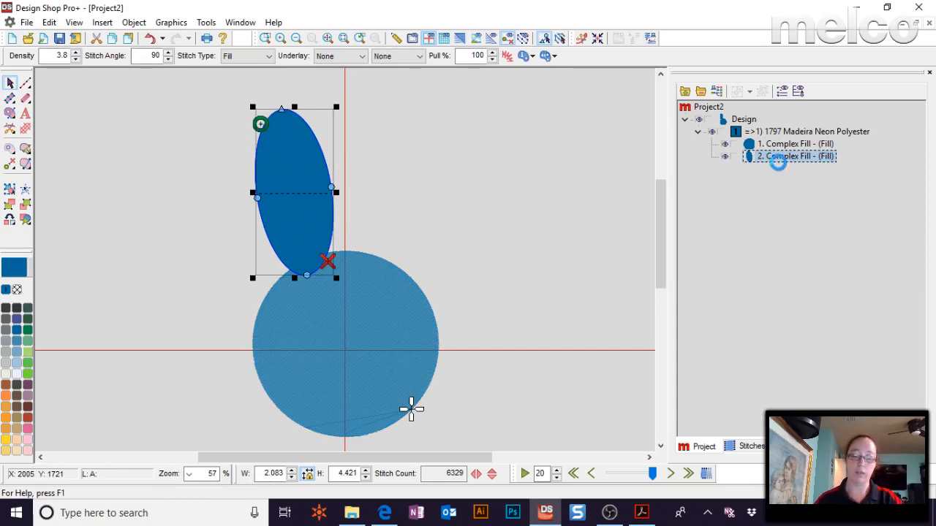
{"action": "key", "text": "ctrl+v"}
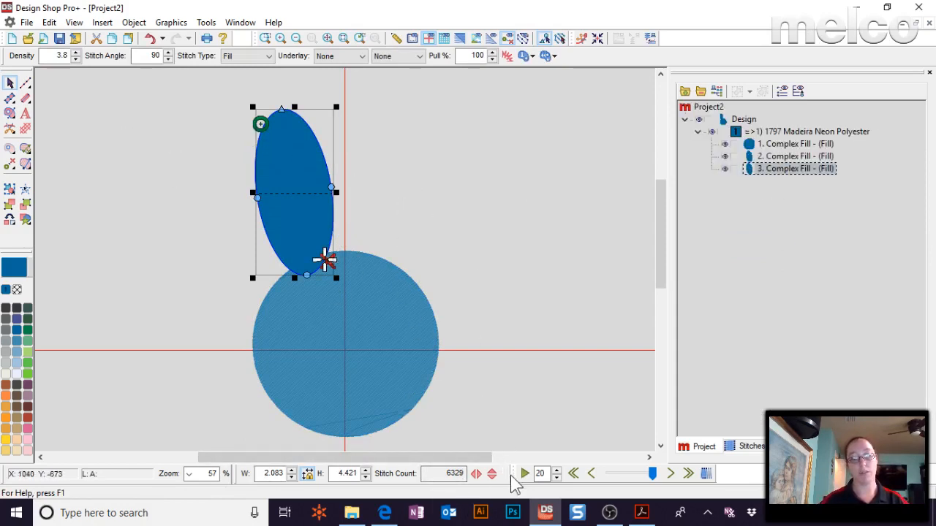
{"action": "left_click", "coordinate": [476, 473]}
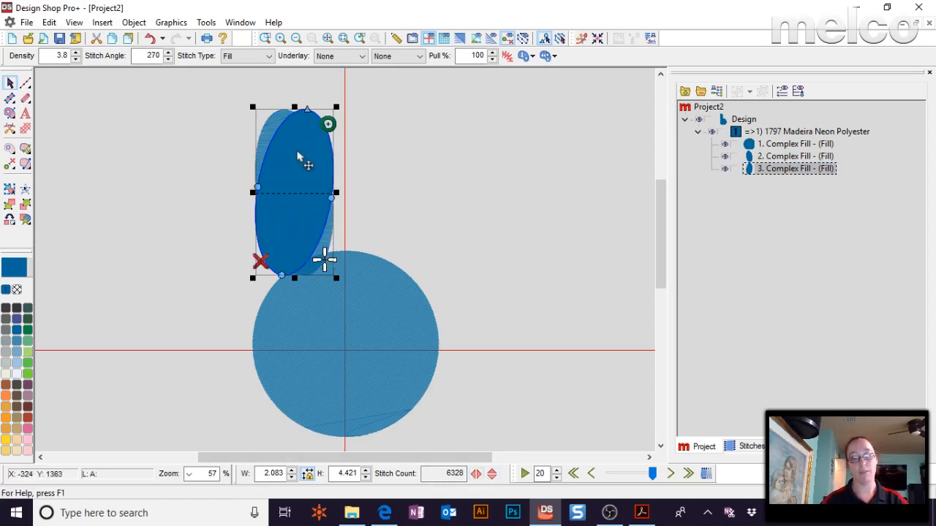
- Move the mirrored ear to the upper right of the circle, level with the first ear
{"action": "left_click_drag", "start_coordinate": [305, 162], "coordinate": [408, 172]}
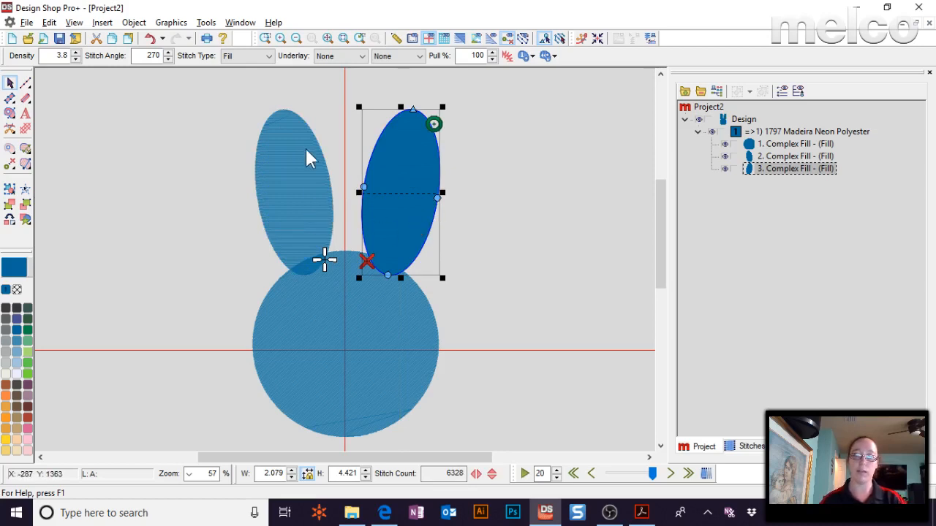
{"action": "mouse_move", "coordinate": [395, 178]}
{"action": "left_mouse_down"}
{"action": "mouse_move", "coordinate": [336, 173]}
{"action": "mouse_move", "coordinate": [392, 182]}
{"action": "mouse_move", "coordinate": [399, 169]}
{"action": "left_mouse_up"}
{"action": "left_click_drag", "start_coordinate": [395, 165], "coordinate": [408, 171]}
{"action": "left_click", "coordinate": [480, 216]}
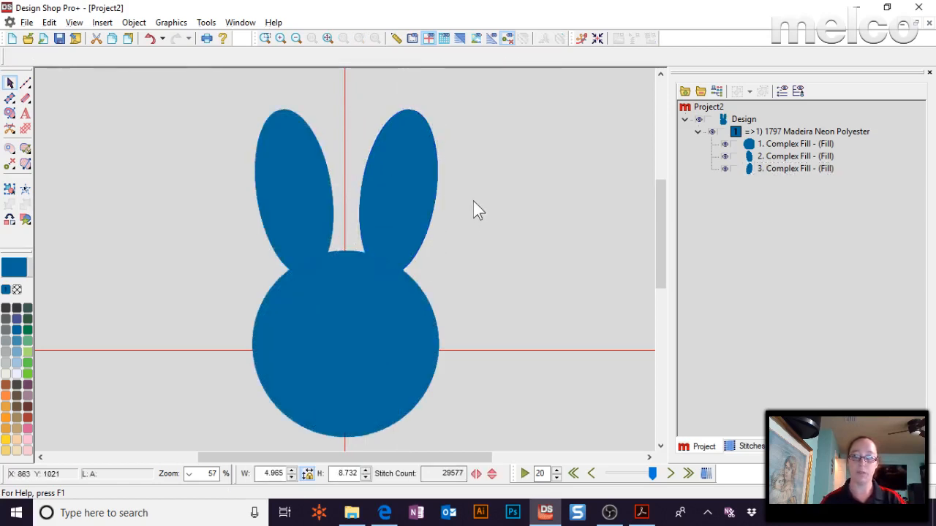
- Select the circle and the two ears in turn to check them as separate elements
{"action": "left_click", "coordinate": [372, 318]}
{"action": "left_click", "coordinate": [424, 182]}
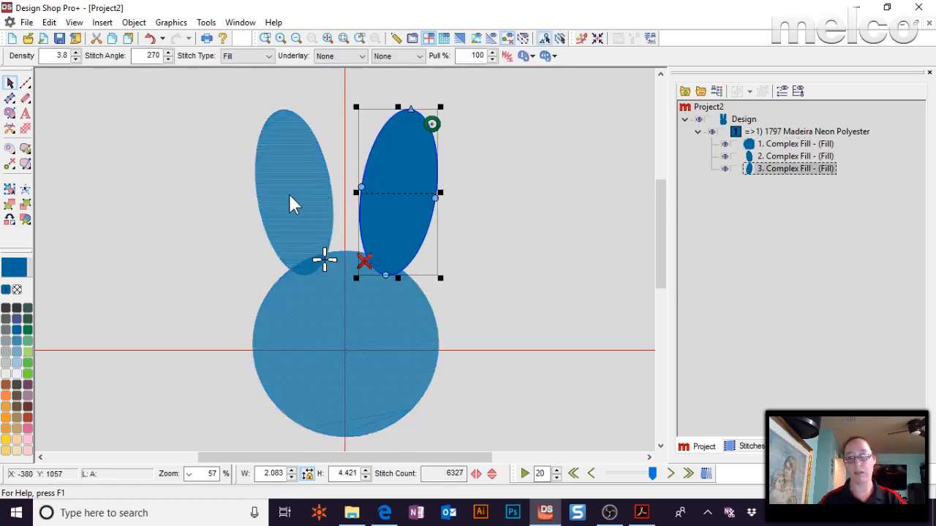
{"action": "left_click", "coordinate": [290, 194]}
{"action": "left_click", "coordinate": [317, 302]}
{"action": "left_click", "coordinate": [390, 214]}
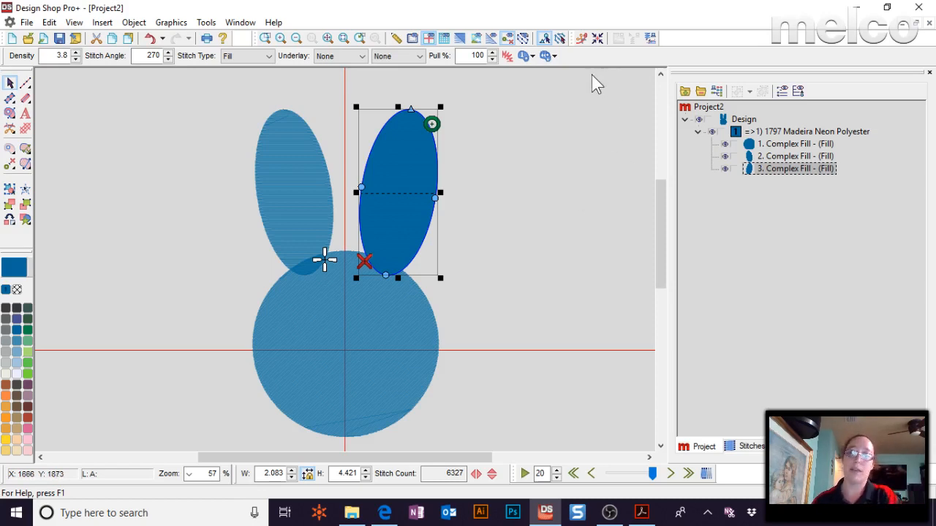
- Select the circle and both ears together by adding each shape to the selection, and clear the selection again
{"action": "left_click", "coordinate": [539, 179]}
{"action": "left_click", "coordinate": [377, 184]}
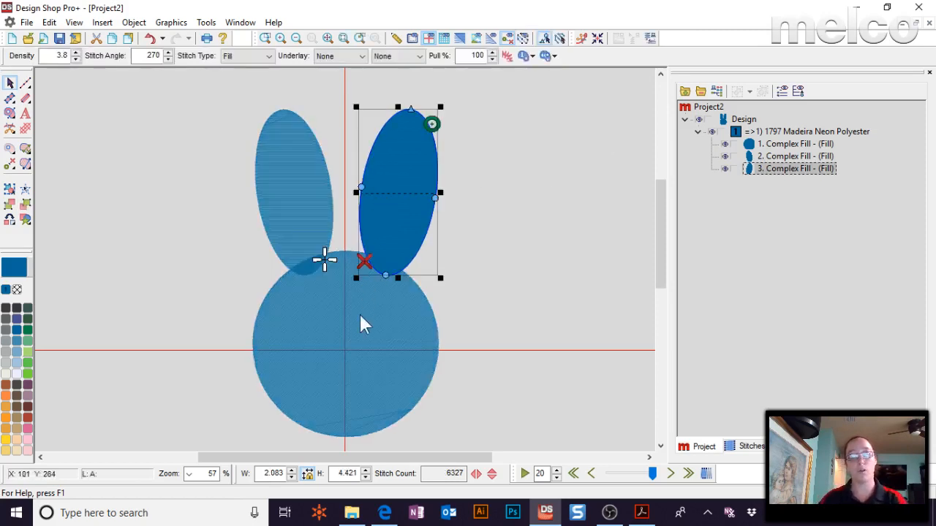
{"action": "left_click", "coordinate": [354, 343], "text": "ctrl"}
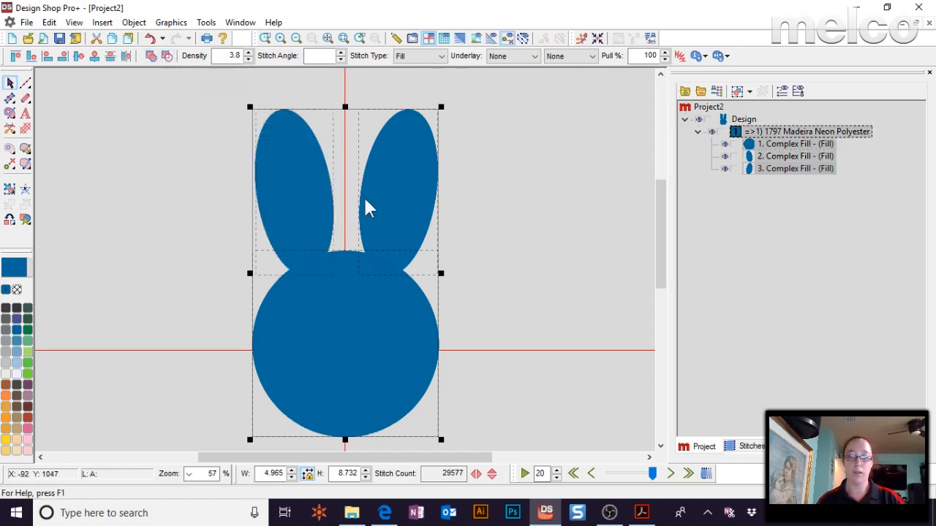
{"action": "left_click", "coordinate": [526, 221]}
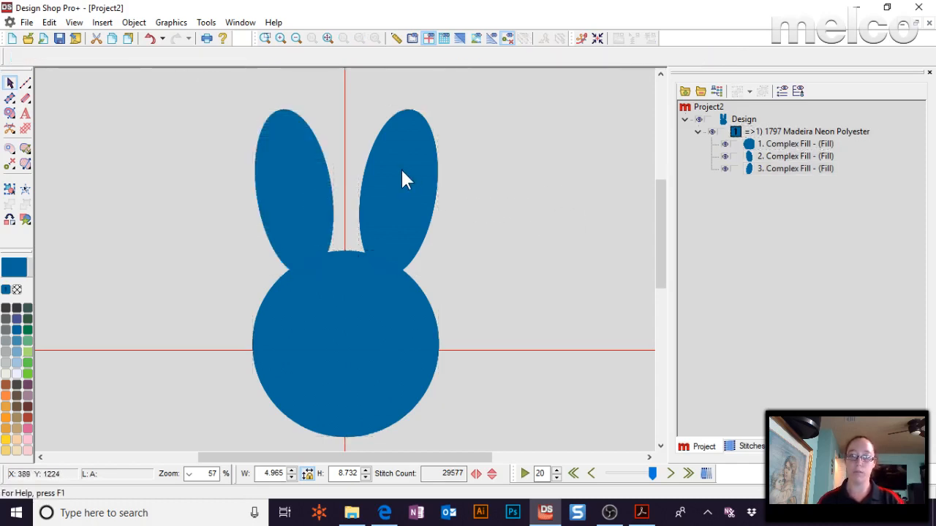
{"action": "left_click", "coordinate": [401, 168]}
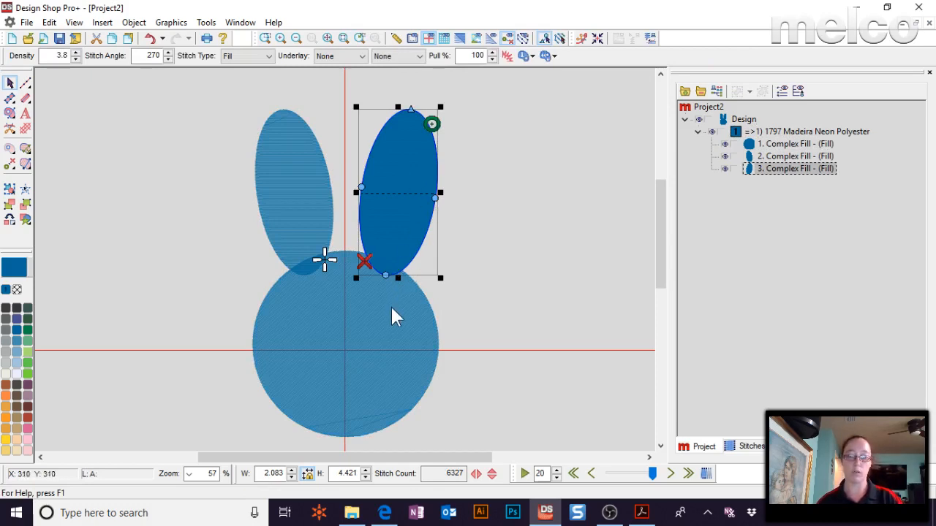
{"action": "left_click", "coordinate": [391, 307], "text": "ctrl"}
{"action": "left_click", "coordinate": [304, 181], "text": "ctrl"}
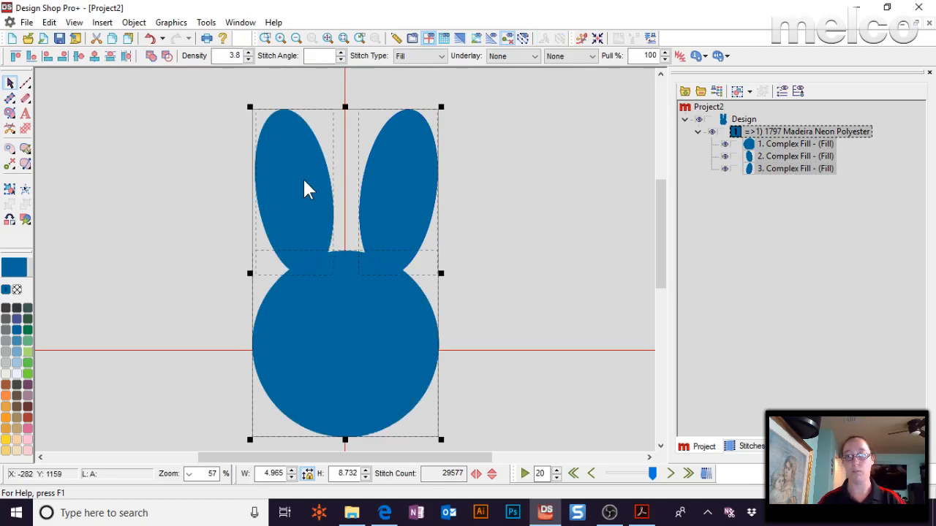
{"action": "left_click", "coordinate": [560, 161]}
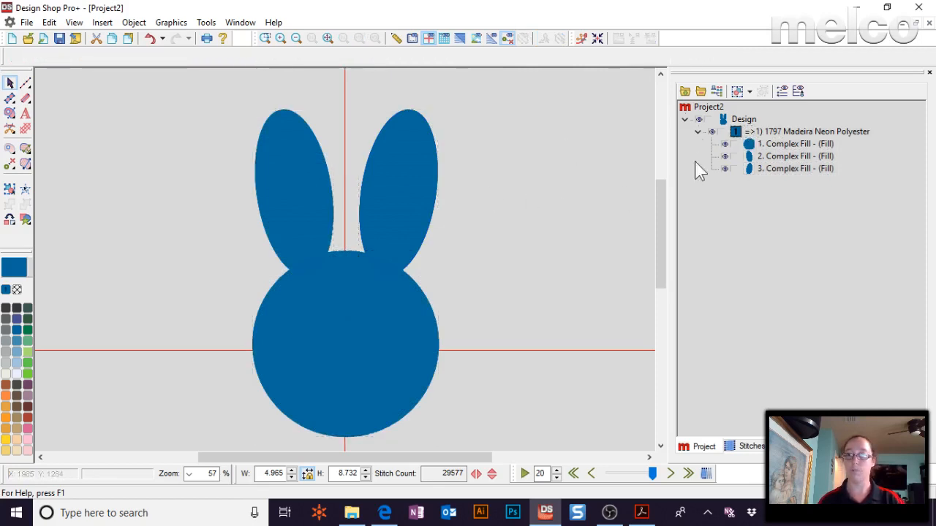
- Combine all shapes in the blue thread color into a single complex fill, and turn on the 3D stitch view
{"action": "left_click", "coordinate": [776, 134]}
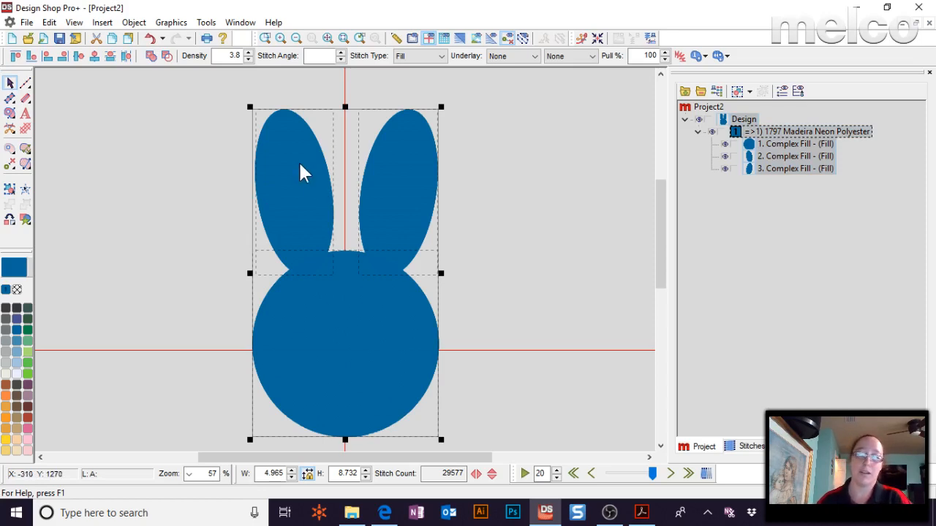
{"action": "left_click", "coordinate": [153, 56]}
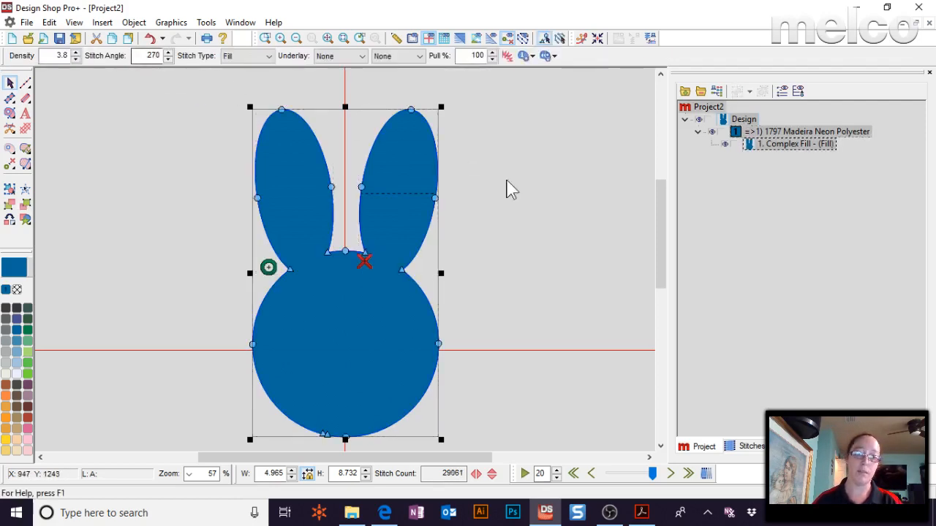
{"action": "left_click", "coordinate": [517, 222]}
{"action": "left_click", "coordinate": [393, 219]}
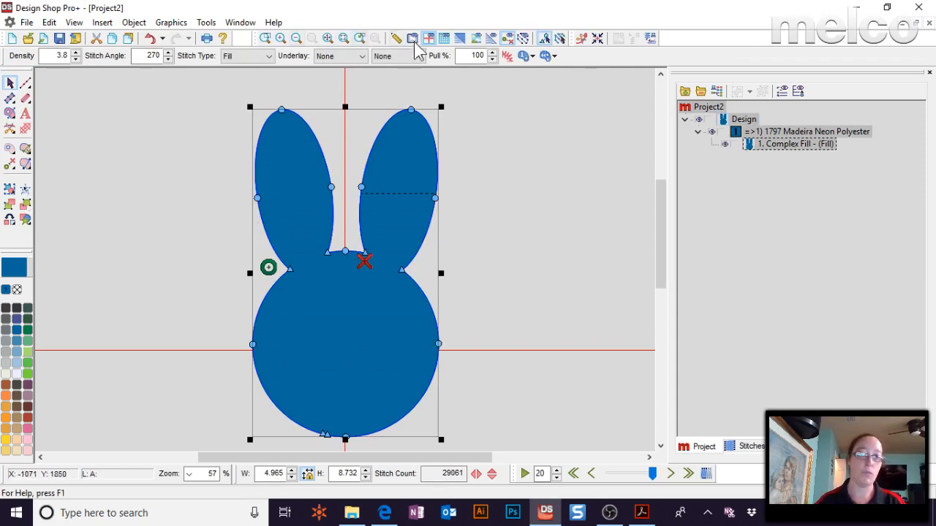
{"action": "left_click", "coordinate": [460, 40]}
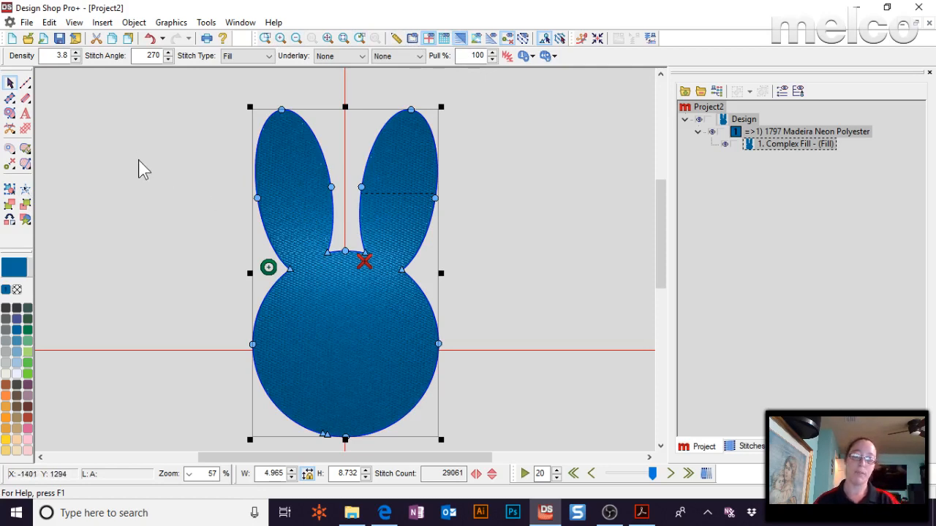
- Try replacing the bunny's complex fill with a Single Line Center element, and undo the replacement
{"action": "left_click", "coordinate": [11, 227]}
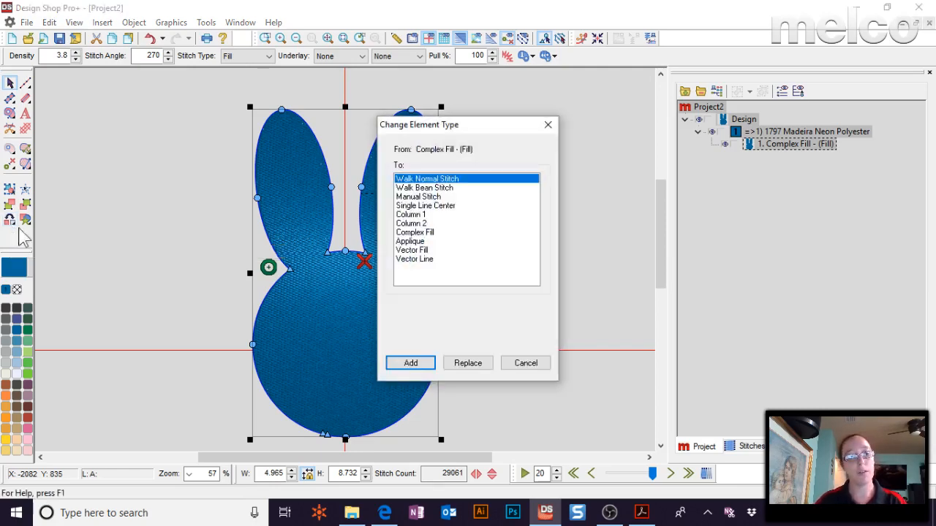
{"action": "left_click", "coordinate": [431, 207]}
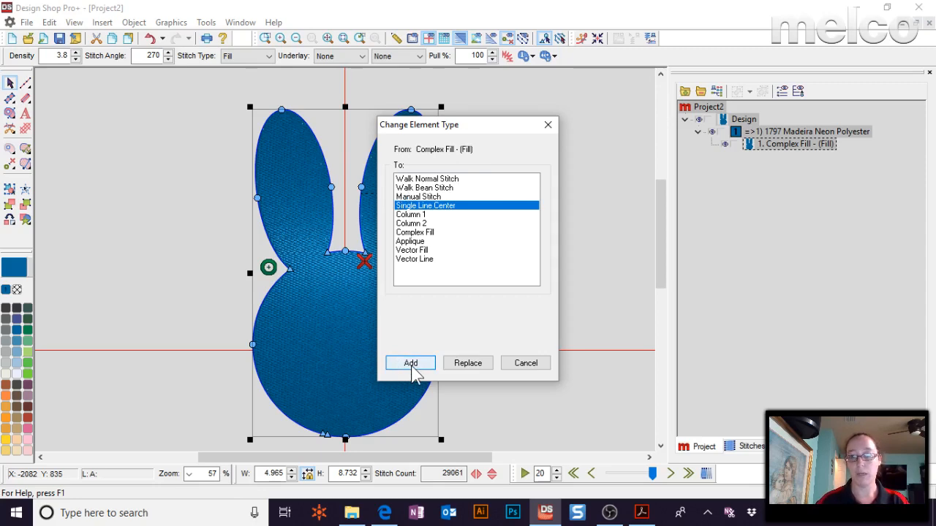
{"action": "left_click", "coordinate": [460, 368]}
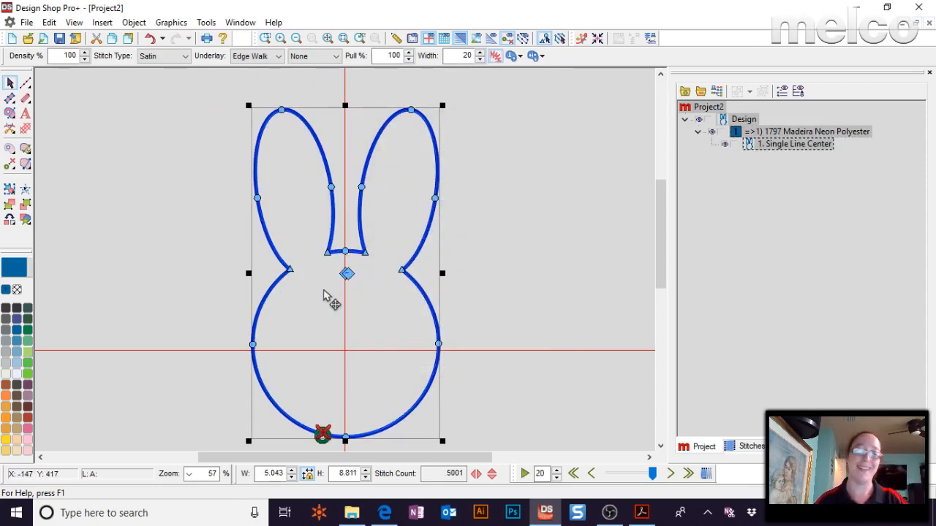
{"action": "key", "text": "ctrl+z"}
{"action": "left_click", "coordinate": [351, 309]}
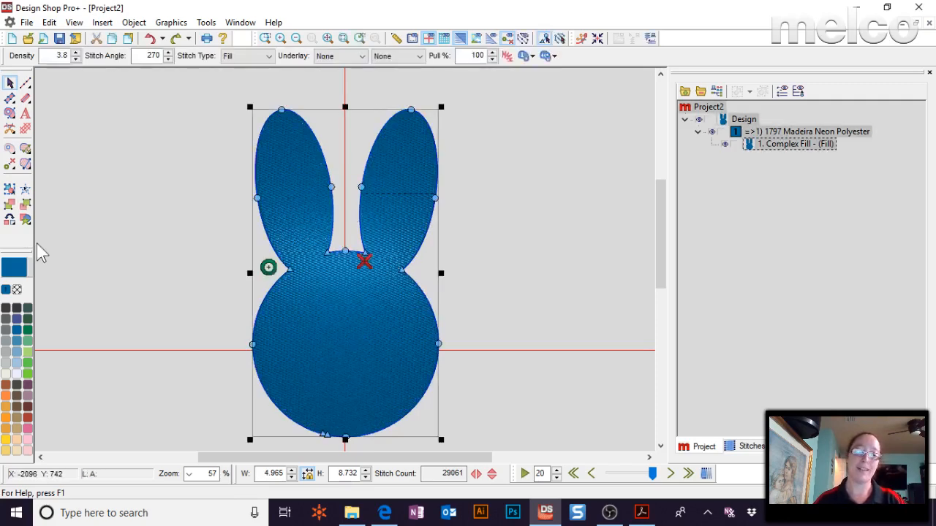
- Add a Single Line Center element from the bunny's outline while keeping the original complex fill
{"action": "left_click", "coordinate": [10, 223]}
{"action": "left_click", "coordinate": [424, 208]}
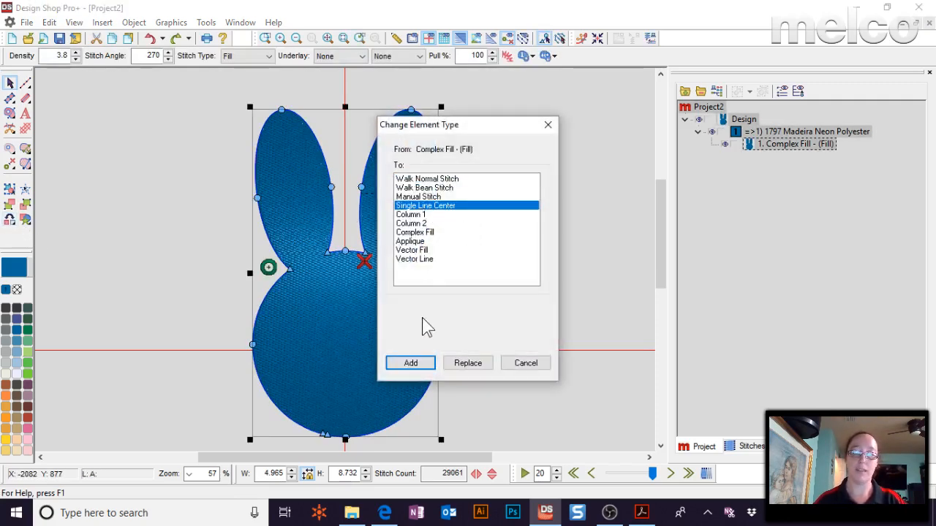
{"action": "left_click", "coordinate": [411, 363]}
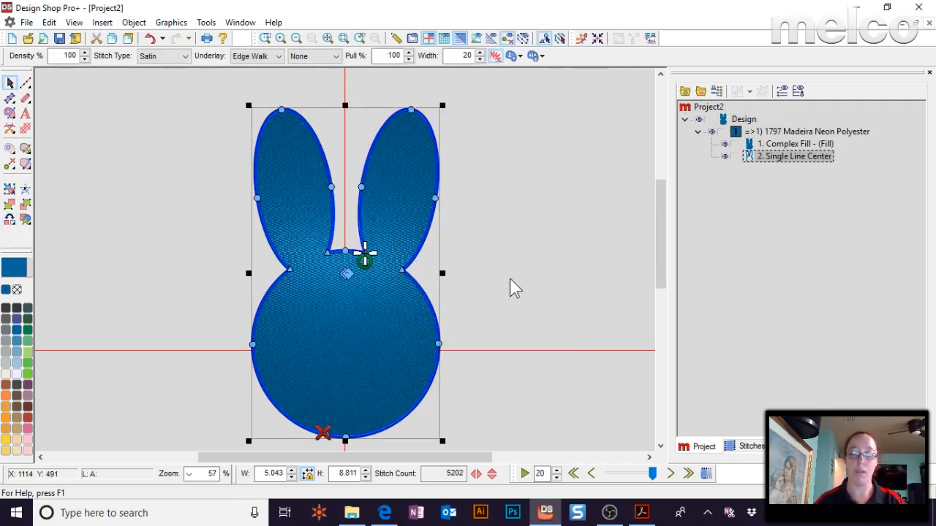
- Set the bunny outline's satin width to 40 and deselect it
{"action": "double_click", "coordinate": [466, 55]}
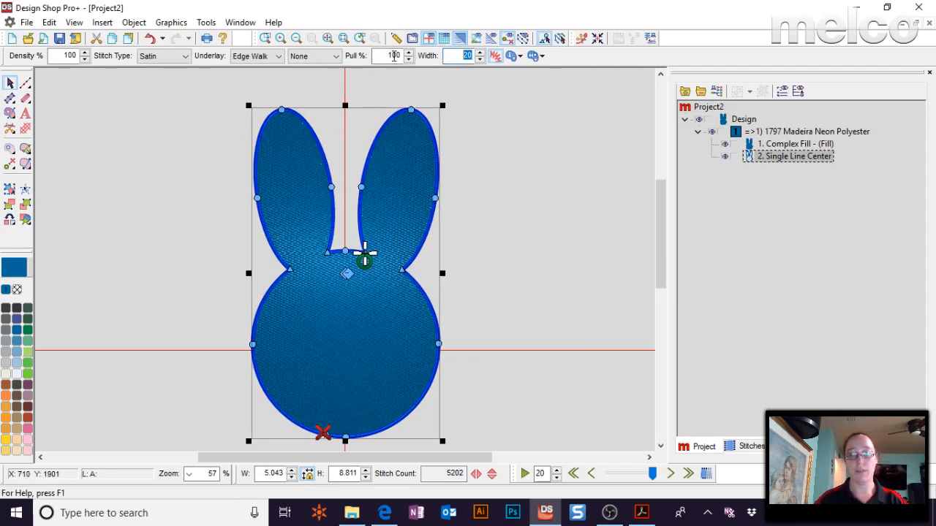
{"action": "type", "text": "40"}
{"action": "key", "text": "Return"}
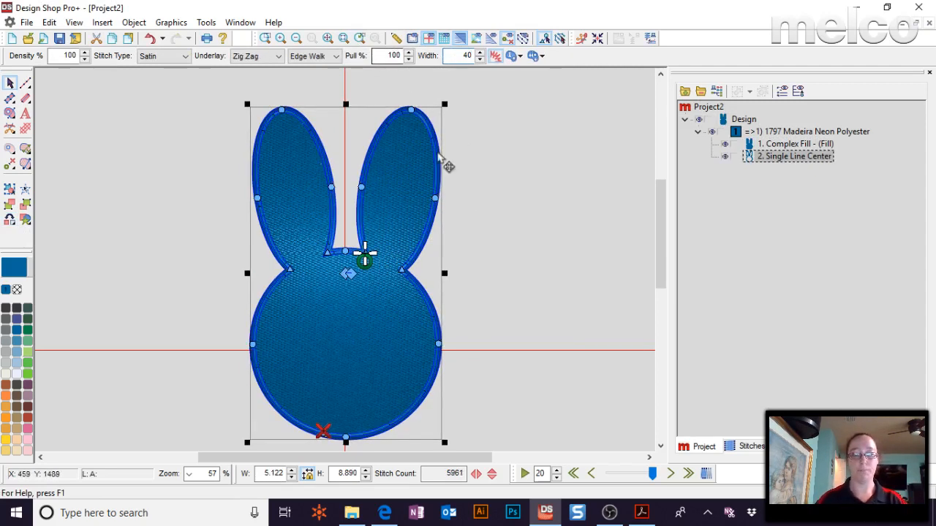
{"action": "left_click", "coordinate": [471, 174]}
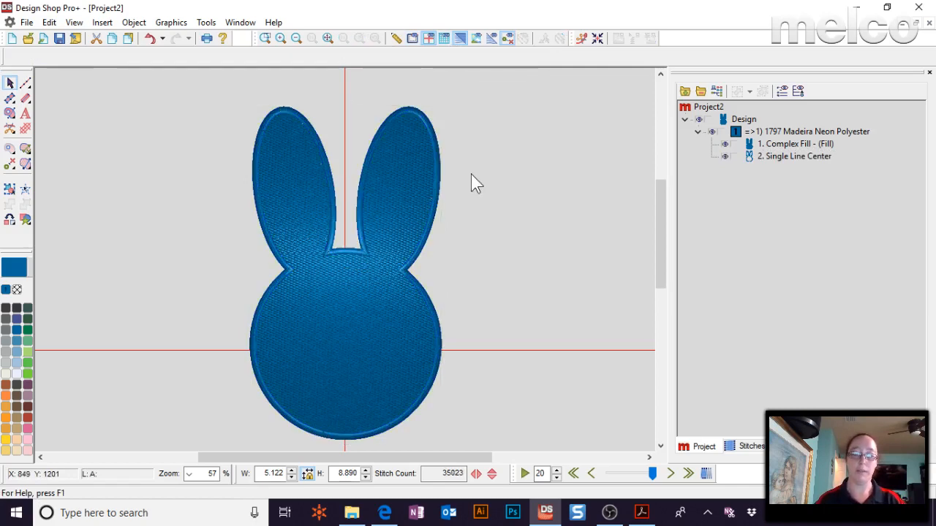
{"action": "left_click", "coordinate": [431, 232]}
{"action": "left_click", "coordinate": [541, 231]}
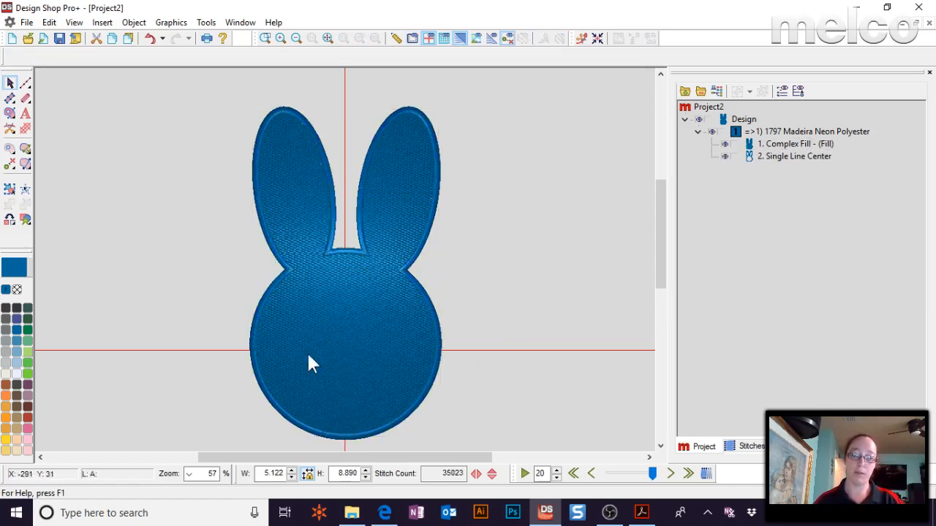
- Add the lettering SMT on the lower part of the bunny
{"action": "left_click", "coordinate": [25, 112]}
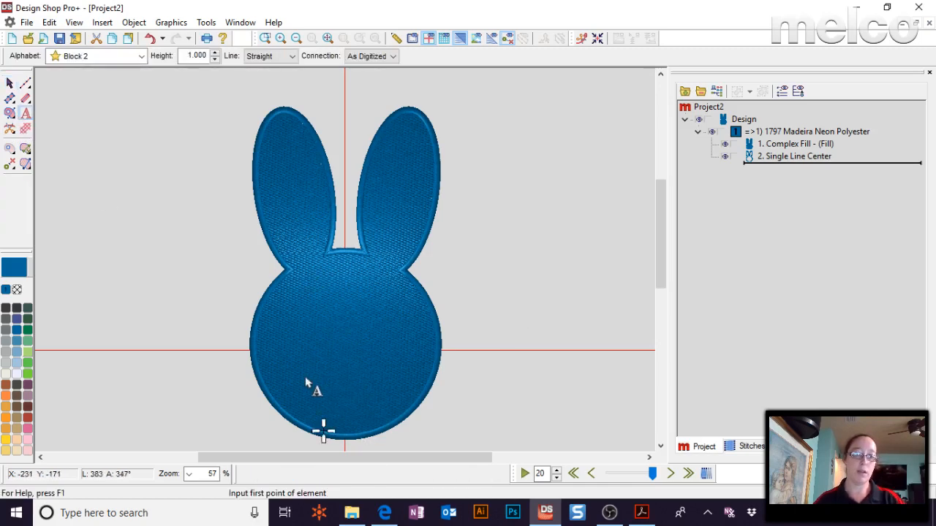
{"action": "type", "text": "SMT"}
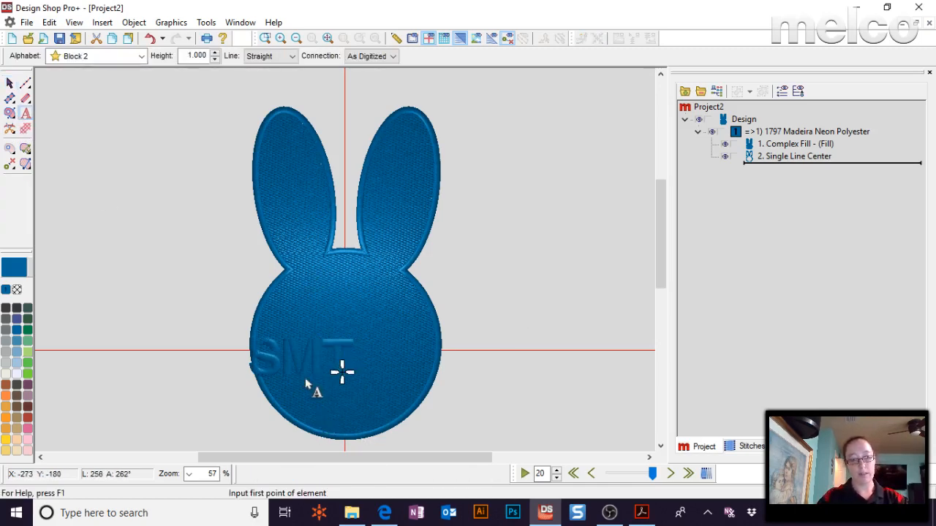
{"action": "key", "text": "Return"}
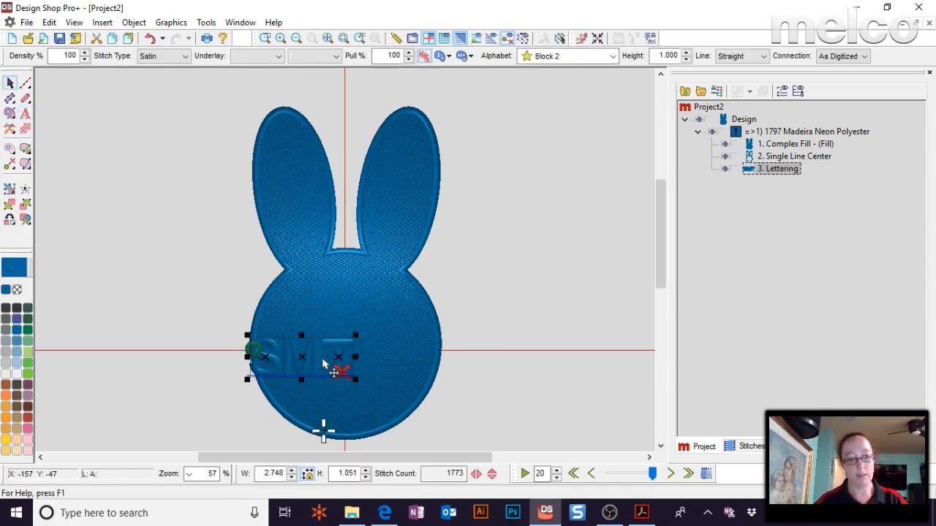
- Center the SMT lettering on the bunny's round face and recolor it white
{"action": "left_click_drag", "start_coordinate": [351, 366], "coordinate": [397, 350]}
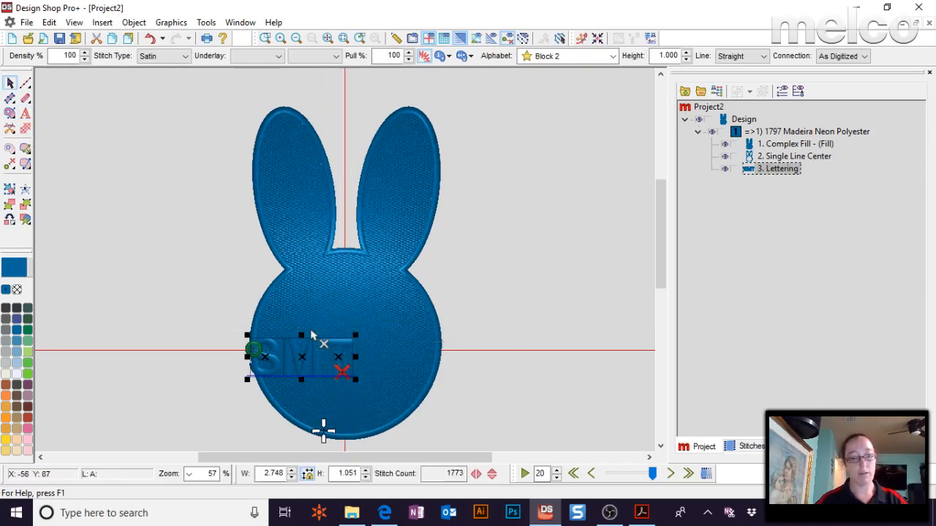
{"action": "left_click", "coordinate": [16, 373]}
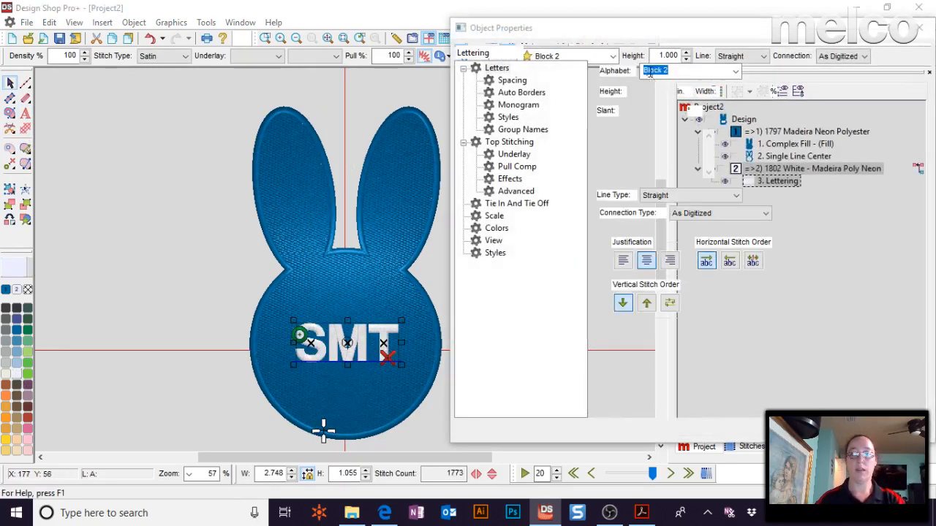
- Change the lettering's alphabet to the monogram font 3 LETTER CIRCLE and apply it
{"action": "left_click", "coordinate": [736, 72]}
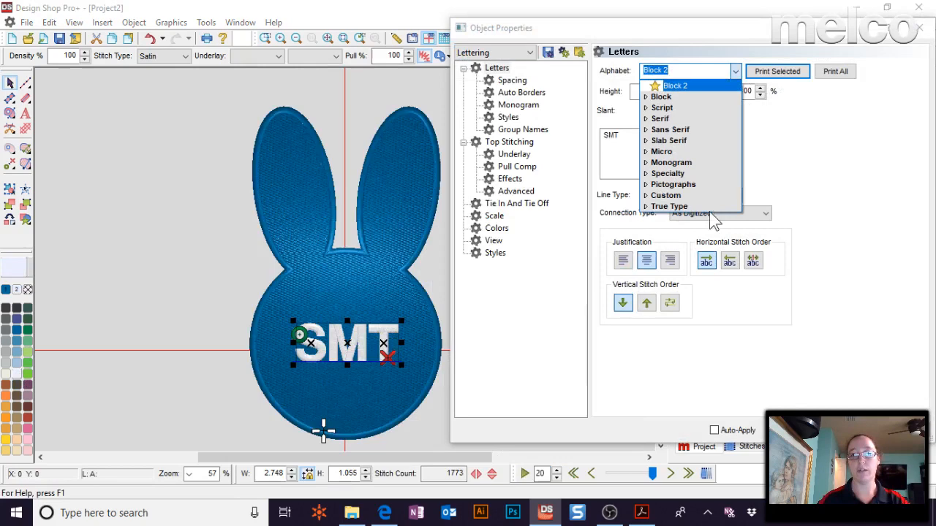
{"action": "left_click", "coordinate": [671, 162]}
{"action": "mouse_move", "coordinate": [680, 179]}
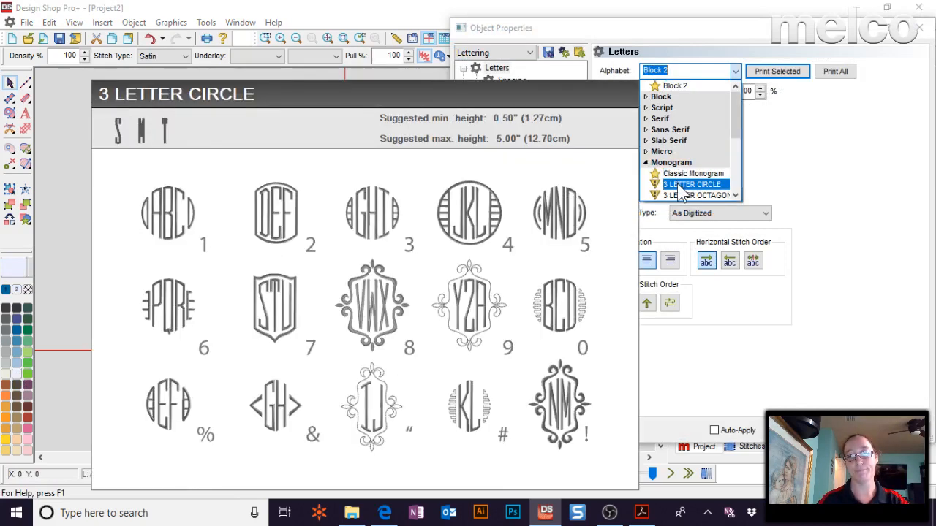
{"action": "left_click", "coordinate": [680, 186]}
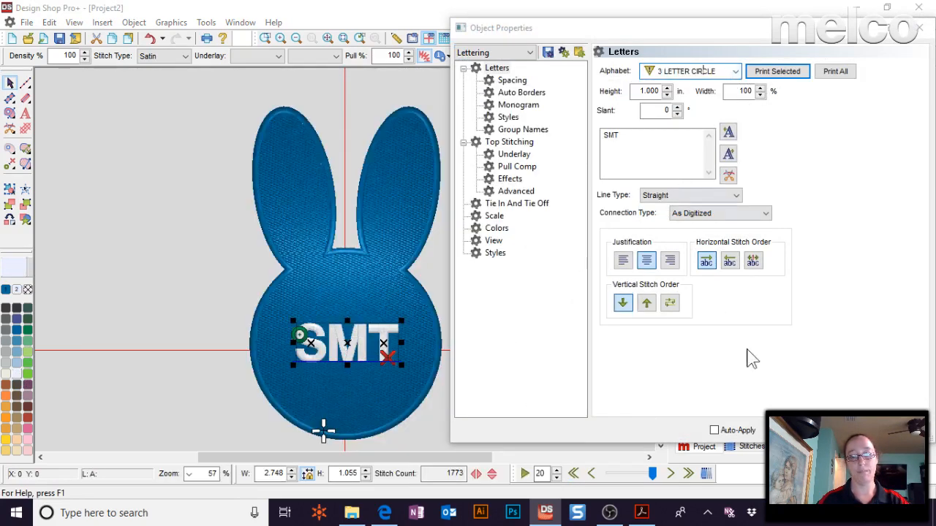
{"action": "left_click", "coordinate": [777, 71]}
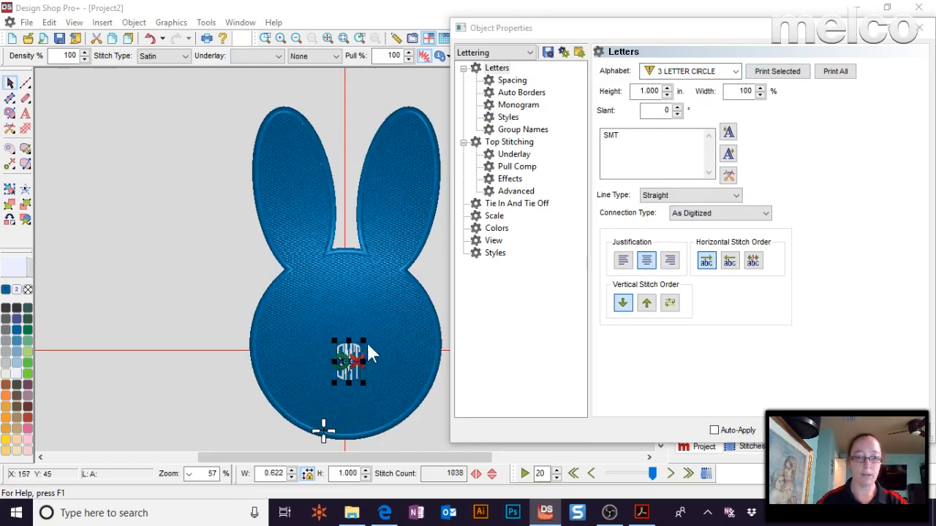
- Enlarge the SMT monogram to about 3.46 in high and center it on the bunny's round face
{"action": "left_click_drag", "start_coordinate": [365, 340], "coordinate": [434, 266]}
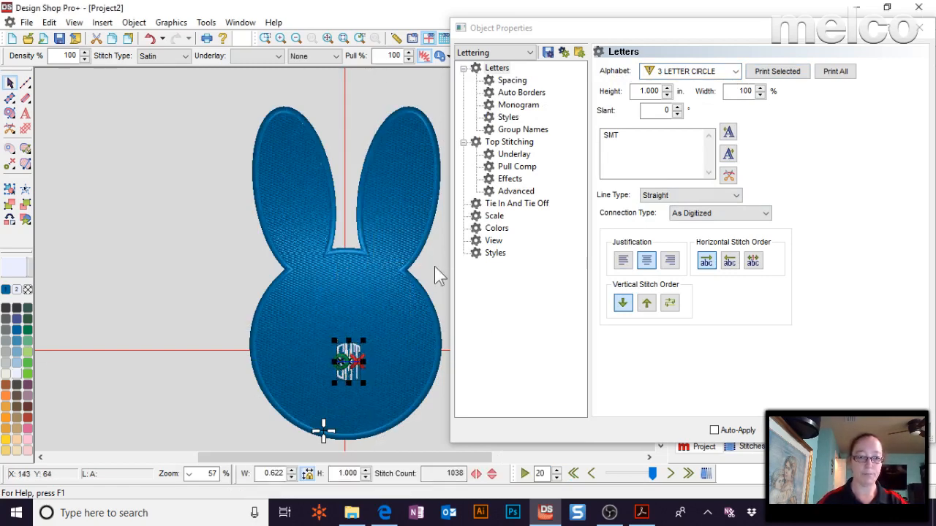
{"action": "left_click_drag", "start_coordinate": [393, 328], "coordinate": [363, 344]}
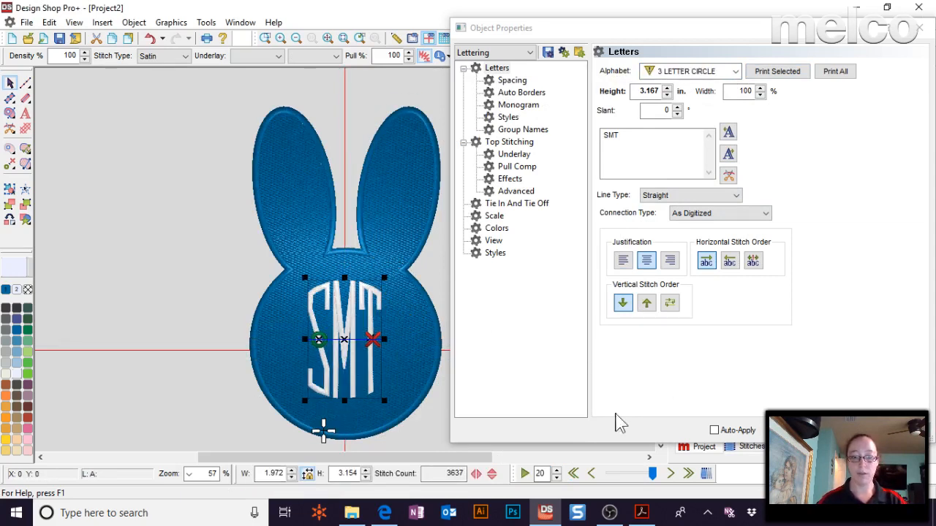
{"action": "left_click_drag", "start_coordinate": [371, 323], "coordinate": [349, 317]}
{"action": "left_click", "coordinate": [846, 430]}
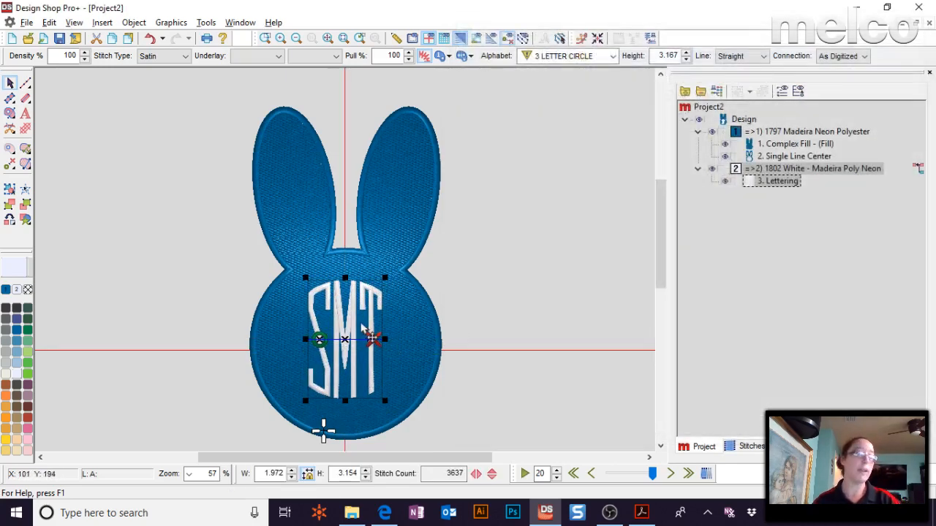
{"action": "left_click_drag", "start_coordinate": [363, 327], "coordinate": [363, 330]}
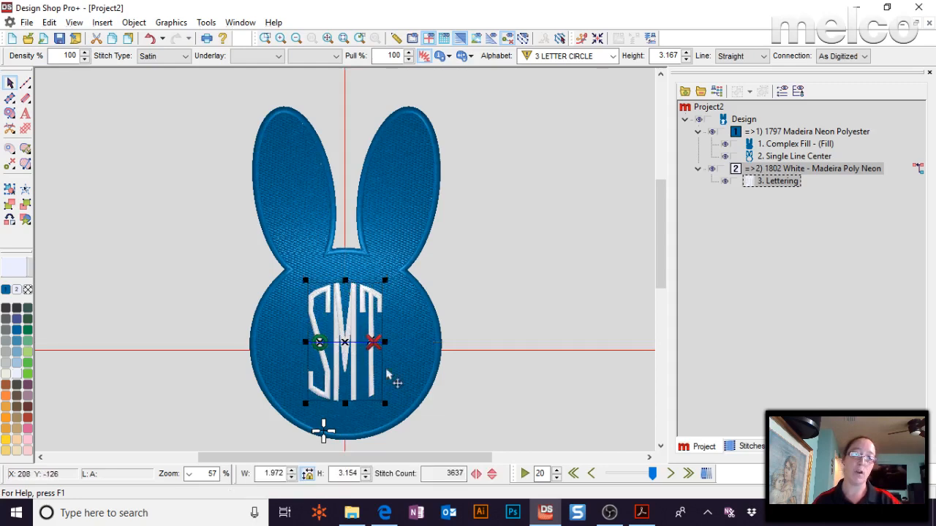
{"action": "left_click_drag", "start_coordinate": [387, 405], "coordinate": [391, 409]}
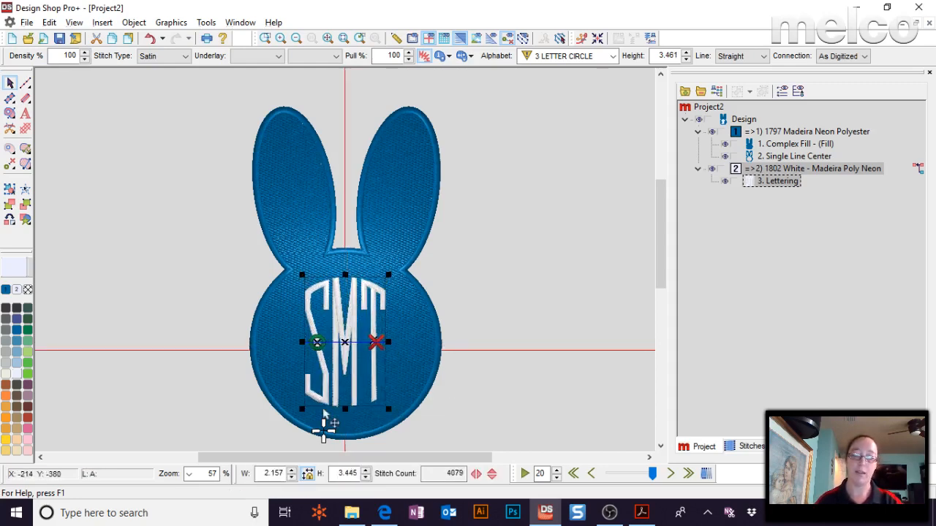
- Cut a circular hole about 4 in across in the bunny's complex fill, enclosing the SMT monogram on the face
{"action": "left_click", "coordinate": [418, 183]}
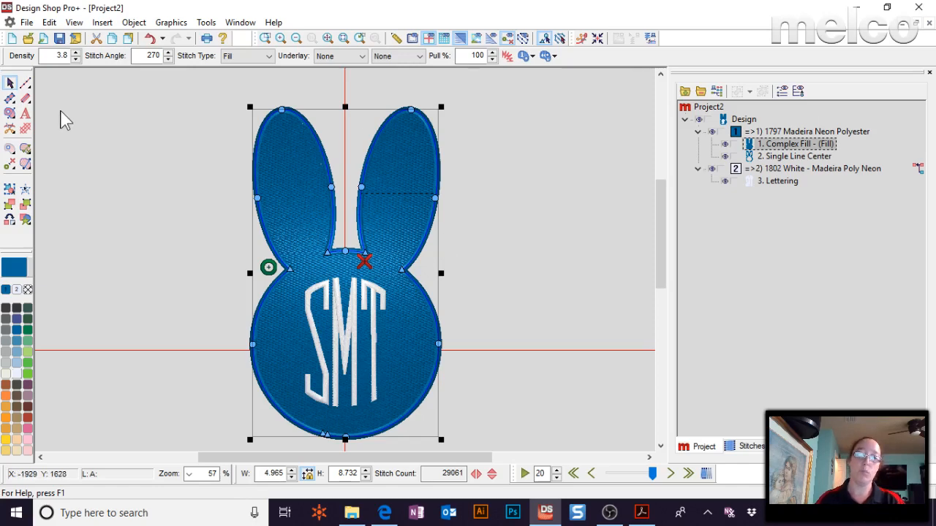
{"action": "left_click", "coordinate": [543, 172]}
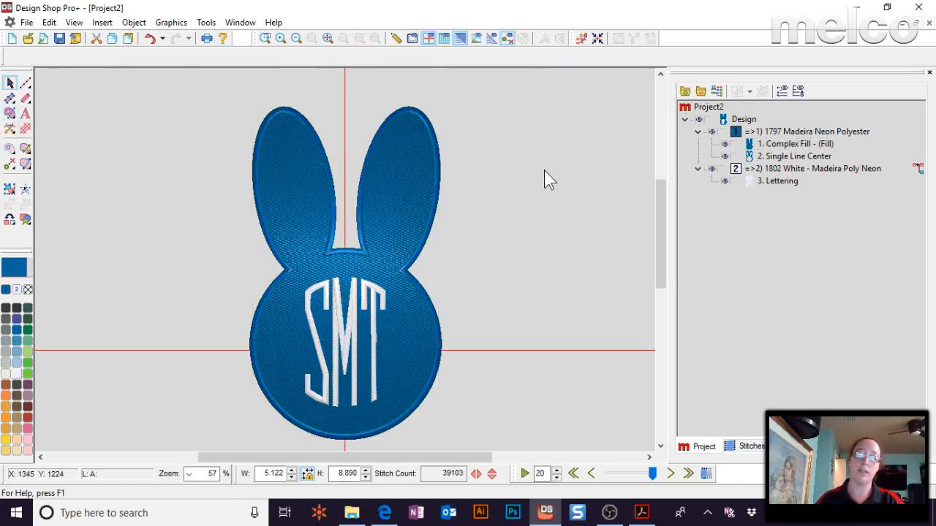
{"action": "left_click", "coordinate": [786, 144]}
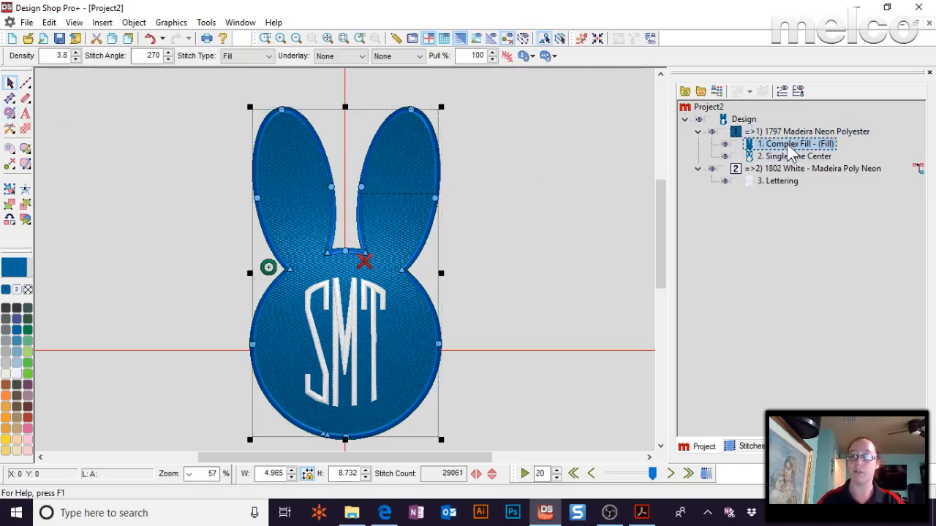
{"action": "left_click", "coordinate": [9, 150]}
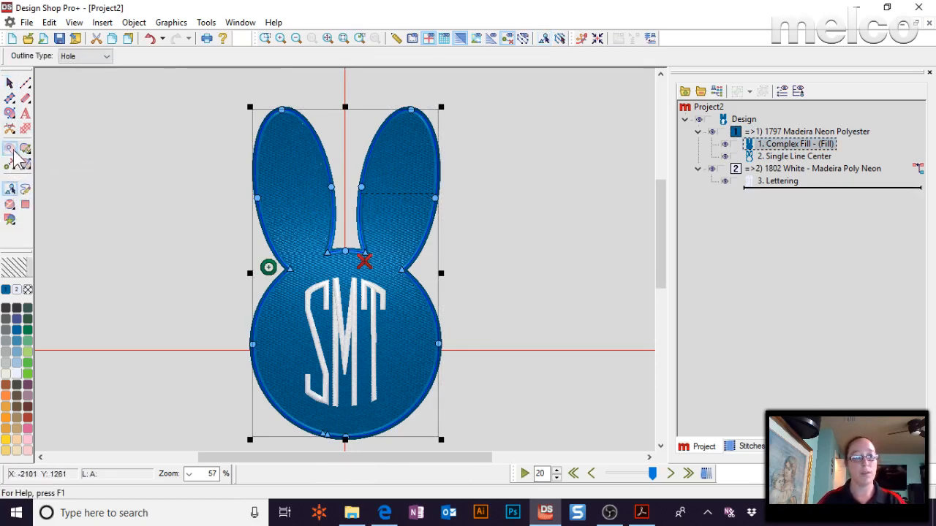
{"action": "left_click", "coordinate": [10, 205]}
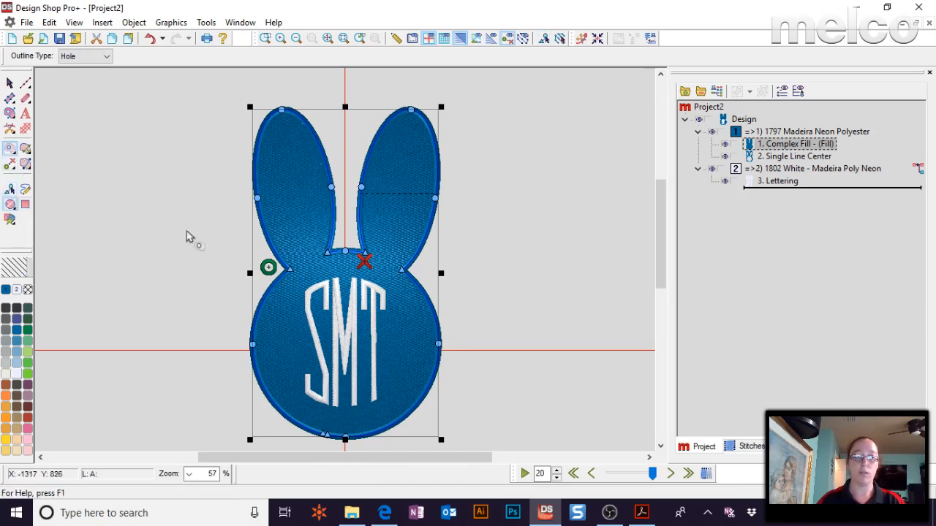
{"action": "left_click", "coordinate": [346, 270]}
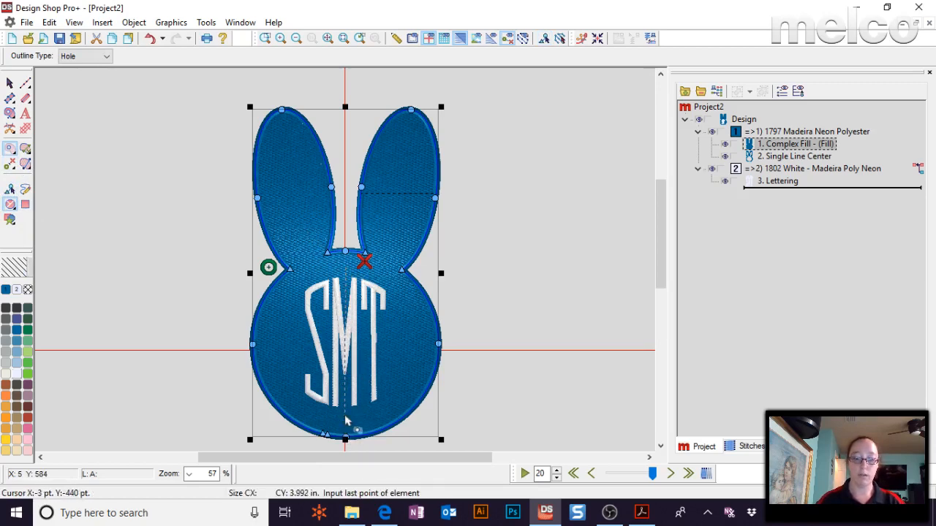
{"action": "left_click", "coordinate": [413, 414]}
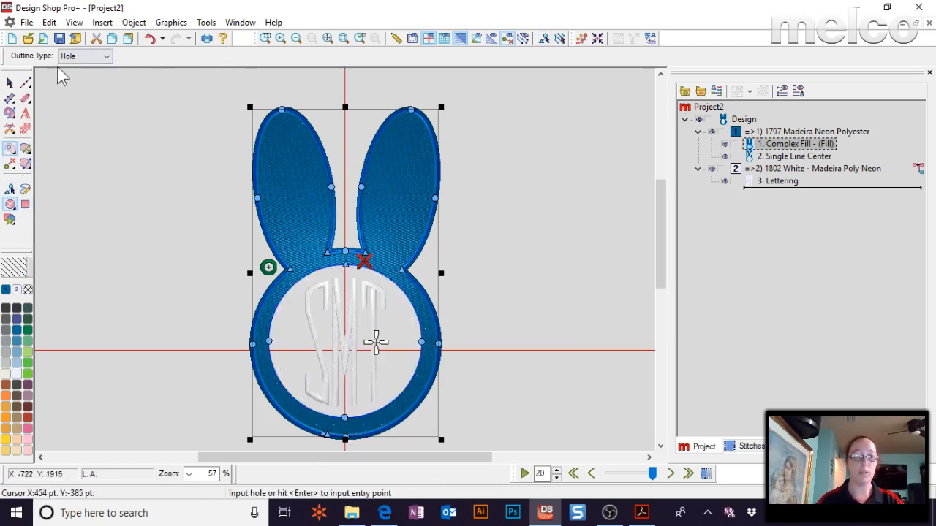
{"action": "left_click", "coordinate": [11, 85]}
{"action": "left_click", "coordinate": [521, 315]}
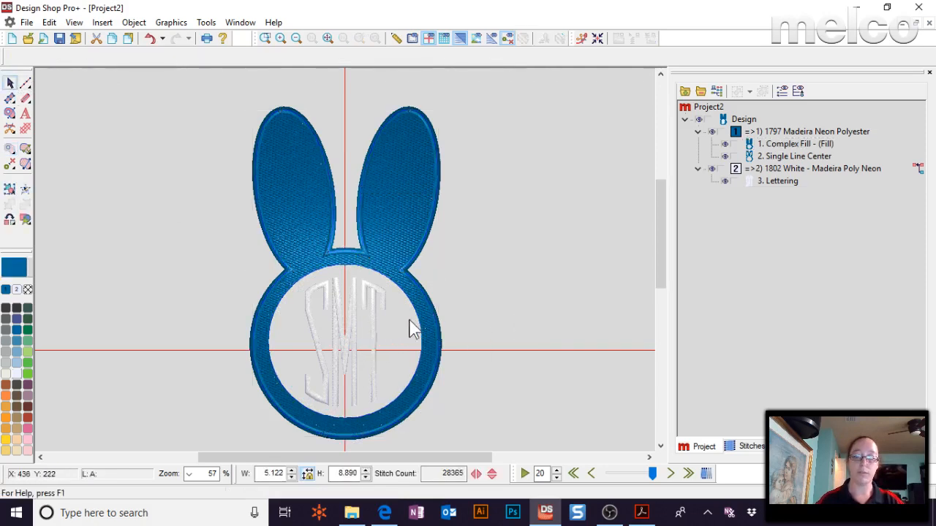
- Nudge the circular hole in the bunny's complex fill slightly downward around the monogram
{"action": "left_click", "coordinate": [428, 319]}
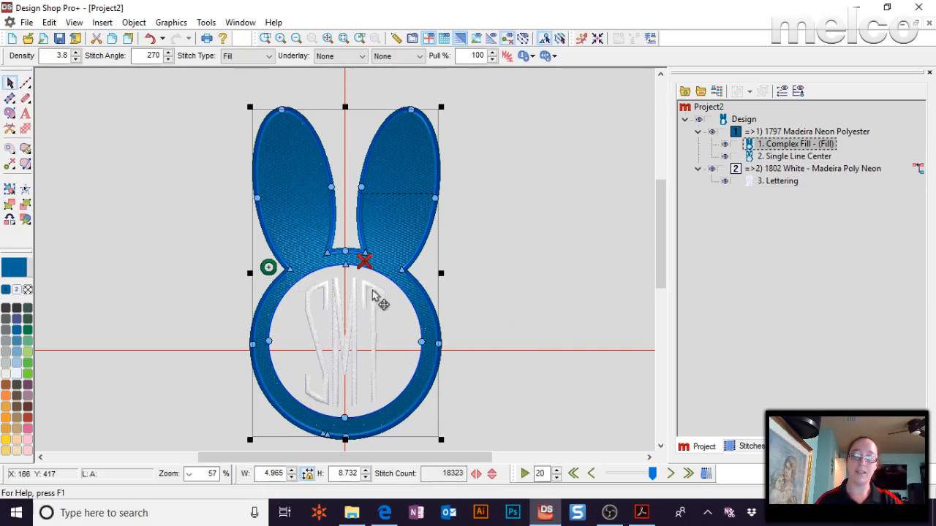
{"action": "left_click", "coordinate": [395, 299]}
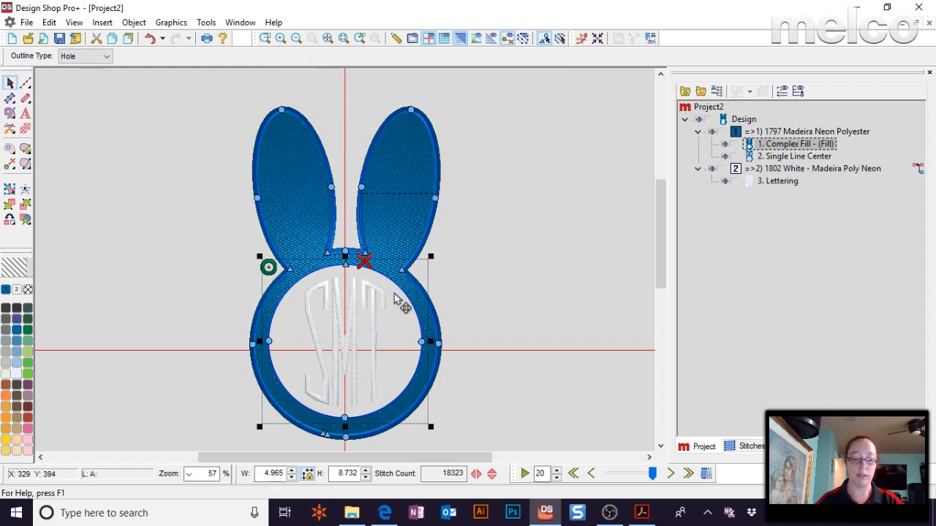
{"action": "left_click_drag", "start_coordinate": [395, 300], "coordinate": [395, 299]}
{"action": "left_click", "coordinate": [481, 192]}
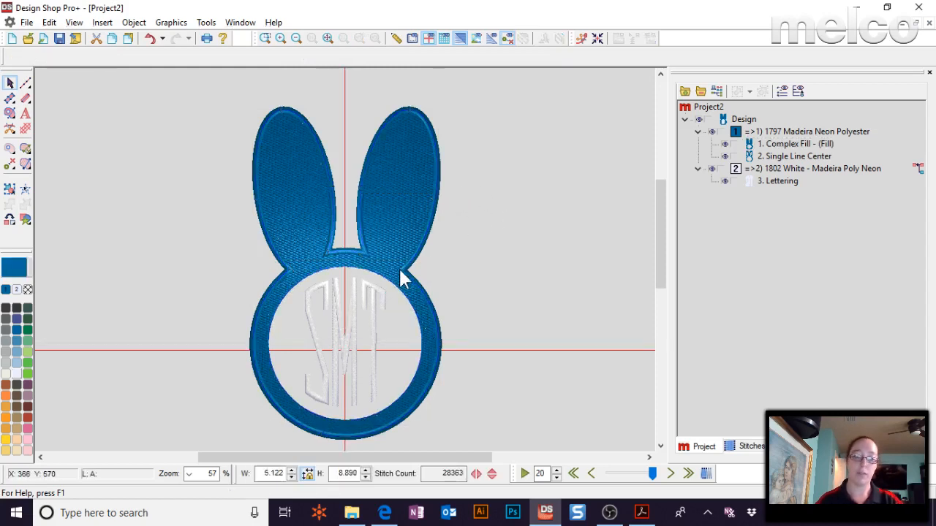
{"action": "left_click", "coordinate": [394, 213]}
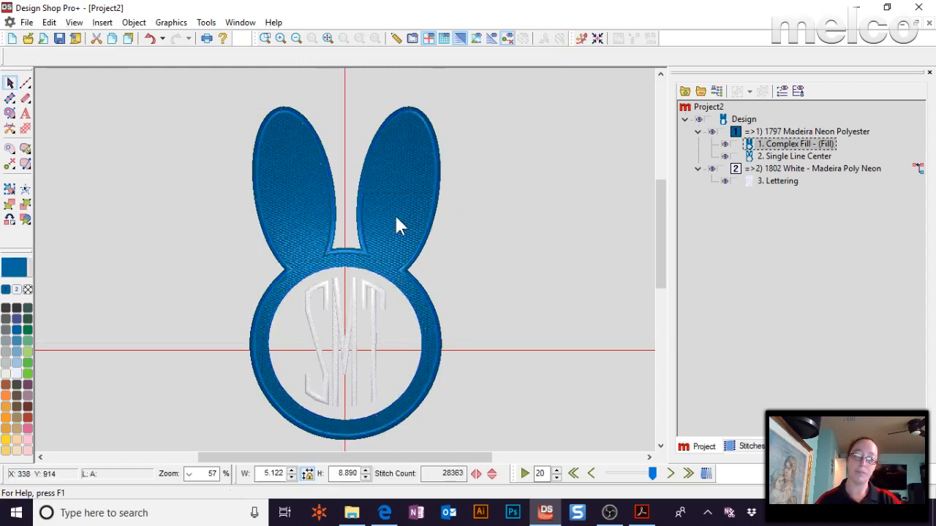
{"action": "left_click", "coordinate": [407, 325]}
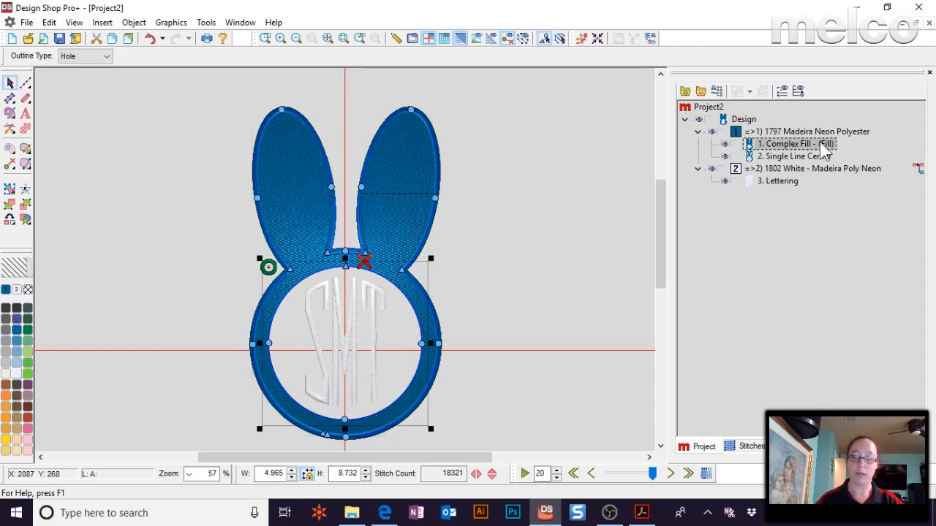
- Recolor the SMT lettering to dark grey 1641 Smokey
{"action": "left_click", "coordinate": [788, 182]}
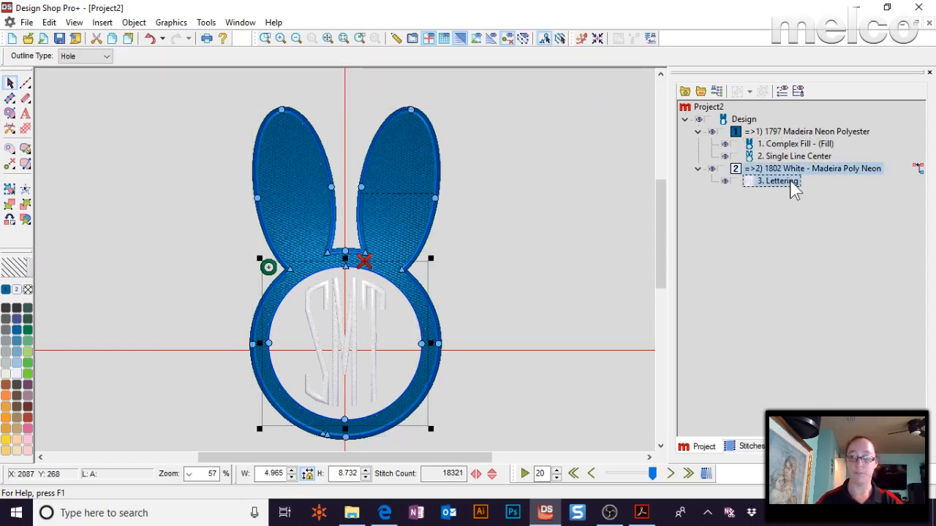
{"action": "left_click", "coordinate": [21, 311]}
{"action": "left_click", "coordinate": [607, 306]}
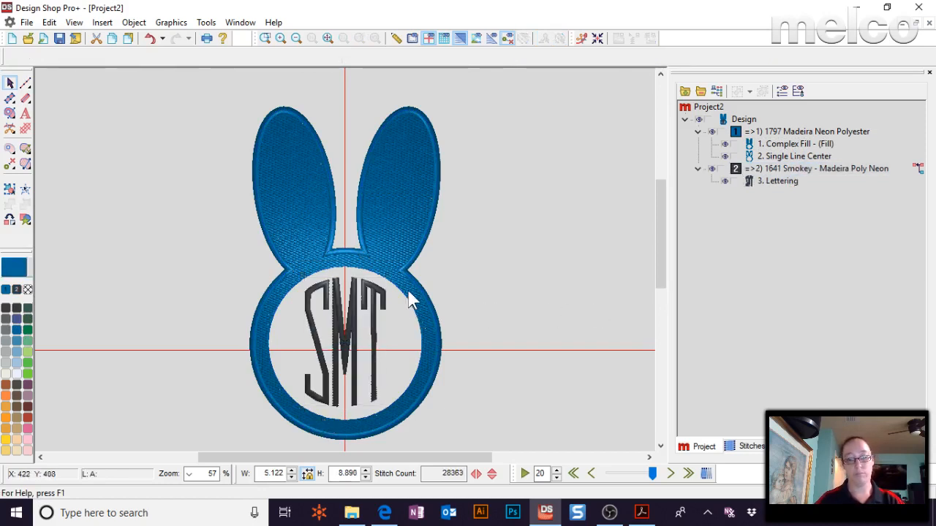
- Add Single Line Center borders from the bunny's complex fill and delete the duplicate outer bunny outline
{"action": "left_click", "coordinate": [411, 300]}
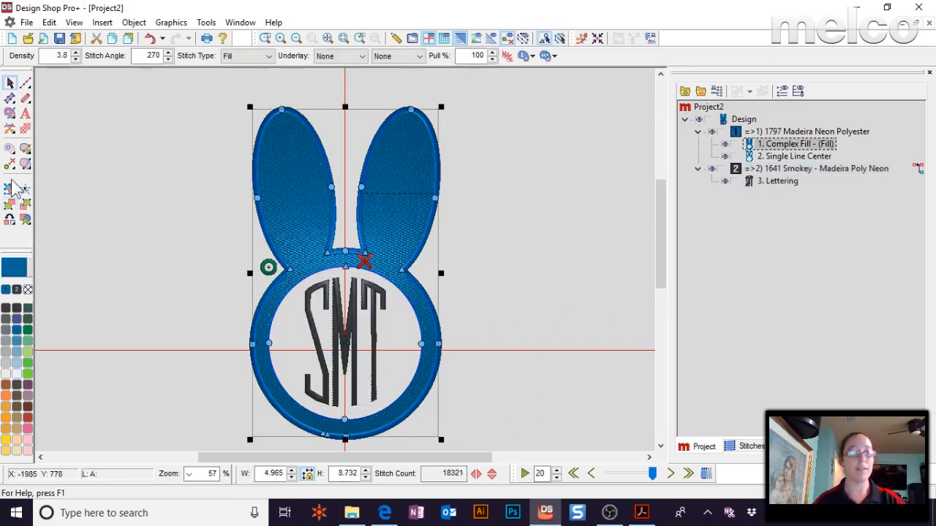
{"action": "left_click", "coordinate": [10, 220]}
{"action": "left_click", "coordinate": [432, 206]}
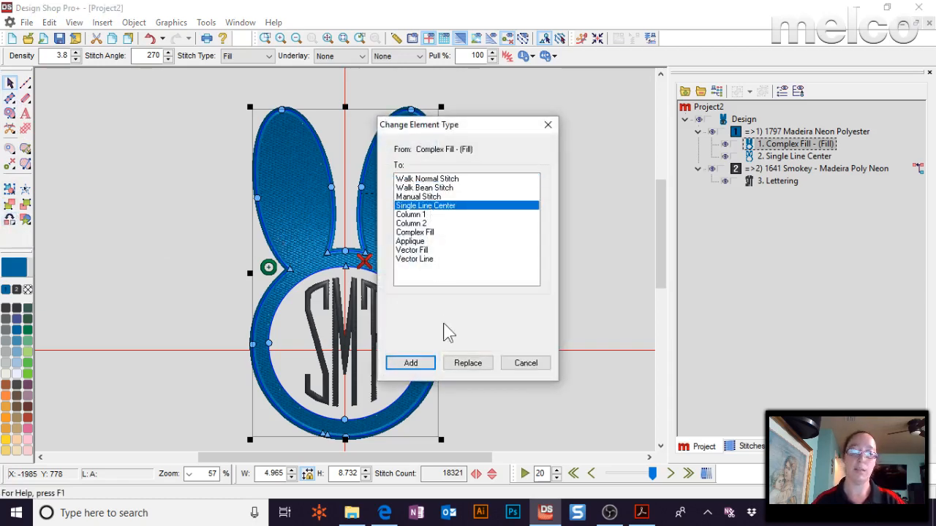
{"action": "left_click", "coordinate": [411, 363]}
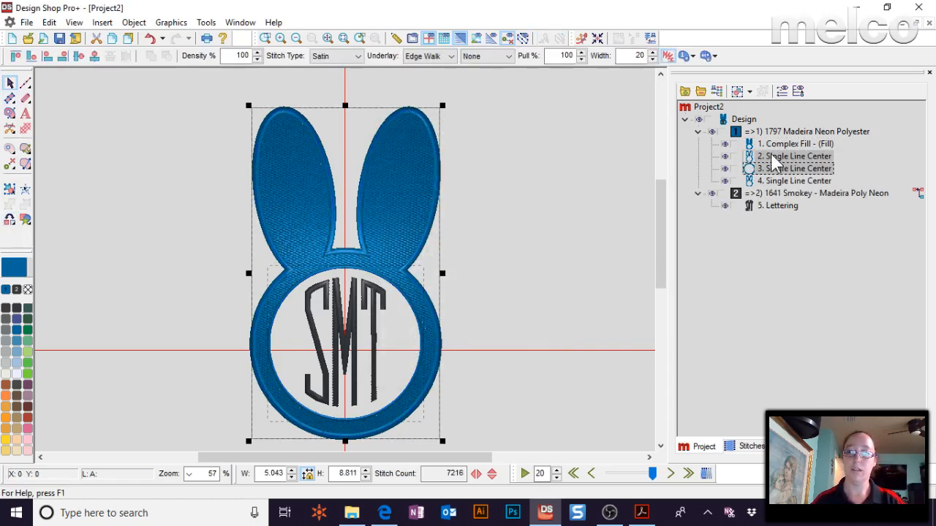
{"action": "left_click", "coordinate": [797, 156]}
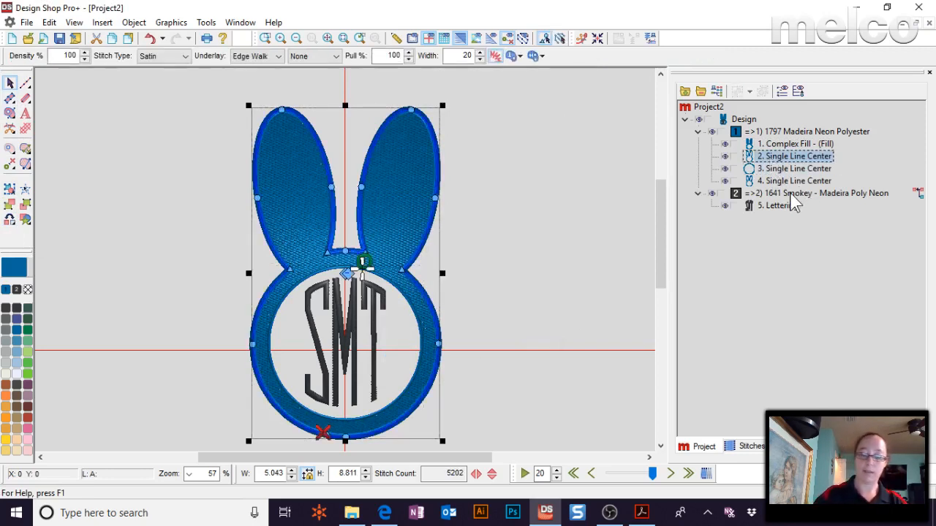
{"action": "key", "text": "Delete"}
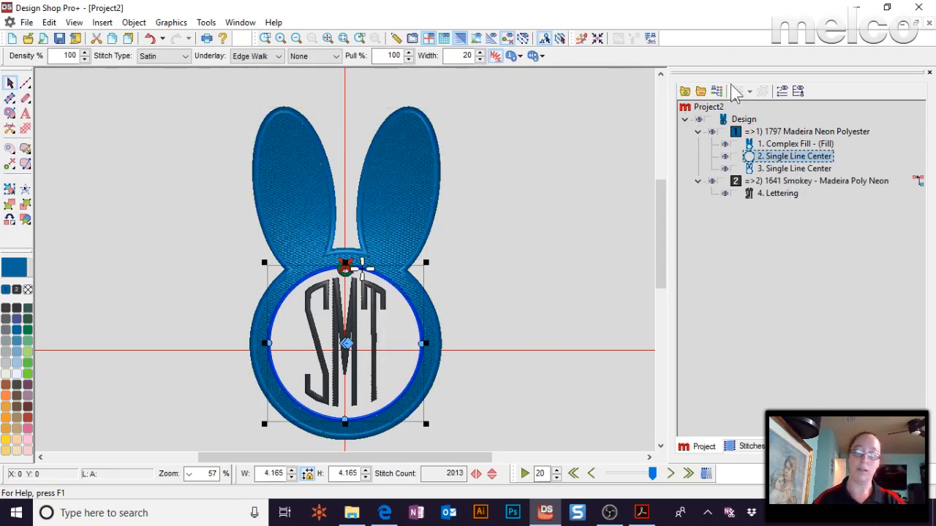
- Set the width of the circular satin border around the face opening to 40
{"action": "double_click", "coordinate": [467, 56]}
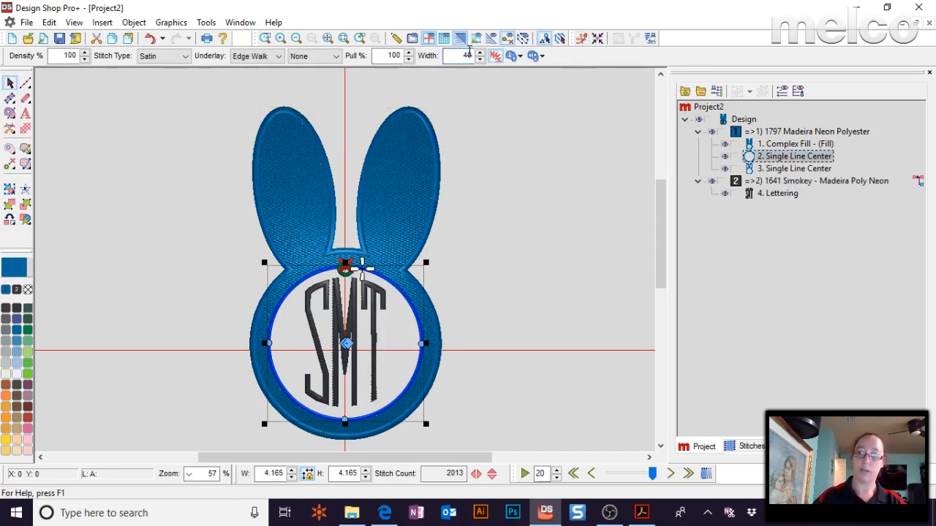
{"action": "type", "text": "40"}
{"action": "key", "text": "Return"}
{"action": "left_click", "coordinate": [551, 384]}
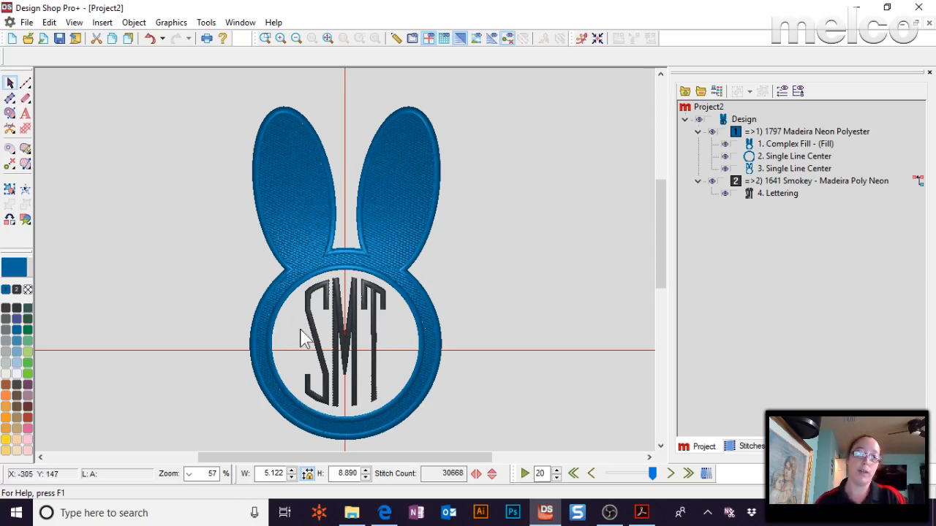
- Switch to the Anchor.ofm design, add a first name in Block 2 lettering 1.000 in high, and center it across the anchor's shaft
{"action": "left_click", "coordinate": [240, 22]}
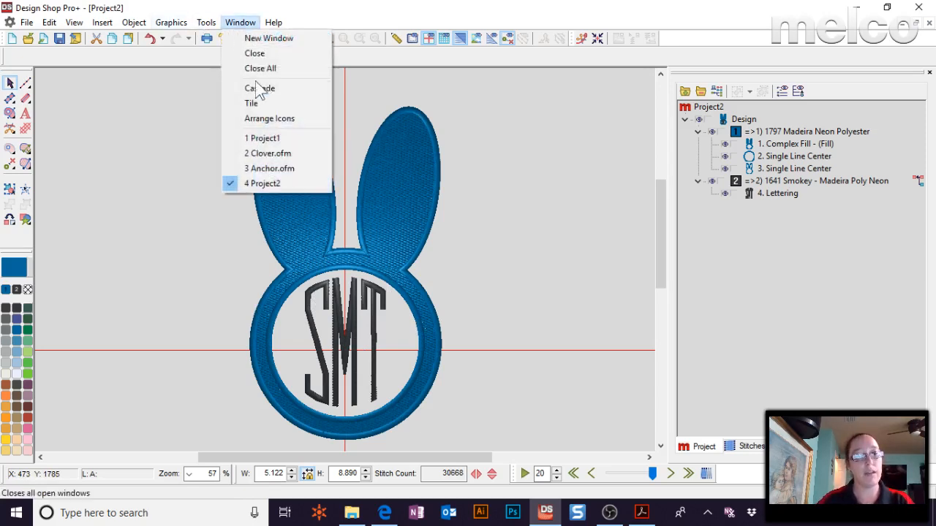
{"action": "left_click", "coordinate": [275, 170]}
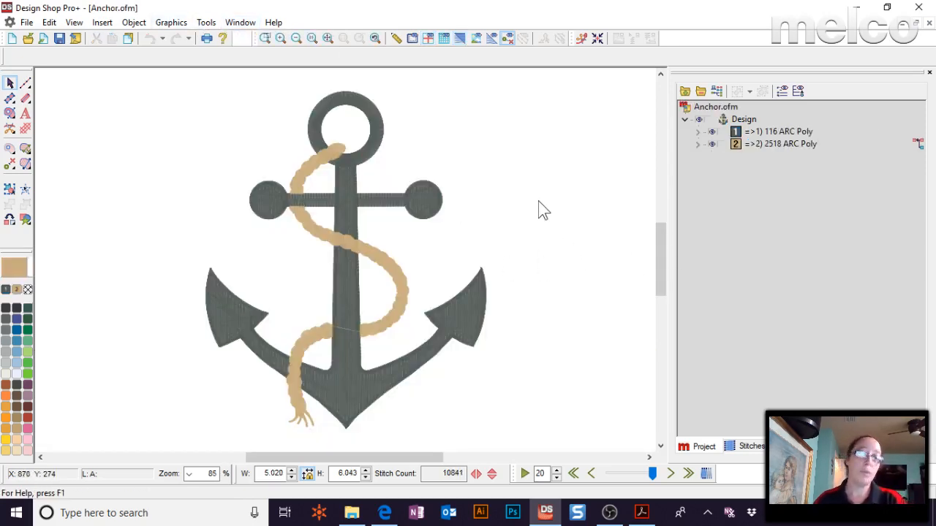
{"action": "left_click", "coordinate": [24, 113]}
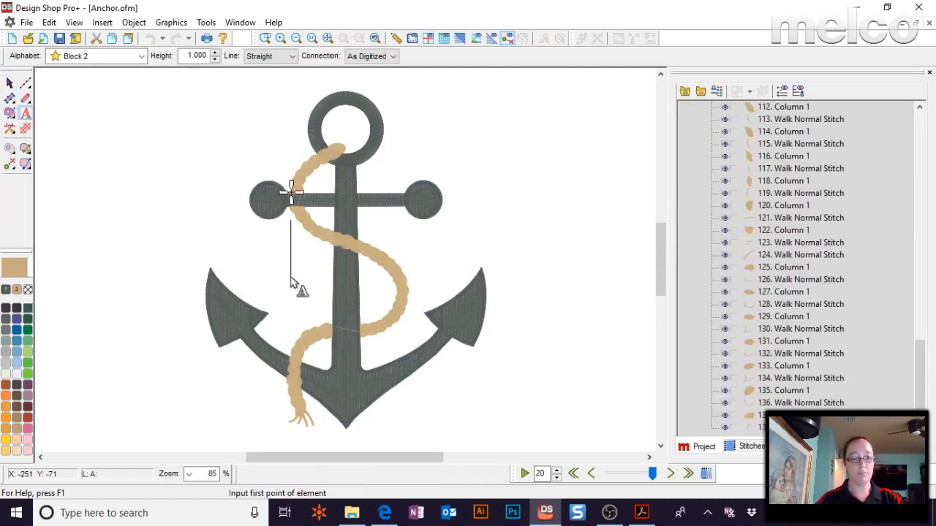
{"action": "type", "text": "Sam"}
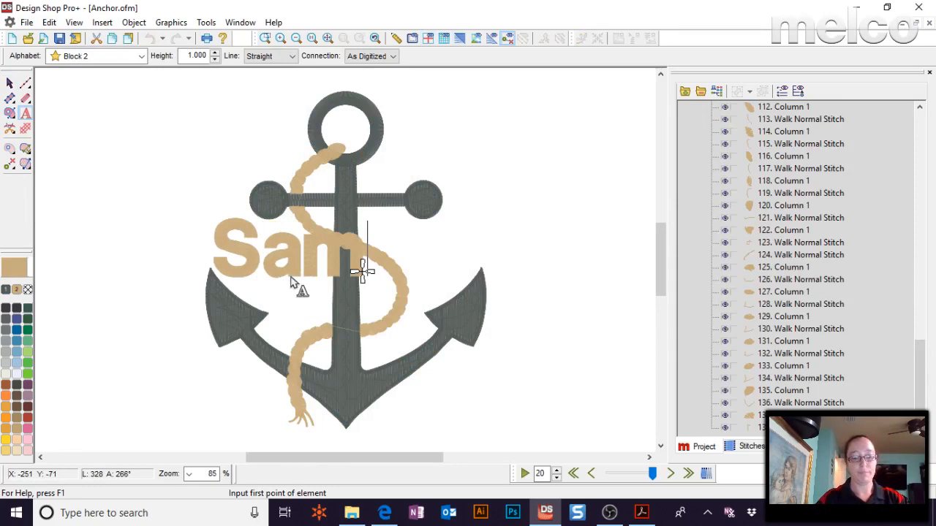
{"action": "key", "text": "Return"}
{"action": "left_click_drag", "start_coordinate": [282, 246], "coordinate": [336, 236]}
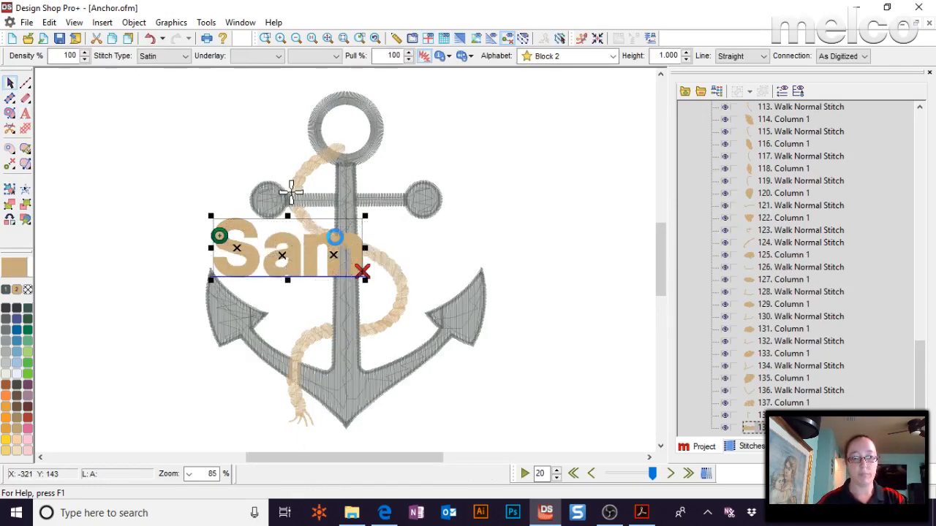
- Turn on the 3D stitch view for the anchor design and select the small walk stitch at the rope's upper end
{"action": "left_click", "coordinate": [460, 39]}
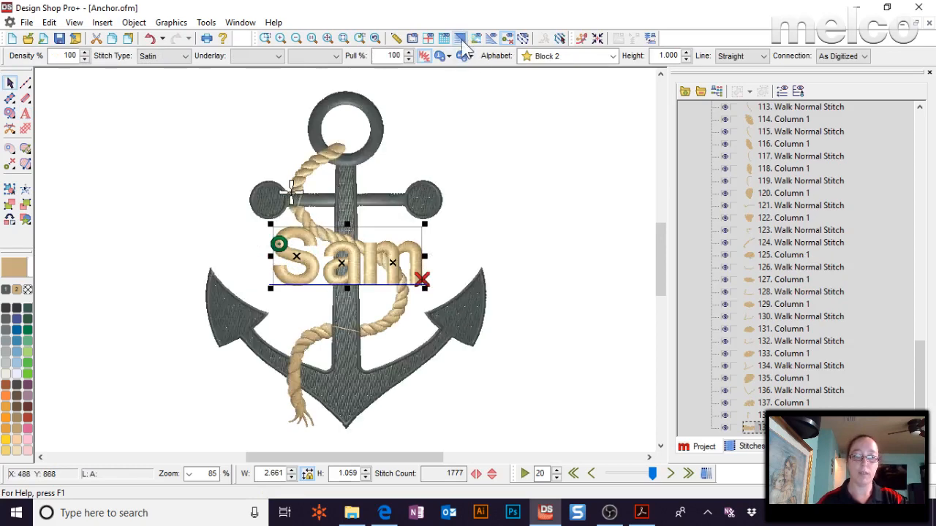
{"action": "left_click", "coordinate": [494, 188]}
{"action": "left_click", "coordinate": [416, 268]}
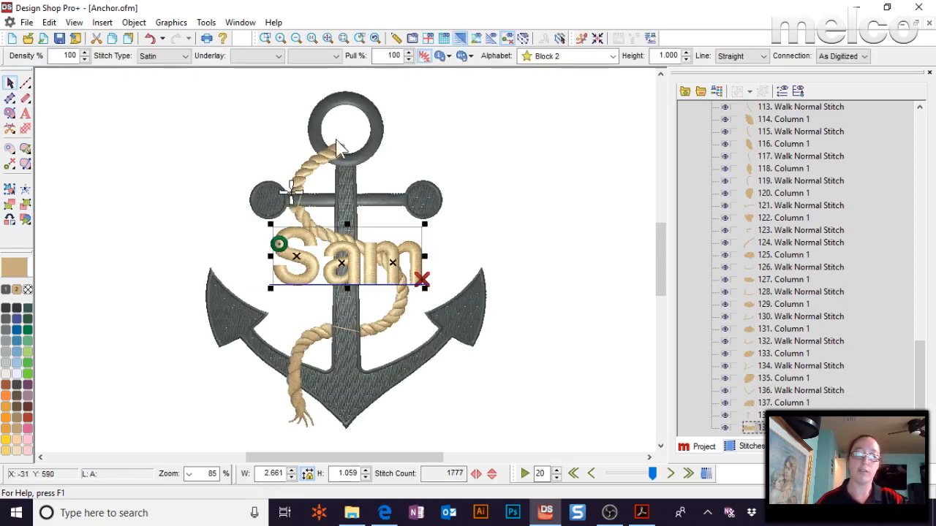
{"action": "left_click", "coordinate": [337, 155]}
{"action": "left_click", "coordinate": [26, 22]}
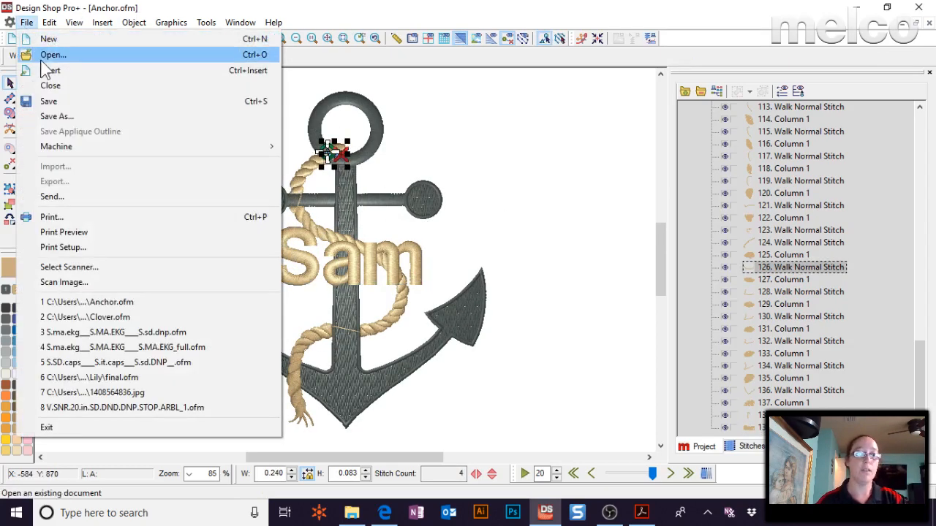
{"action": "left_click", "coordinate": [56, 54]}
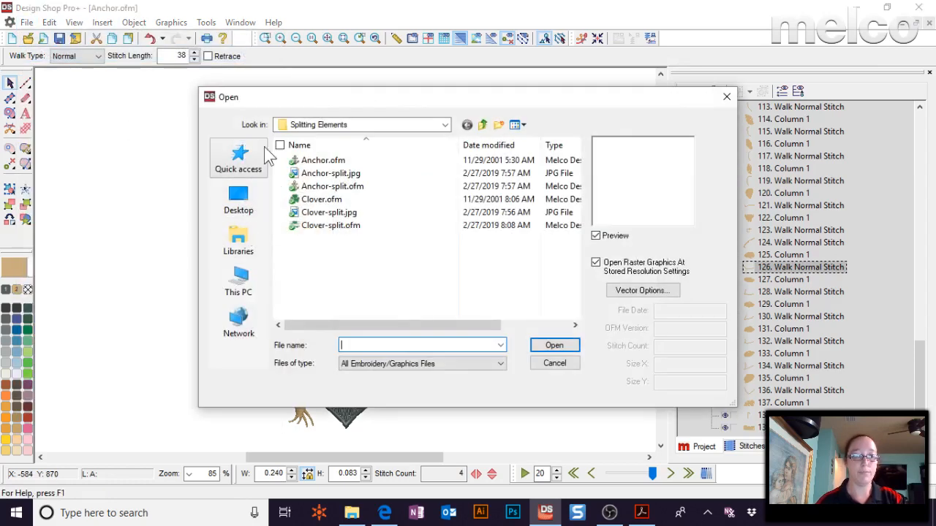
{"action": "left_click", "coordinate": [364, 126]}
{"action": "left_click", "coordinate": [355, 349]}
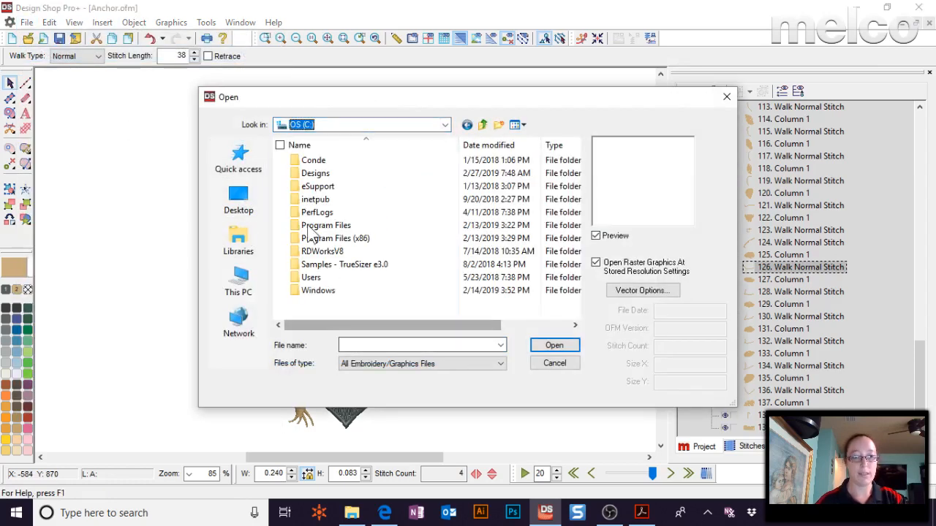
{"action": "double_click", "coordinate": [315, 174]}
{"action": "left_click", "coordinate": [376, 345]}
{"action": "type", "text": "a"}
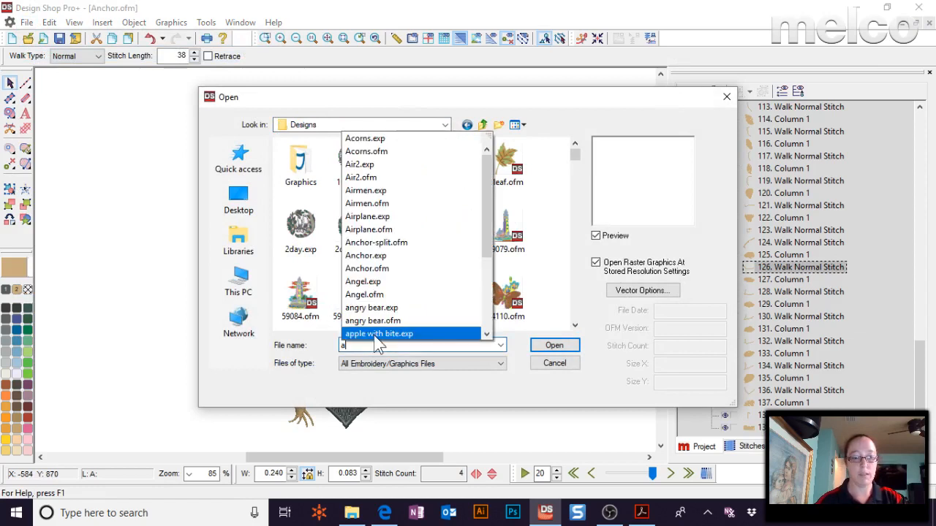
{"action": "type", "text": "ncg"}
{"action": "key", "text": "BackSpace"}
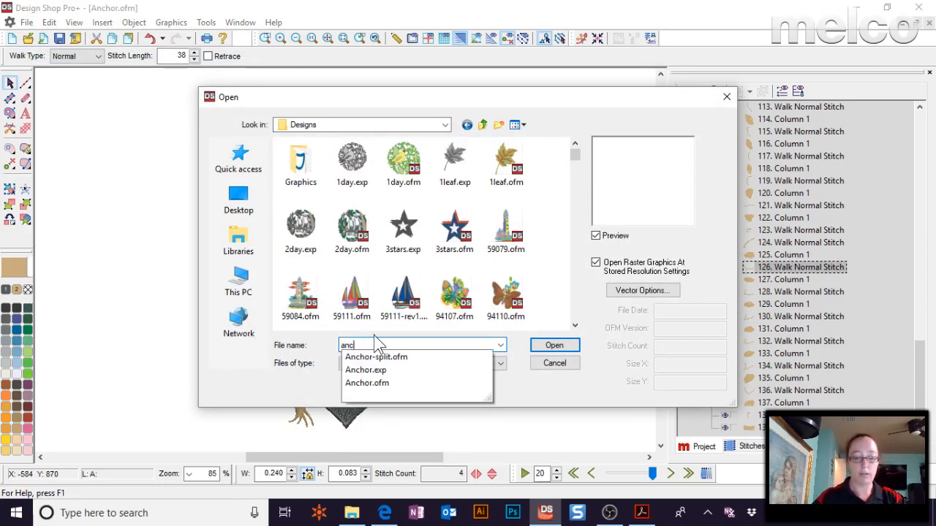
{"action": "left_click", "coordinate": [557, 364]}
{"action": "left_click", "coordinate": [556, 249]}
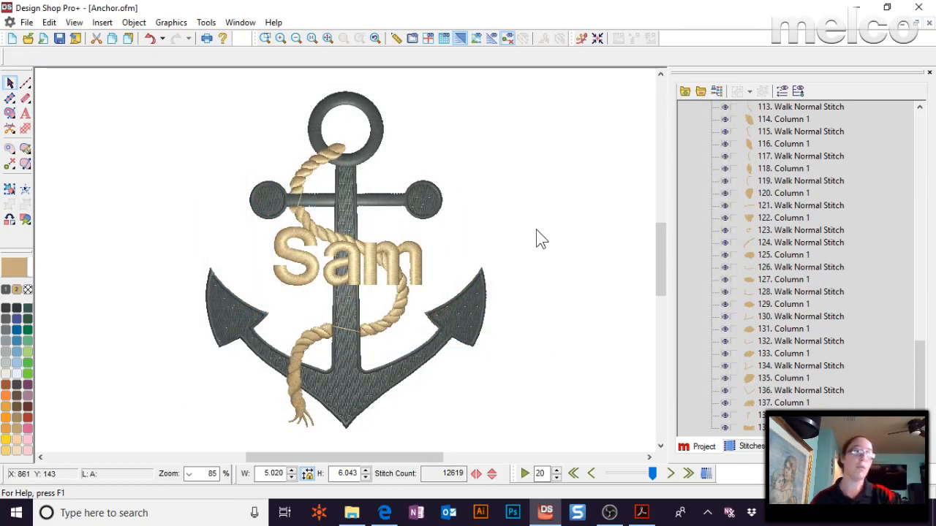
- Draw a rectangular vector fill about 3.19 in wide and 1.17 in high around the name lettering on the anchor
{"action": "left_click", "coordinate": [423, 256]}
{"action": "left_click_drag", "start_coordinate": [396, 243], "coordinate": [396, 248]}
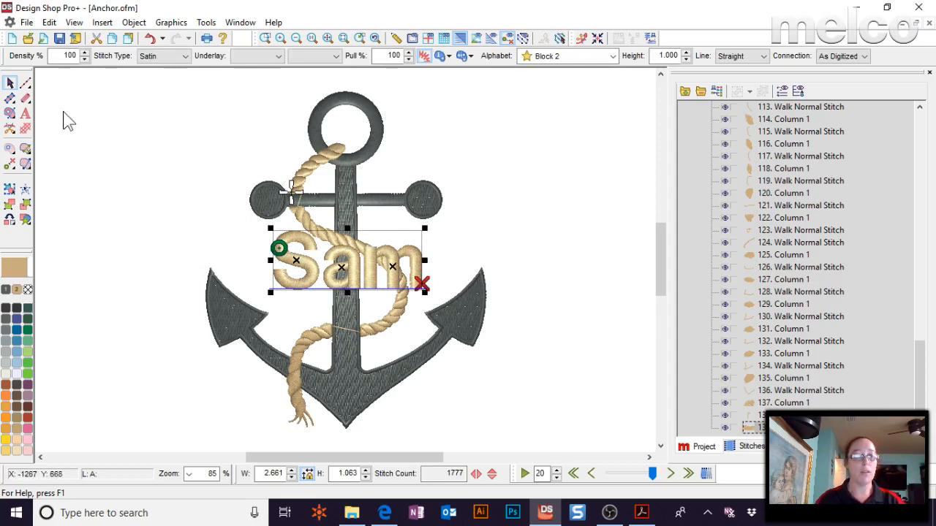
{"action": "left_click", "coordinate": [10, 113]}
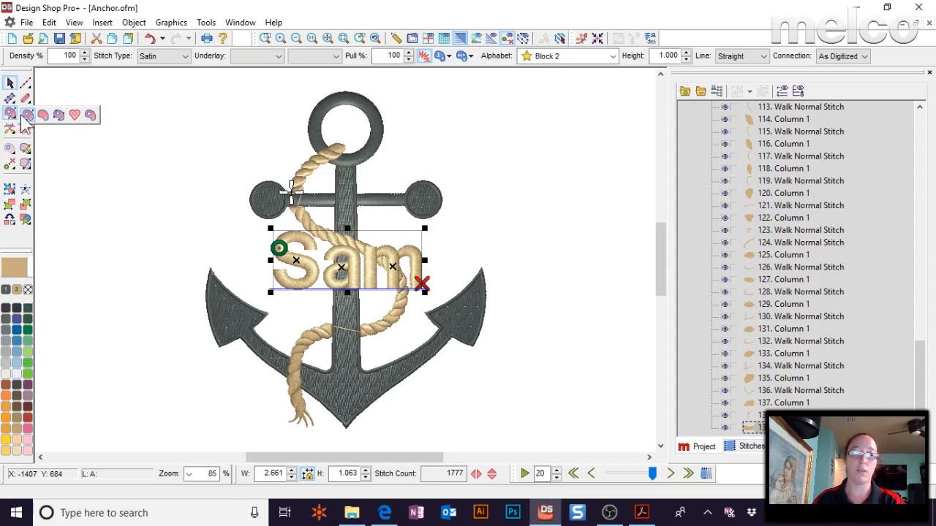
{"action": "left_click", "coordinate": [91, 115]}
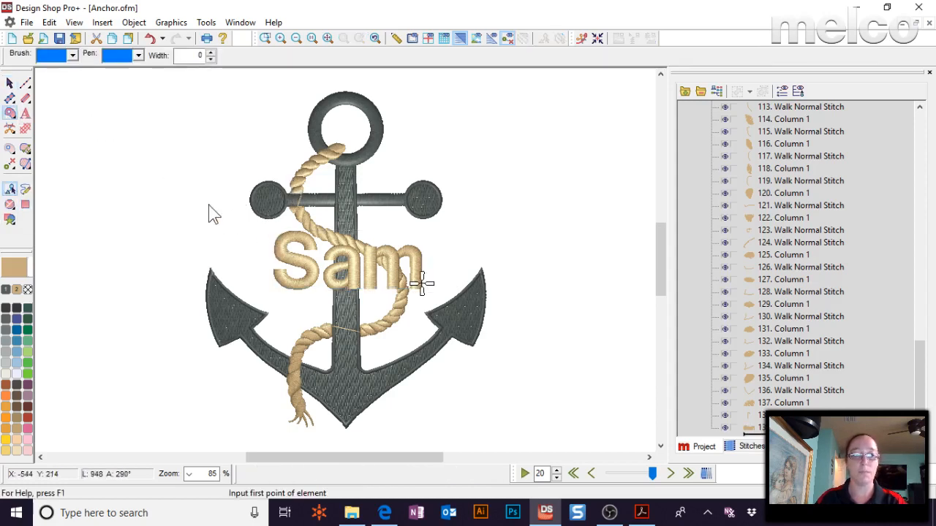
{"action": "left_click", "coordinate": [27, 207]}
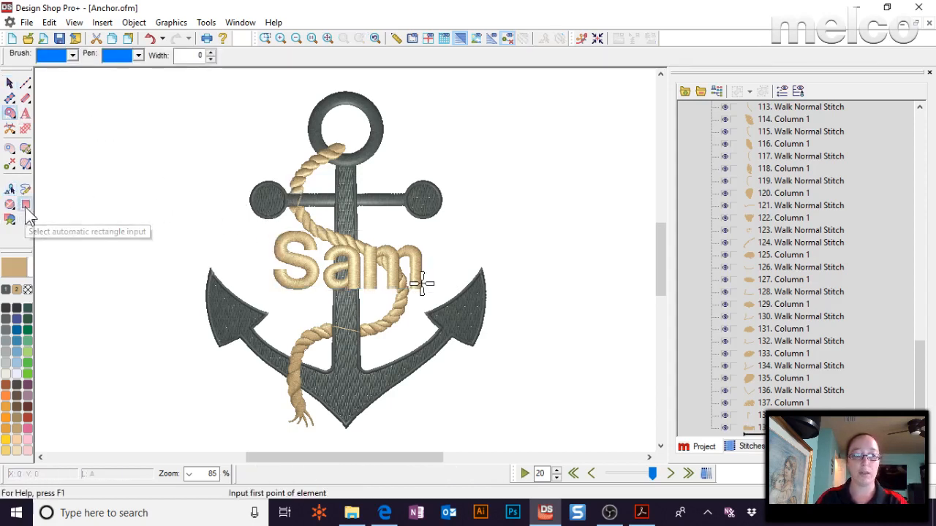
{"action": "left_click", "coordinate": [255, 230]}
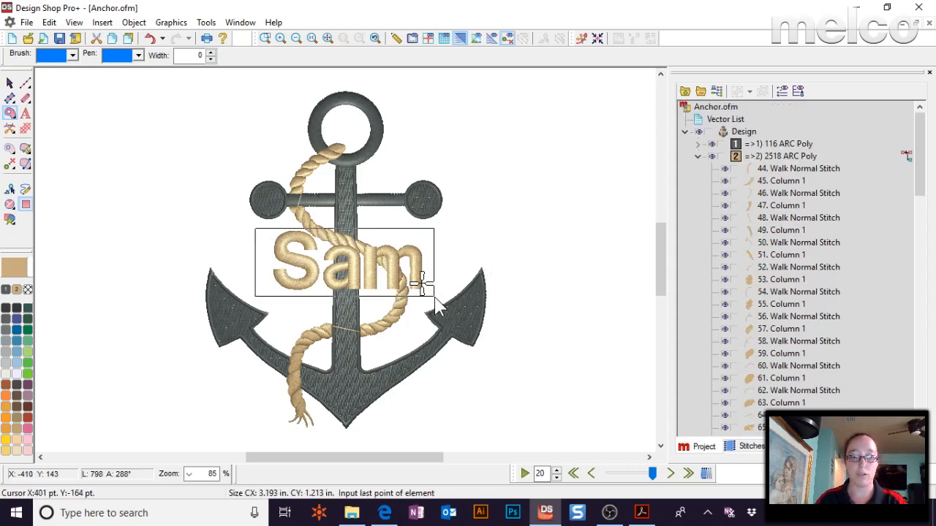
{"action": "left_click", "coordinate": [433, 295]}
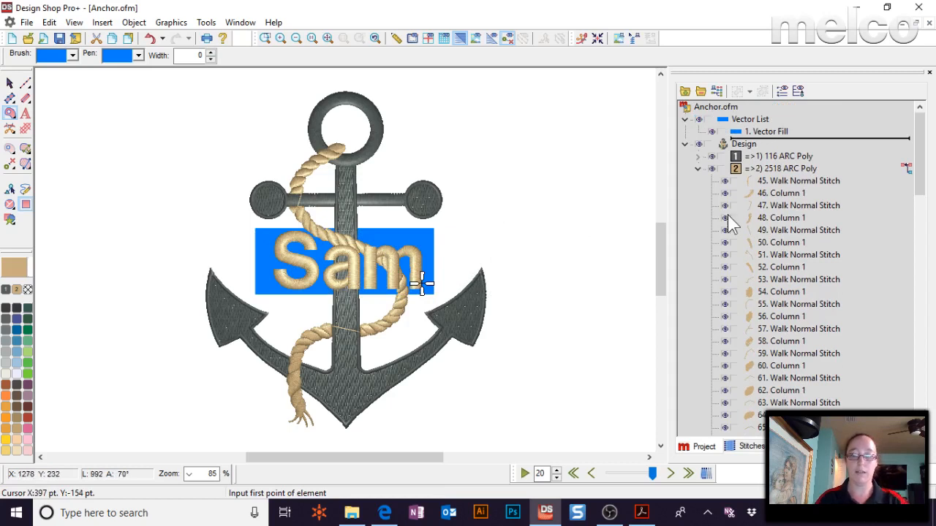
- Hide the name lettering element so only the vector rectangle remains over the anchor's shaft
{"action": "left_click", "coordinate": [748, 134]}
{"action": "key", "text": "Escape"}
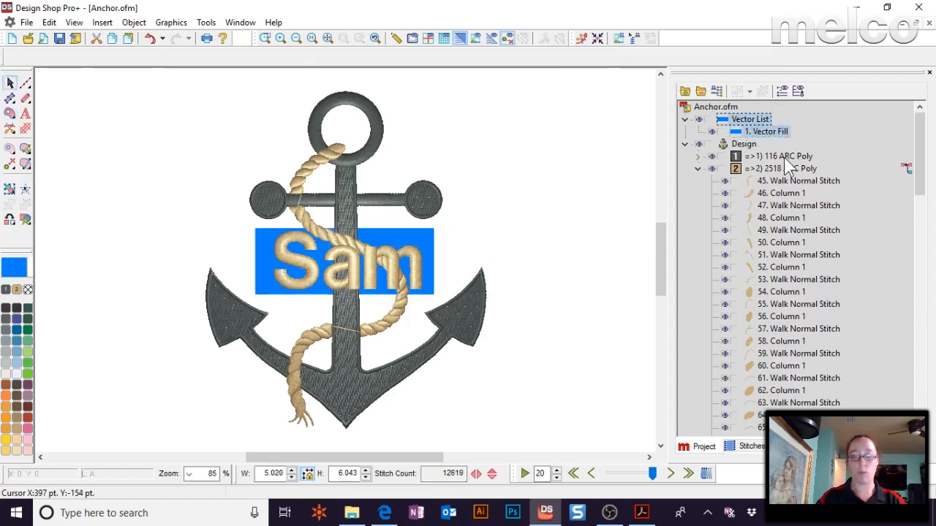
{"action": "left_click", "coordinate": [404, 236]}
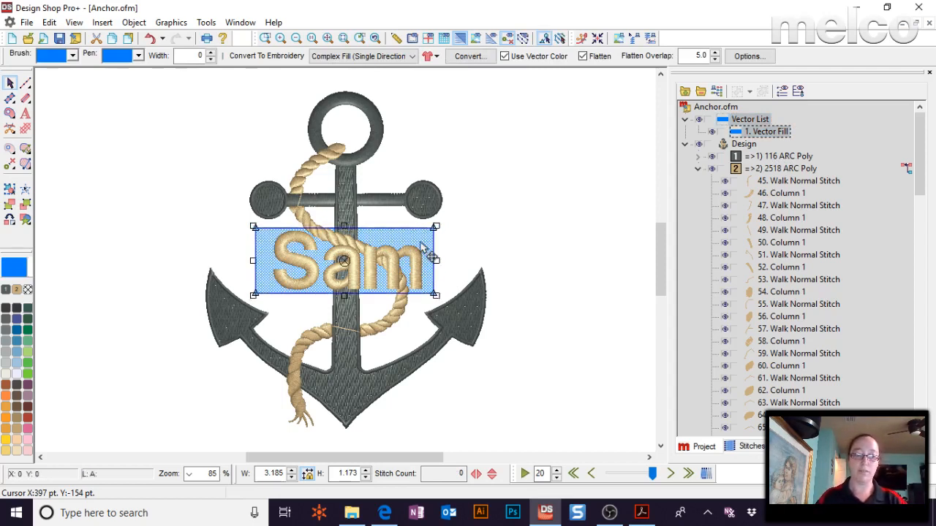
{"action": "left_click", "coordinate": [587, 224]}
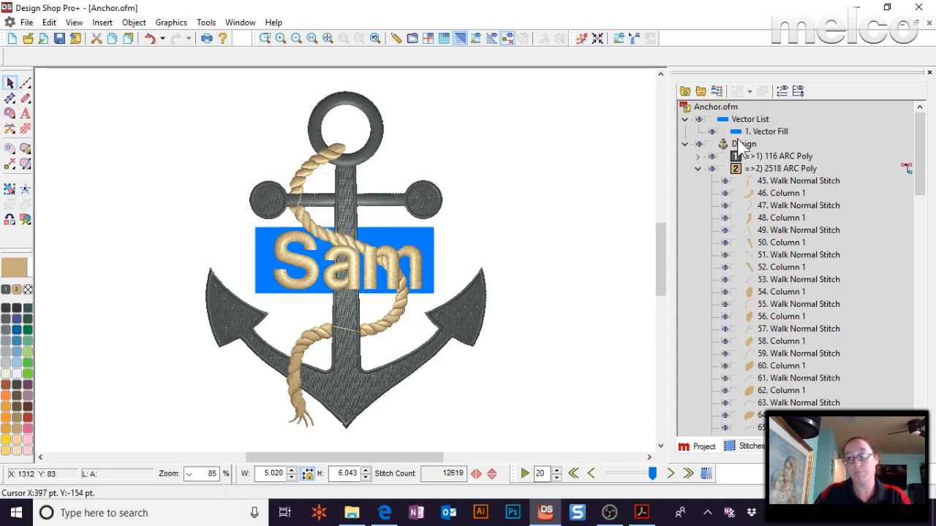
{"action": "left_click", "coordinate": [698, 169]}
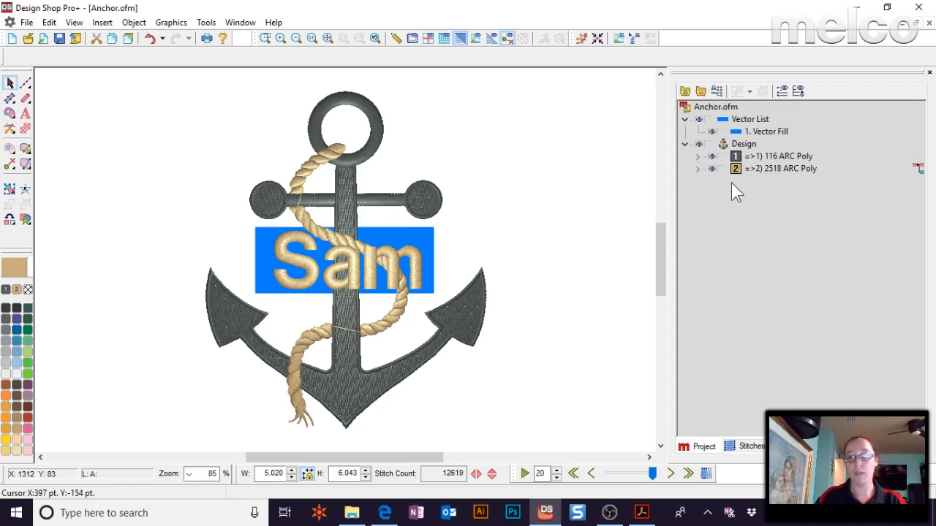
{"action": "left_click", "coordinate": [413, 264]}
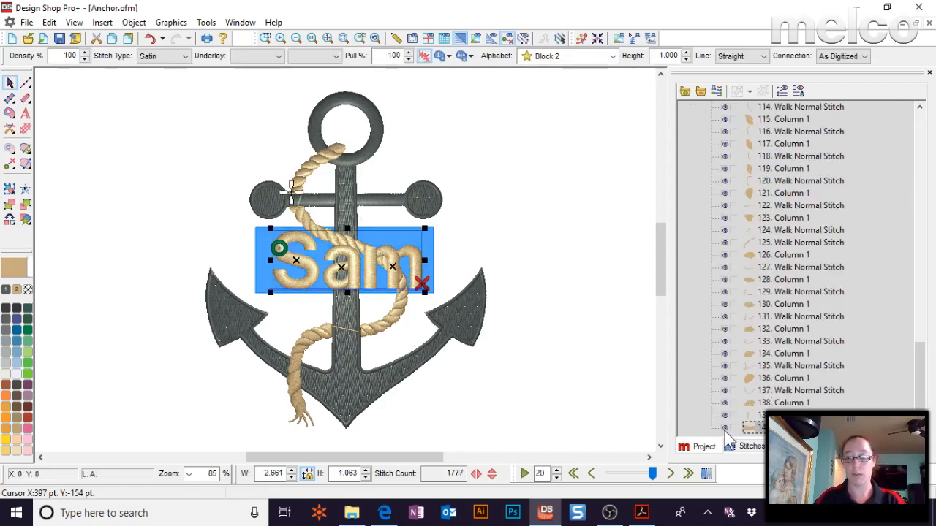
{"action": "key", "text": "Delete"}
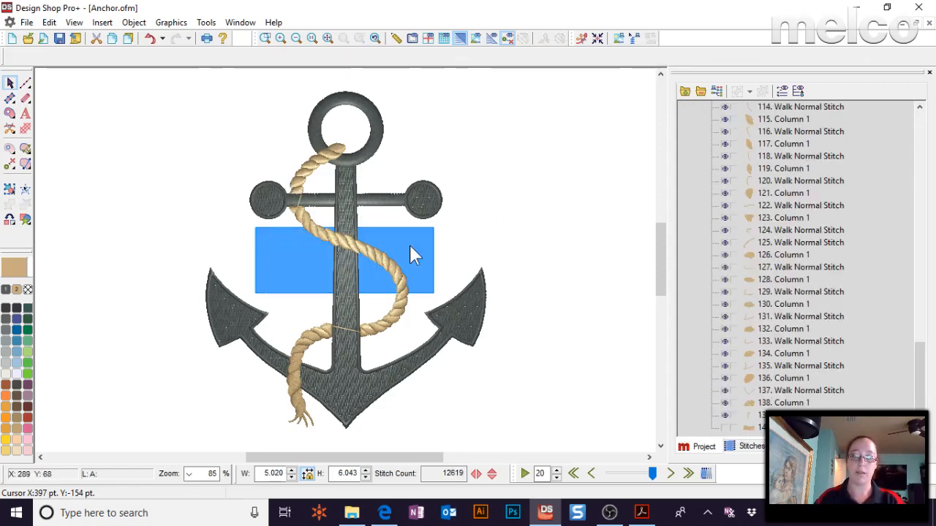
- Subtract the vector rectangle from the complex fill that forms the anchor's shaft and lower arm
{"action": "left_click", "coordinate": [410, 248]}
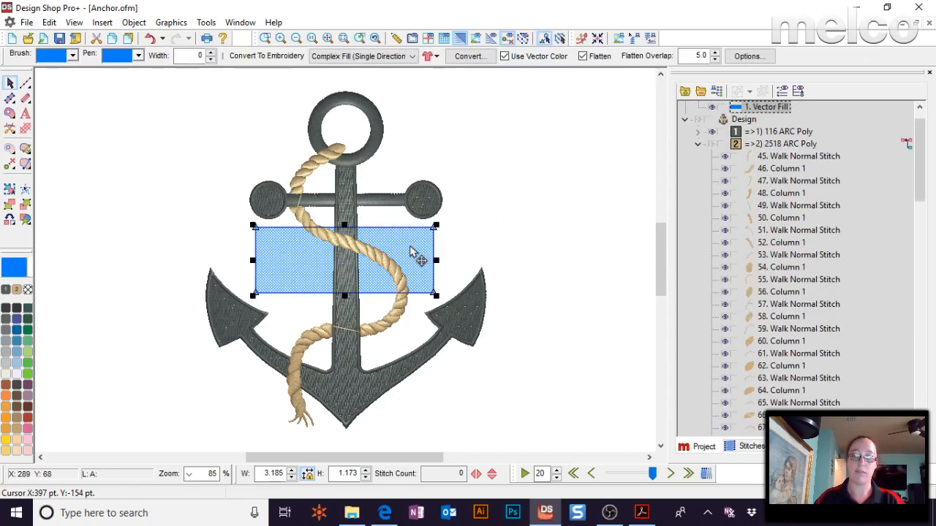
{"action": "left_click", "coordinate": [268, 39]}
{"action": "left_click_drag", "start_coordinate": [236, 206], "coordinate": [458, 315]}
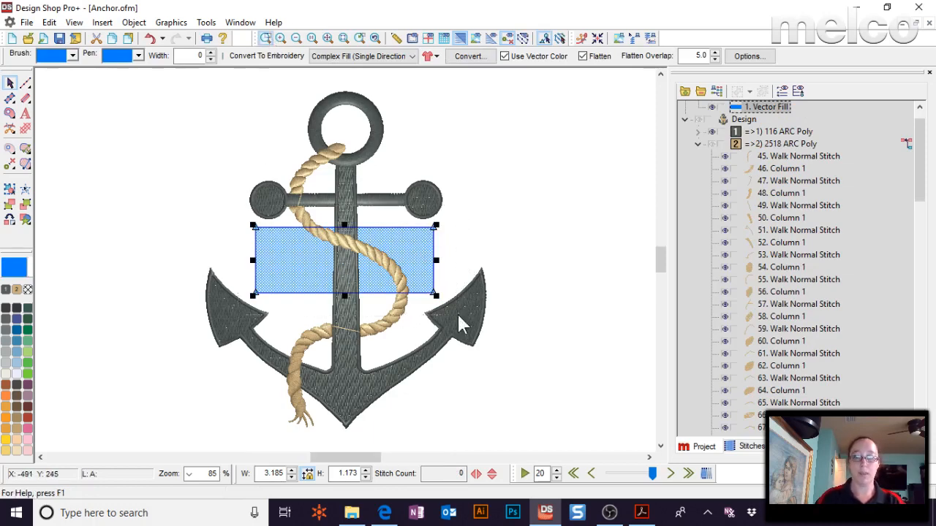
{"action": "left_click", "coordinate": [636, 168]}
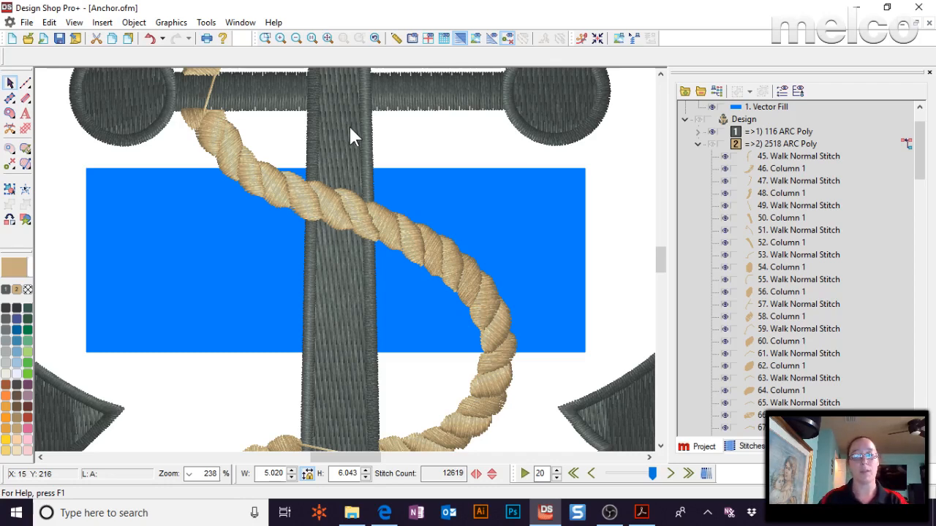
{"action": "left_click", "coordinate": [350, 125]}
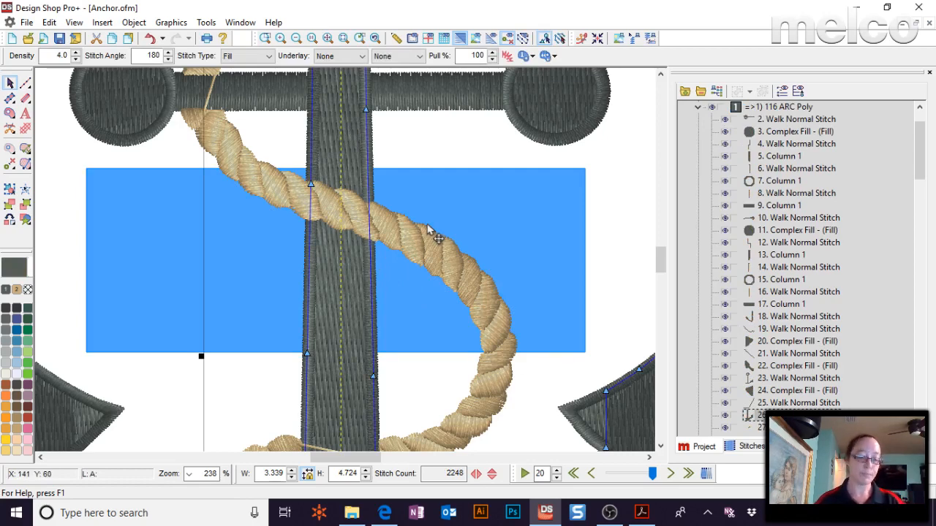
{"action": "left_click", "coordinate": [541, 213]}
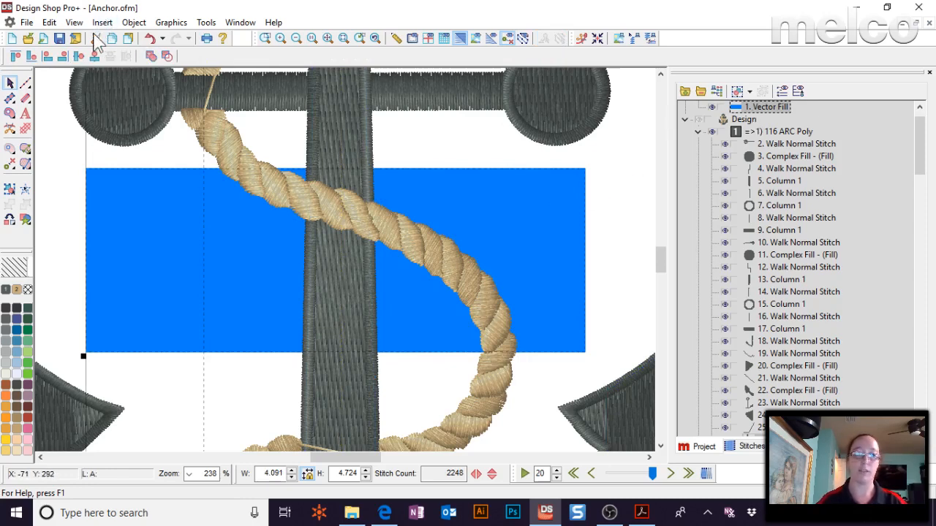
{"action": "left_click", "coordinate": [168, 60]}
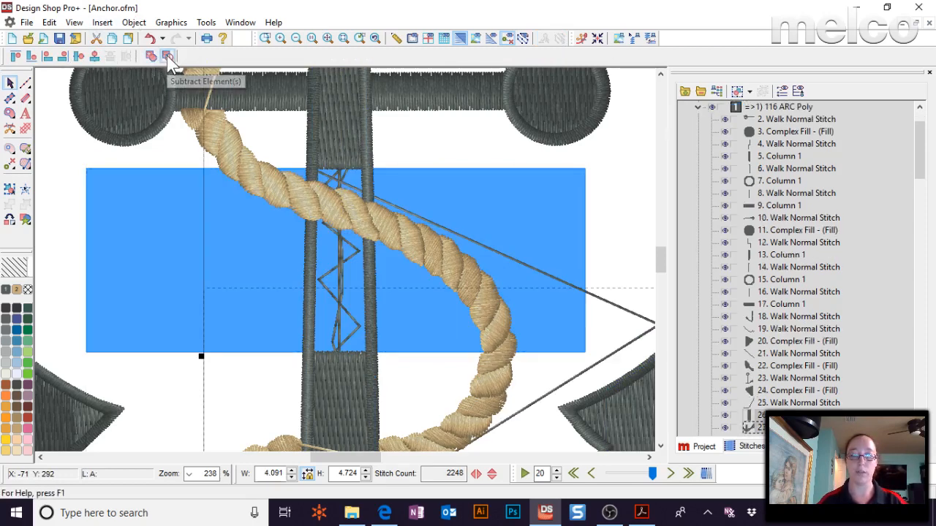
{"action": "left_click", "coordinate": [595, 153]}
{"action": "left_click", "coordinate": [63, 168]}
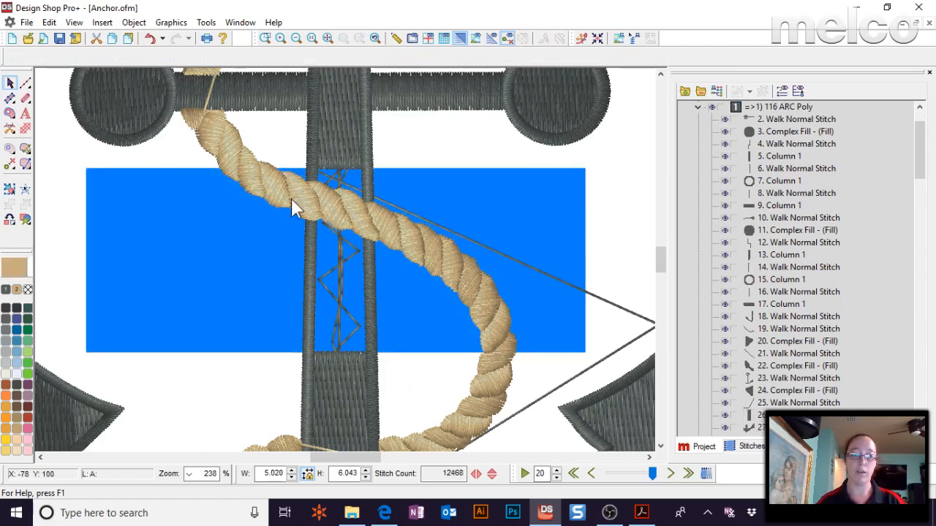
- Examine the two separate complex fills above and below the gap cut in the anchor's shaft
{"action": "left_click", "coordinate": [339, 128]}
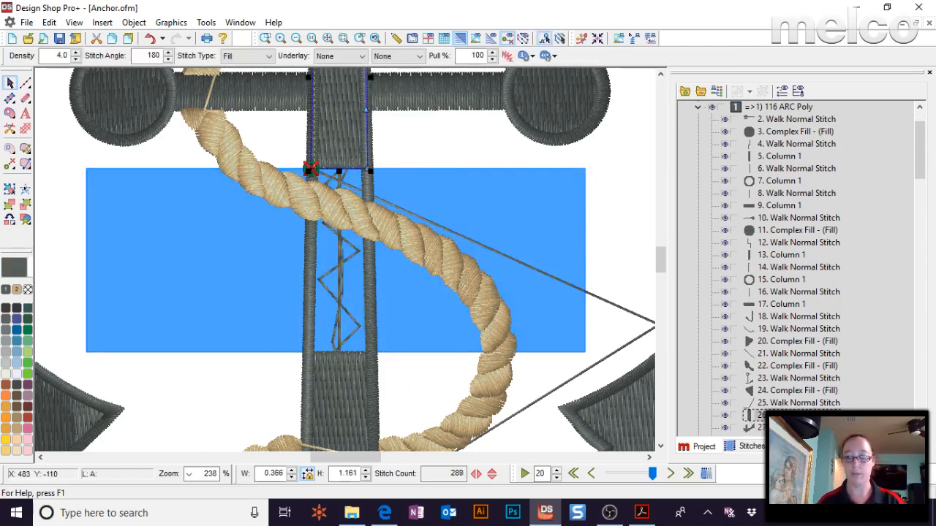
{"action": "scroll", "coordinate": [794, 398], "scroll_direction": "down", "scroll_amount": 2}
{"action": "left_click", "coordinate": [780, 356]}
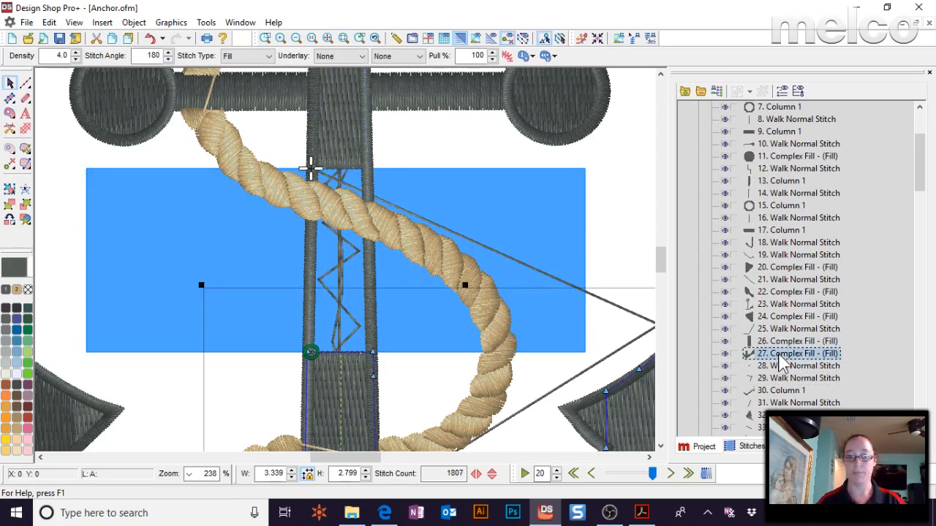
{"action": "left_click", "coordinate": [343, 38]}
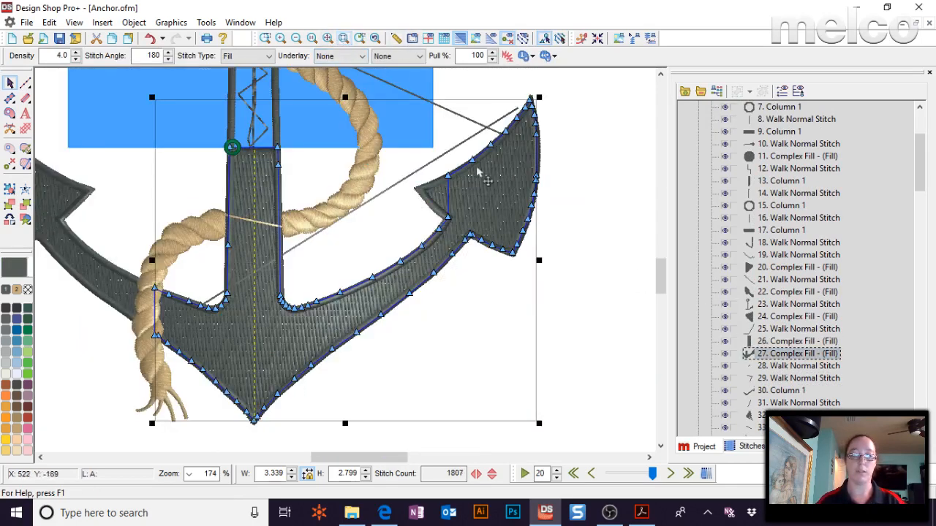
{"action": "left_click", "coordinate": [327, 38]}
{"action": "left_click", "coordinate": [503, 186]}
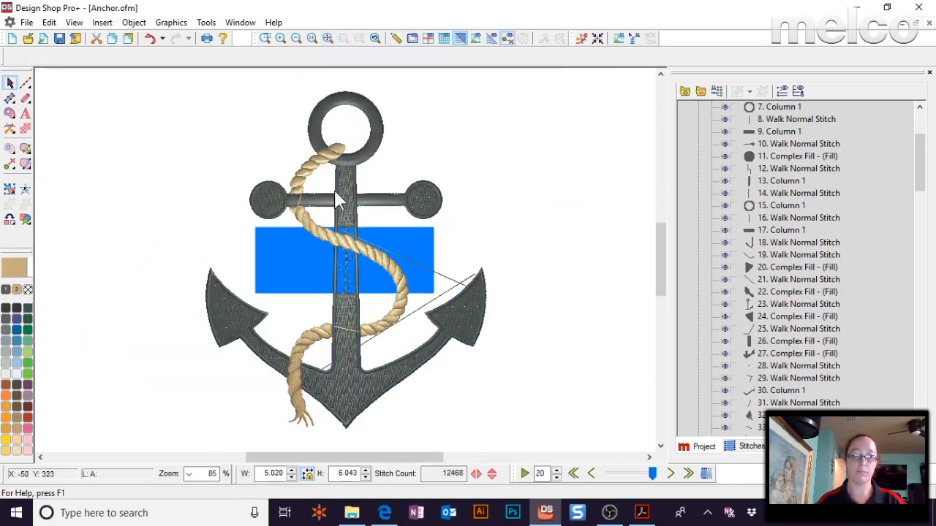
{"action": "left_click", "coordinate": [791, 346]}
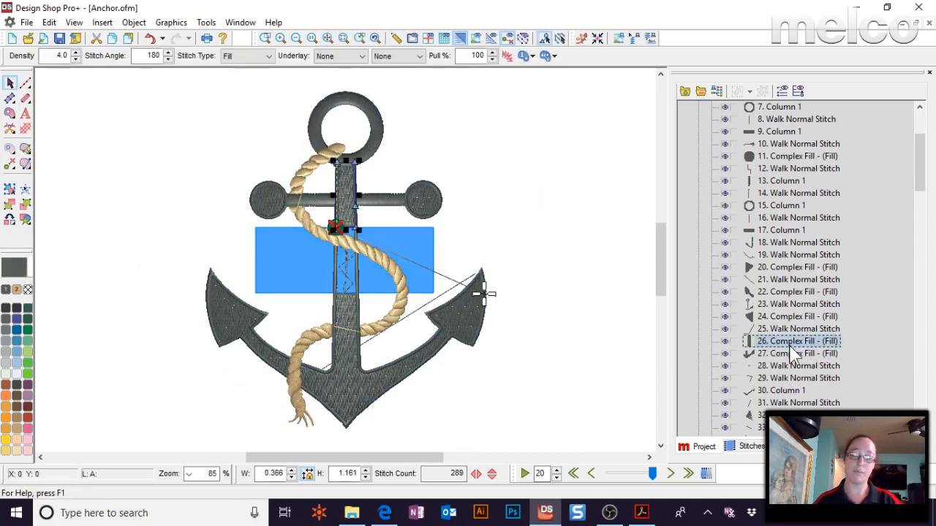
{"action": "left_click", "coordinate": [793, 354]}
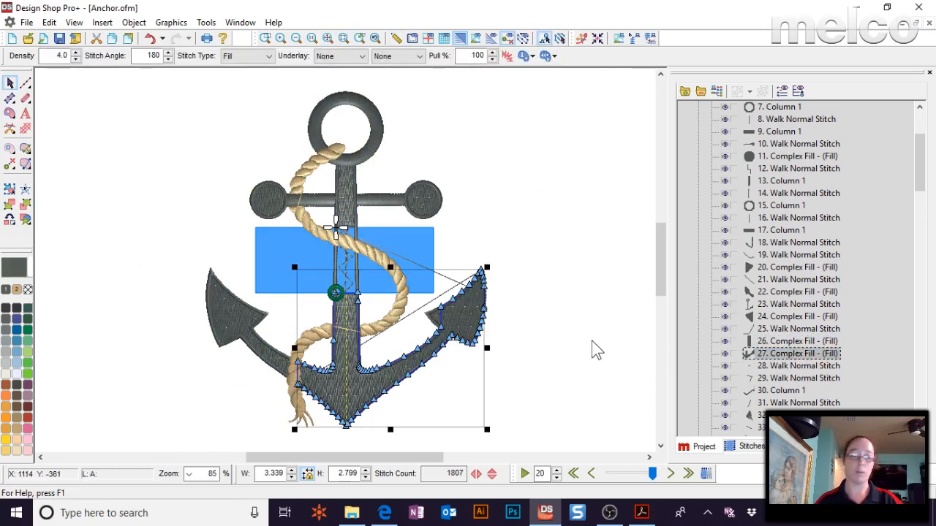
{"action": "left_click", "coordinate": [531, 228]}
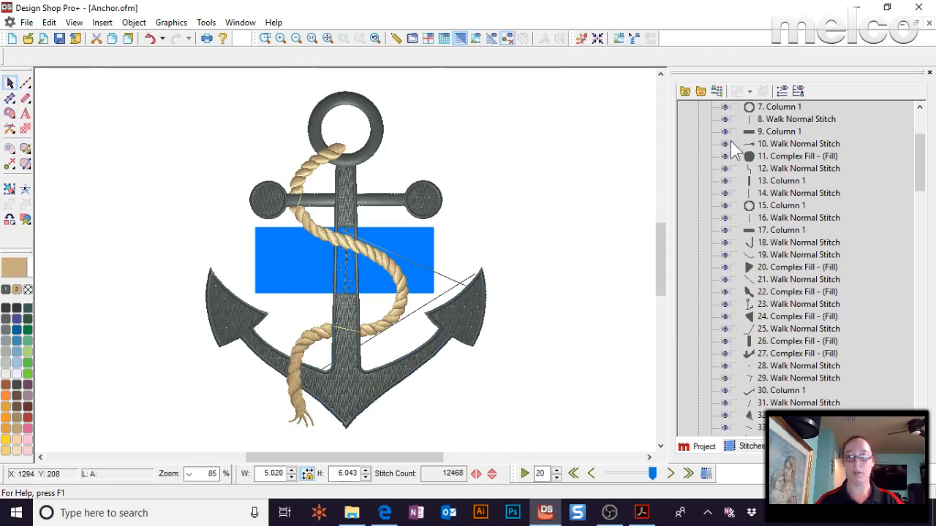
- Collapse the project tree, hide the rope's color 2 block, and inspect the cut section of the shaft
{"action": "left_click", "coordinate": [701, 92]}
{"action": "left_click", "coordinate": [711, 156]}
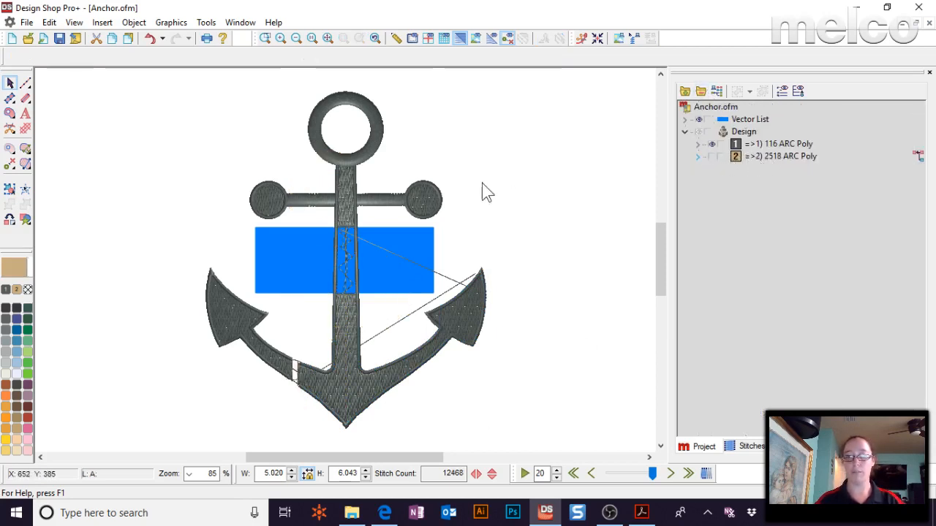
{"action": "left_click", "coordinate": [269, 40]}
{"action": "left_click_drag", "start_coordinate": [312, 212], "coordinate": [386, 305]}
{"action": "left_click", "coordinate": [343, 39]}
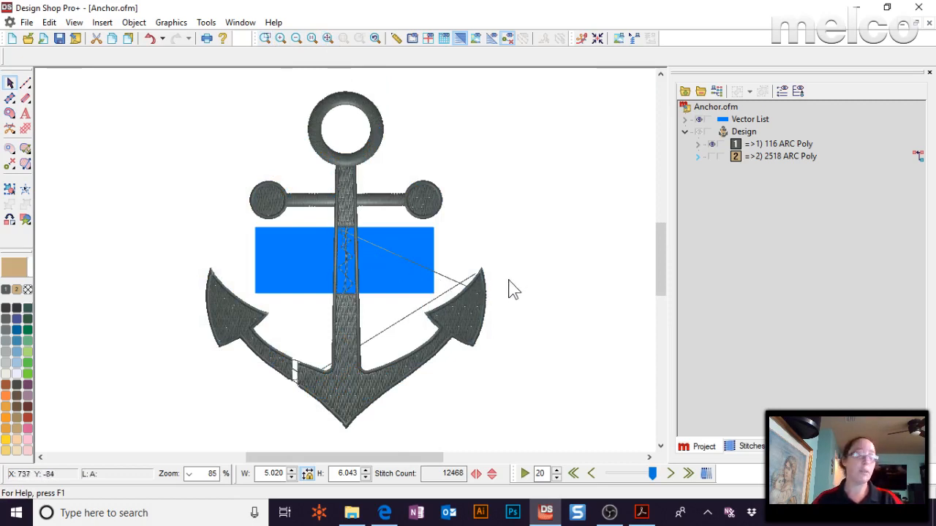
- Open the properties of the whole anchor design and enable Auto Trim with a length of 20 pt
{"action": "left_click", "coordinate": [744, 133]}
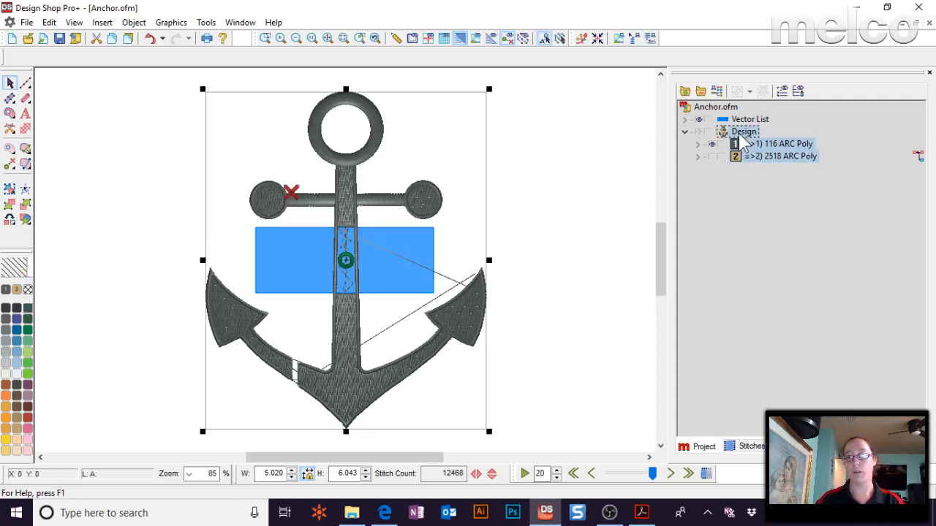
{"action": "right_click", "coordinate": [748, 134]}
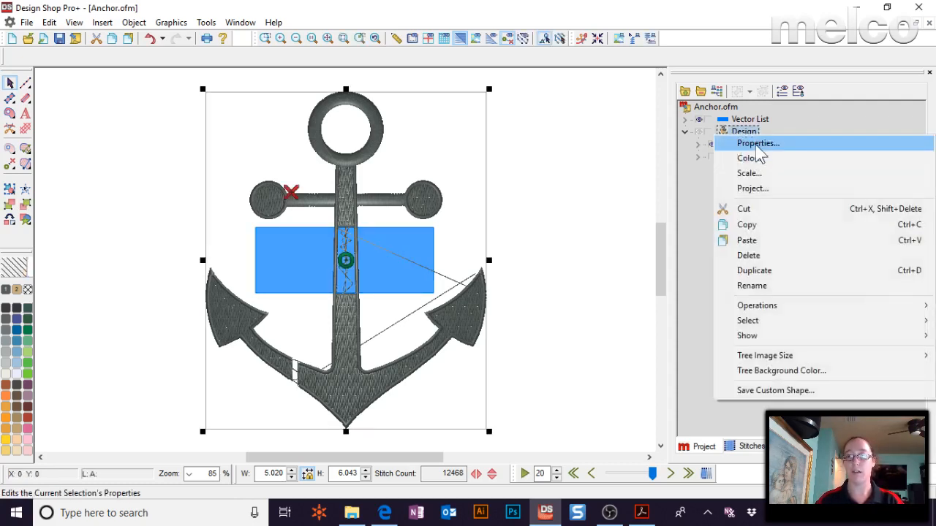
{"action": "left_click", "coordinate": [758, 146]}
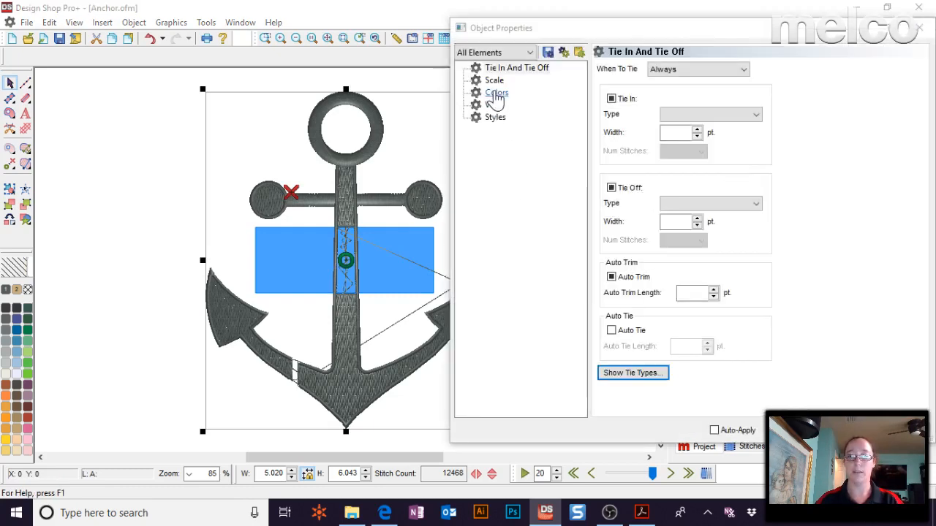
{"action": "left_click", "coordinate": [621, 280]}
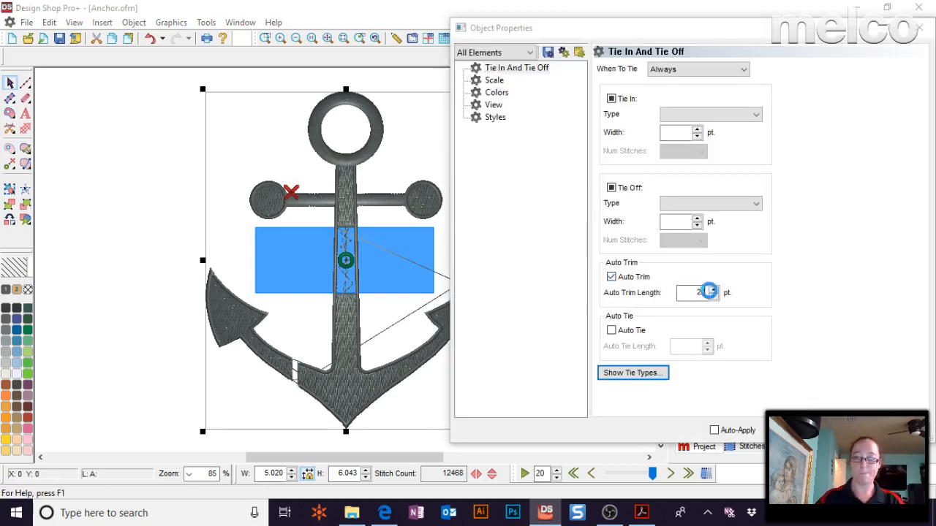
{"action": "left_click", "coordinate": [710, 290]}
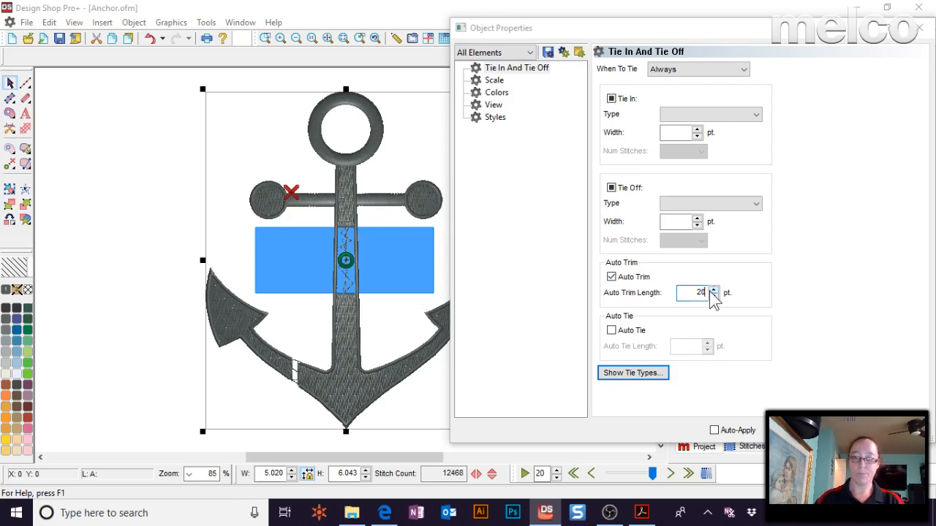
- Enable Tie In and Tie Off for the whole design, with When To Tie set to Always
{"action": "left_click", "coordinate": [611, 189]}
{"action": "left_click", "coordinate": [611, 188]}
{"action": "left_click", "coordinate": [611, 99]}
{"action": "left_click", "coordinate": [611, 99]}
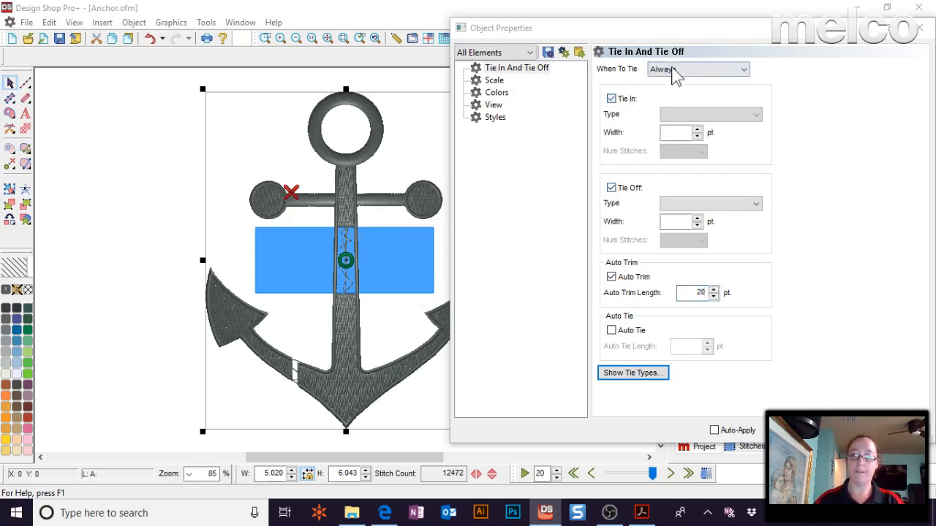
{"action": "left_click", "coordinate": [676, 70]}
{"action": "left_click", "coordinate": [678, 80]}
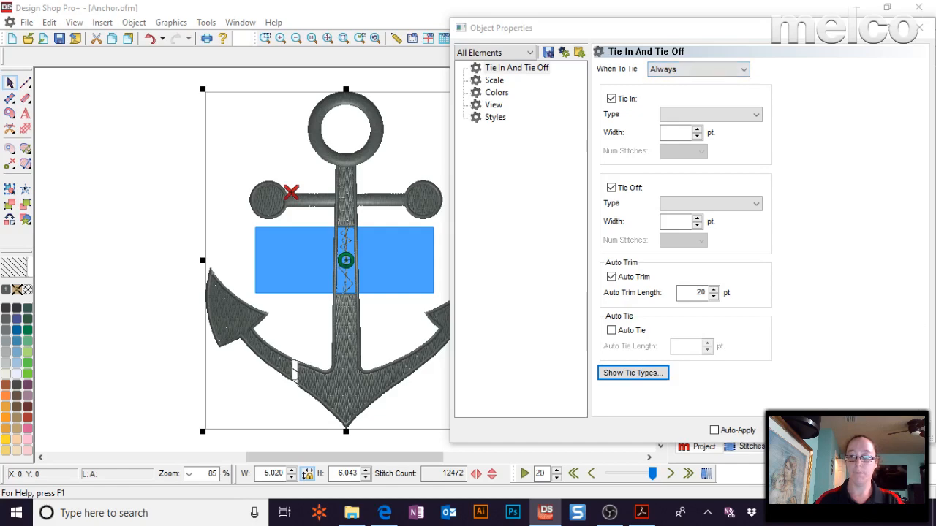
- Apply the tie and trim properties to the whole design and deselect it
{"action": "left_click", "coordinate": [791, 430]}
{"action": "left_click", "coordinate": [541, 202]}
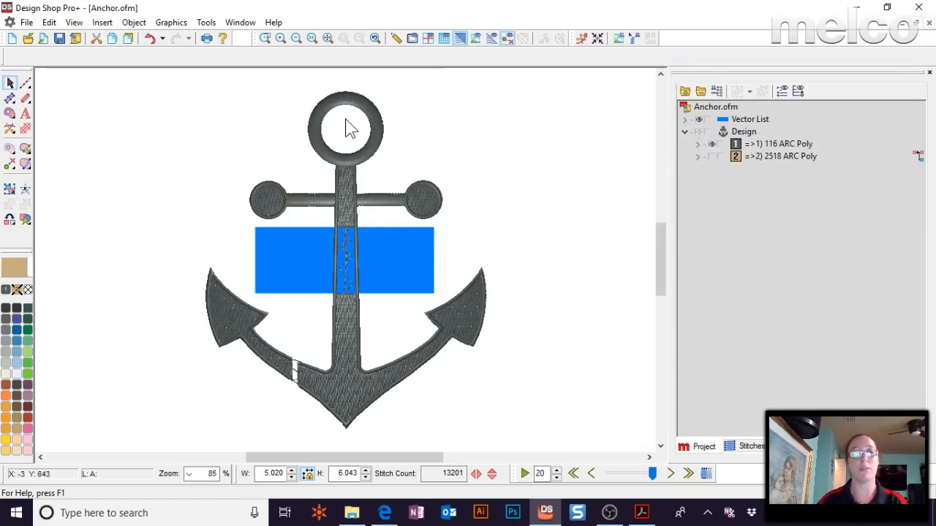
- Inspect the satin column borders that run along both sides of the gap in the anchor's shaft
{"action": "left_click", "coordinate": [266, 38]}
{"action": "left_click_drag", "start_coordinate": [310, 213], "coordinate": [379, 314]}
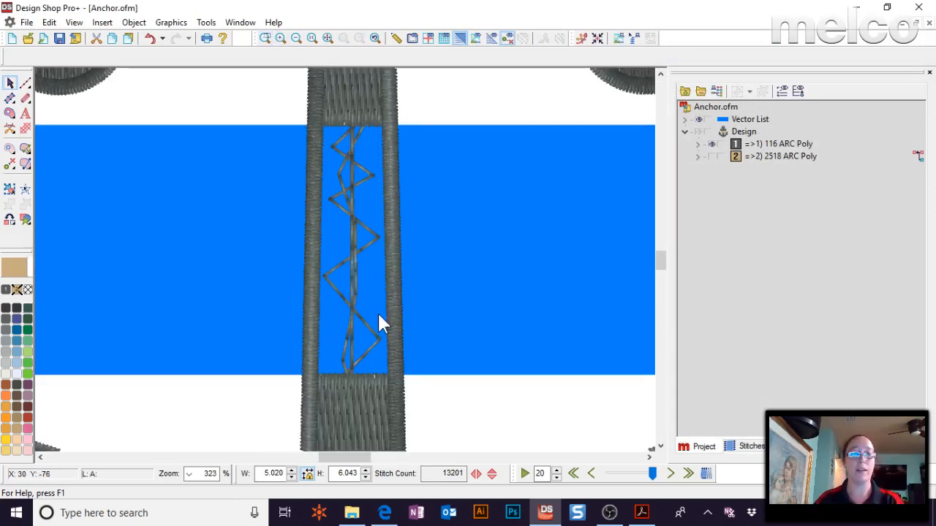
{"action": "left_click", "coordinate": [394, 277]}
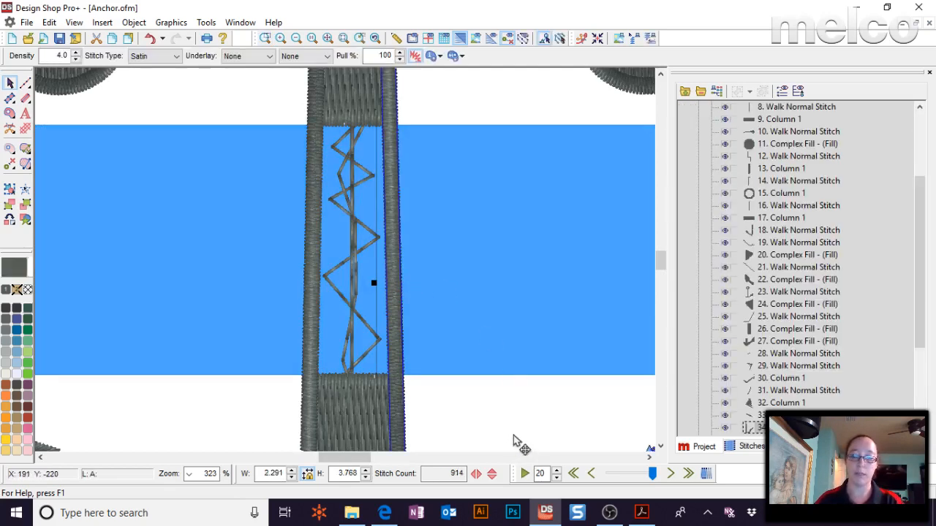
{"action": "left_click", "coordinate": [228, 421]}
{"action": "left_click", "coordinate": [312, 277]}
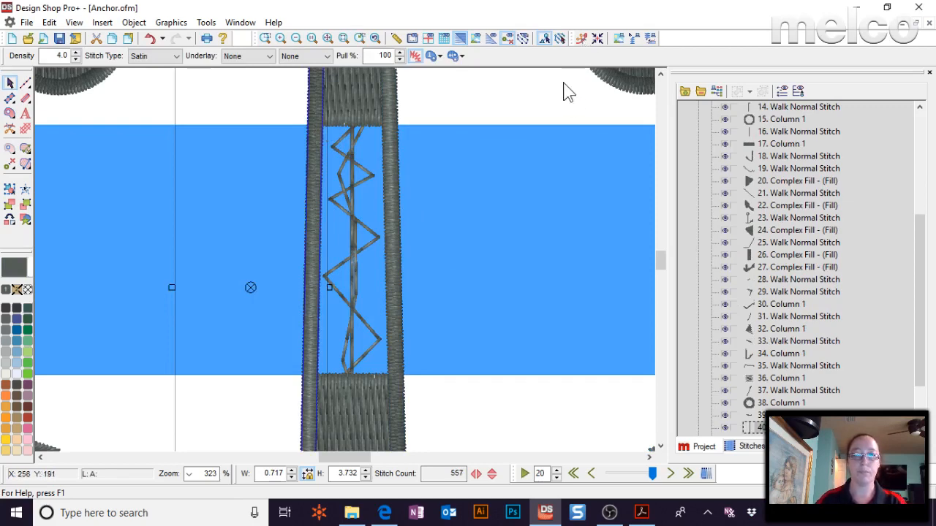
{"action": "left_click", "coordinate": [498, 120]}
{"action": "scroll", "coordinate": [497, 120], "scroll_direction": "up", "scroll_amount": 3}
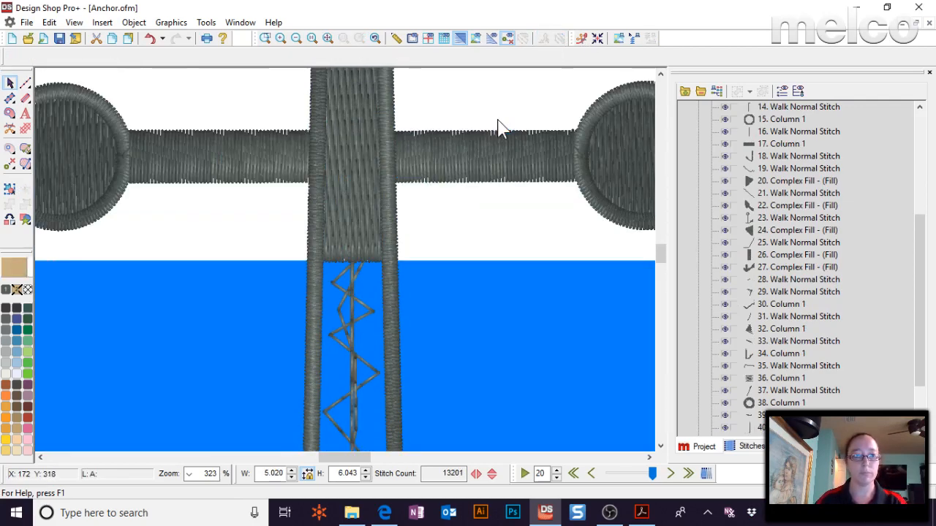
{"action": "left_click", "coordinate": [329, 38]}
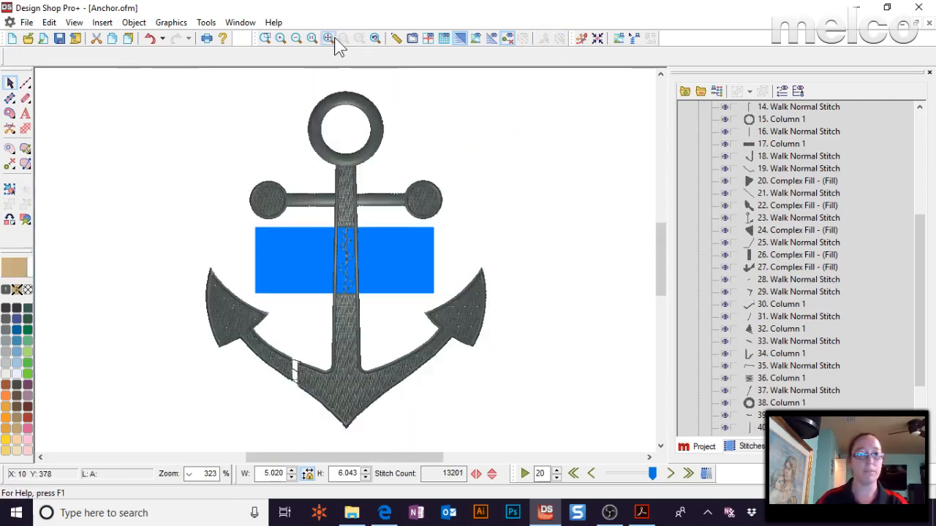
- Select the shaft's left satin border, show its wireframe points and place its entry point on the crossbar just beside the shaft
{"action": "left_click", "coordinate": [338, 256]}
{"action": "right_click", "coordinate": [338, 258]}
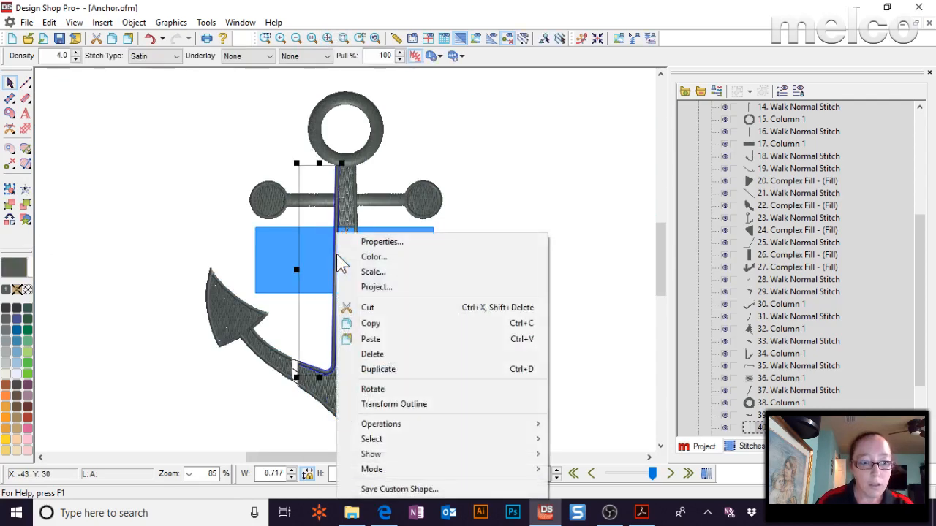
{"action": "left_click", "coordinate": [18, 163]}
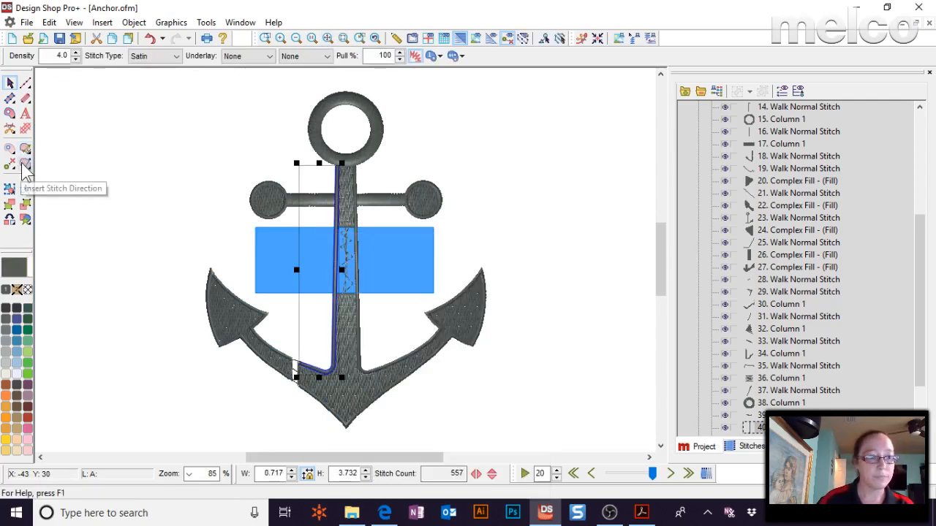
{"action": "left_click", "coordinate": [23, 167]}
{"action": "left_click", "coordinate": [11, 164]}
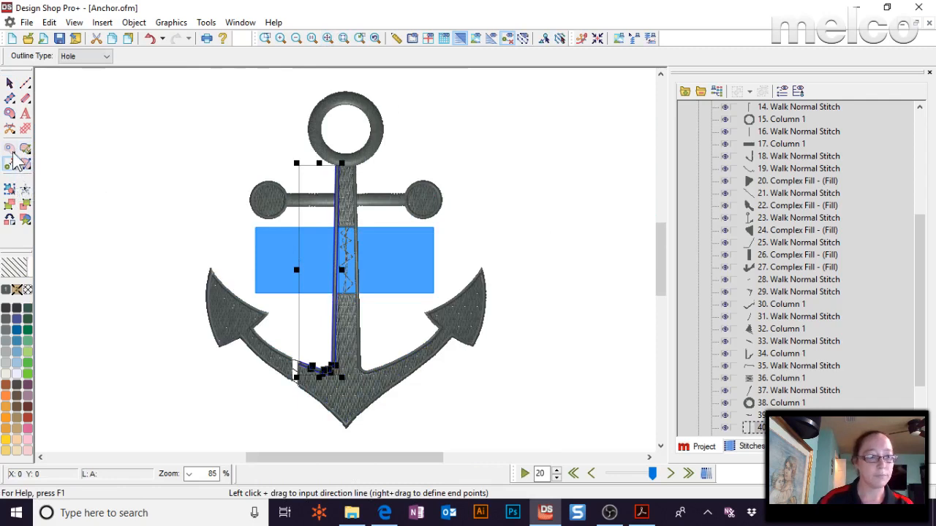
{"action": "left_click", "coordinate": [543, 40]}
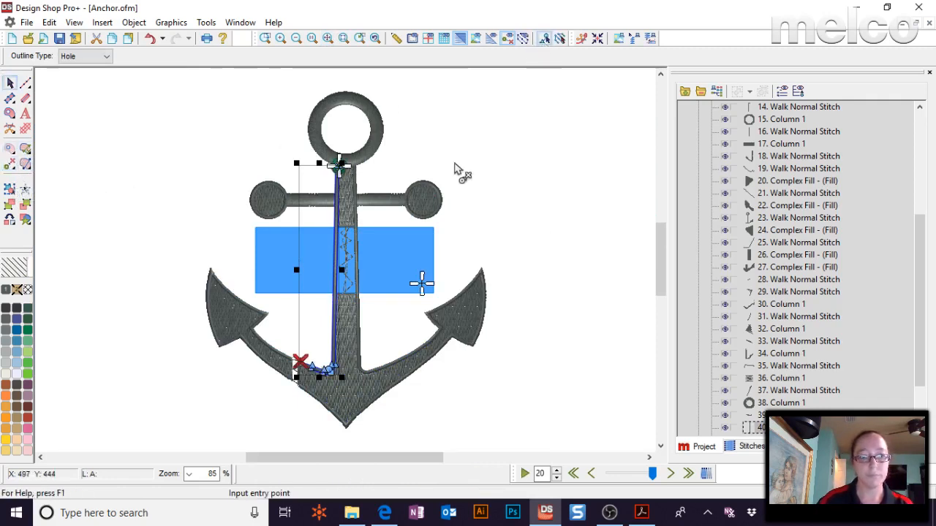
{"action": "left_click", "coordinate": [318, 206]}
{"action": "key", "text": "Escape"}
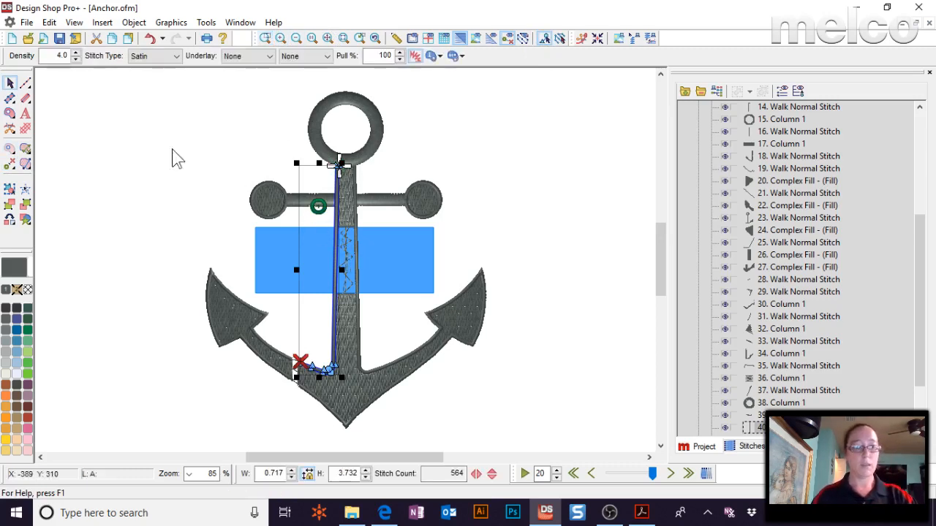
- Add points on the left border column at the blue rectangle's edges and split the column at the lower and upper edges
{"action": "left_click", "coordinate": [266, 38]}
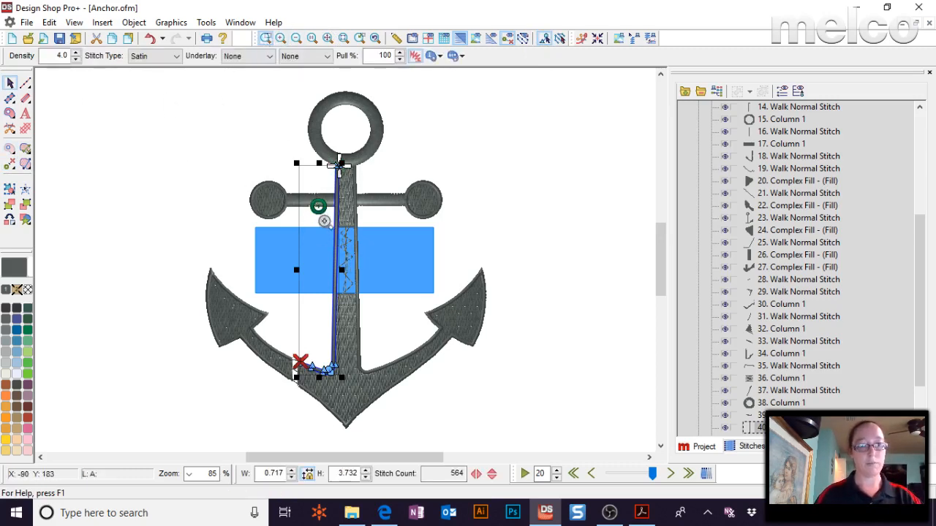
{"action": "left_click_drag", "start_coordinate": [322, 219], "coordinate": [377, 305]}
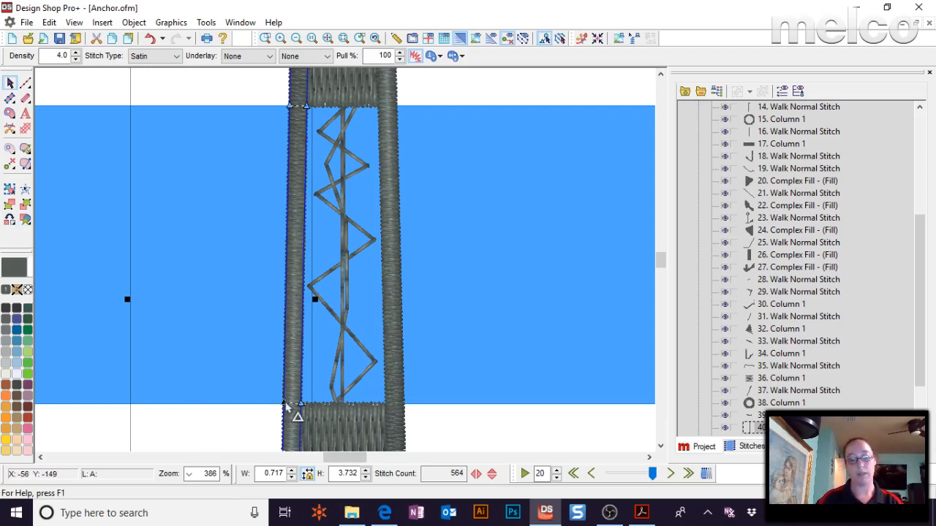
{"action": "left_click", "coordinate": [25, 219]}
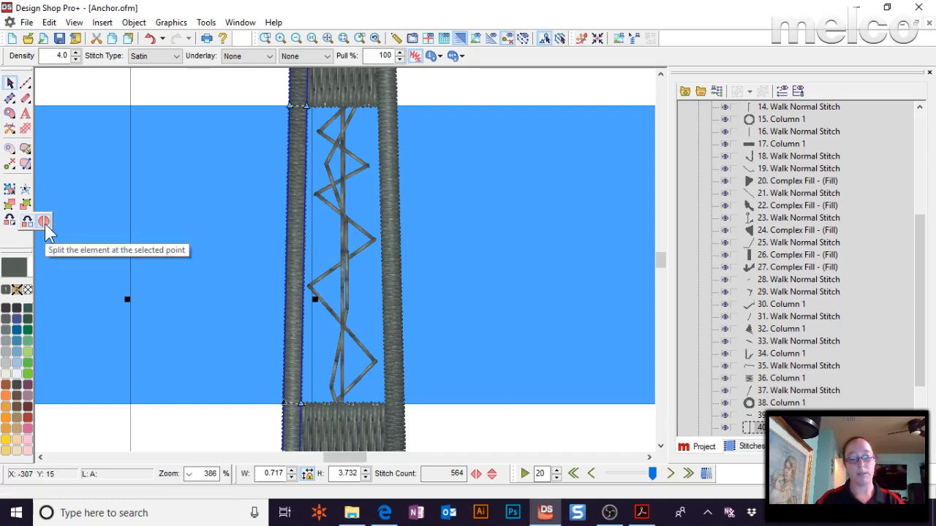
{"action": "left_click", "coordinate": [45, 224]}
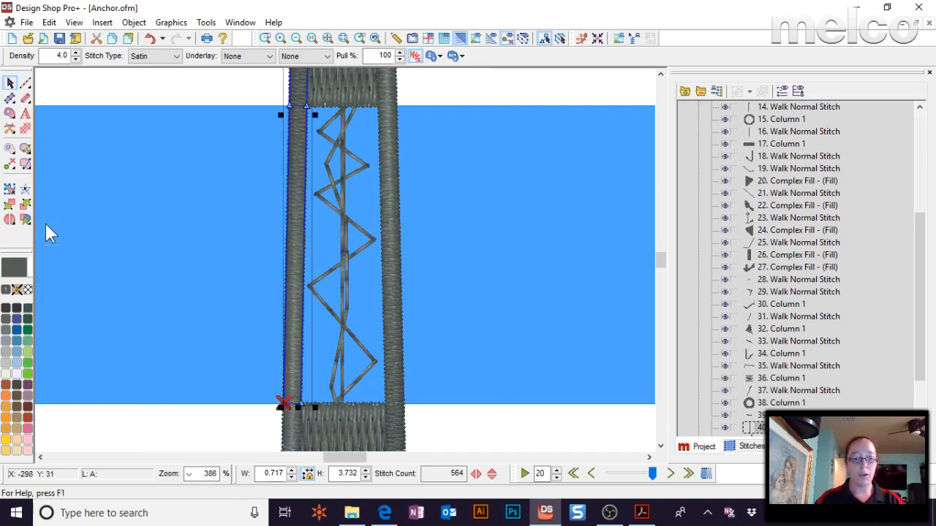
{"action": "scroll", "coordinate": [804, 425], "scroll_direction": "down", "scroll_amount": 1}
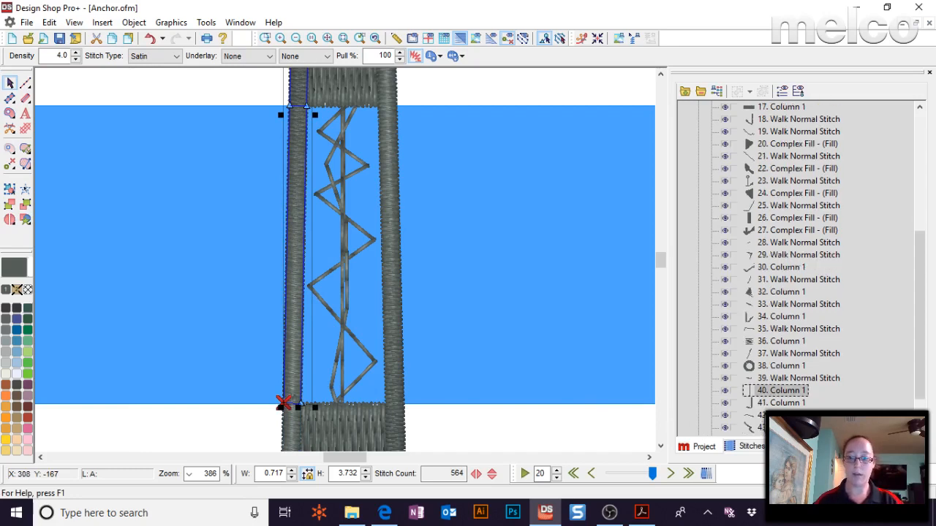
{"action": "left_click", "coordinate": [760, 407]}
{"action": "left_click", "coordinate": [296, 131]}
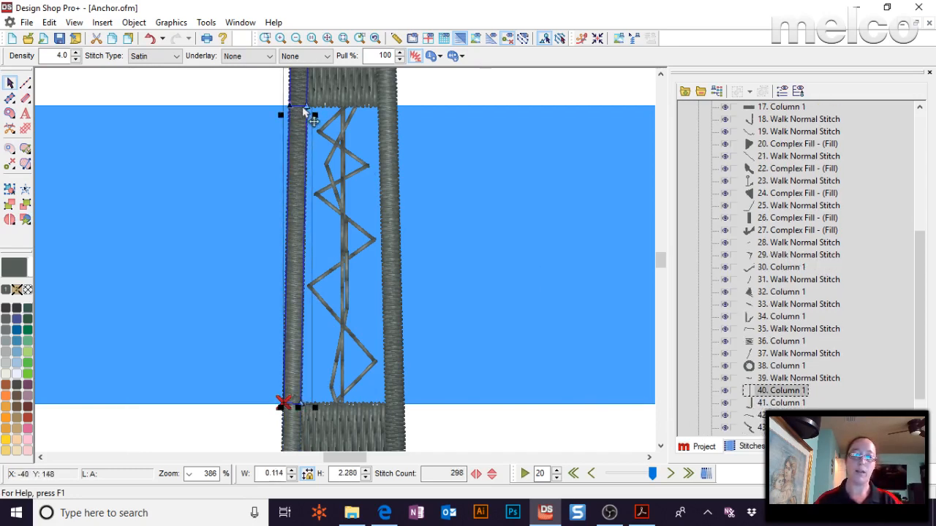
{"action": "left_click", "coordinate": [11, 224]}
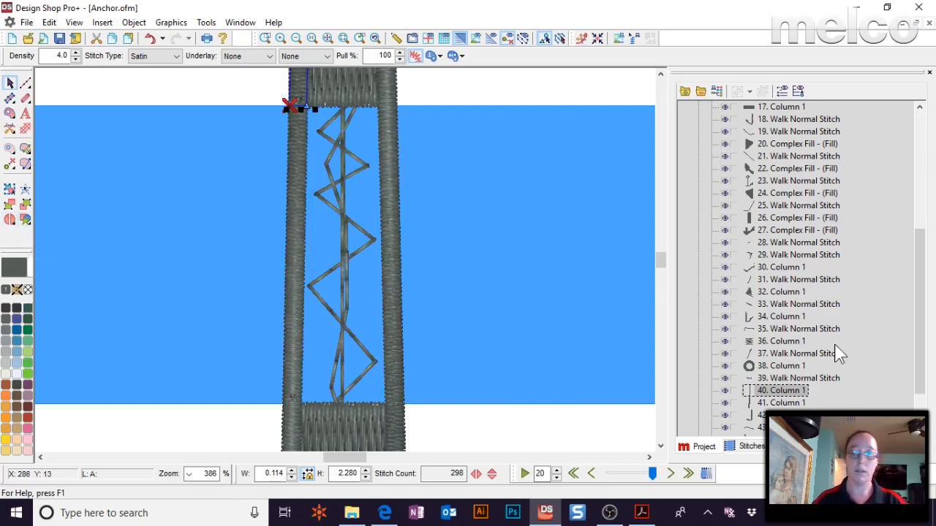
- Delete the middle piece of the left border column that crosses the blue rectangle
{"action": "left_click", "coordinate": [772, 391]}
{"action": "left_click", "coordinate": [777, 402]}
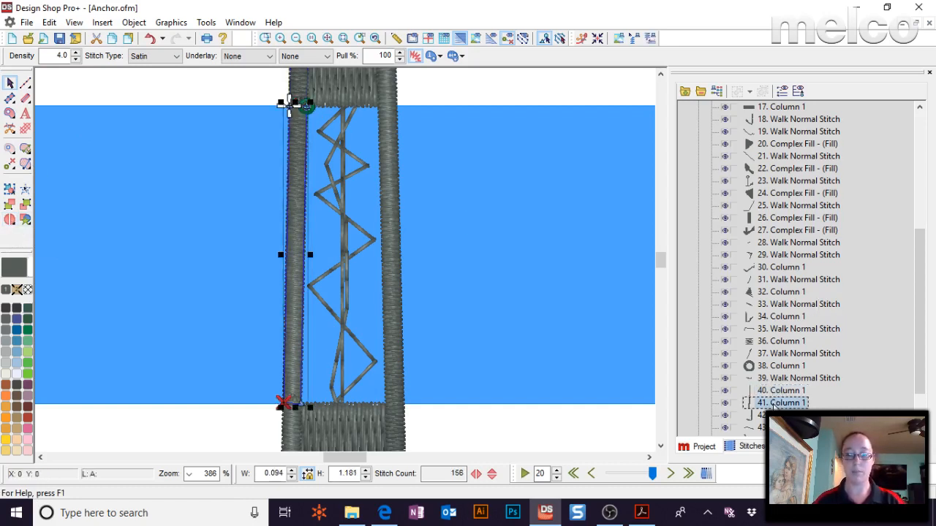
{"action": "left_click", "coordinate": [283, 402]}
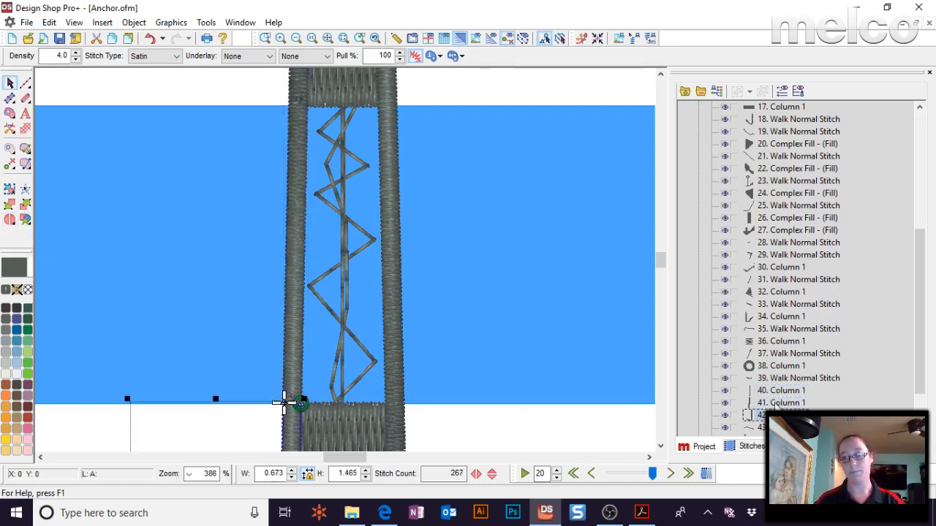
{"action": "left_click", "coordinate": [290, 105]}
{"action": "key", "text": "Delete"}
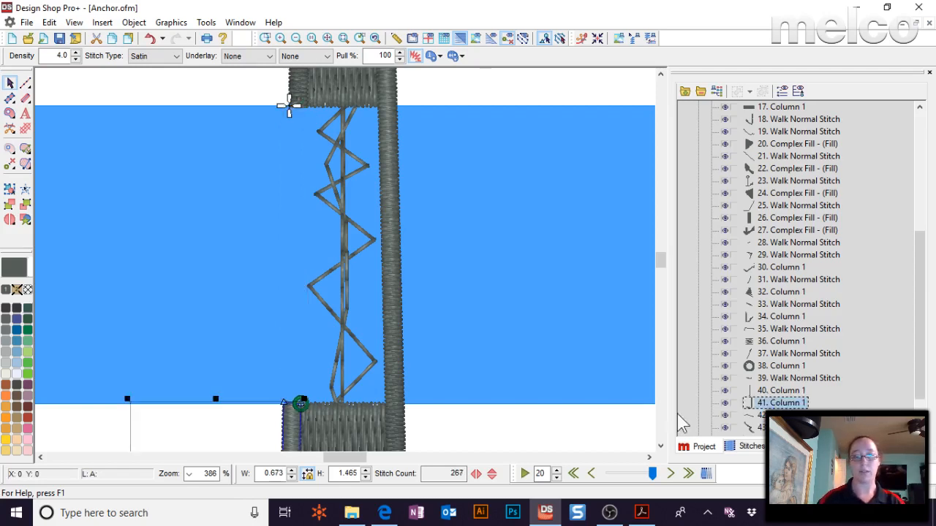
- Split the shaft's right border column at the upper and lower edges of the blue rectangle
{"action": "left_click", "coordinate": [390, 321]}
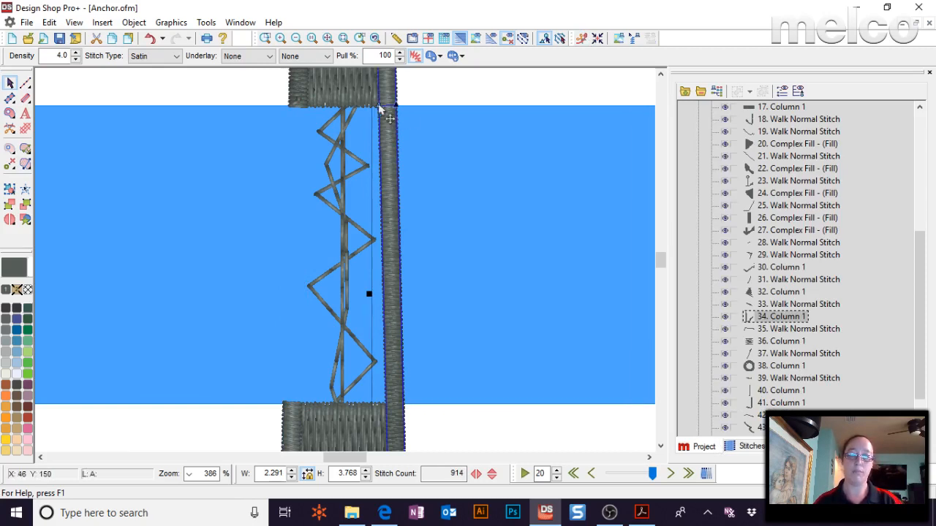
{"action": "left_click", "coordinate": [9, 219]}
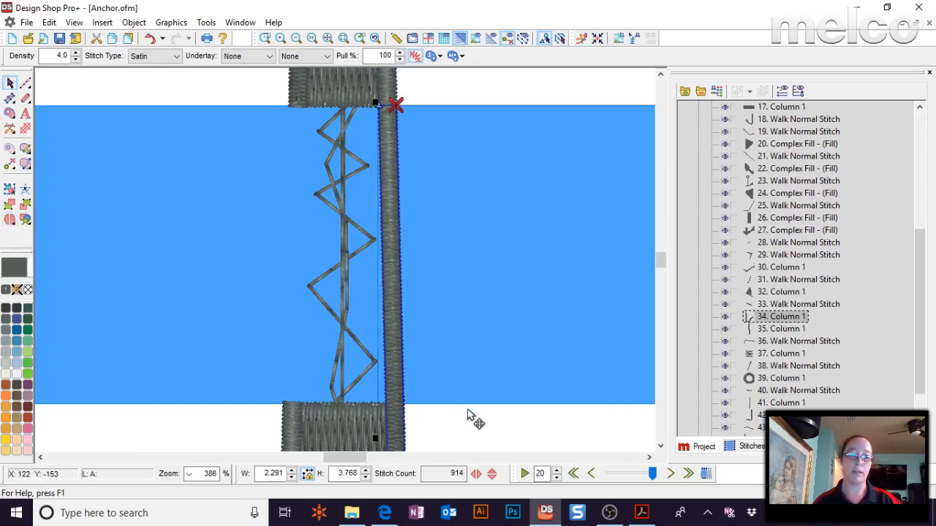
{"action": "left_click", "coordinate": [408, 412]}
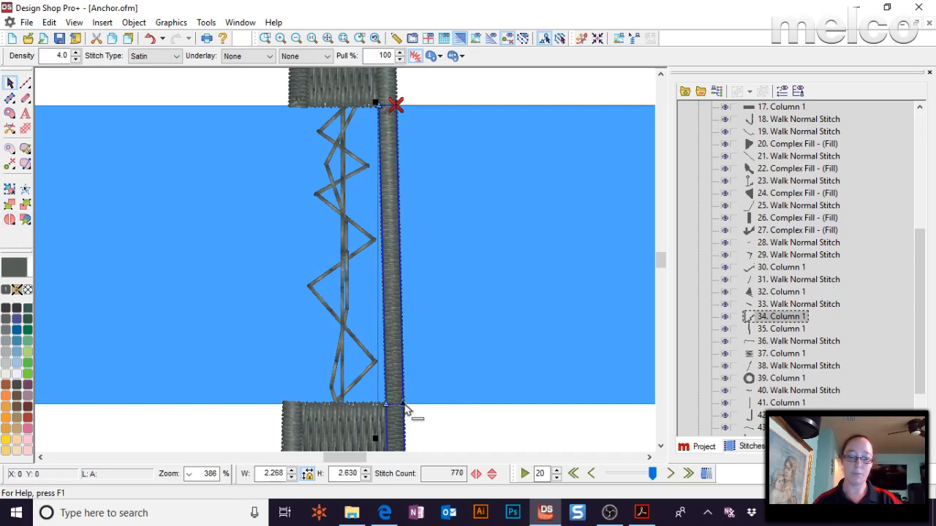
{"action": "left_click", "coordinate": [8, 221]}
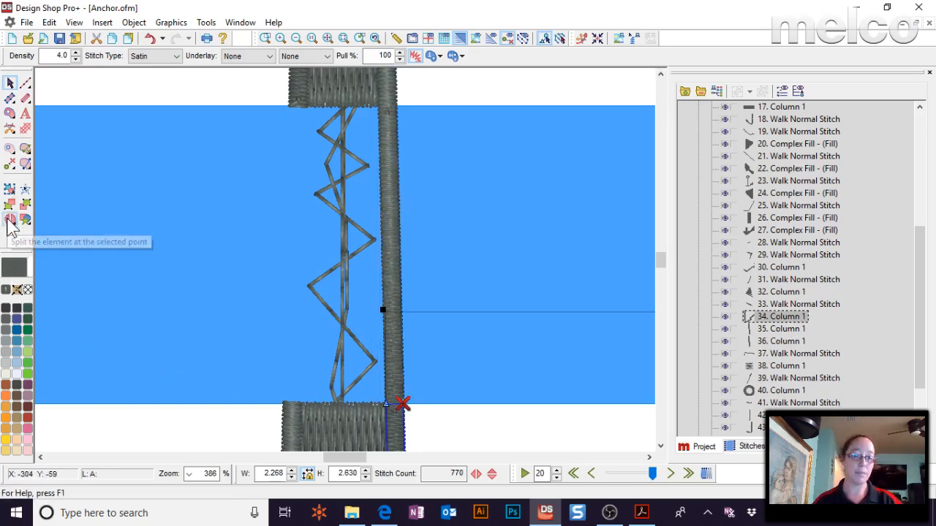
- Delete the middle piece of the right border column inside the gap and deselect everything
{"action": "left_click", "coordinate": [776, 329]}
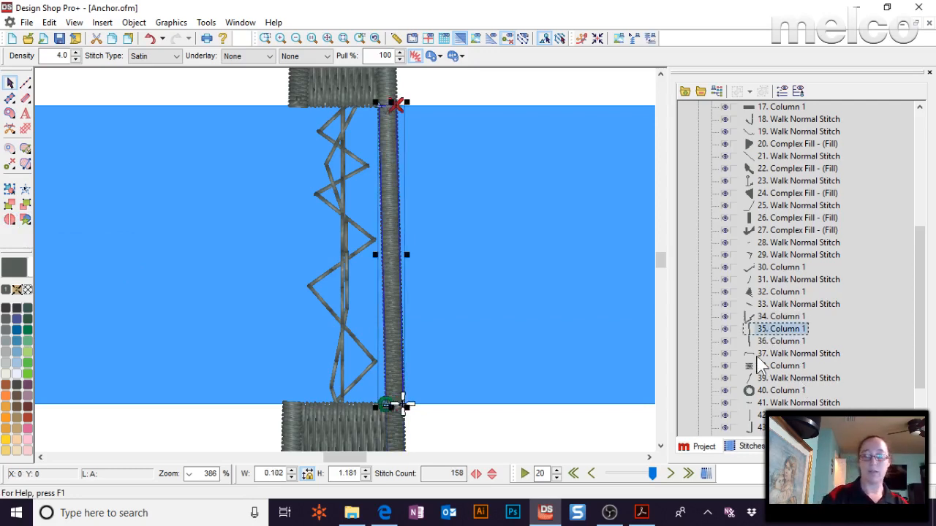
{"action": "key", "text": "Delete"}
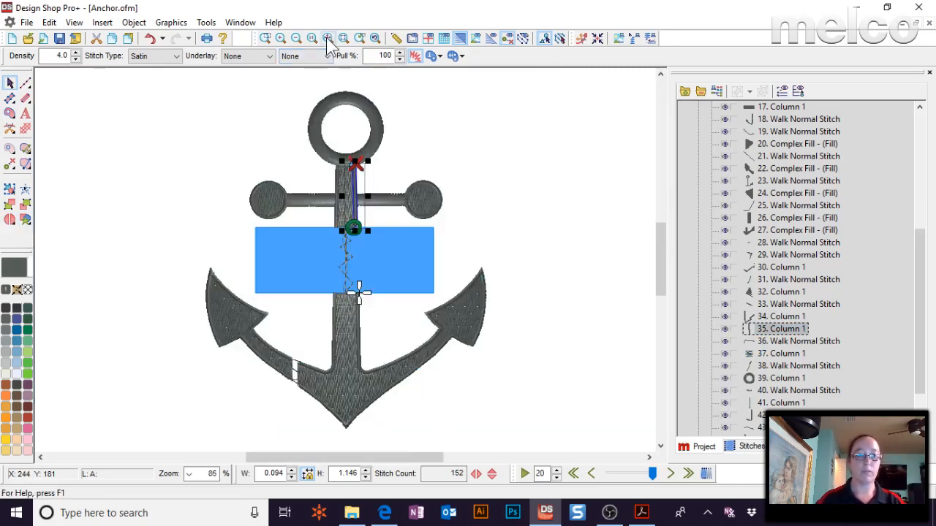
{"action": "left_click", "coordinate": [327, 38]}
{"action": "left_click", "coordinate": [489, 150]}
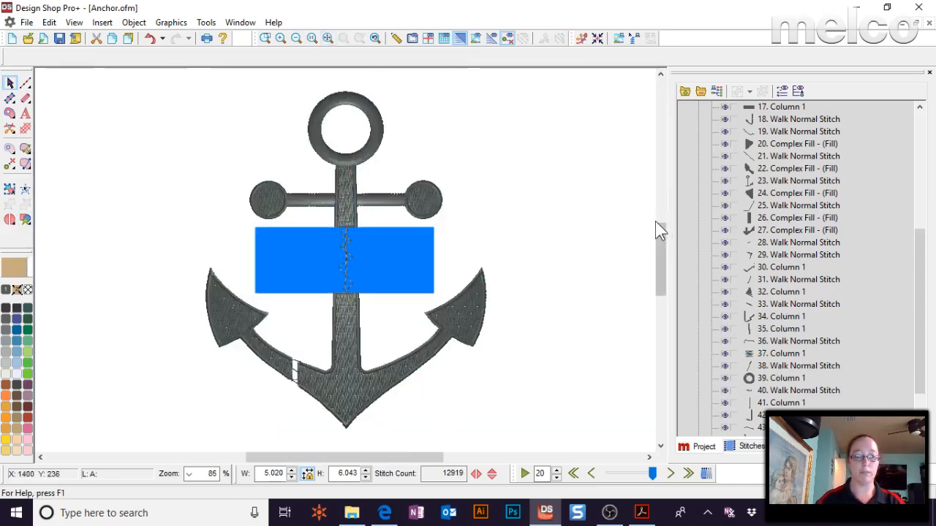
- Split walk stitch element 23 near the gap's upper and lower edges and delete the piece that crosses the gap
{"action": "left_click", "coordinate": [265, 38]}
{"action": "left_click_drag", "start_coordinate": [308, 190], "coordinate": [409, 344]}
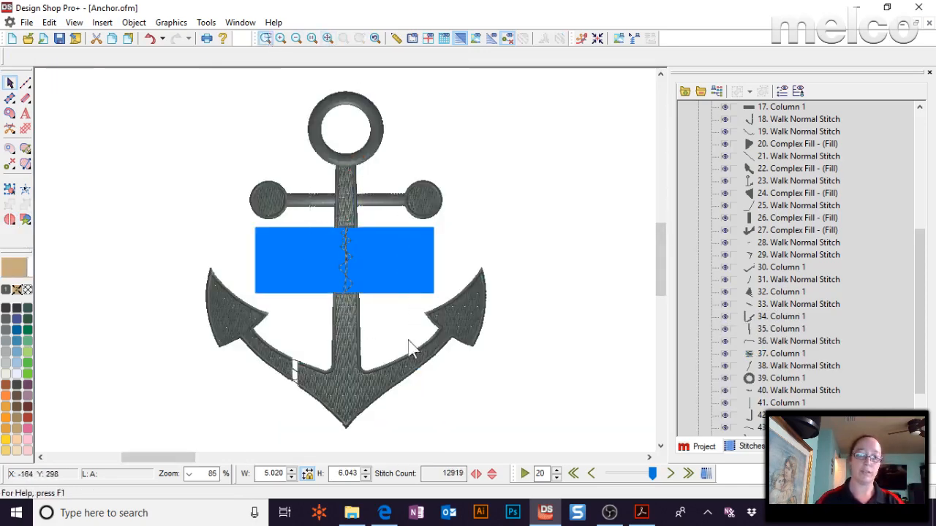
{"action": "left_click", "coordinate": [316, 195]}
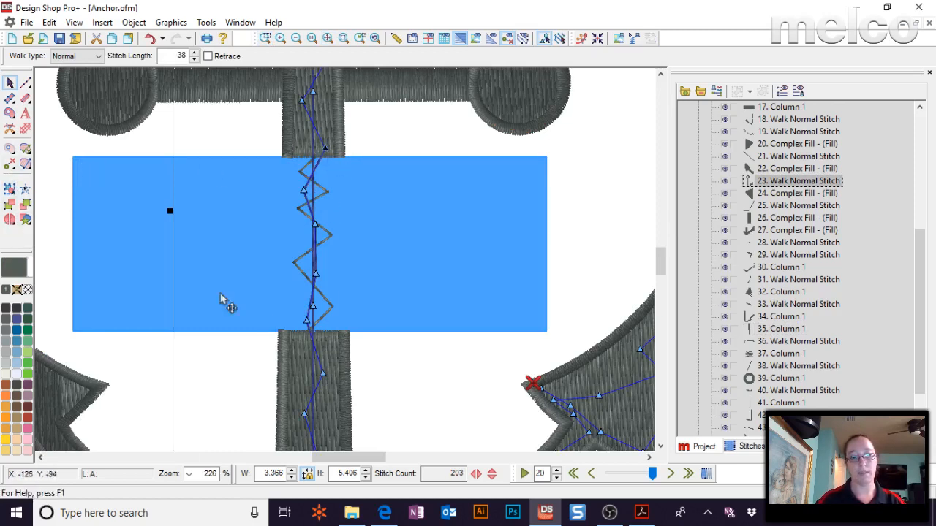
{"action": "left_click", "coordinate": [10, 221]}
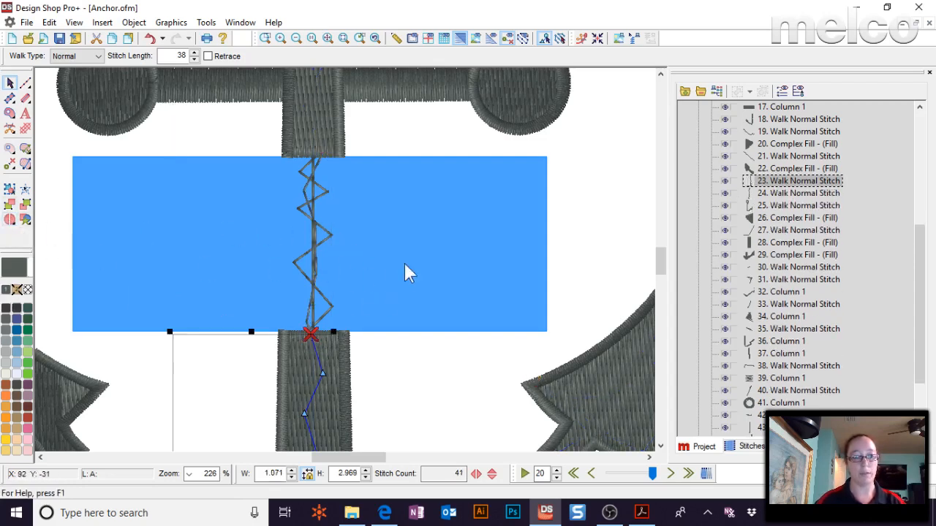
{"action": "left_click", "coordinate": [781, 196]}
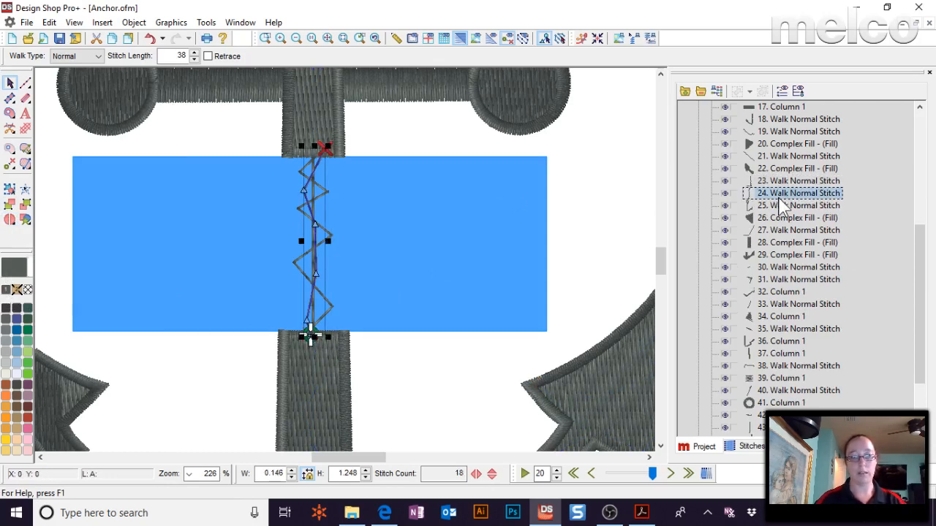
{"action": "key", "text": "Delete"}
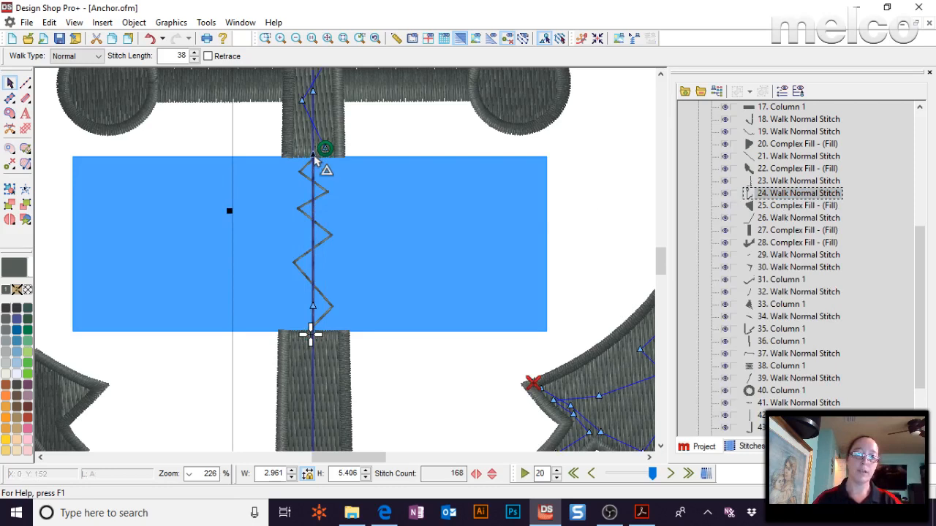
- Split walk stitch element 24 at the gap's upper edge and check the neighbouring walk stitch elements
{"action": "left_click", "coordinate": [9, 218]}
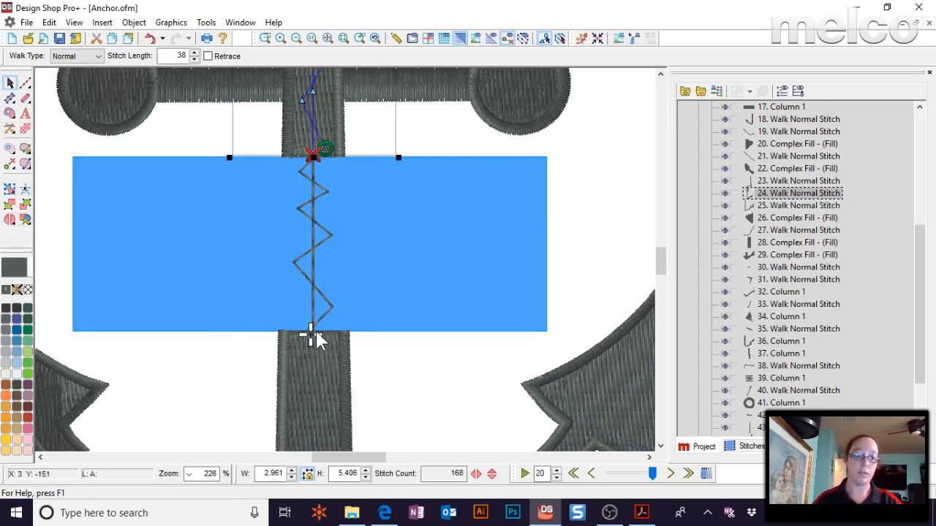
{"action": "left_click", "coordinate": [771, 183]}
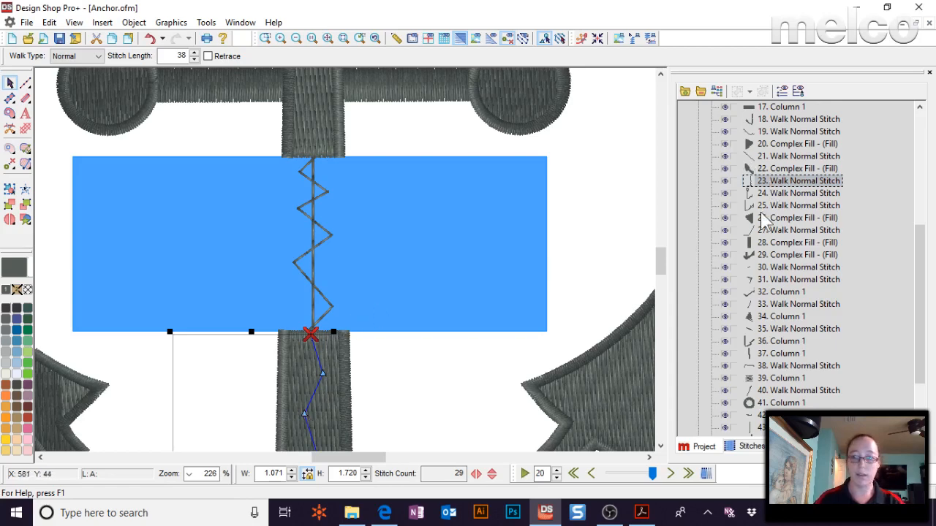
{"action": "left_click", "coordinate": [773, 193]}
- Add a point to walk stitch element 25 just below the gap and delete its start point at the upper edge
{"action": "left_click", "coordinate": [319, 206]}
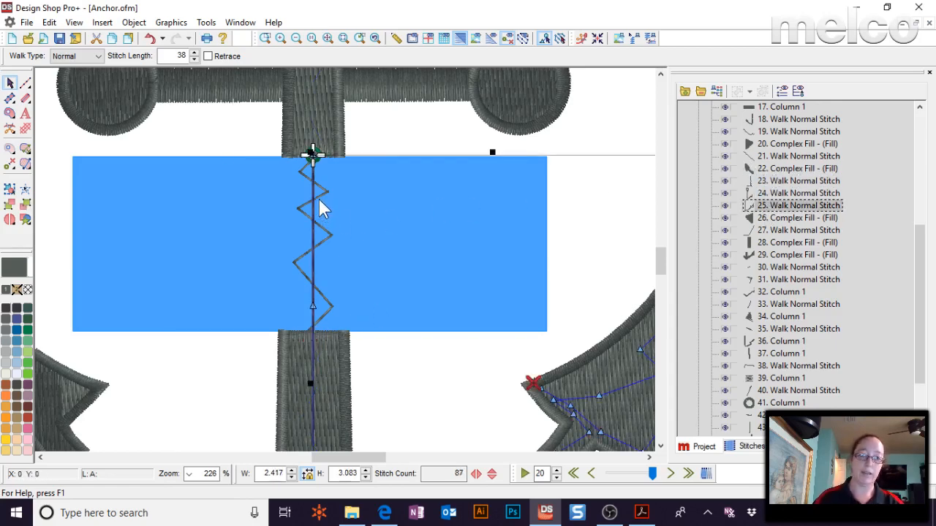
{"action": "left_click", "coordinate": [313, 340]}
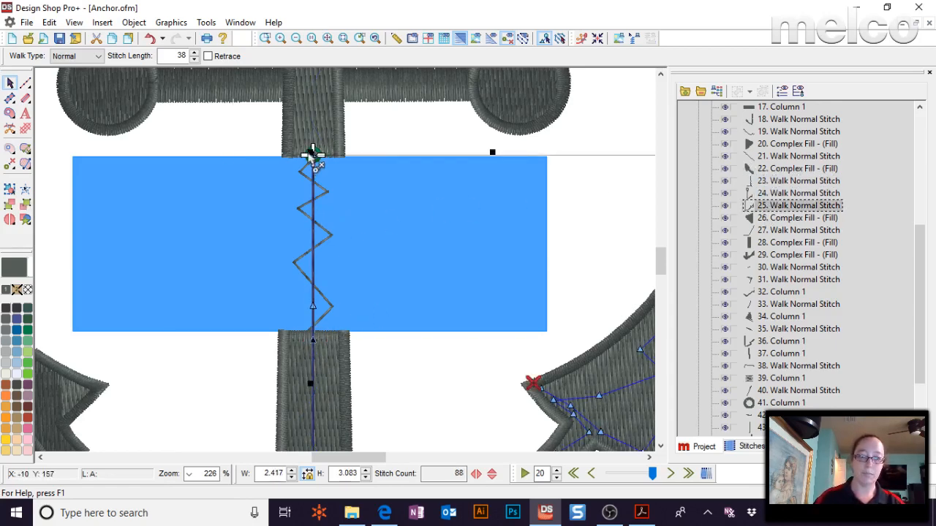
{"action": "left_click", "coordinate": [313, 155]}
{"action": "key", "text": "Delete"}
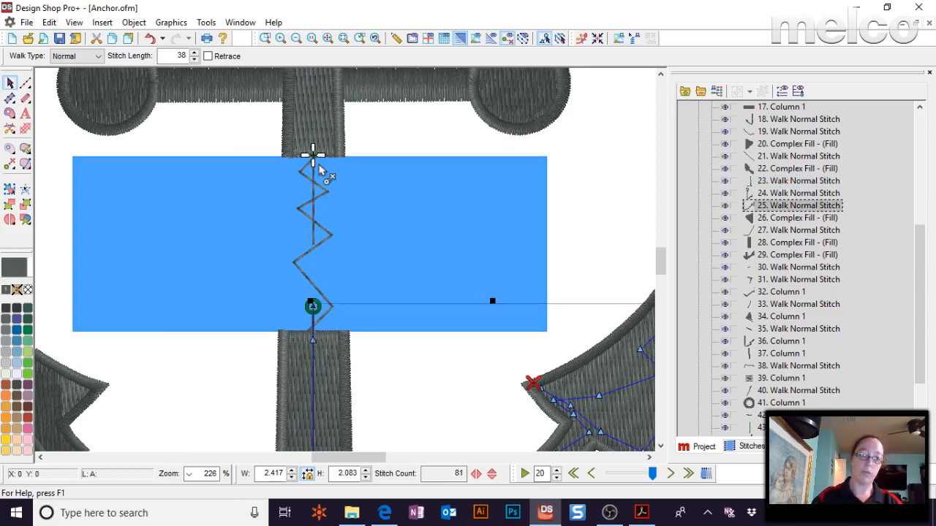
- Split zigzag walk stitch element 18 at the gap's upper and lower edges and delete the piece crossing the gap
{"action": "left_click", "coordinate": [334, 98]}
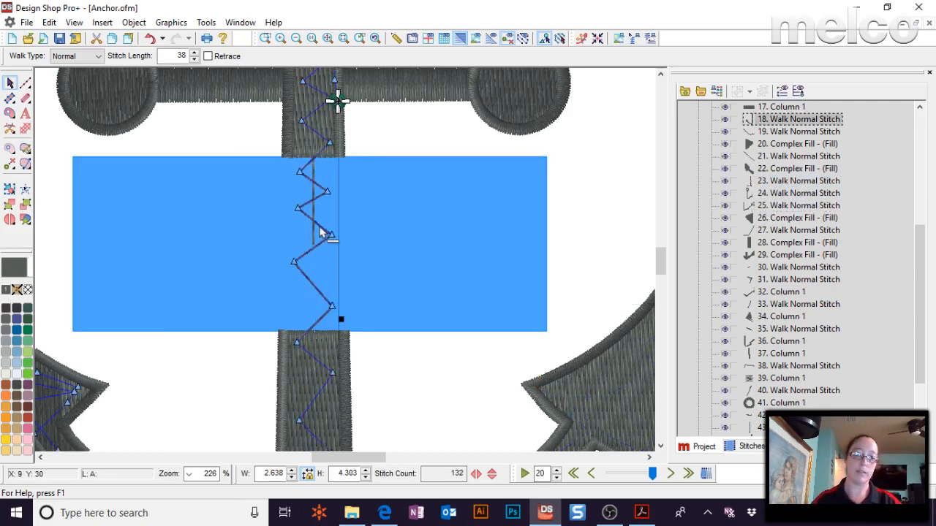
{"action": "left_click", "coordinate": [315, 151]}
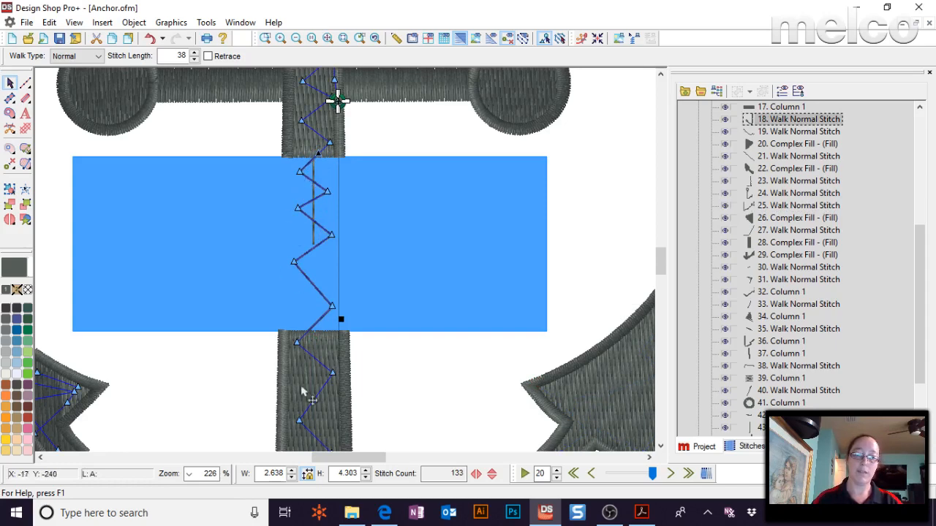
{"action": "left_click", "coordinate": [10, 218]}
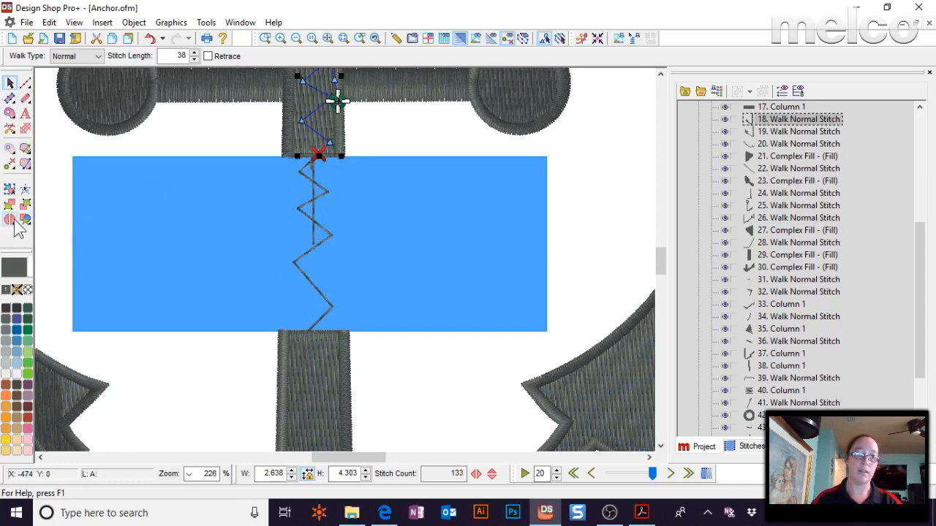
{"action": "left_click", "coordinate": [328, 309]}
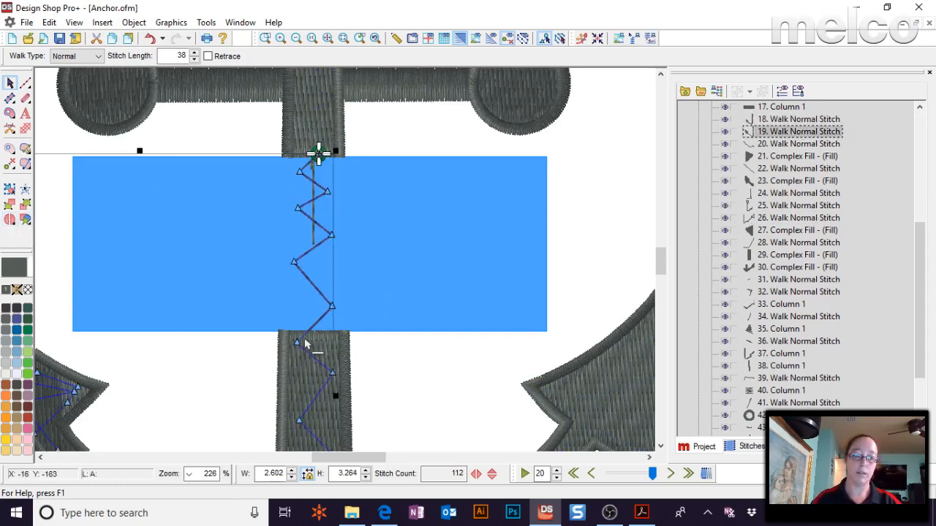
{"action": "left_click", "coordinate": [10, 217]}
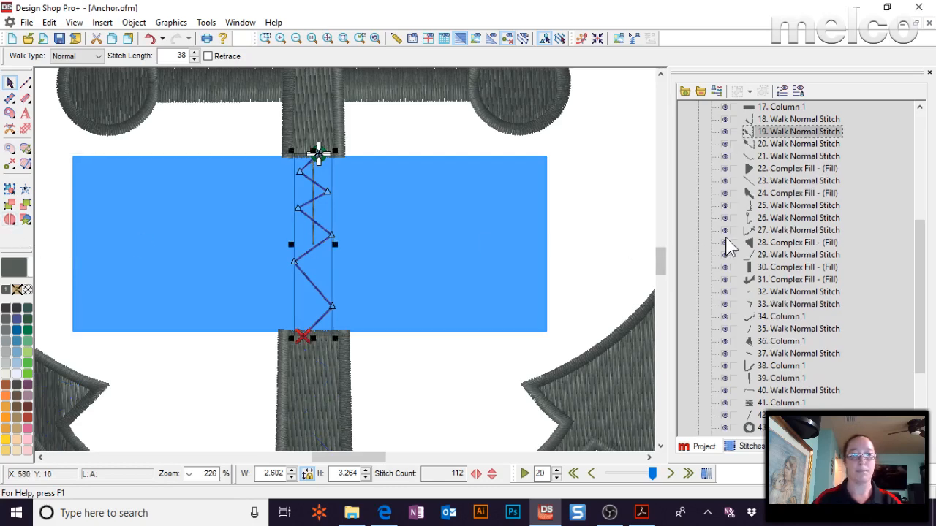
{"action": "left_click", "coordinate": [776, 120]}
{"action": "left_click", "coordinate": [775, 132]}
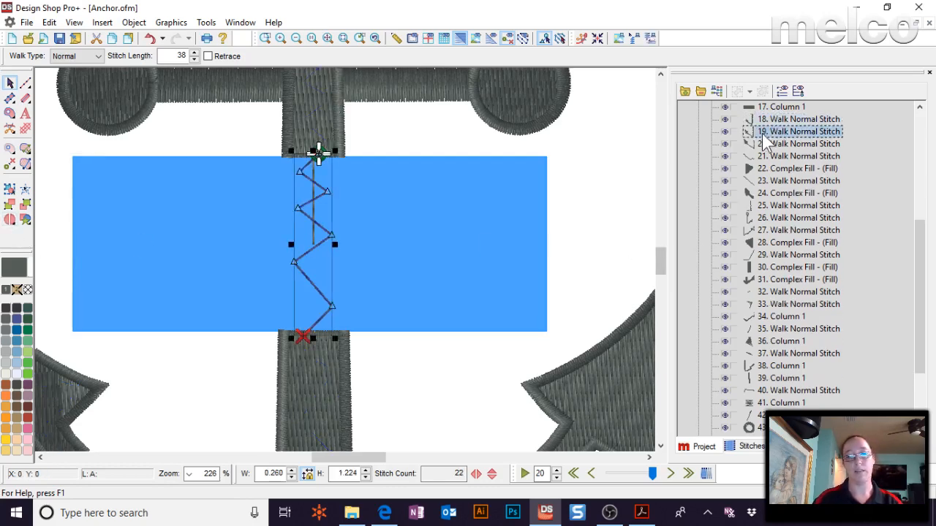
{"action": "key", "text": "Delete"}
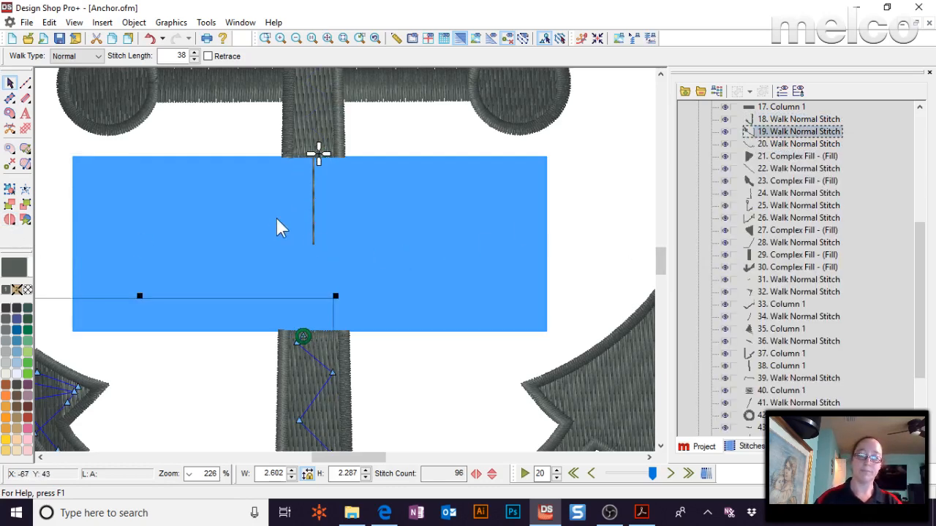
- Remove the end of walk stitch element 2 that runs into the gap, and deselect everything
{"action": "left_click", "coordinate": [314, 220]}
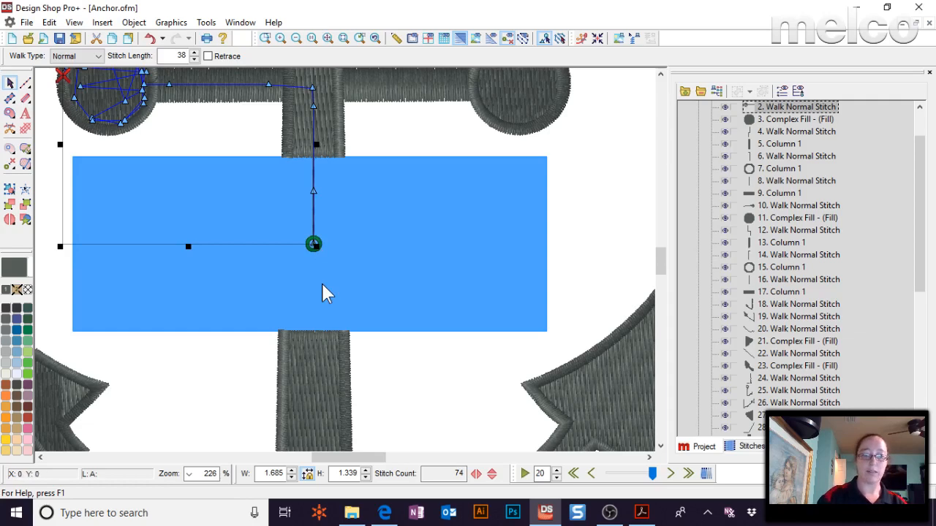
{"action": "left_click", "coordinate": [26, 188]}
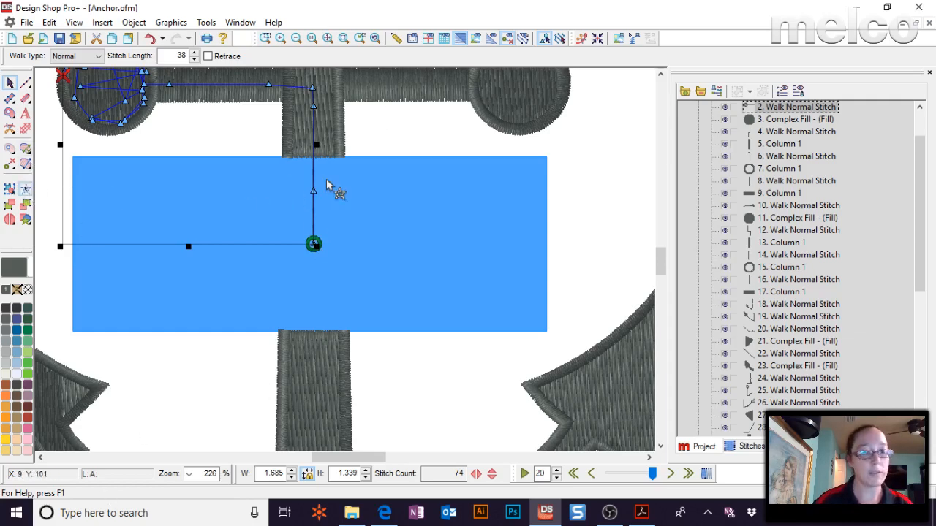
{"action": "mouse_move", "coordinate": [336, 165]}
{"action": "left_mouse_down"}
{"action": "mouse_move", "coordinate": [266, 283]}
{"action": "mouse_move", "coordinate": [377, 223]}
{"action": "mouse_move", "coordinate": [335, 172]}
{"action": "left_mouse_up"}
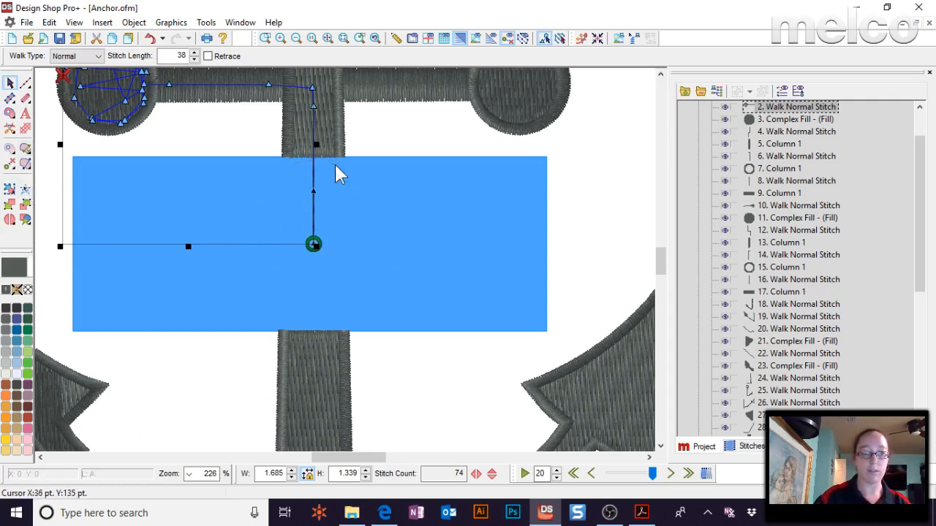
{"action": "left_click", "coordinate": [343, 37]}
{"action": "left_click", "coordinate": [543, 144]}
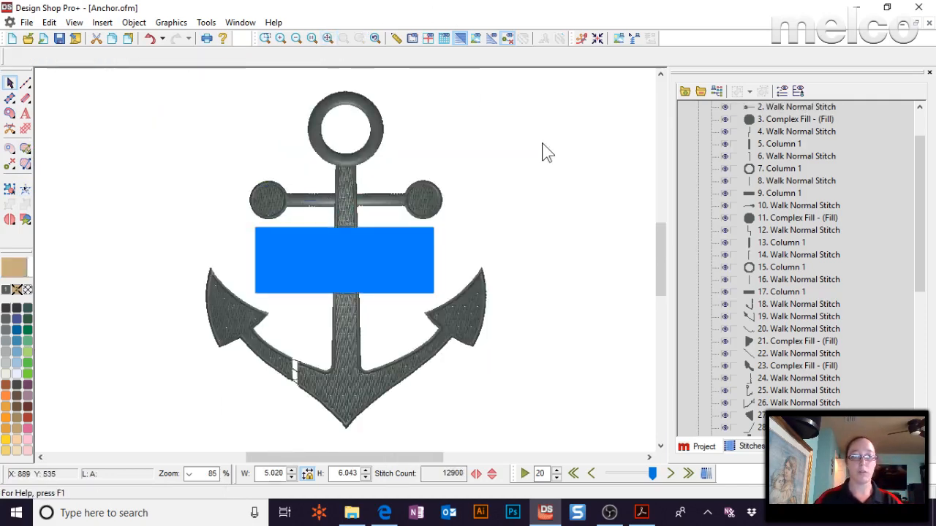
- Show only the 2518 ARC Poly rope by hiding the 116 ARC Poly anchor elements and the name lettering
{"action": "left_click", "coordinate": [403, 253]}
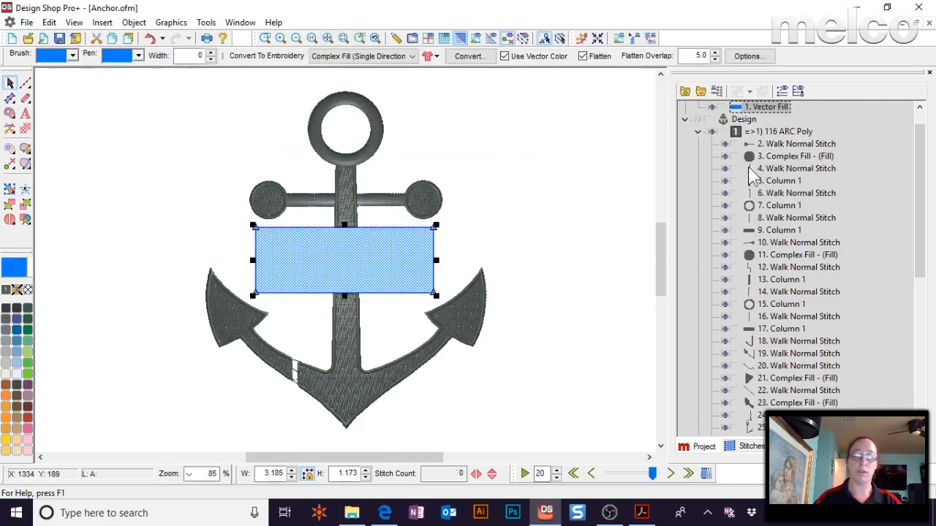
{"action": "left_click", "coordinate": [706, 130]}
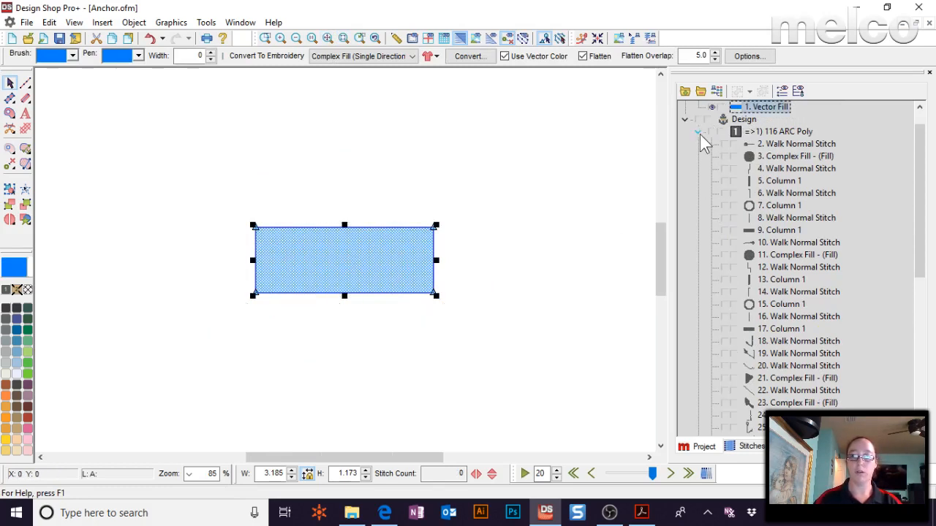
{"action": "left_click", "coordinate": [698, 133]}
{"action": "left_click", "coordinate": [712, 170]}
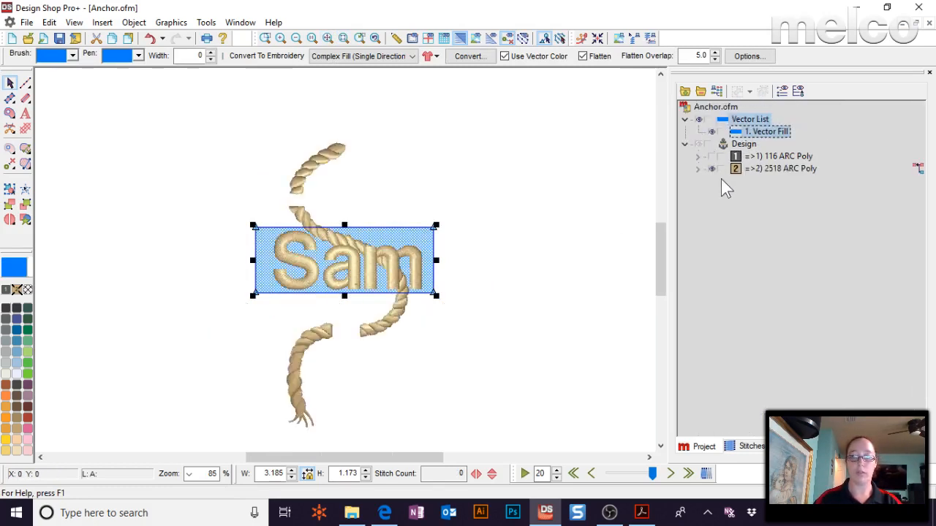
{"action": "left_click", "coordinate": [420, 252]}
{"action": "key", "text": "Delete"}
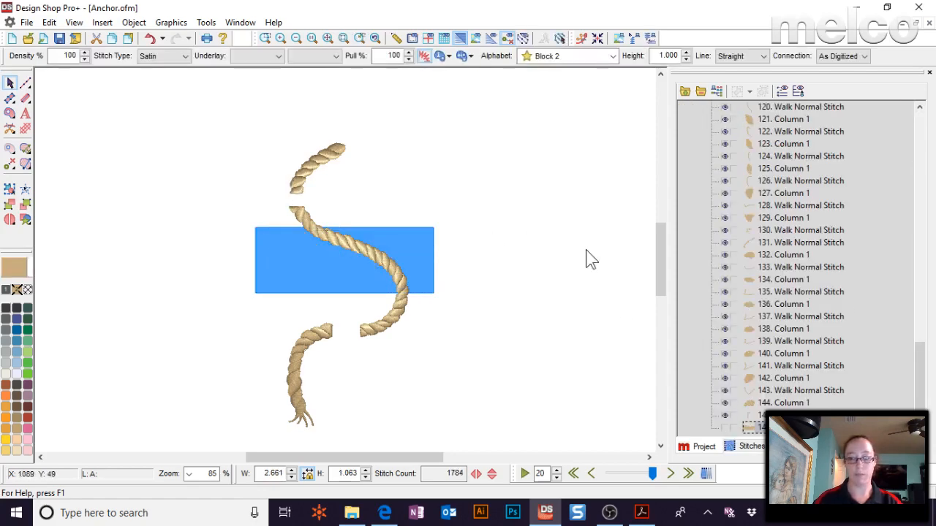
- Select the rope columns that lie inside the blue rectangle and delete them
{"action": "left_click", "coordinate": [265, 38]}
{"action": "left_click_drag", "start_coordinate": [249, 219], "coordinate": [491, 311]}
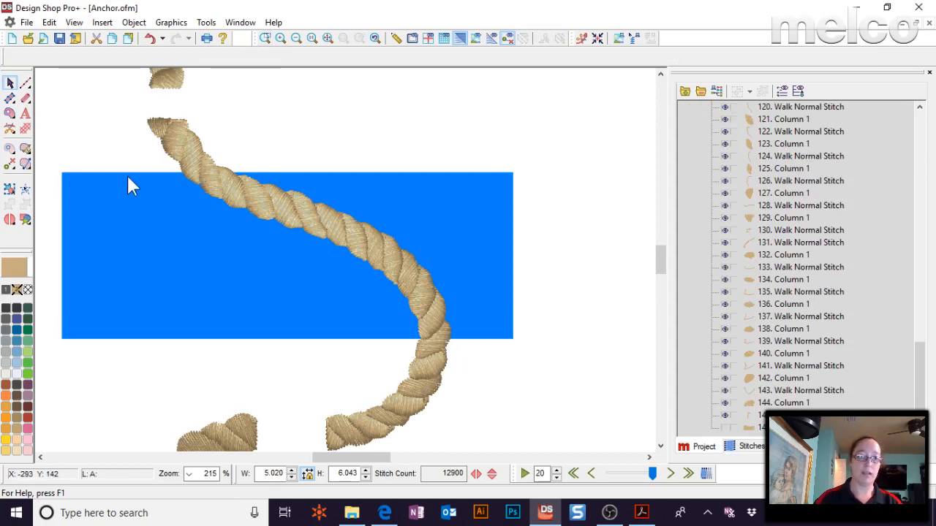
{"action": "left_click_drag", "start_coordinate": [127, 178], "coordinate": [517, 349]}
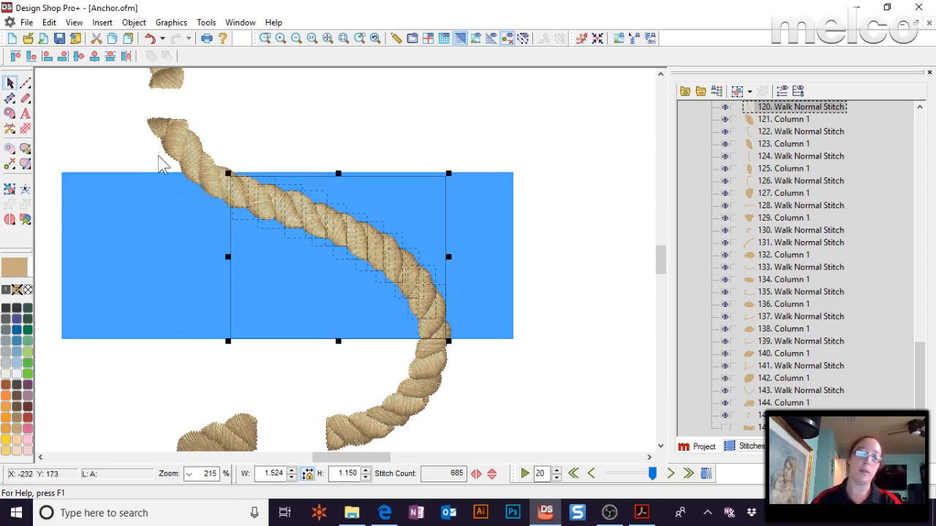
{"action": "left_click_drag", "start_coordinate": [147, 162], "coordinate": [488, 336]}
{"action": "left_click_drag", "start_coordinate": [486, 348], "coordinate": [489, 348]}
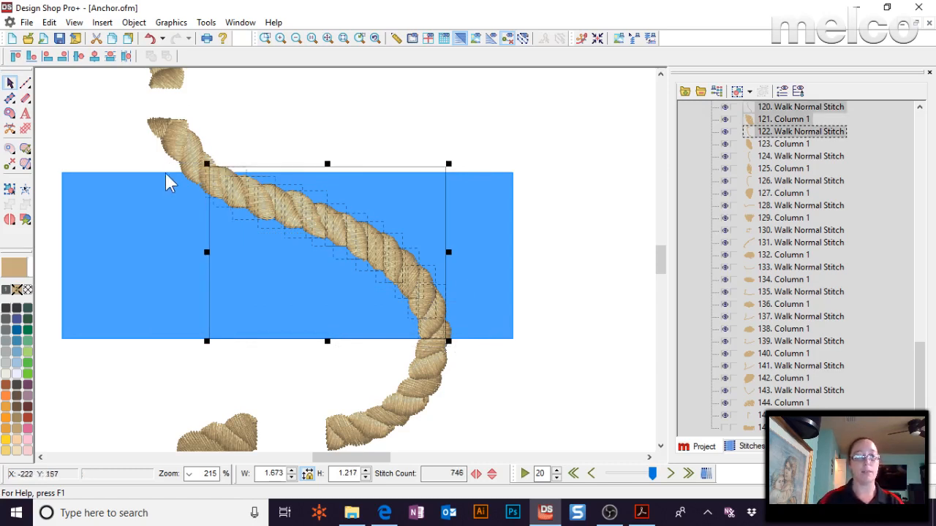
{"action": "left_click_drag", "start_coordinate": [157, 173], "coordinate": [516, 340]}
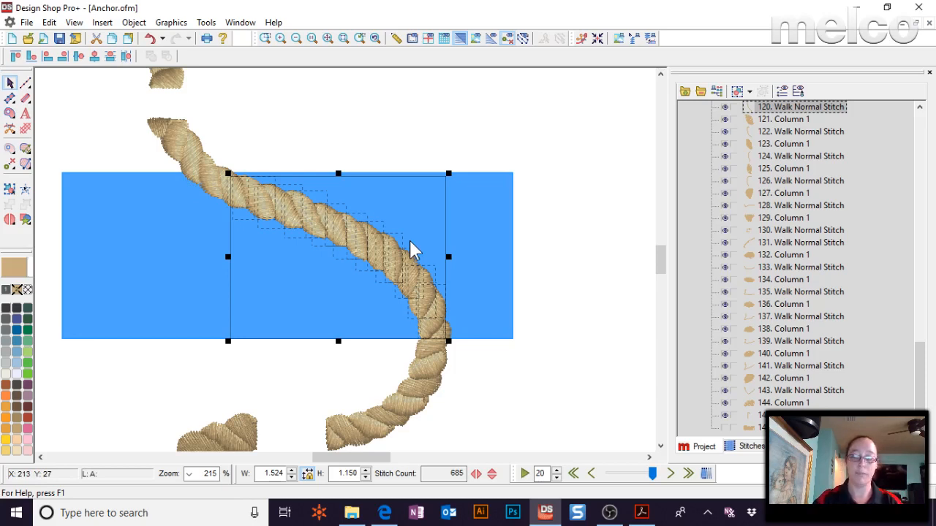
{"action": "key", "text": "Delete"}
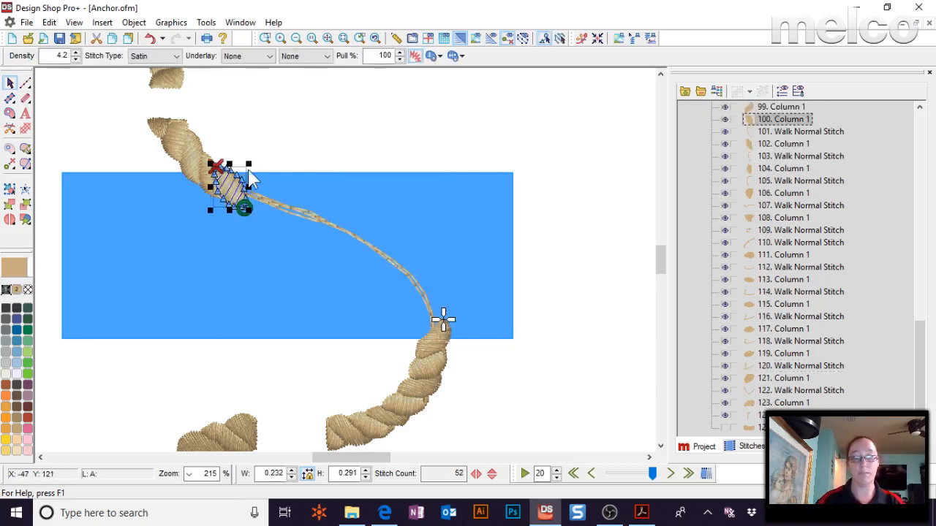
- Split walk stitch element 82 at the ends of the upper and lower rope pieces bordering the gap, and deselect it
{"action": "left_click", "coordinate": [315, 134]}
{"action": "left_click", "coordinate": [235, 192]}
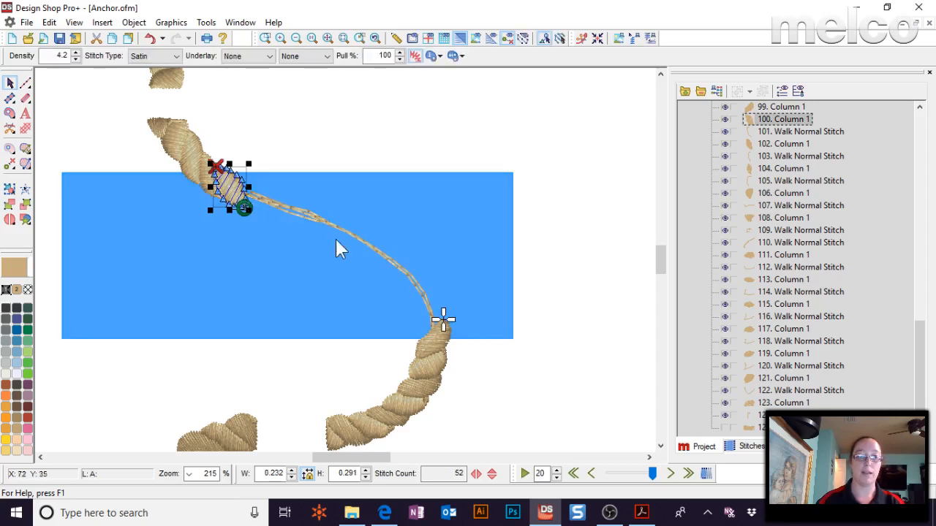
{"action": "left_click", "coordinate": [352, 234]}
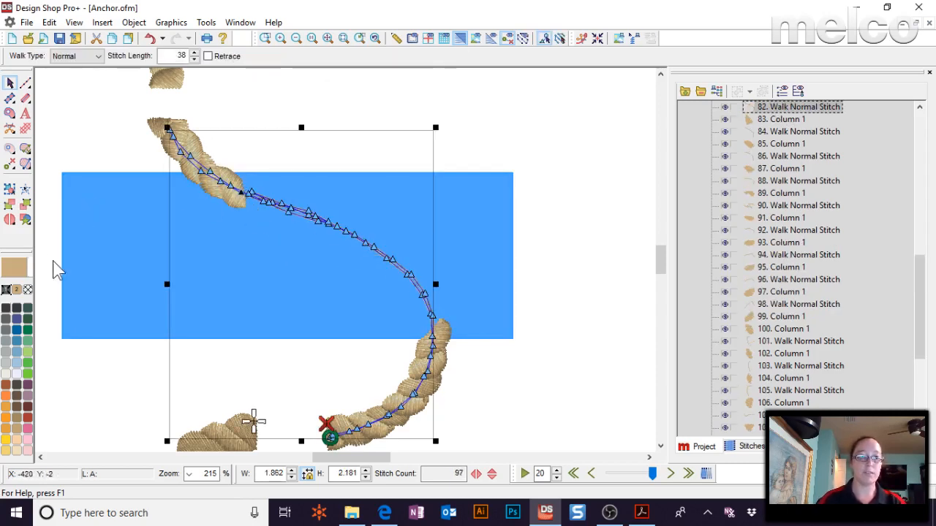
{"action": "left_click", "coordinate": [10, 220]}
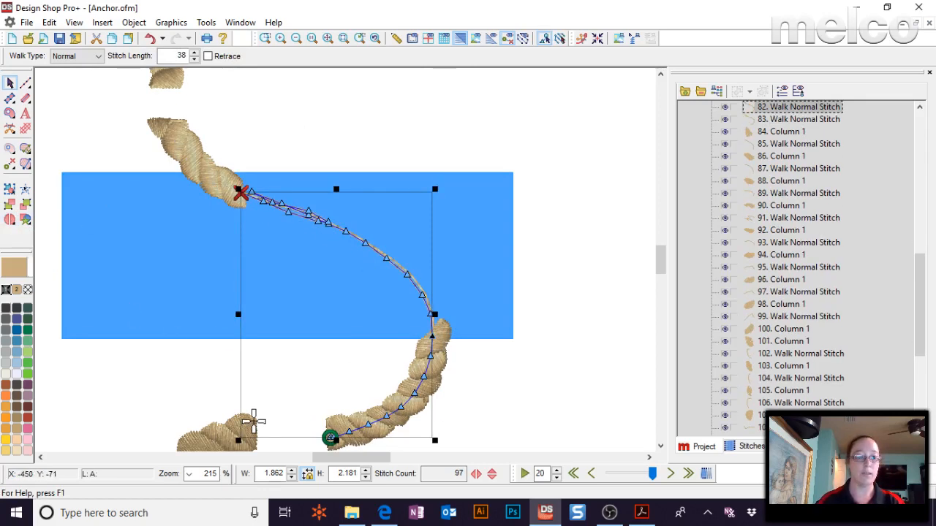
{"action": "left_click", "coordinate": [10, 221]}
{"action": "left_click", "coordinate": [561, 404]}
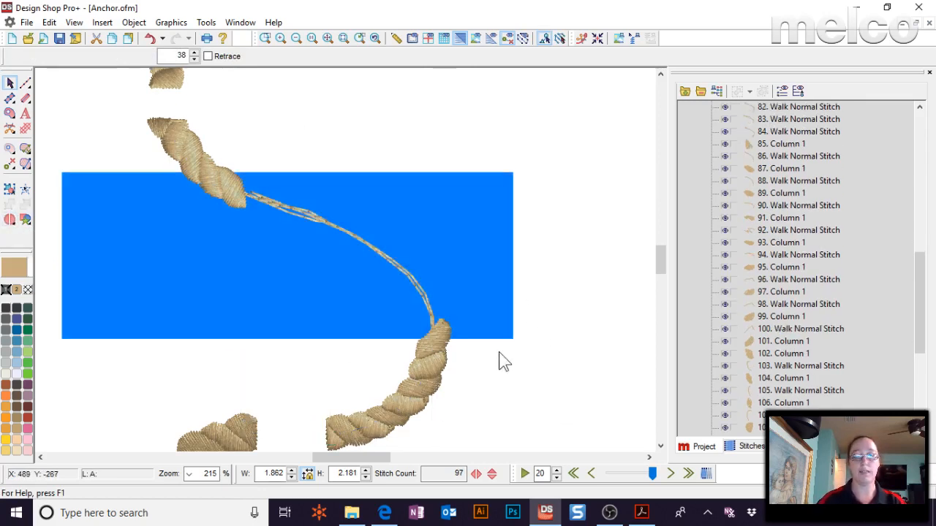
- Split walk stitch element 84 at an added point where it leaves the upper rope piece
{"action": "left_click", "coordinate": [397, 264]}
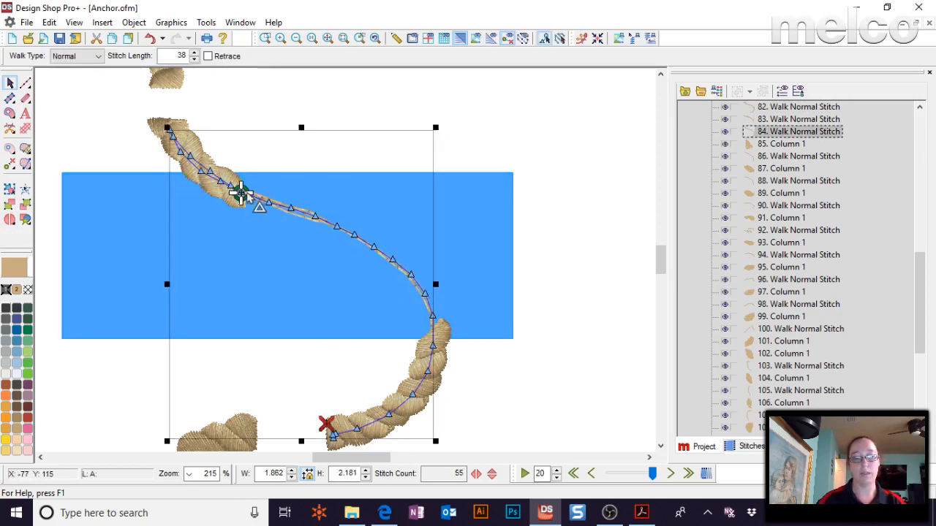
{"action": "left_click", "coordinate": [11, 221]}
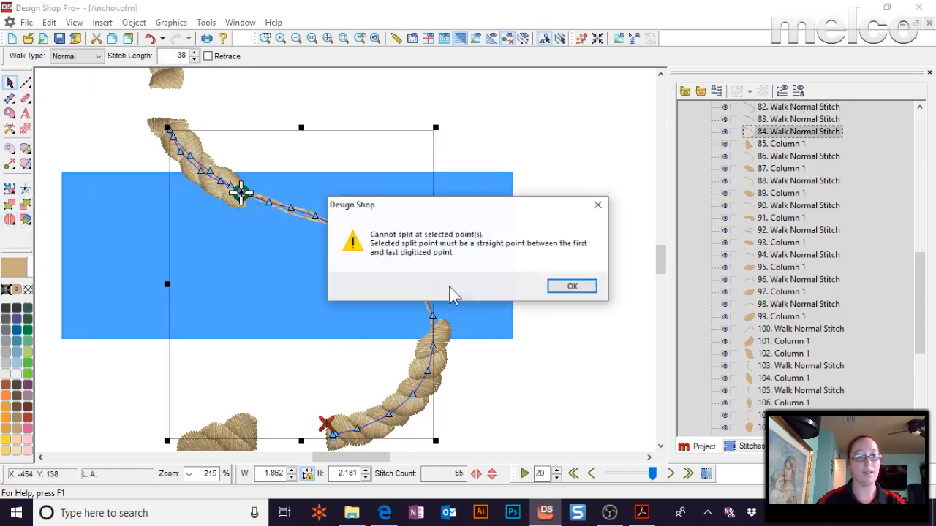
{"action": "left_click", "coordinate": [559, 287]}
{"action": "left_click", "coordinate": [266, 37]}
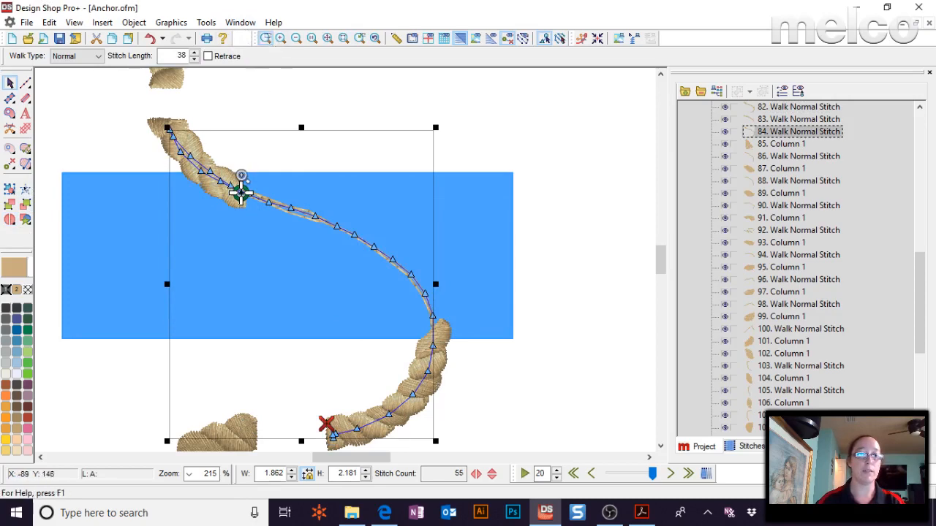
{"action": "left_click_drag", "start_coordinate": [234, 169], "coordinate": [293, 246]}
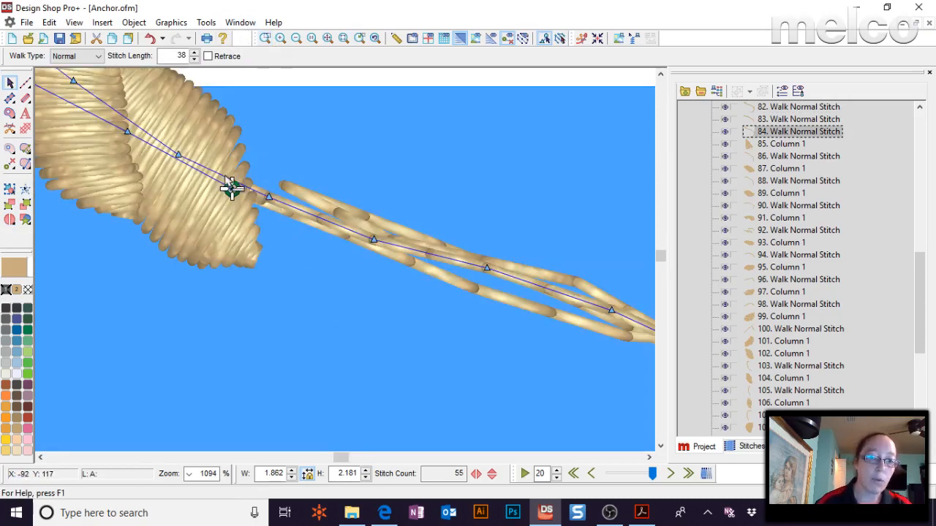
{"action": "left_click", "coordinate": [228, 178]}
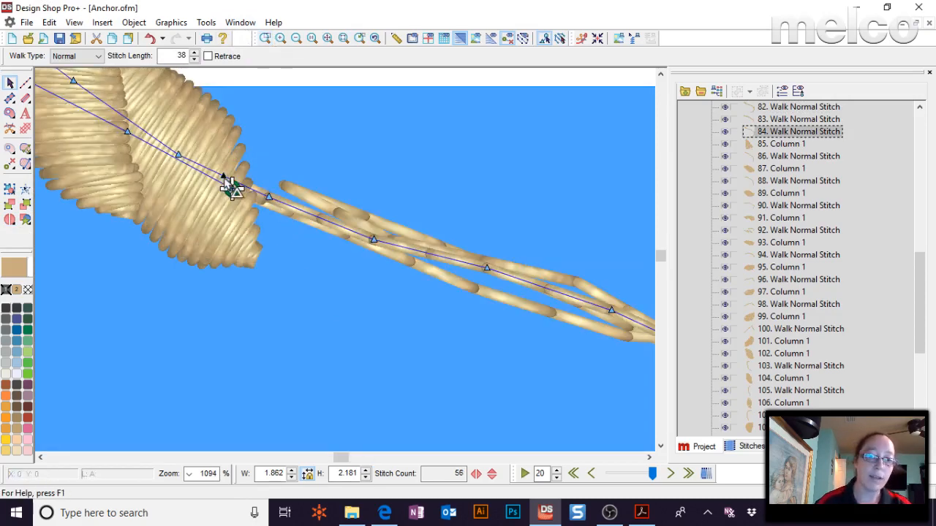
{"action": "left_click", "coordinate": [10, 221]}
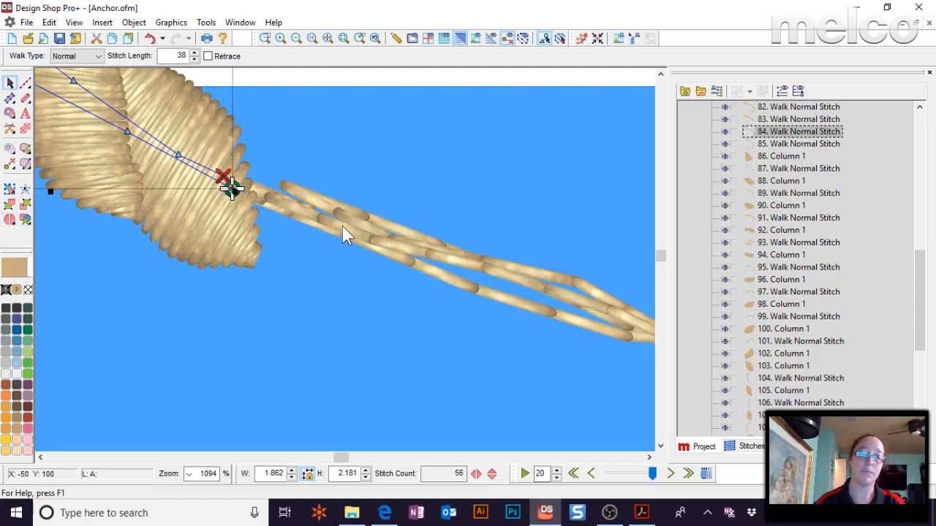
- Split walk stitch element 85 at an added point on the blue rectangle's lower edge, inside the lower rope piece
{"action": "key", "text": "Tab"}
{"action": "left_click", "coordinate": [331, 39]}
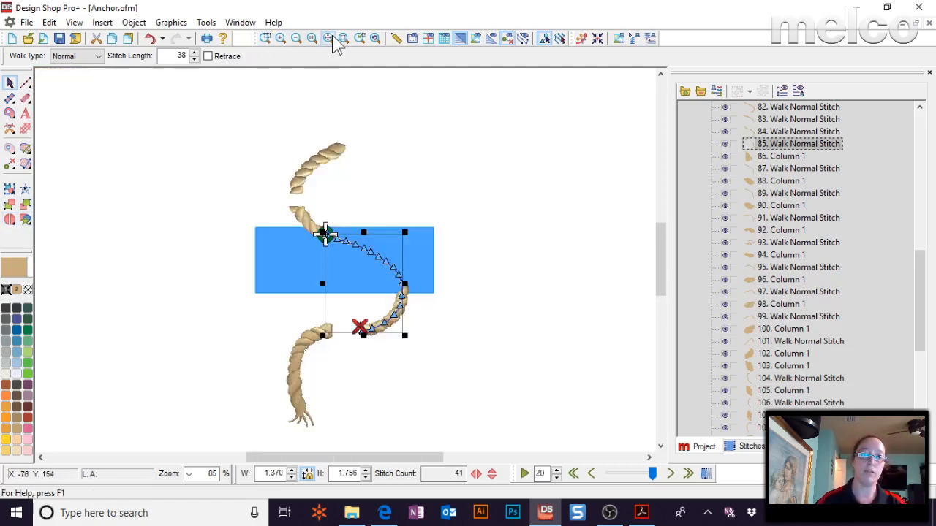
{"action": "left_click", "coordinate": [266, 37]}
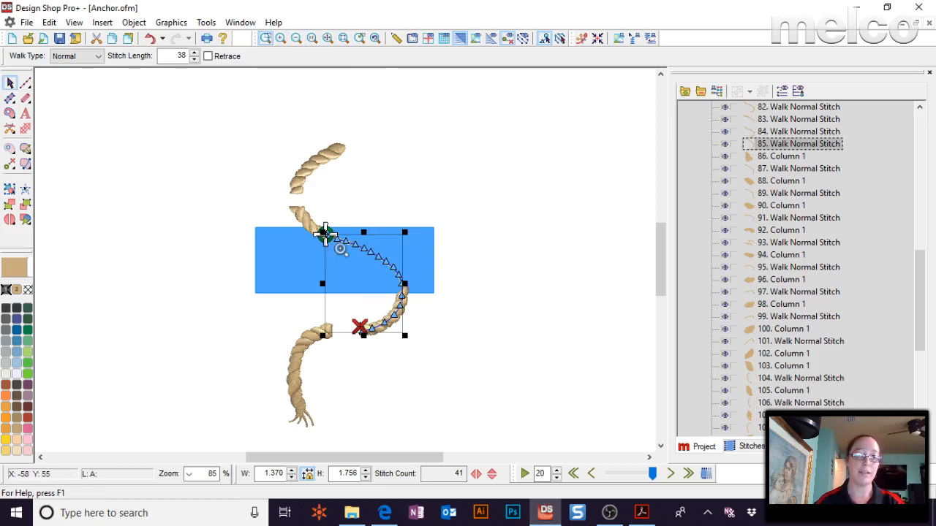
{"action": "left_click_drag", "start_coordinate": [340, 248], "coordinate": [439, 310]}
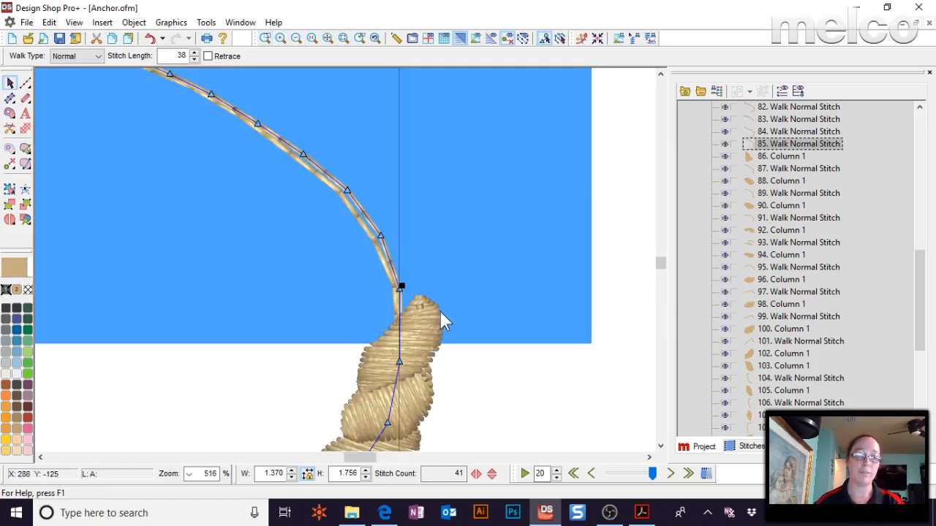
{"action": "left_click", "coordinate": [399, 343], "text": "ctrl"}
{"action": "left_click", "coordinate": [9, 219]}
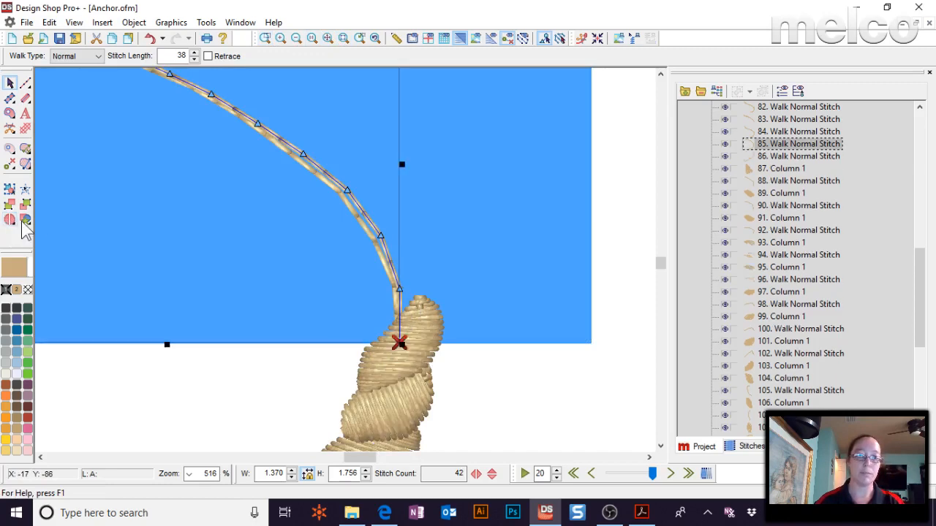
- Delete walk stitch elements 85 and 83, which cross the gap between the upper and lower rope pieces
{"action": "left_click", "coordinate": [795, 144]}
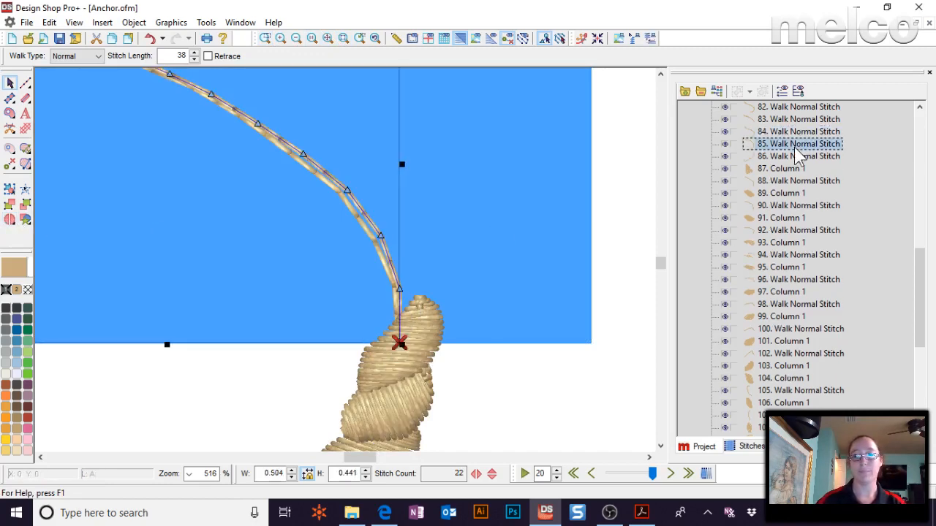
{"action": "left_click", "coordinate": [343, 39]}
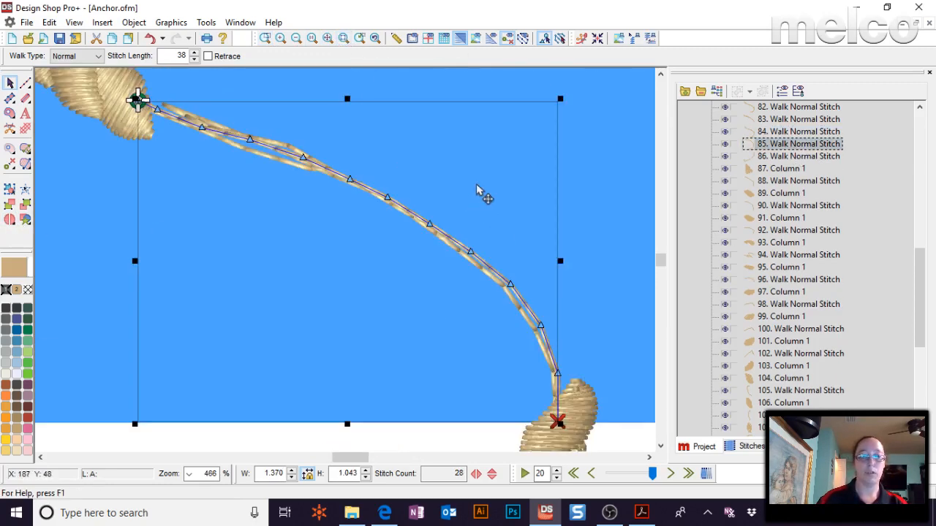
{"action": "key", "text": "Delete"}
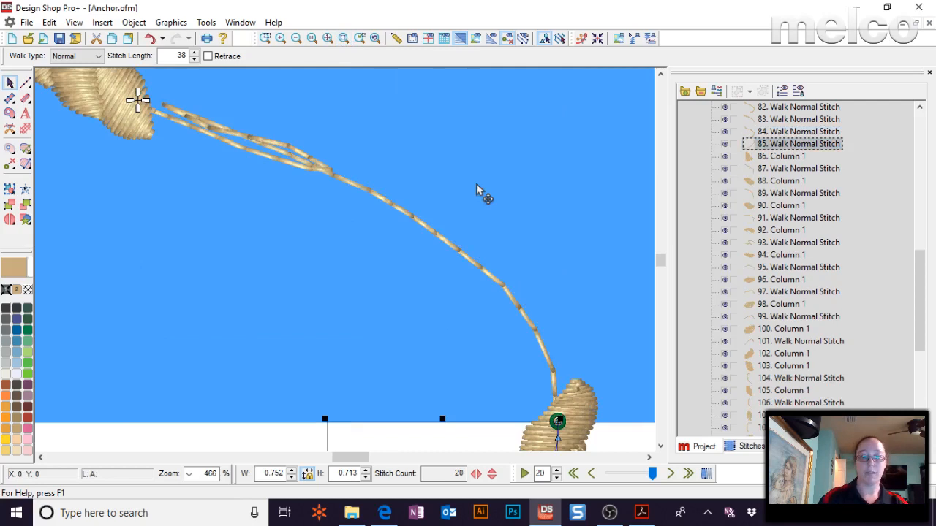
{"action": "left_click", "coordinate": [533, 335]}
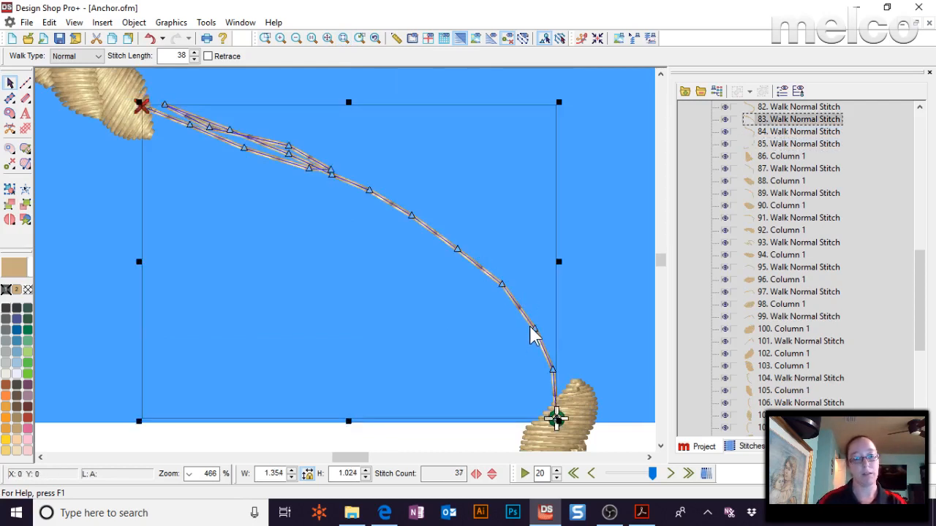
{"action": "key", "text": "Delete"}
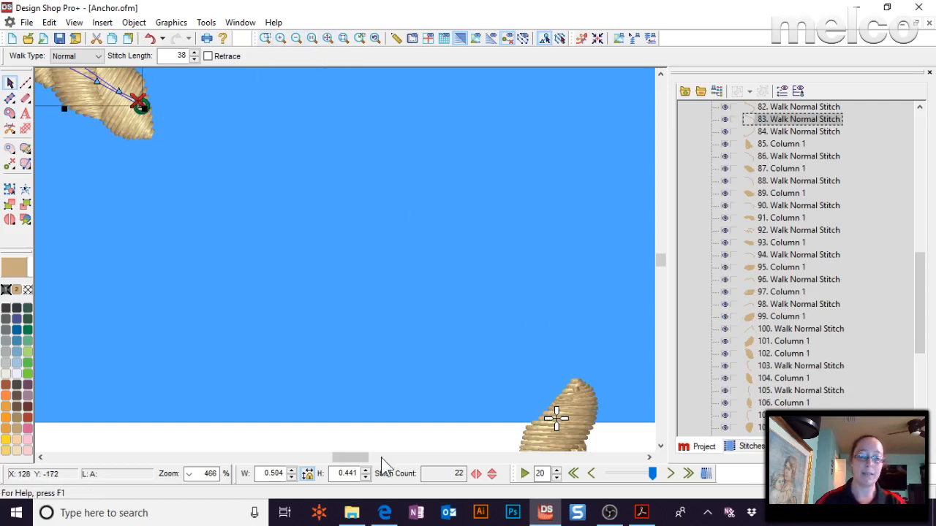
- Split column 102 at the end of the upper rope piece near the rectangle's upper edge and delete its lower part
{"action": "left_click_drag", "start_coordinate": [360, 457], "coordinate": [347, 457]}
{"action": "scroll", "coordinate": [351, 346], "scroll_direction": "up", "scroll_amount": 2}
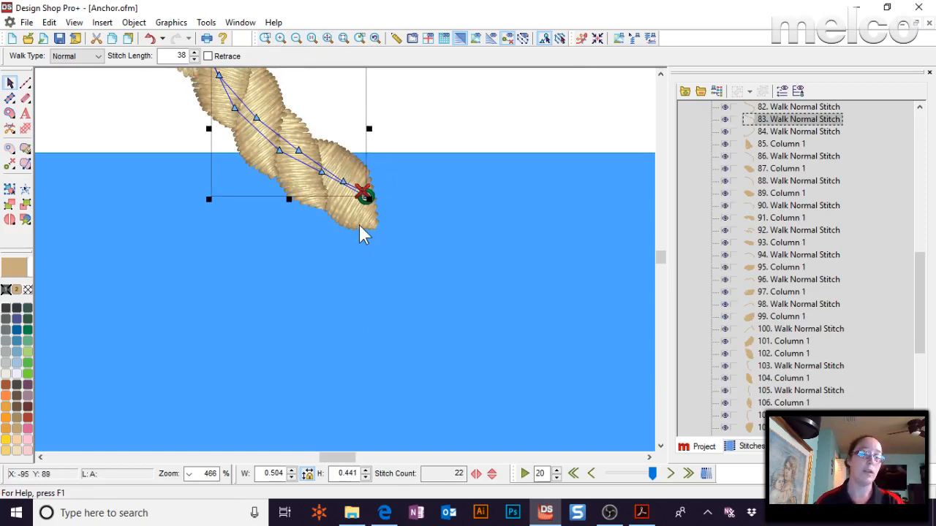
{"action": "left_click", "coordinate": [432, 116]}
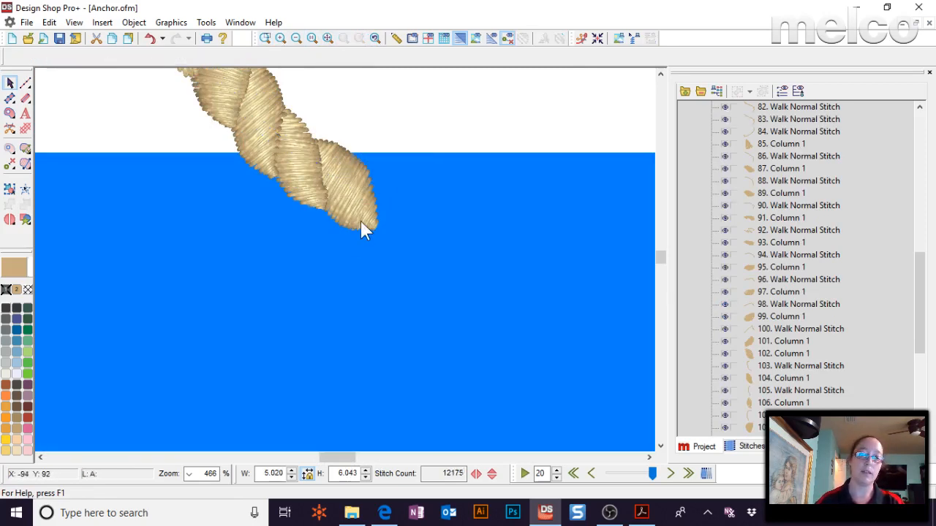
{"action": "left_click", "coordinate": [364, 229]}
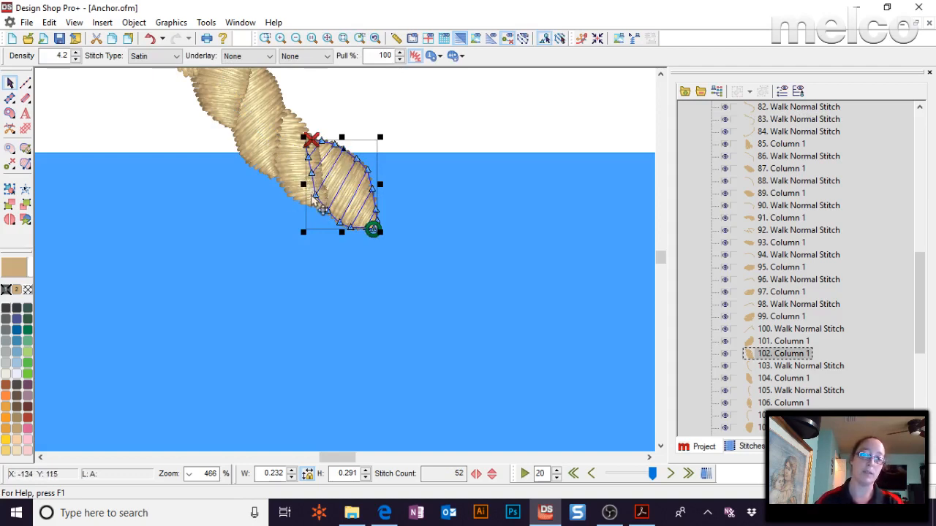
{"action": "left_click", "coordinate": [10, 221]}
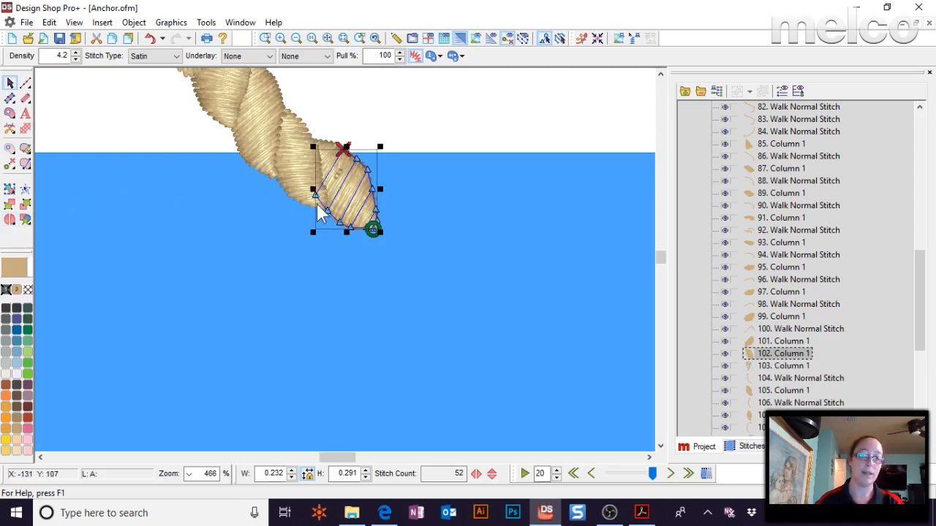
{"action": "left_click", "coordinate": [783, 343]}
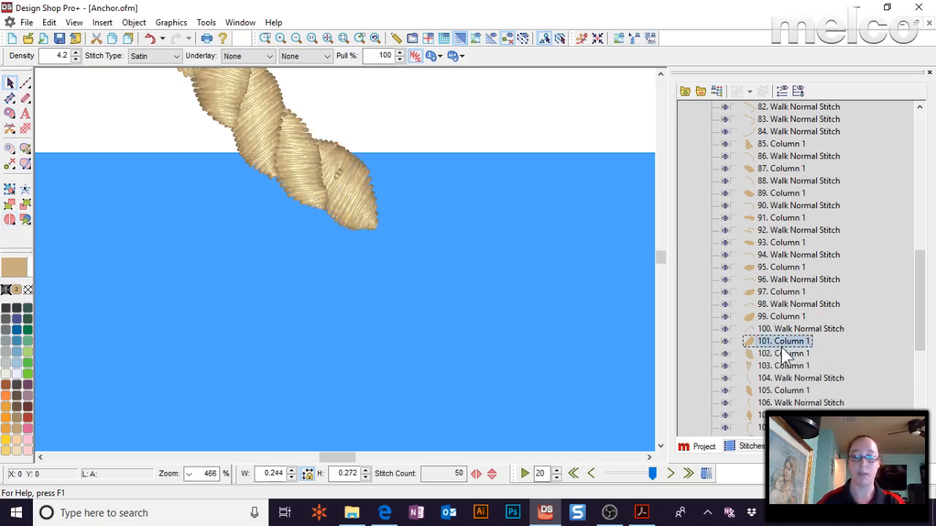
{"action": "left_click", "coordinate": [781, 350]}
{"action": "key", "text": "Delete"}
{"action": "key", "text": "ctrl+z"}
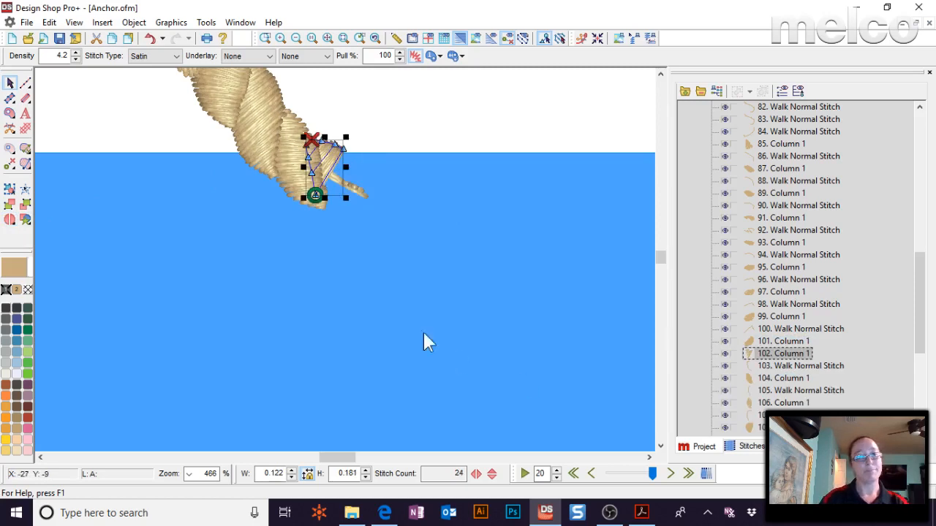
- Split column 104 of the upper rope piece at the rectangle's upper edge and delete the part inside the rectangle
{"action": "left_click", "coordinate": [295, 188]}
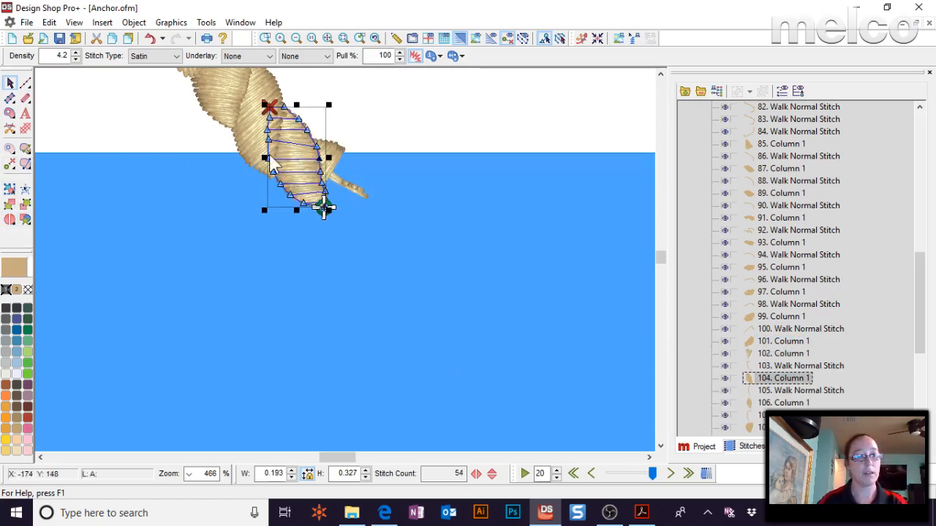
{"action": "left_click", "coordinate": [10, 220]}
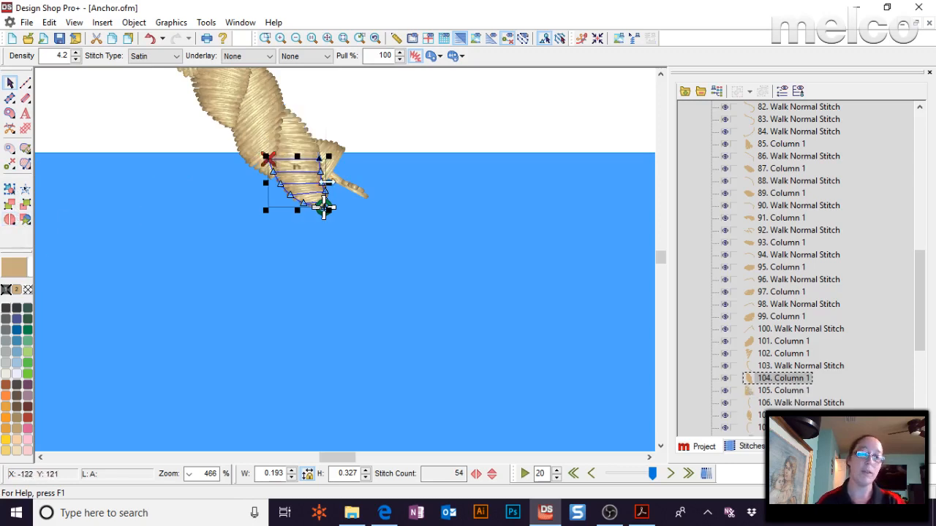
{"action": "left_click", "coordinate": [359, 121]}
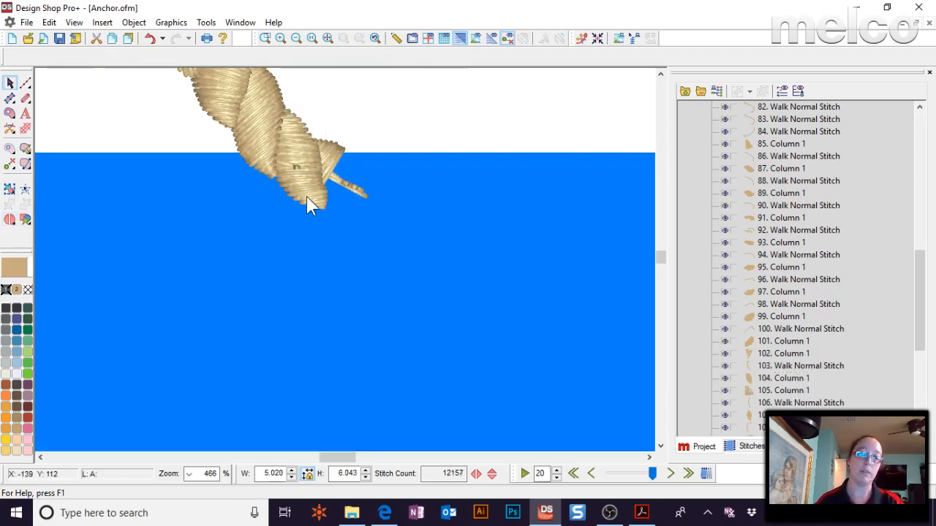
{"action": "left_click", "coordinate": [306, 196]}
{"action": "key", "text": "Delete"}
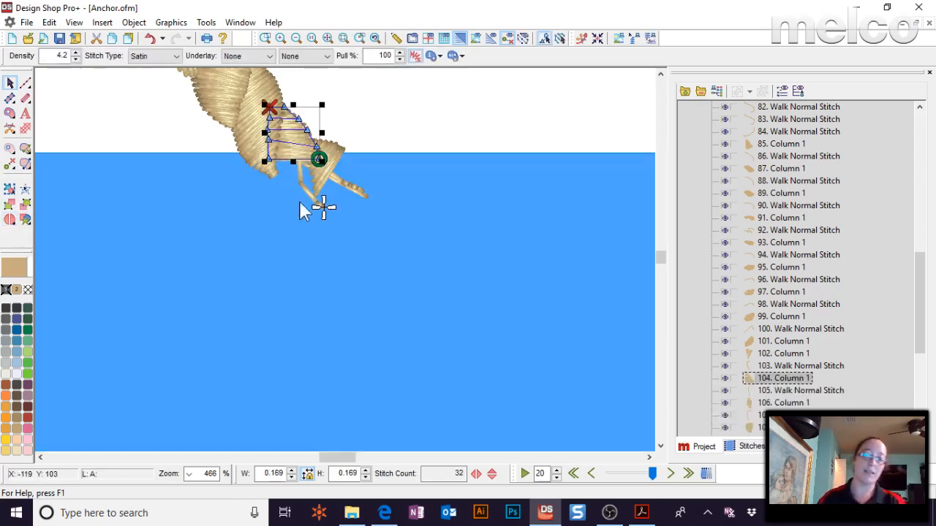
- Delete the points of walk stitch 83 protruding past the upper rope, and move column 102's lowest point up near the rectangle's edge
{"action": "left_click", "coordinate": [363, 193]}
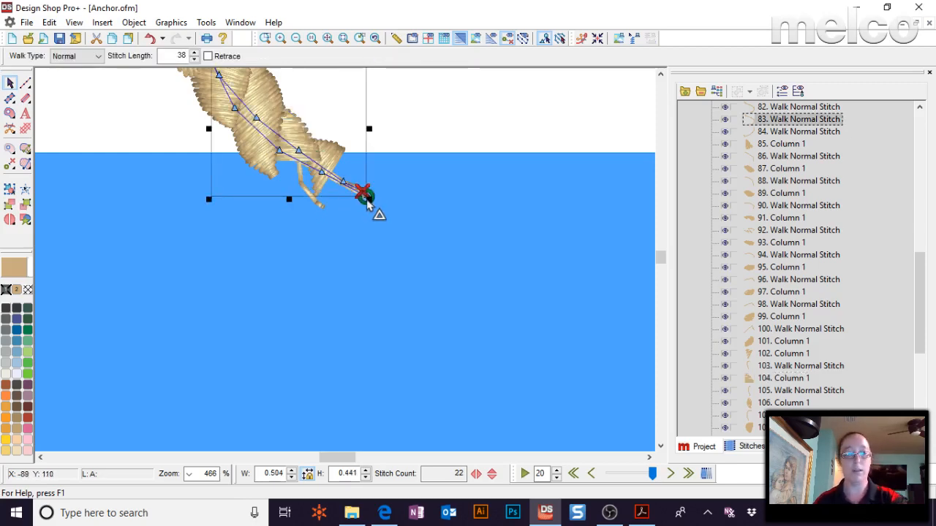
{"action": "key", "text": "Print"}
{"action": "key", "text": "Escape"}
{"action": "key", "text": "Delete"}
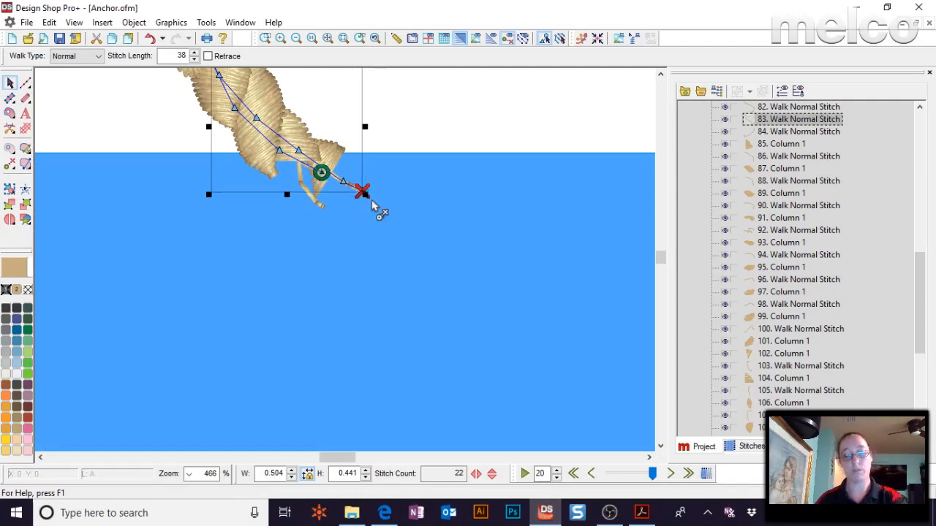
{"action": "key", "text": "Delete"}
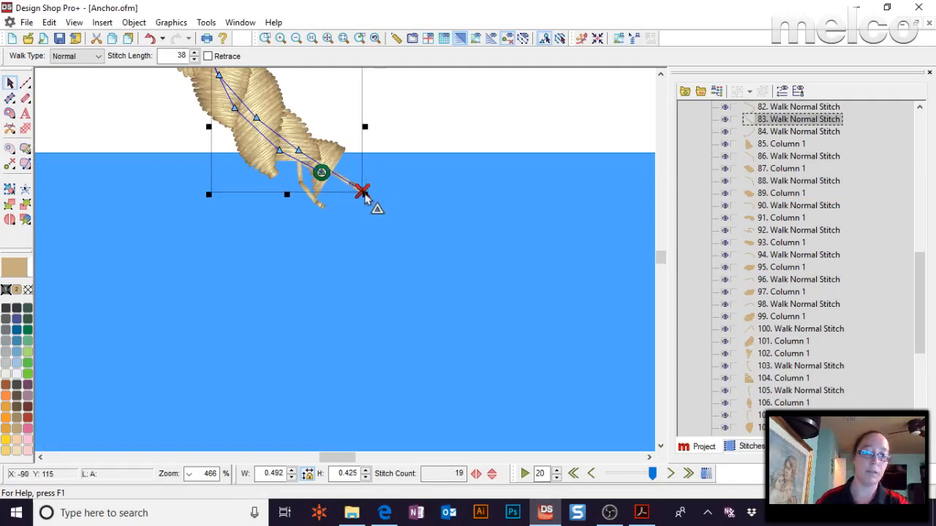
{"action": "key", "text": "Delete"}
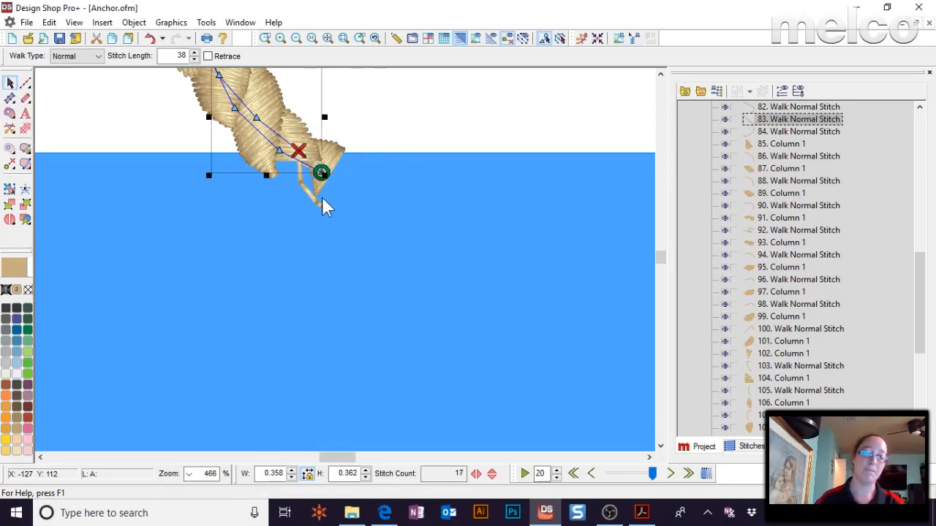
{"action": "left_click", "coordinate": [333, 169]}
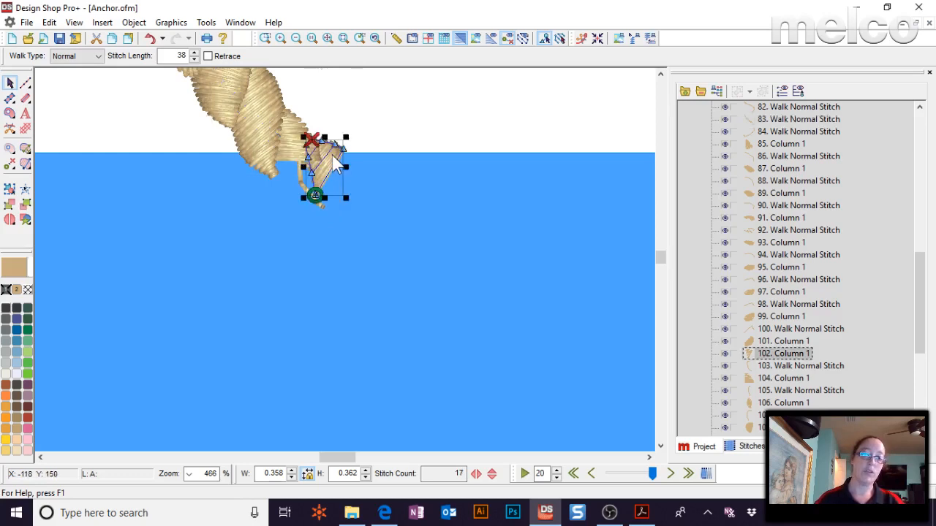
{"action": "left_click_drag", "start_coordinate": [315, 196], "coordinate": [334, 163]}
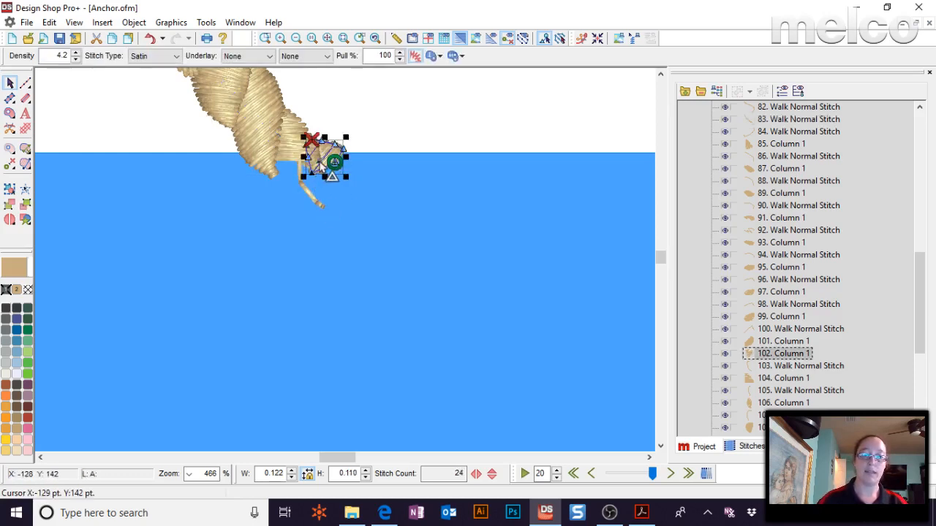
- Delete walk stitch 103 hanging below the upper rope, and pull the start point of walk stitch 83 back under the column
{"action": "left_click", "coordinate": [318, 208]}
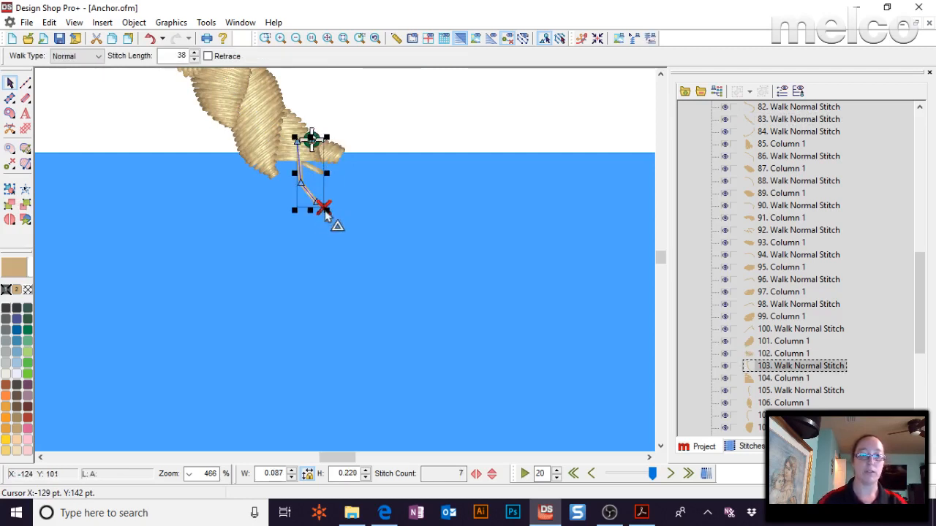
{"action": "key", "text": "Delete"}
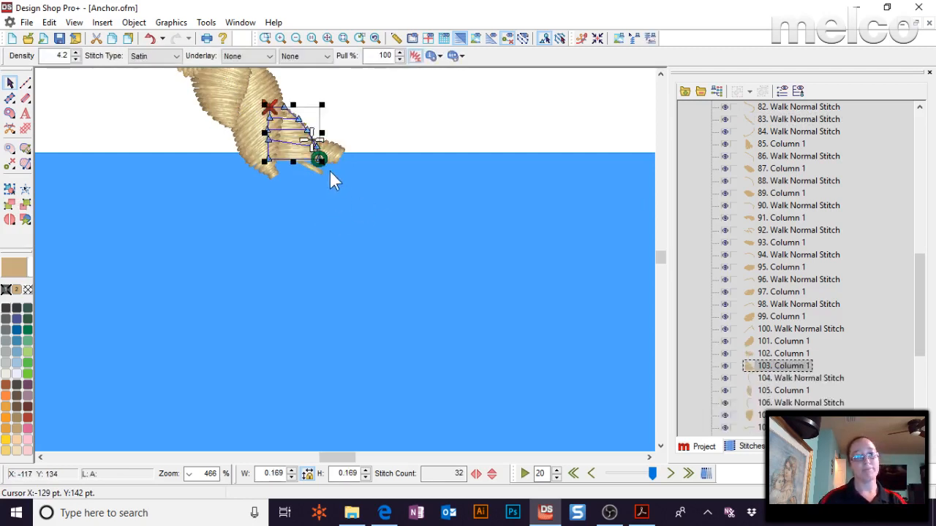
{"action": "left_click", "coordinate": [320, 170]}
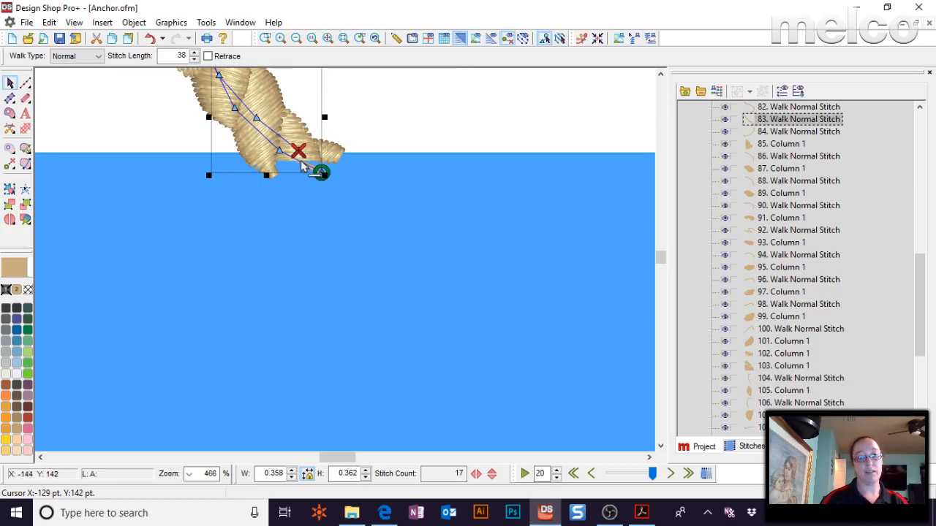
{"action": "key", "text": "Delete"}
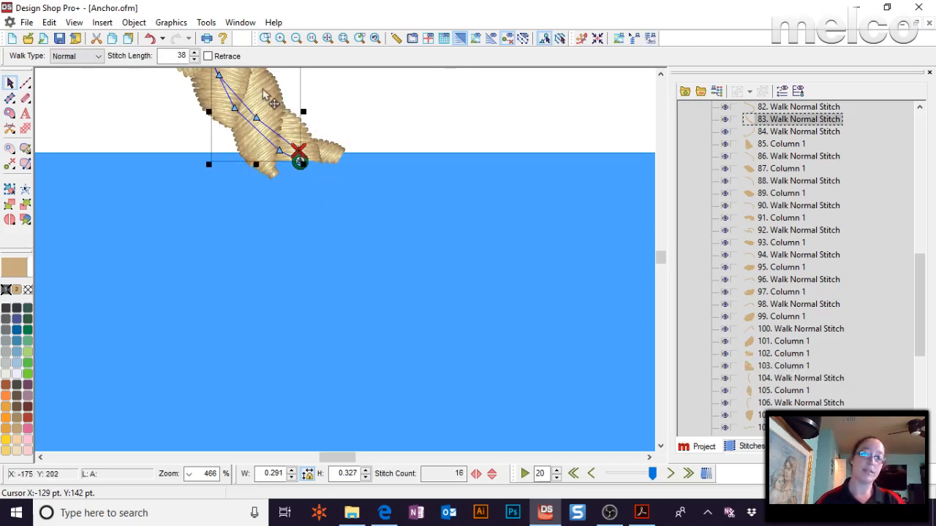
- Adjust column 105's edge point, split the column near the rectangle's upper edge, and delete its lower tip
{"action": "left_click", "coordinate": [179, 128]}
{"action": "left_click", "coordinate": [268, 177]}
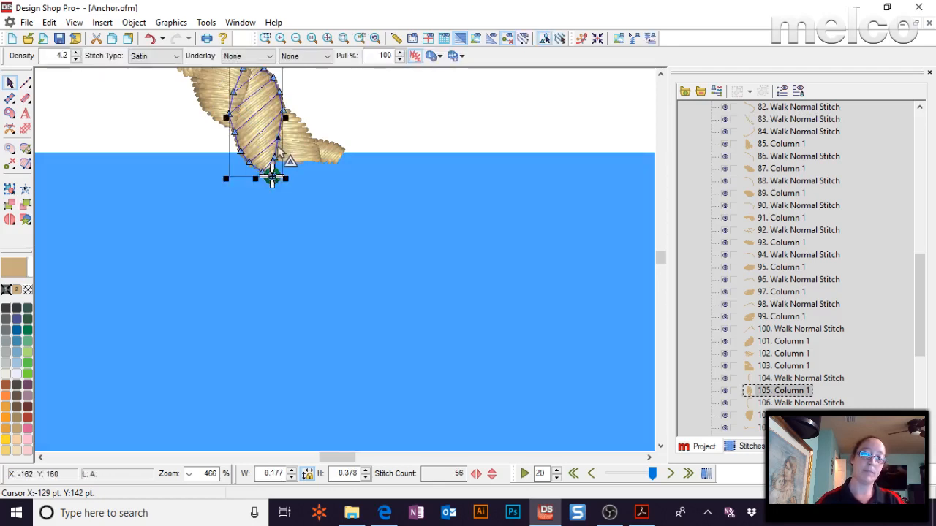
{"action": "left_click_drag", "start_coordinate": [278, 138], "coordinate": [276, 146]}
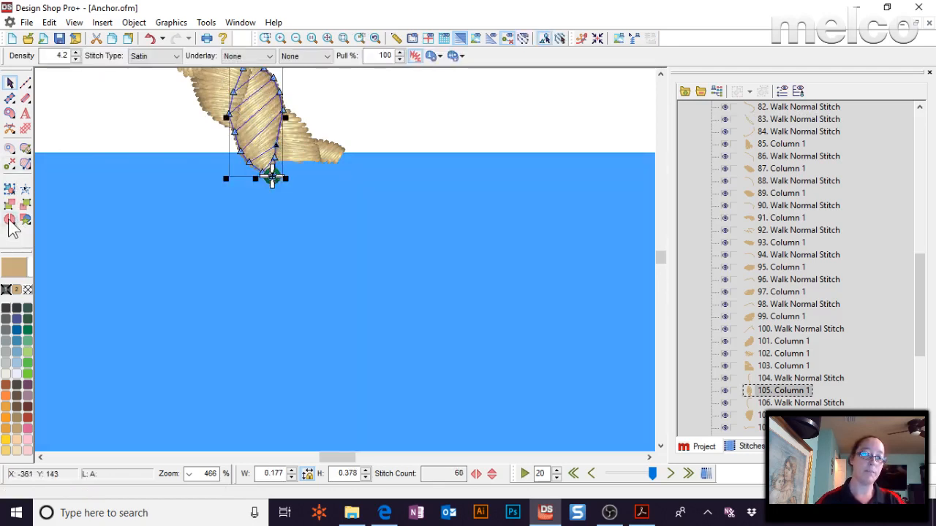
{"action": "left_click", "coordinate": [404, 108]}
{"action": "left_click", "coordinate": [274, 172]}
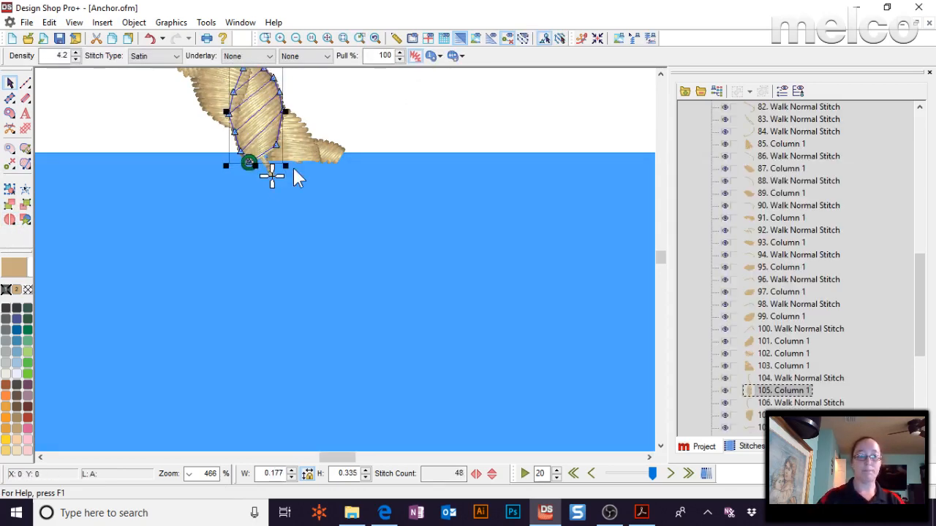
{"action": "left_click", "coordinate": [385, 110]}
- Split column 101 of the lower rope piece near the rectangle's lower edge and delete the part inside the rectangle
{"action": "left_click", "coordinate": [328, 39]}
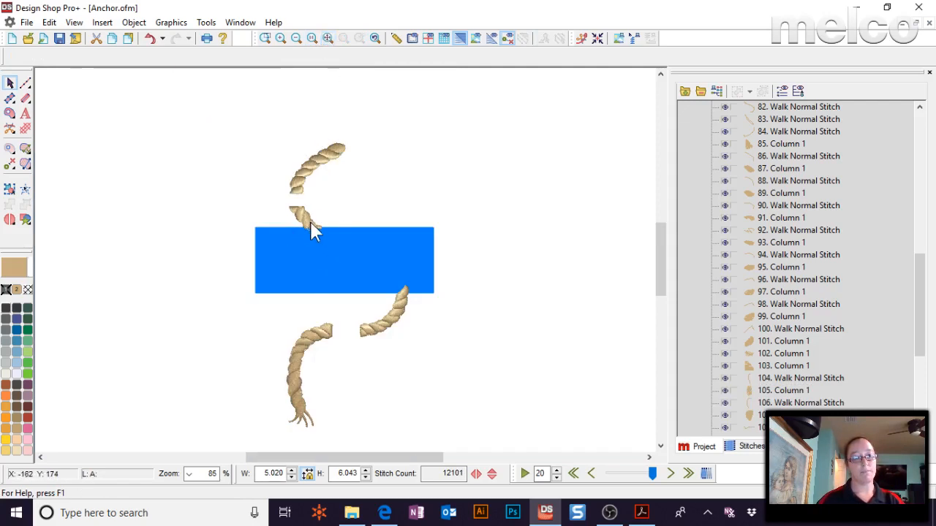
{"action": "left_click", "coordinate": [266, 38]}
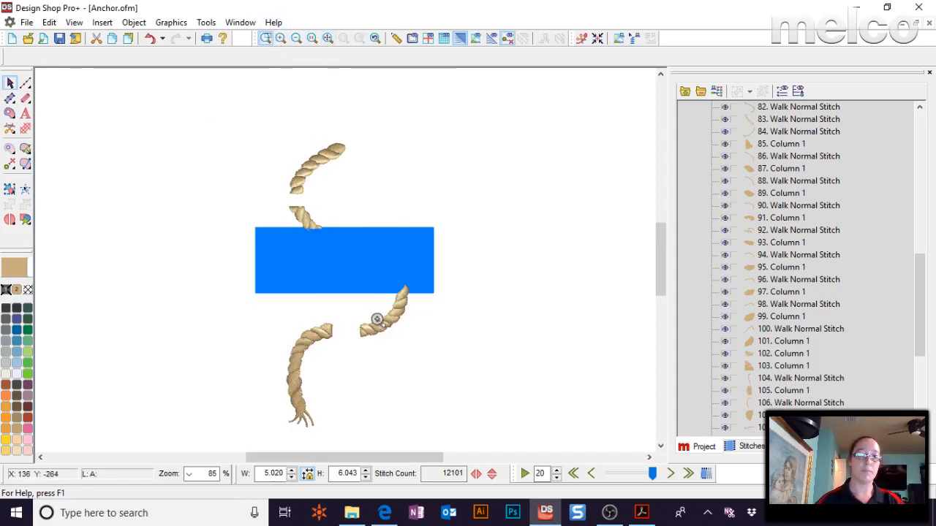
{"action": "left_click_drag", "start_coordinate": [392, 277], "coordinate": [414, 303]}
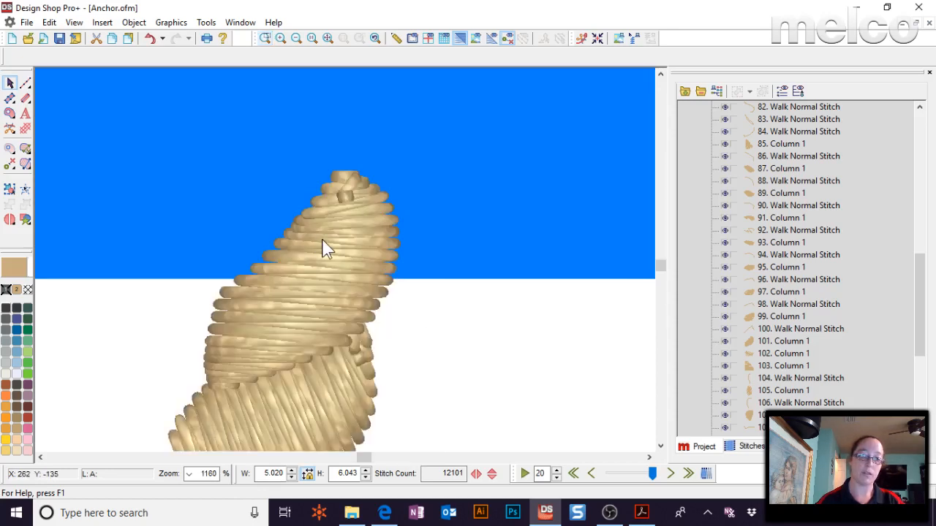
{"action": "left_click", "coordinate": [326, 249]}
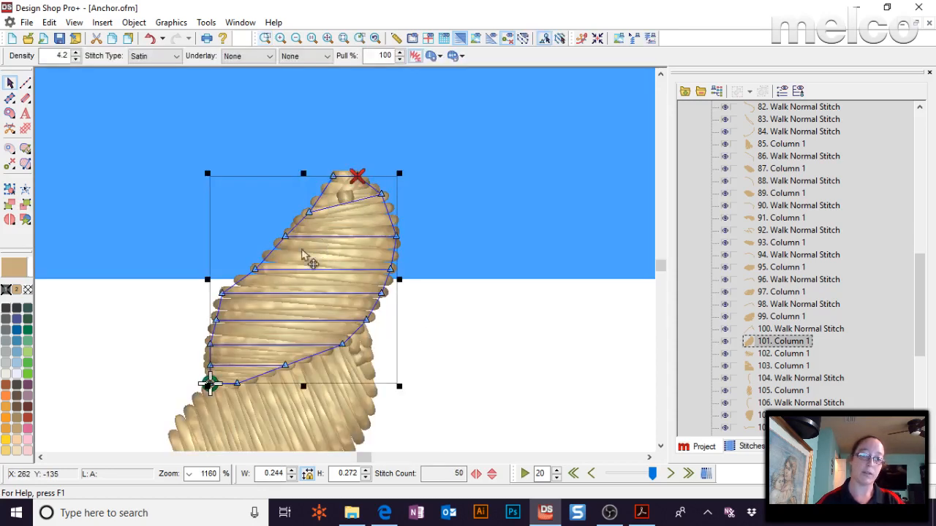
{"action": "left_click", "coordinate": [16, 229]}
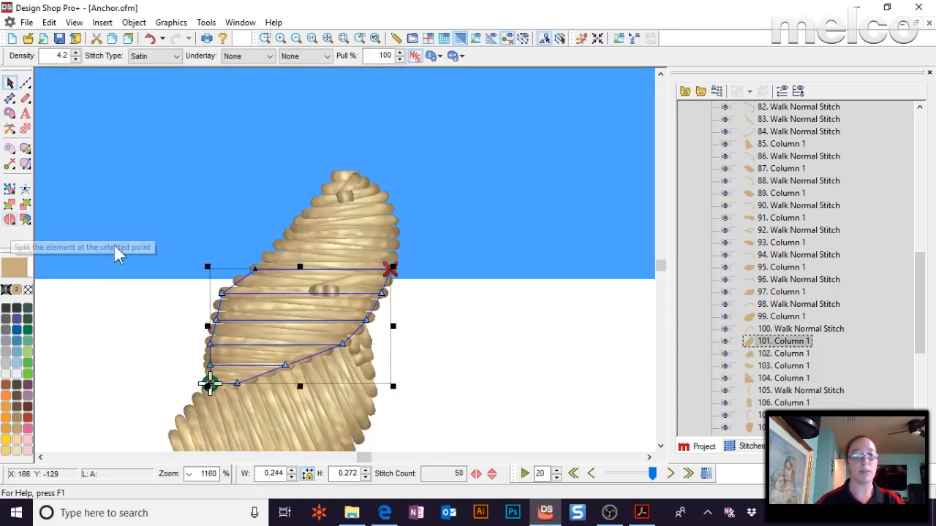
{"action": "left_click", "coordinate": [368, 235]}
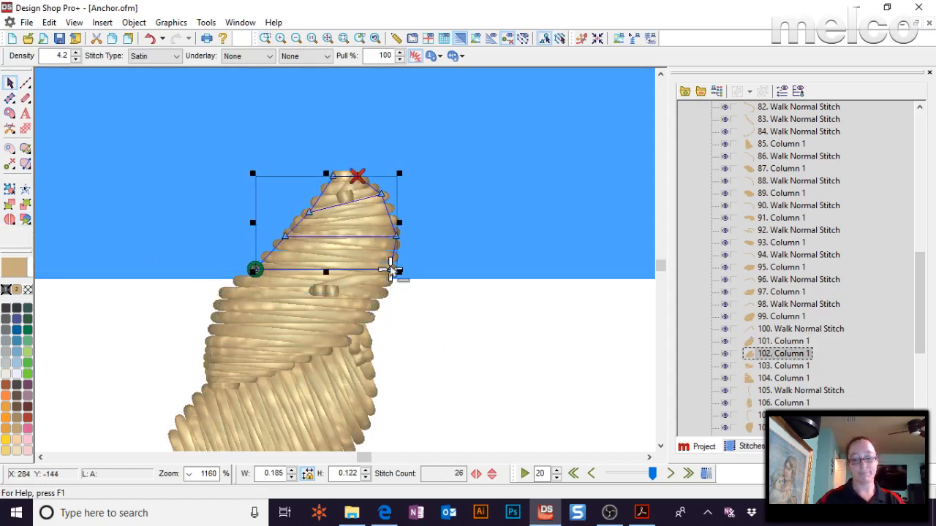
{"action": "key", "text": "Delete"}
- Collapse the project tree and turn the whole design's visibility back on, including the anchor and the lettering
{"action": "left_click", "coordinate": [328, 38]}
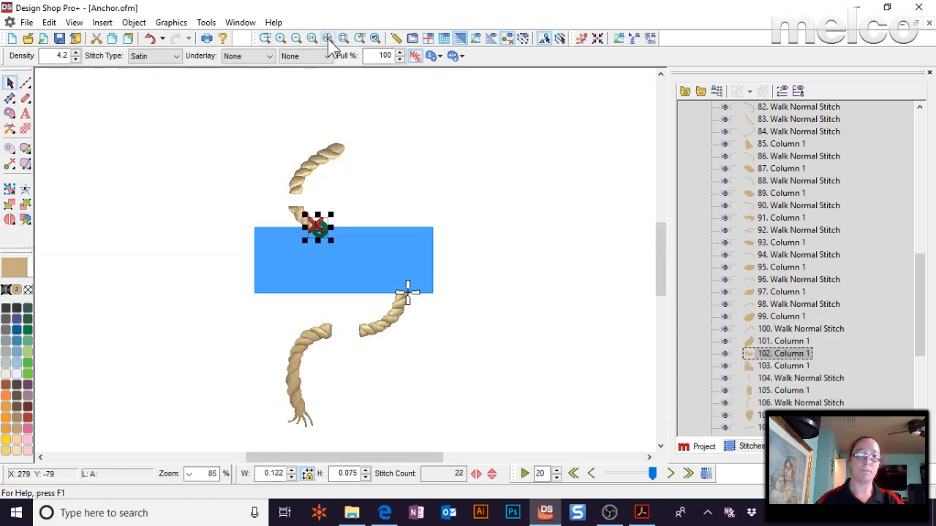
{"action": "left_click", "coordinate": [539, 167]}
{"action": "left_click", "coordinate": [702, 89]}
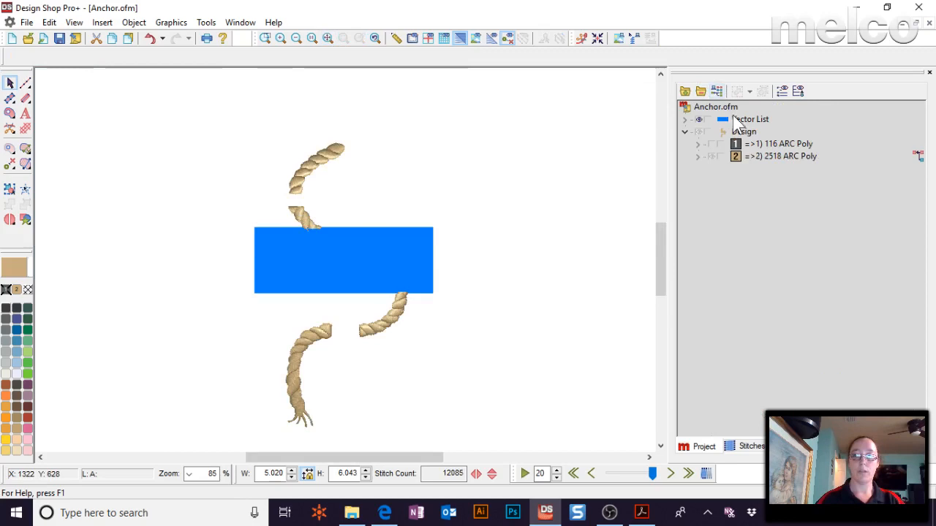
{"action": "left_click", "coordinate": [699, 132]}
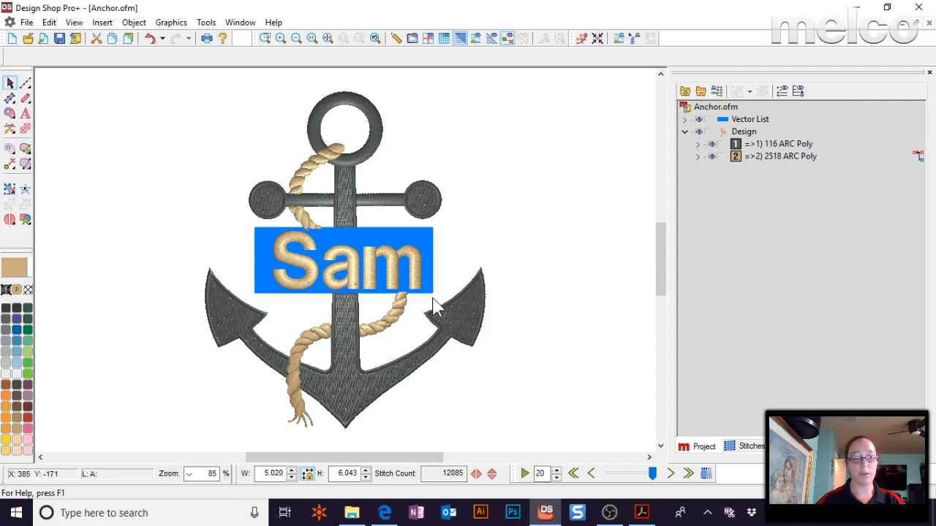
- Digitize a horizontal single-line satin column along the rectangle's upper edge, above the name lettering, with the default width
{"action": "left_click", "coordinate": [25, 99]}
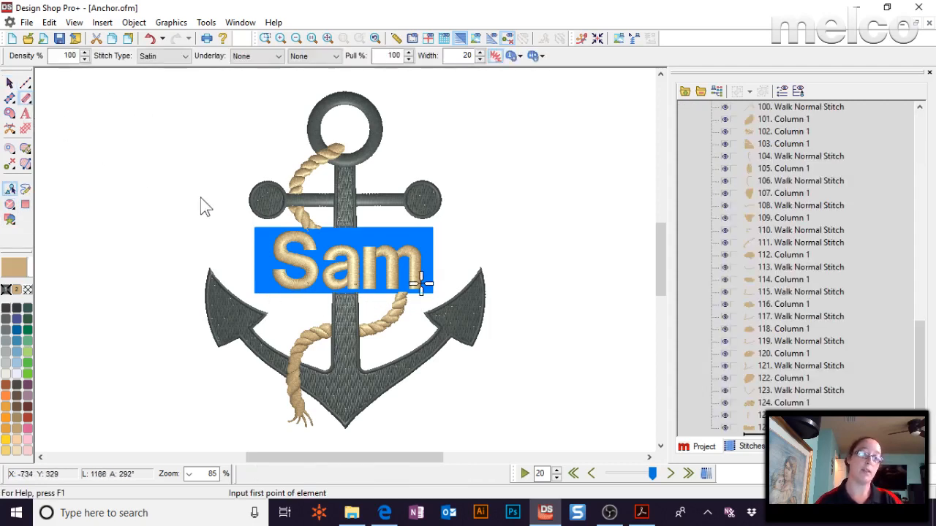
{"action": "left_click", "coordinate": [264, 227]}
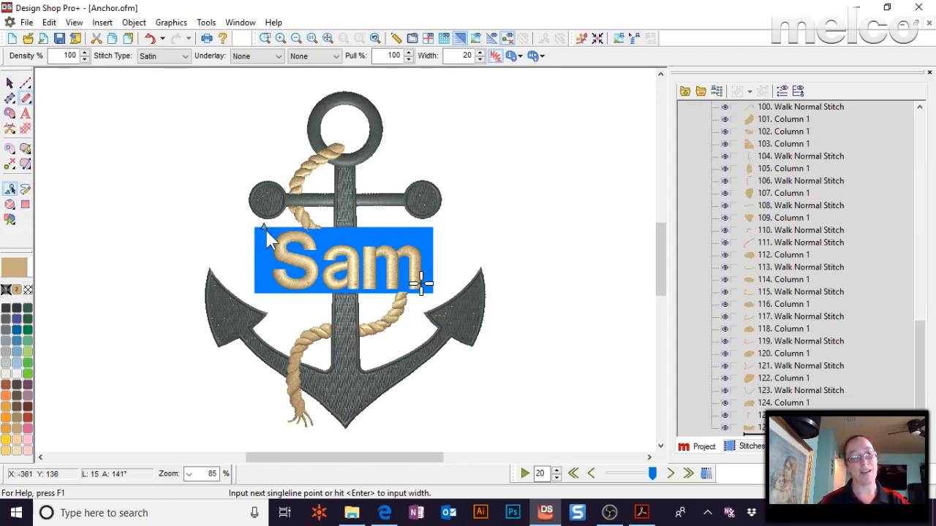
{"action": "left_click", "coordinate": [421, 234]}
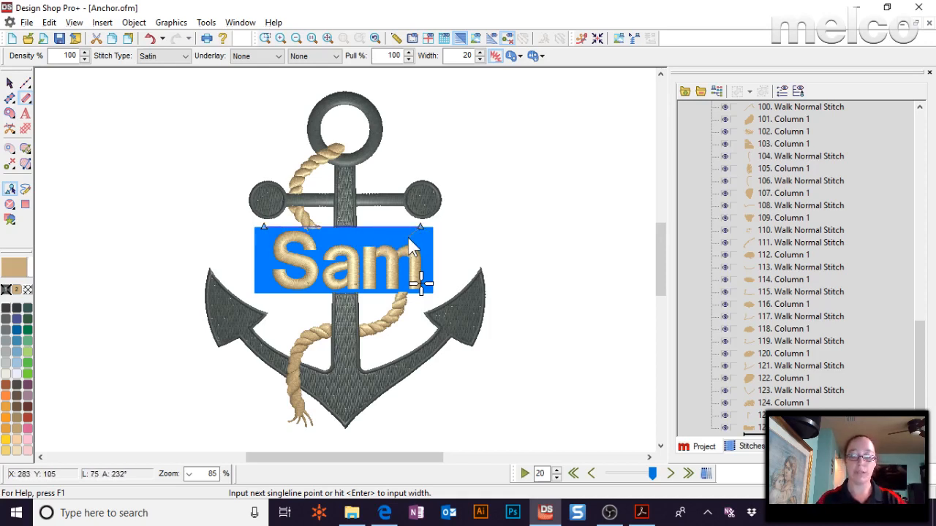
{"action": "key", "text": "Return"}
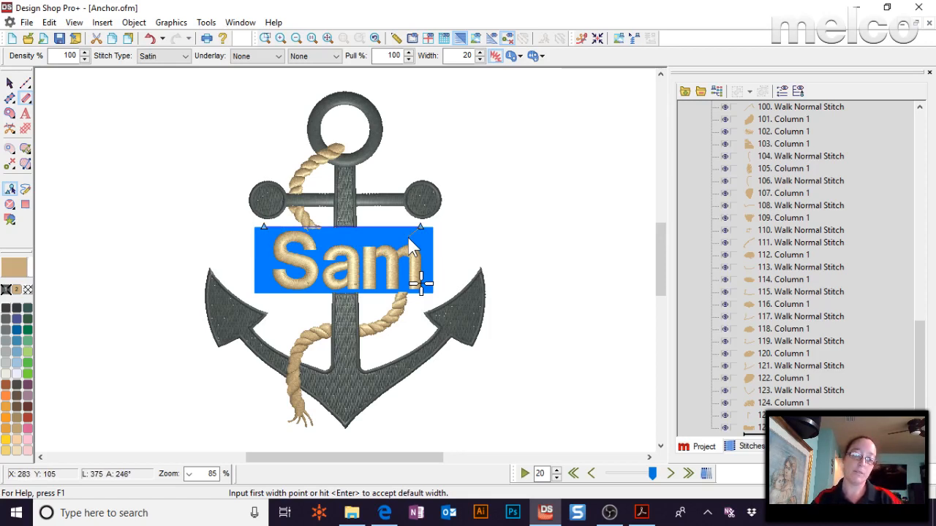
{"action": "key", "text": "Return"}
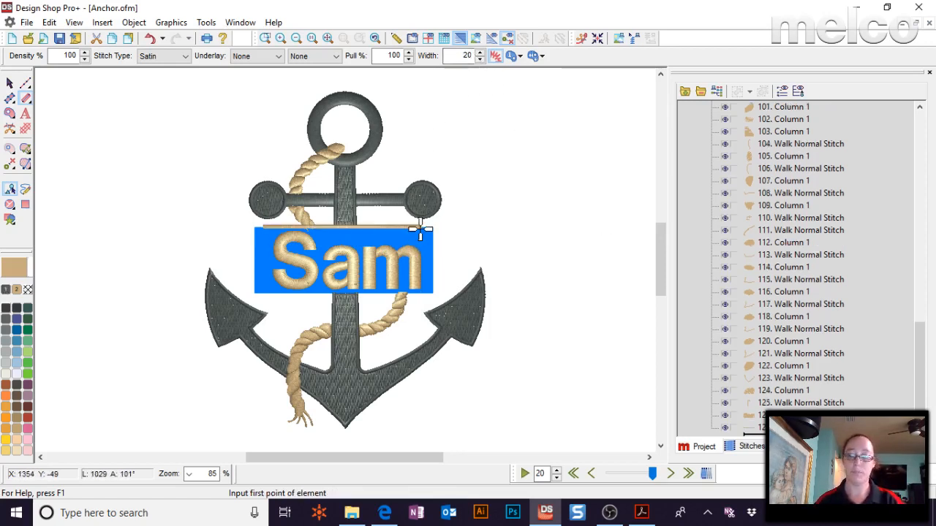
- Set the new single-line column's width to 30
{"action": "key", "text": "Escape"}
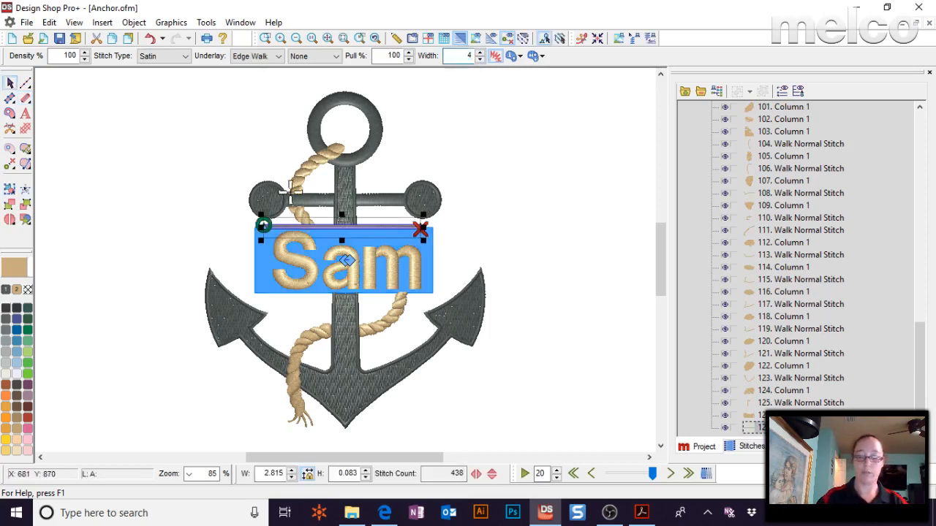
{"action": "key", "text": "Return"}
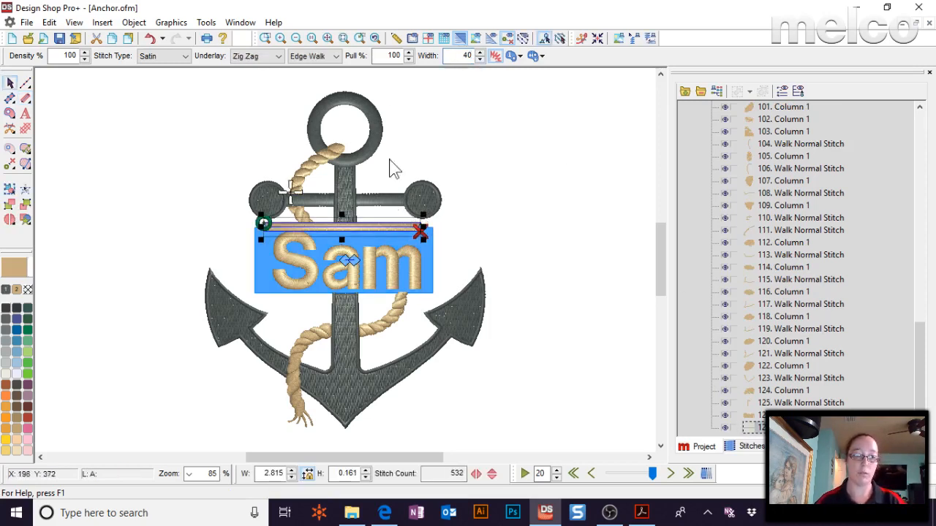
{"action": "double_click", "coordinate": [465, 57]}
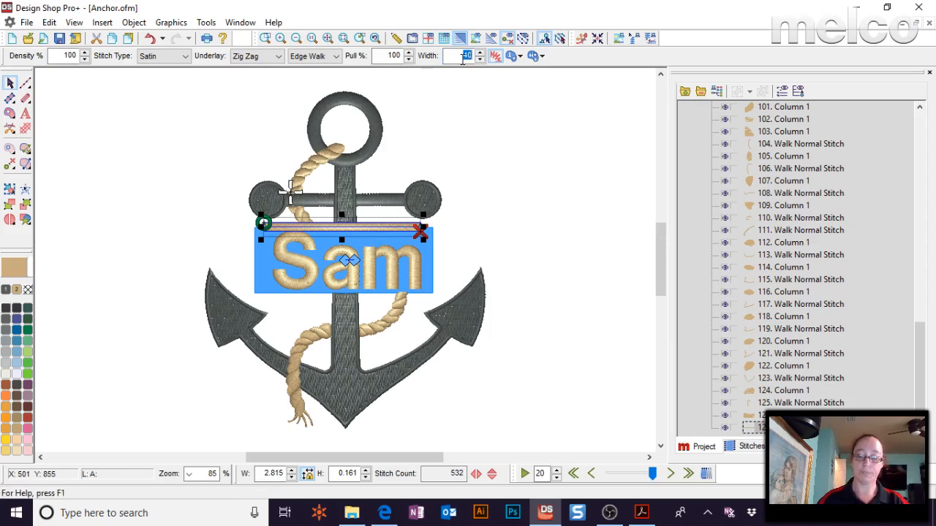
{"action": "type", "text": "30"}
{"action": "key", "text": "Return"}
{"action": "left_click", "coordinate": [547, 254]}
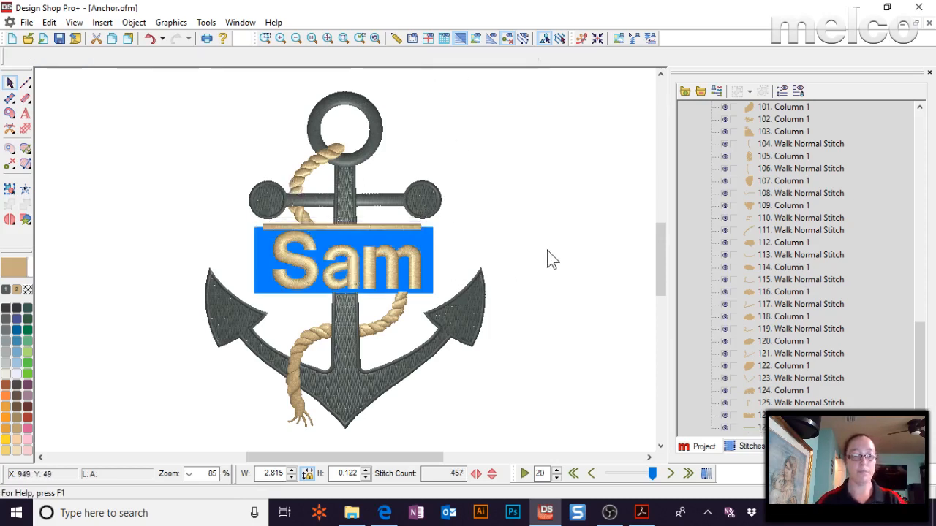
- Reduce the name lettering's height to about 0.86 so it fits below the new line
{"action": "left_click", "coordinate": [342, 233]}
{"action": "left_click_drag", "start_coordinate": [347, 229], "coordinate": [346, 232]}
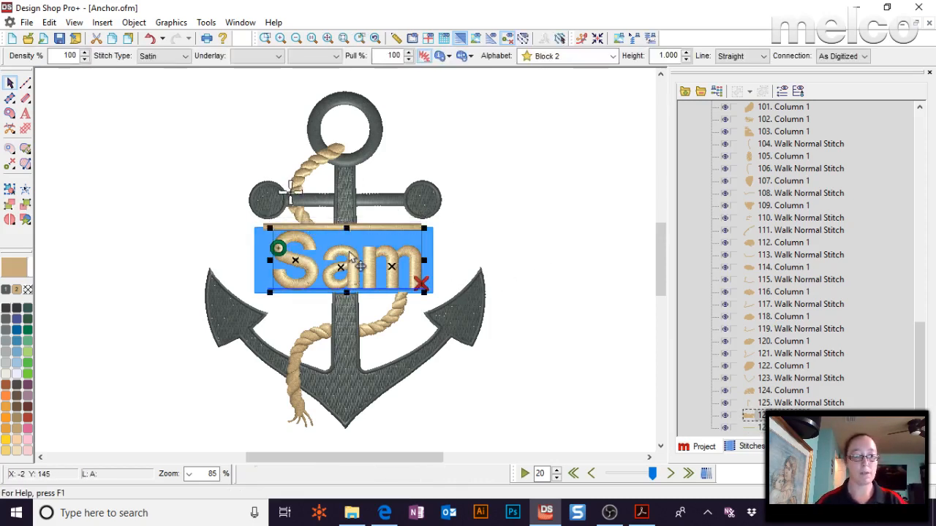
{"action": "left_click_drag", "start_coordinate": [346, 292], "coordinate": [362, 263]}
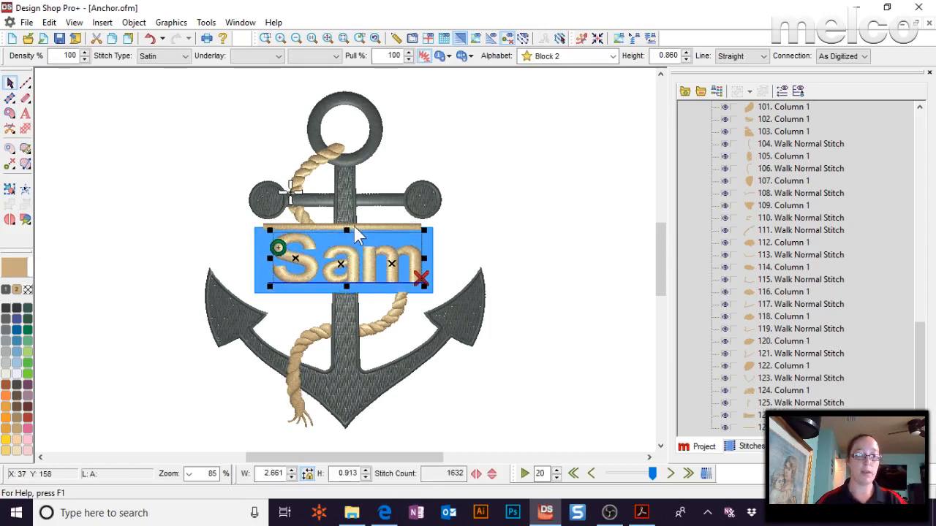
- Copy the line straight down to the rectangle's lower edge, and stretch the name lettering downward to about 103% of its height
{"action": "left_click", "coordinate": [353, 225]}
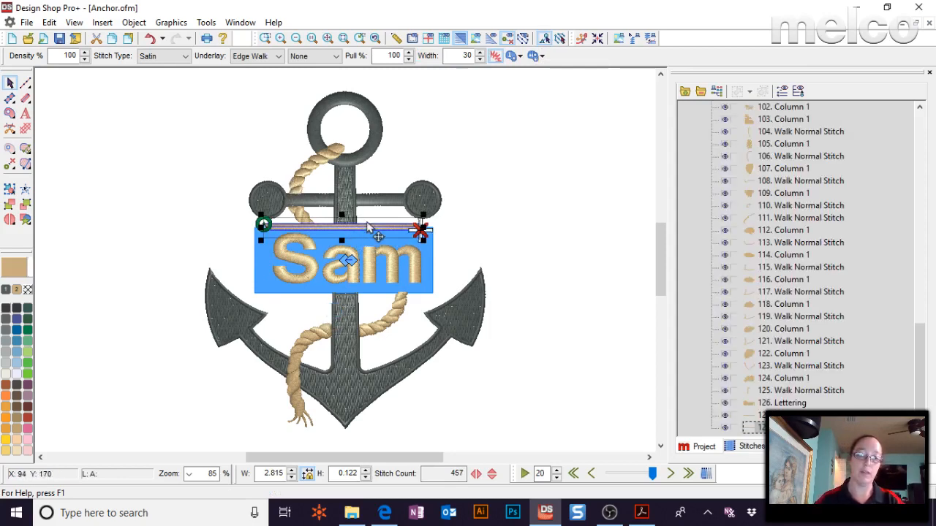
{"action": "left_click_drag", "start_coordinate": [369, 226], "coordinate": [371, 293]}
{"action": "left_click", "coordinate": [375, 272]}
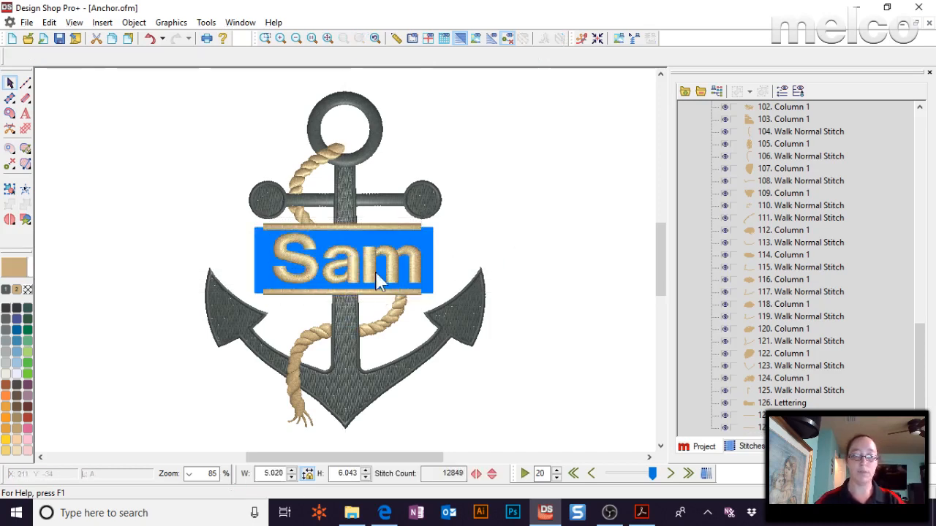
{"action": "left_click", "coordinate": [361, 268]}
{"action": "left_click_drag", "start_coordinate": [346, 287], "coordinate": [346, 289]}
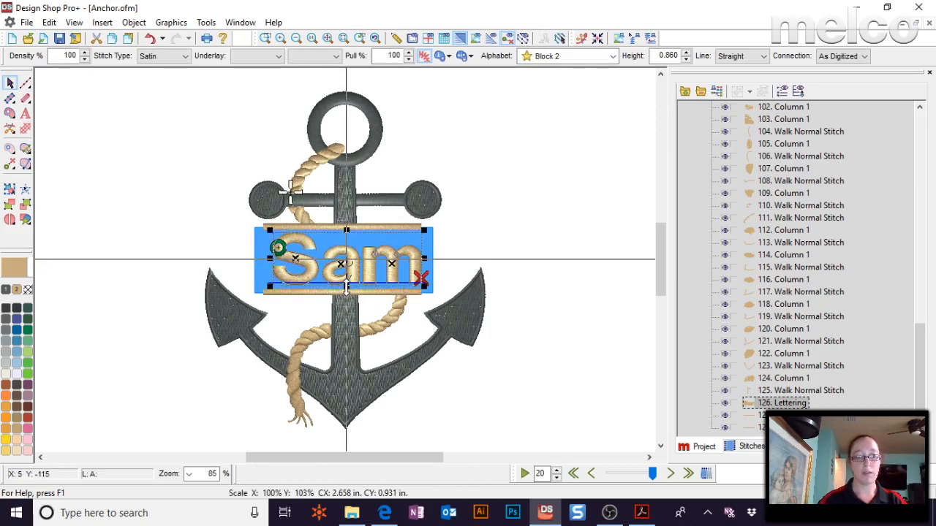
- Delete the blue vector rectangle behind the name lettering
{"action": "left_click", "coordinate": [431, 263]}
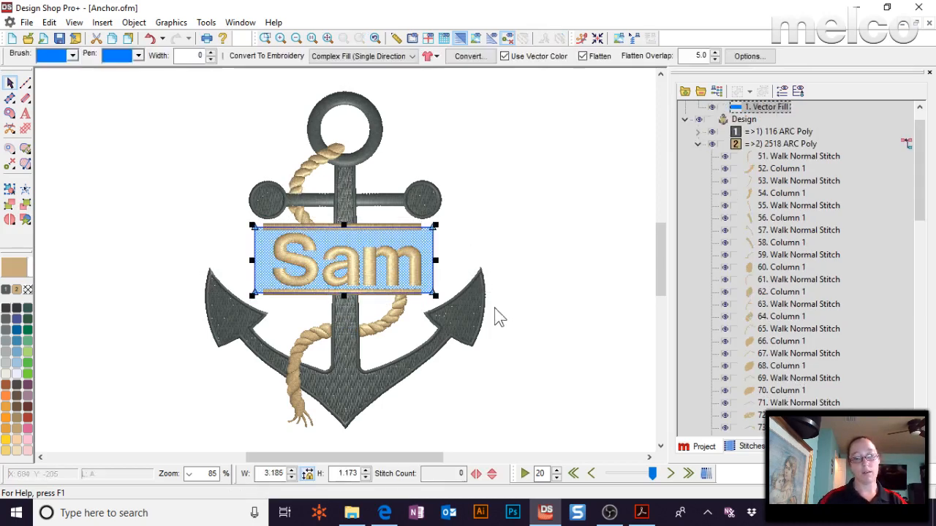
{"action": "key", "text": "Delete"}
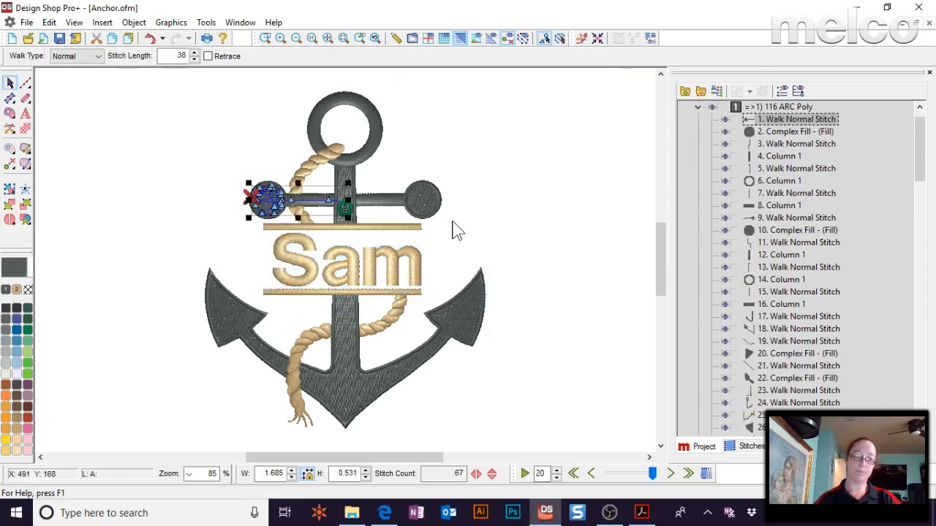
{"action": "key", "text": "Escape"}
- Show the center axes, select both border lines together and shift them slightly right to center them on the vertical axis
{"action": "left_click", "coordinate": [429, 38]}
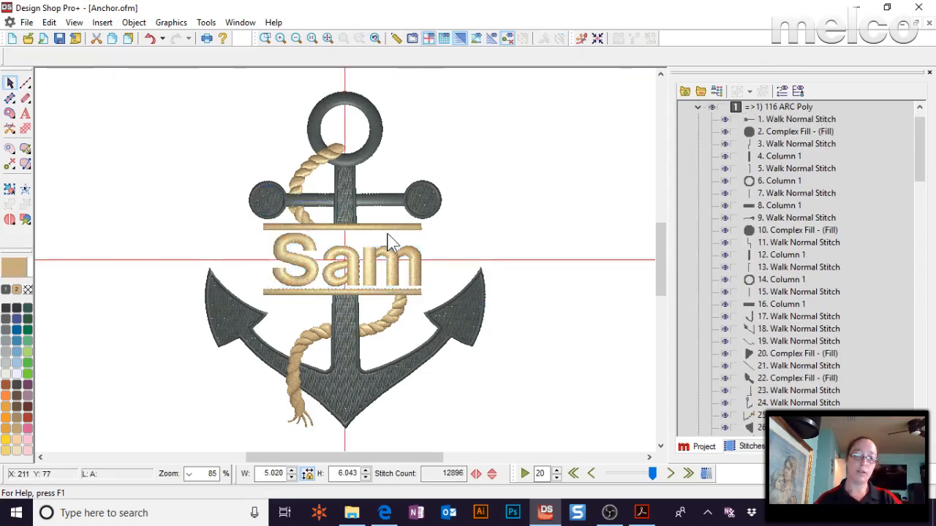
{"action": "left_click", "coordinate": [403, 293]}
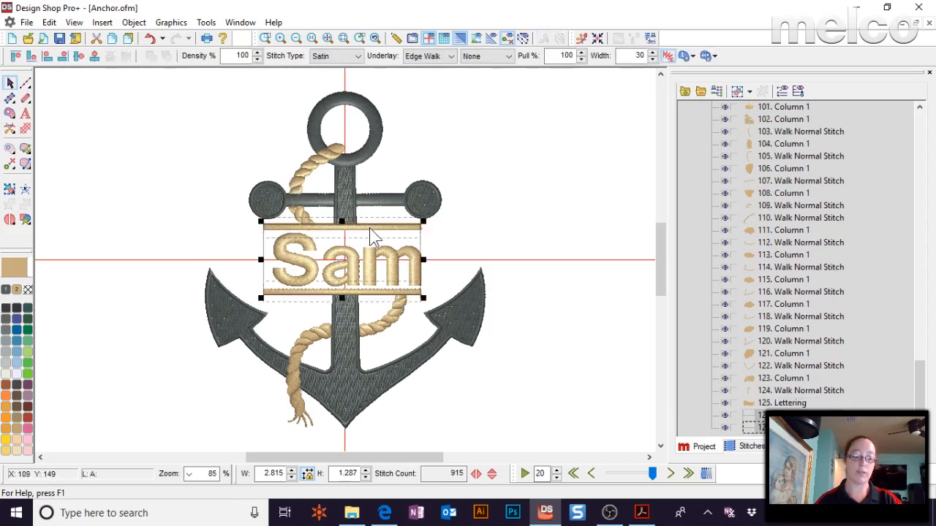
{"action": "left_click_drag", "start_coordinate": [370, 236], "coordinate": [372, 236]}
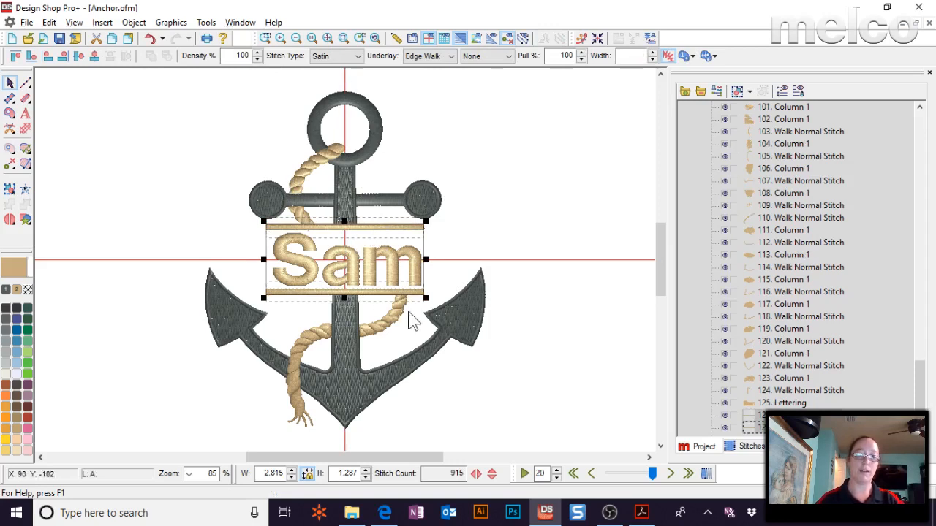
{"action": "left_click", "coordinate": [491, 212]}
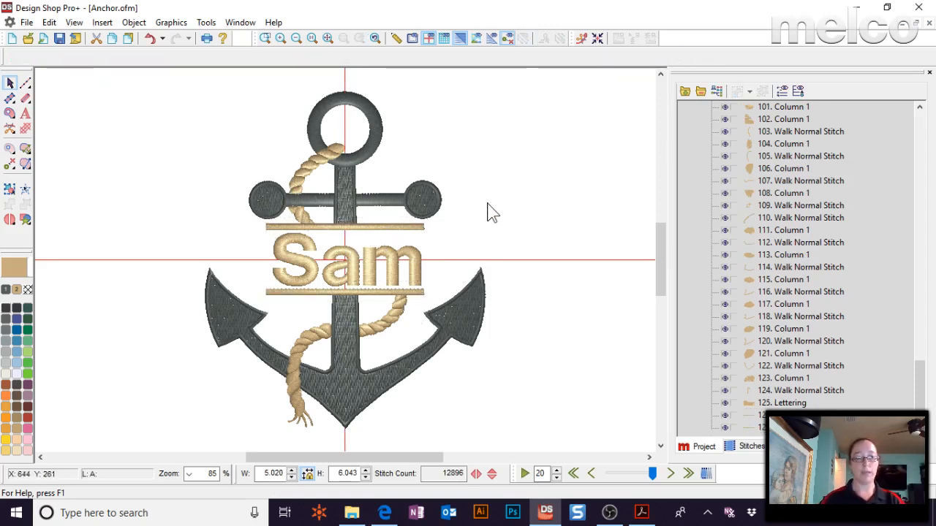
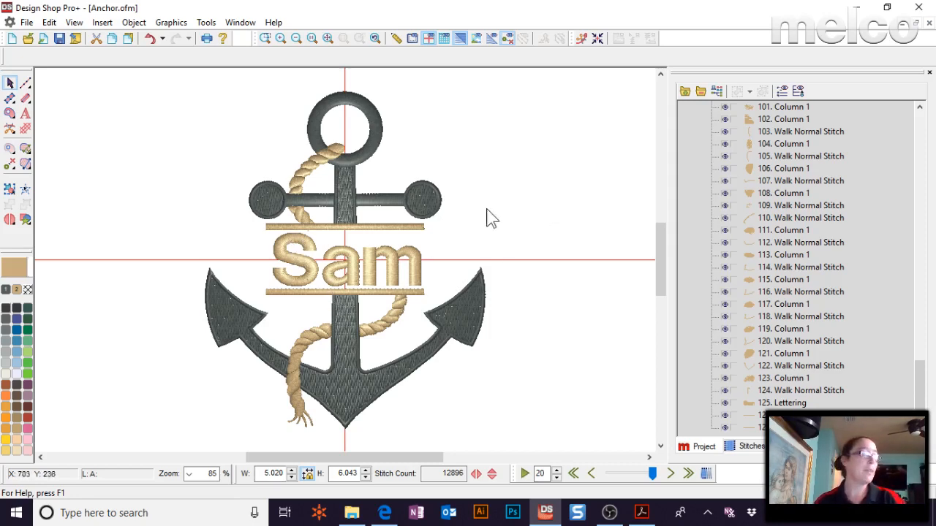
- Switch from the anchor design to the open Clover.ofm design
{"action": "key", "text": "alt+Tab"}
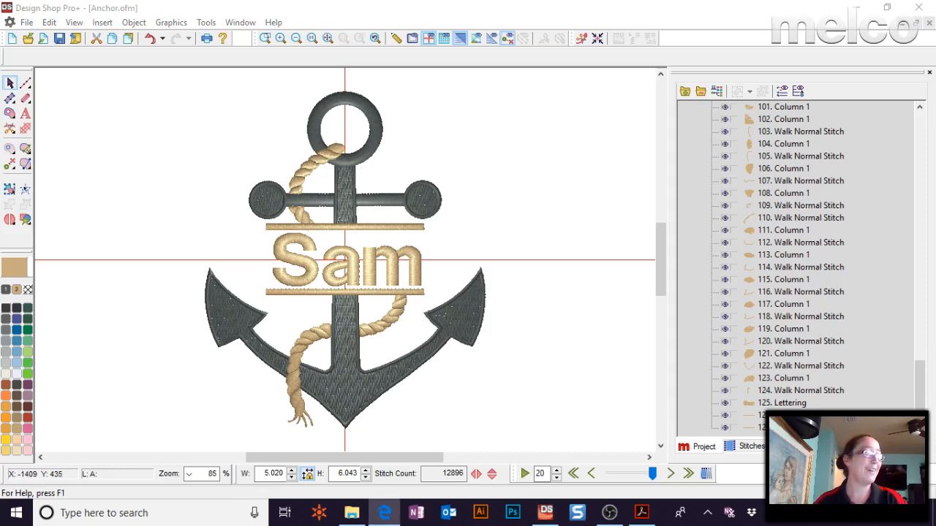
{"action": "left_click", "coordinate": [527, 195]}
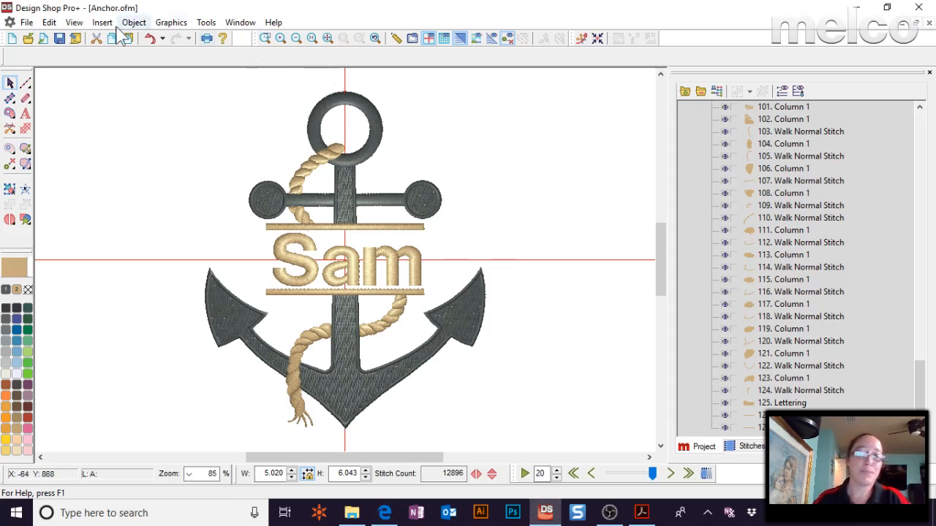
{"action": "left_click", "coordinate": [231, 24]}
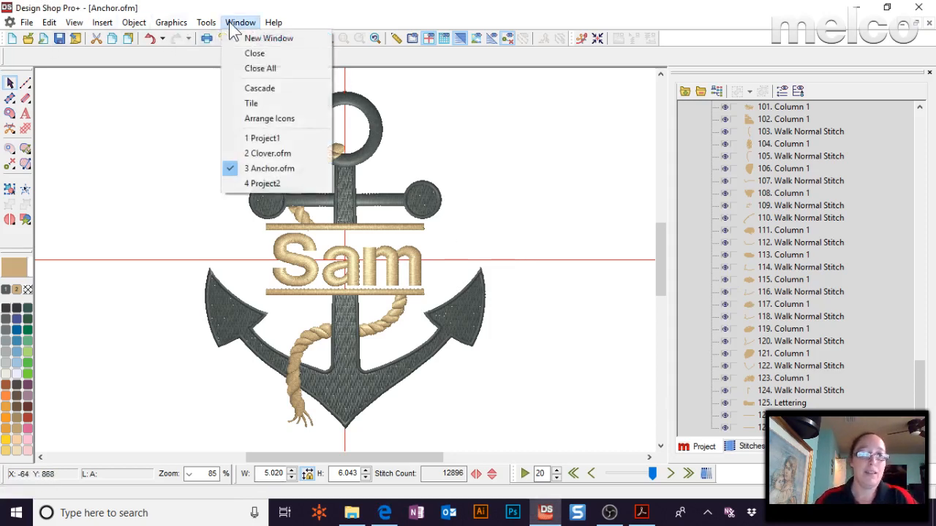
{"action": "left_click", "coordinate": [272, 154]}
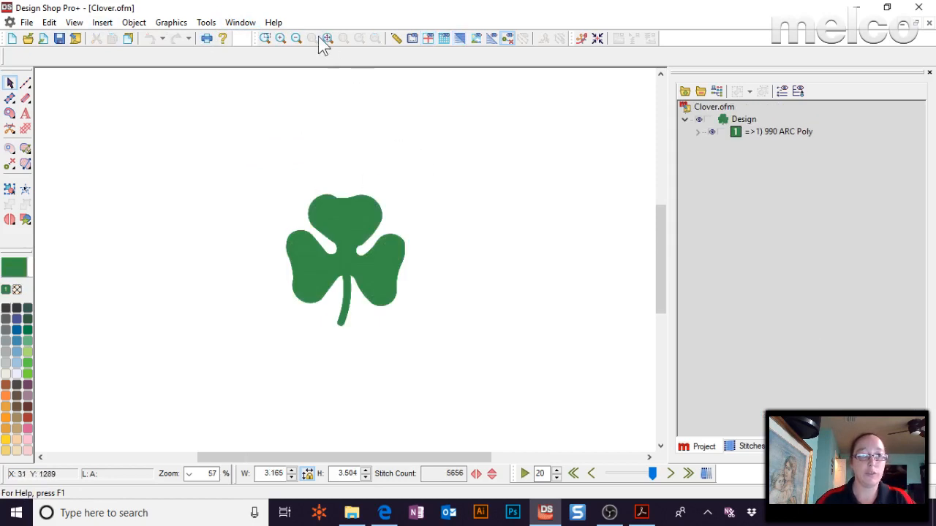
- Show the clover's stitches in 3D and set the whole design's width to 4.000 with proportional height
{"action": "left_click_drag", "start_coordinate": [259, 144], "coordinate": [493, 383]}
{"action": "left_click", "coordinate": [459, 38]}
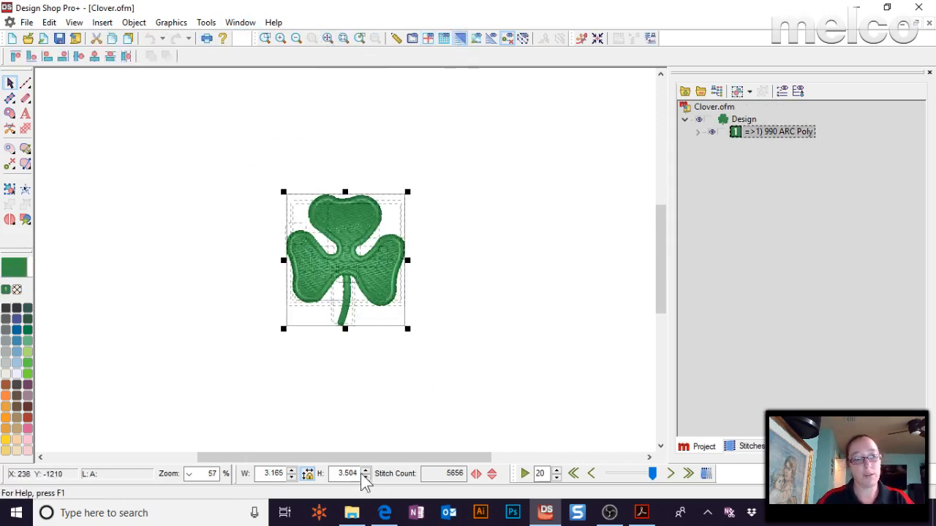
{"action": "double_click", "coordinate": [270, 474]}
{"action": "key", "text": "Return"}
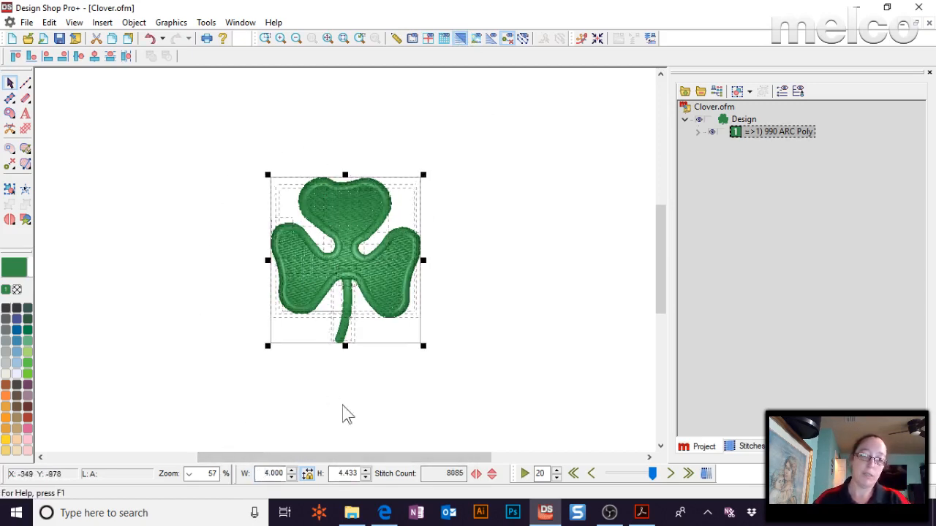
{"action": "double_click", "coordinate": [271, 473]}
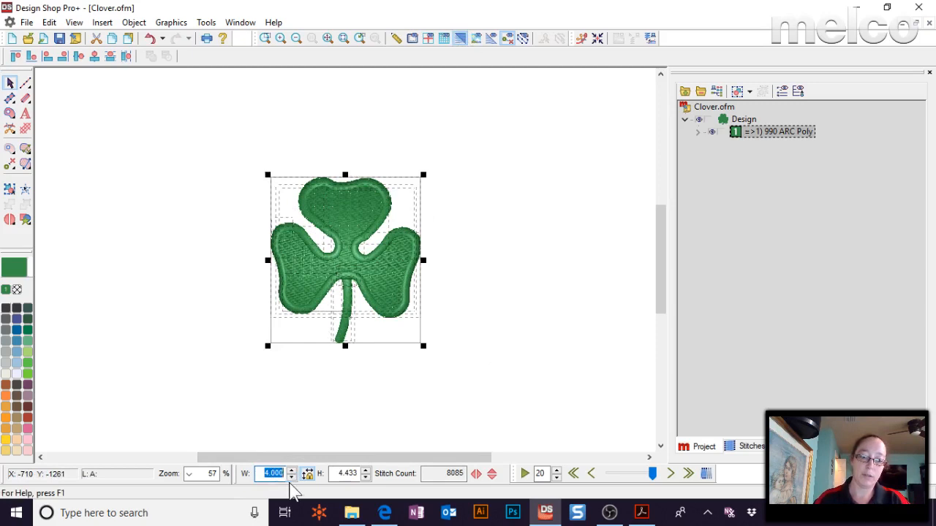
{"action": "left_click", "coordinate": [506, 318]}
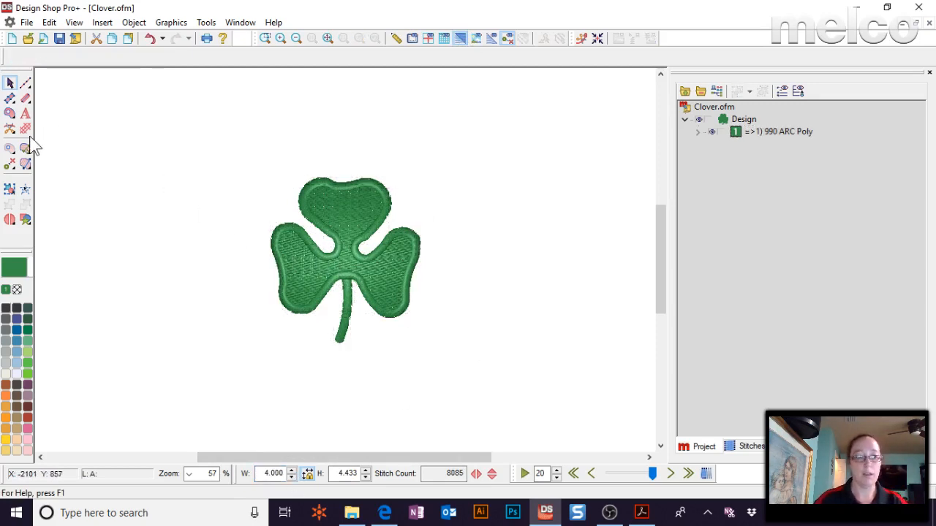
{"action": "left_click", "coordinate": [24, 113]}
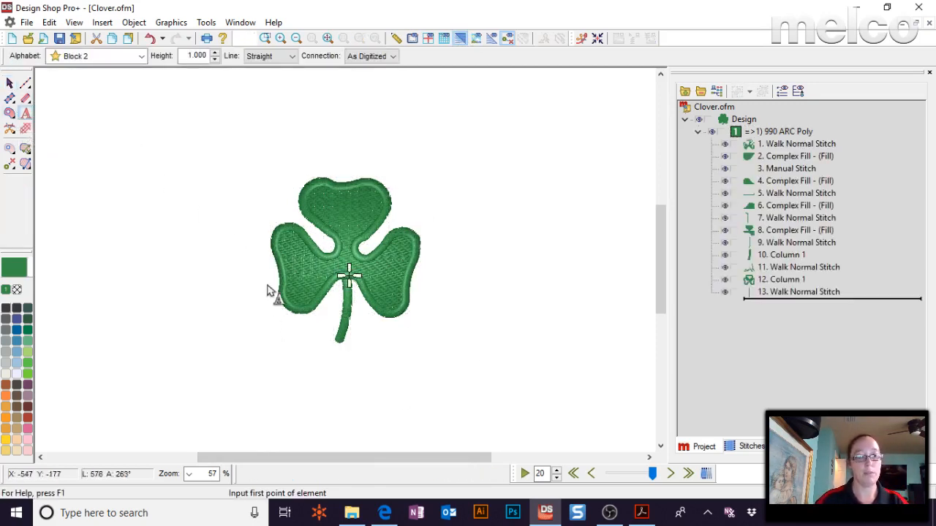
{"action": "left_click", "coordinate": [334, 281]}
{"action": "type", "text": "Sa"}
{"action": "key", "text": "Return"}
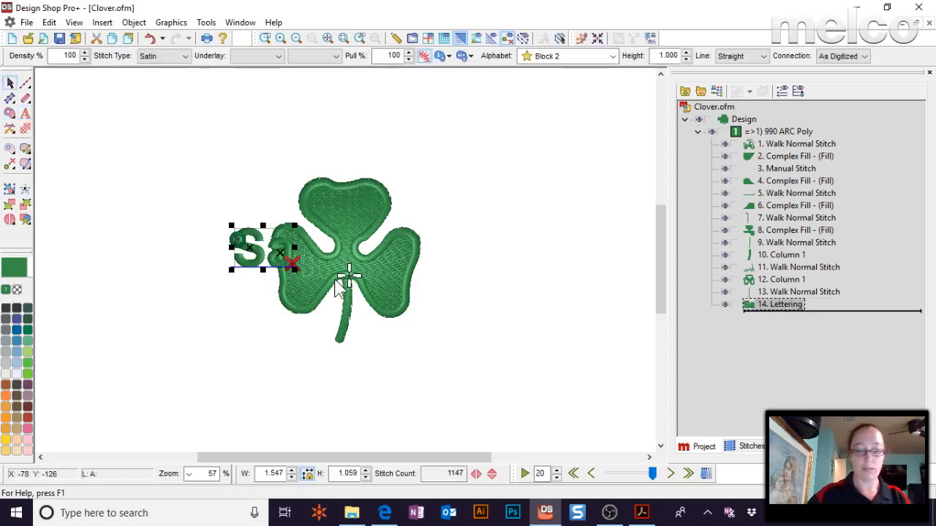
{"action": "key", "text": "Delete"}
- Draw a rectangular vector fill about 5.41 wide and 1.15 high across the middle of the clover
{"action": "mouse_move", "coordinate": [9, 114]}
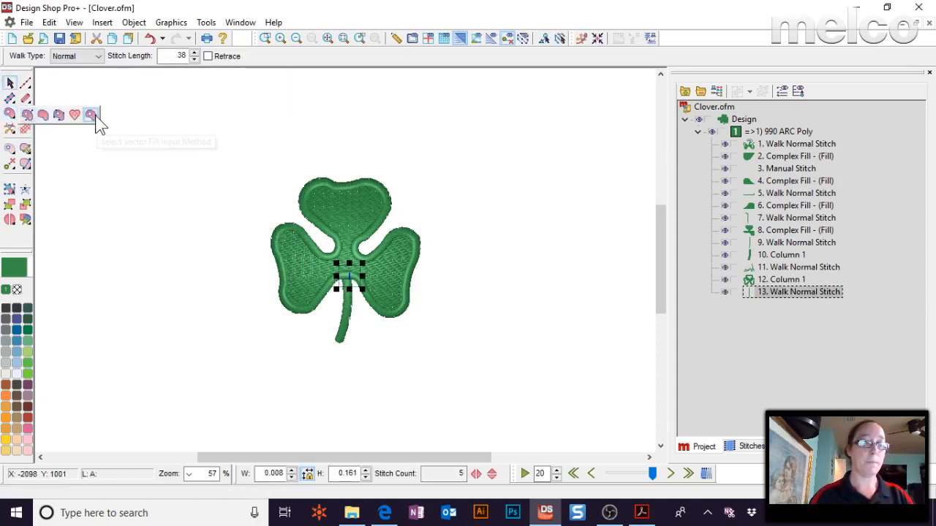
{"action": "left_click", "coordinate": [90, 115]}
{"action": "left_click", "coordinate": [246, 236]}
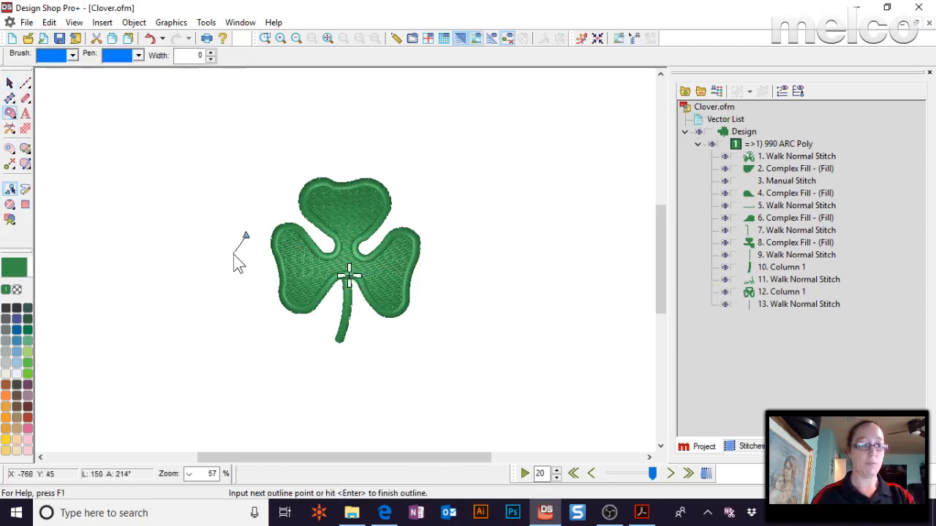
{"action": "left_click", "coordinate": [26, 205]}
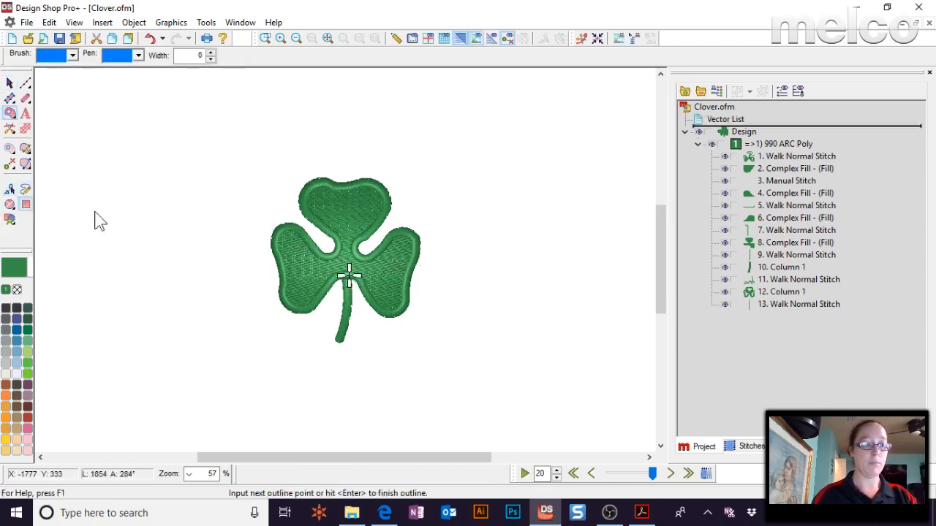
{"action": "left_click", "coordinate": [246, 239]}
{"action": "left_click", "coordinate": [450, 282]}
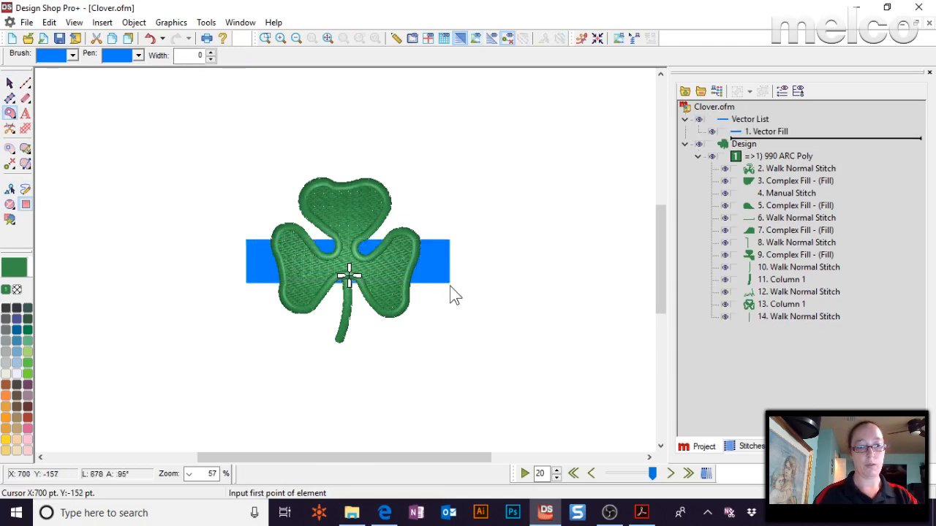
{"action": "key", "text": "Escape"}
- Set the vector rectangle's height to 1.228, scaling its width proportionally
{"action": "left_click", "coordinate": [770, 135]}
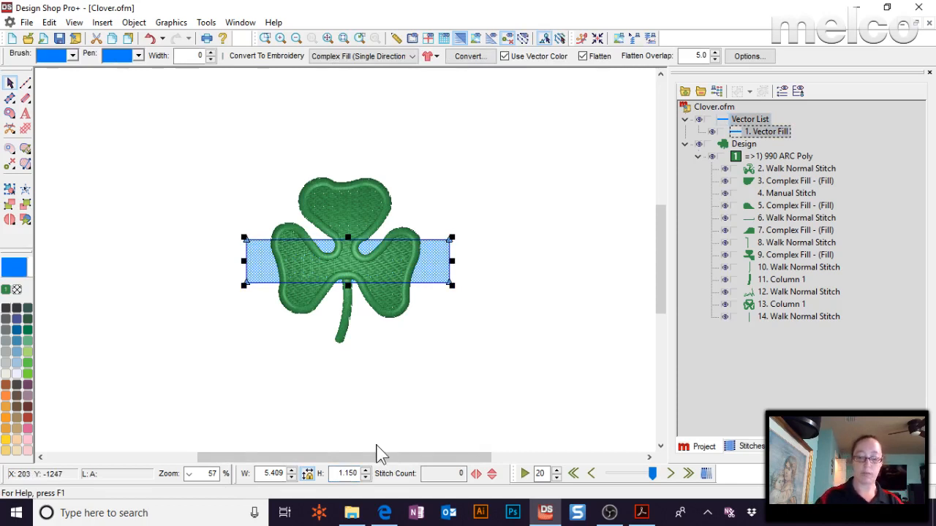
{"action": "double_click", "coordinate": [356, 475]}
{"action": "type", "text": ".4"}
{"action": "key", "text": "Return"}
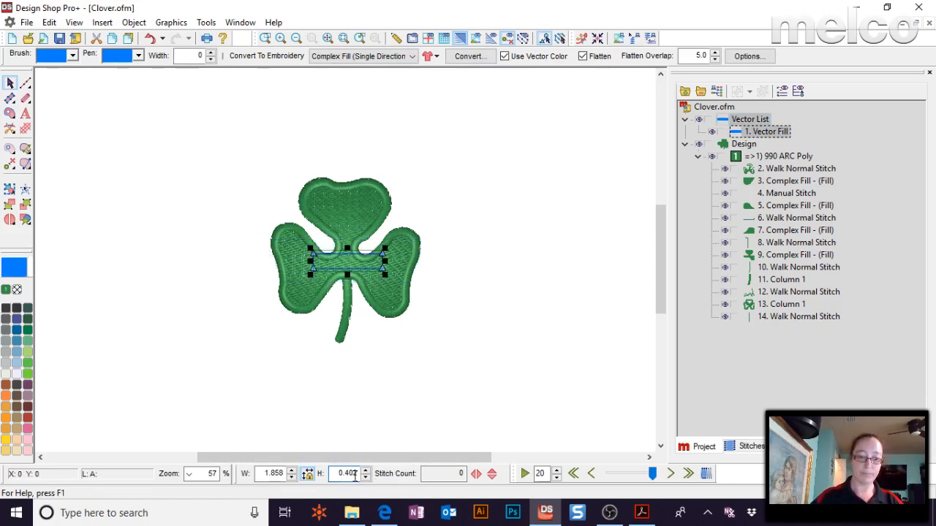
{"action": "type", "text": "1"}
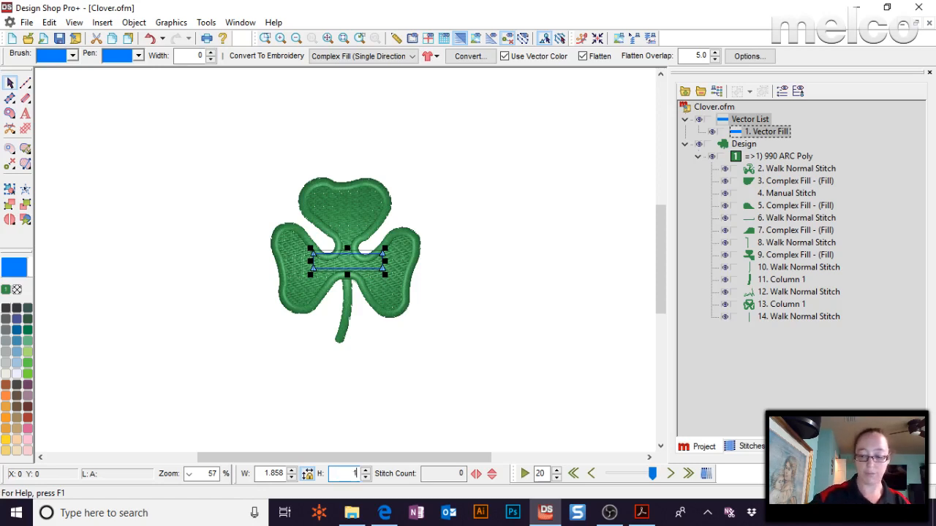
{"action": "type", "text": ".228"}
{"action": "key", "text": "Return"}
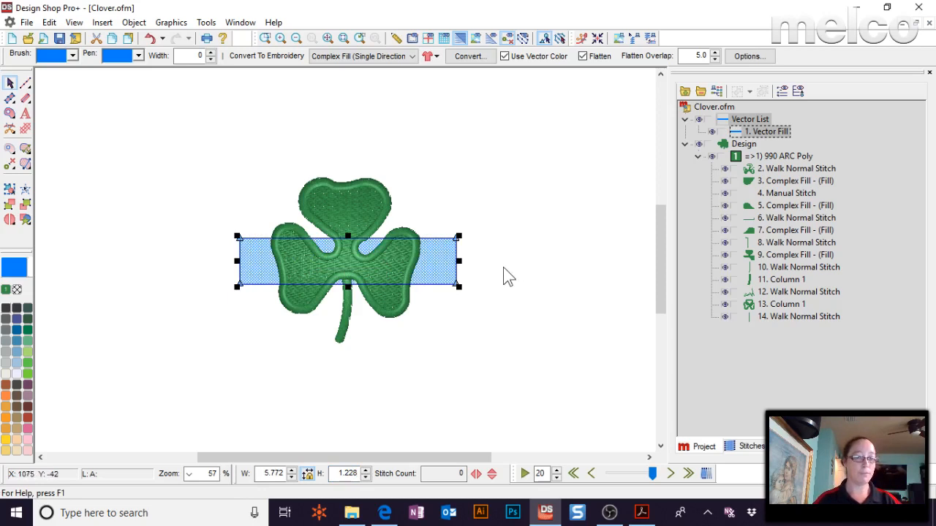
{"action": "left_click", "coordinate": [545, 260]}
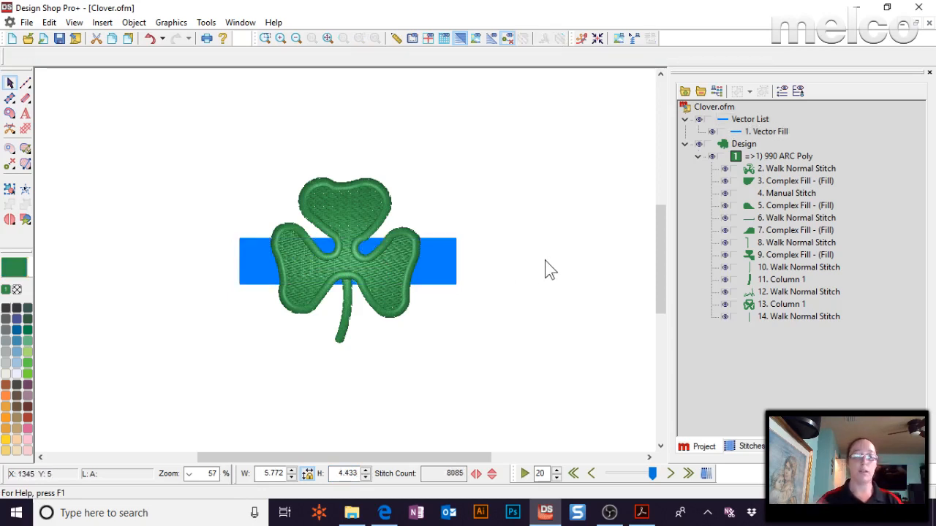
- Try subtracting the vector rectangle from the clover's large central complex fill, and undo the cut
{"action": "left_click", "coordinate": [359, 217]}
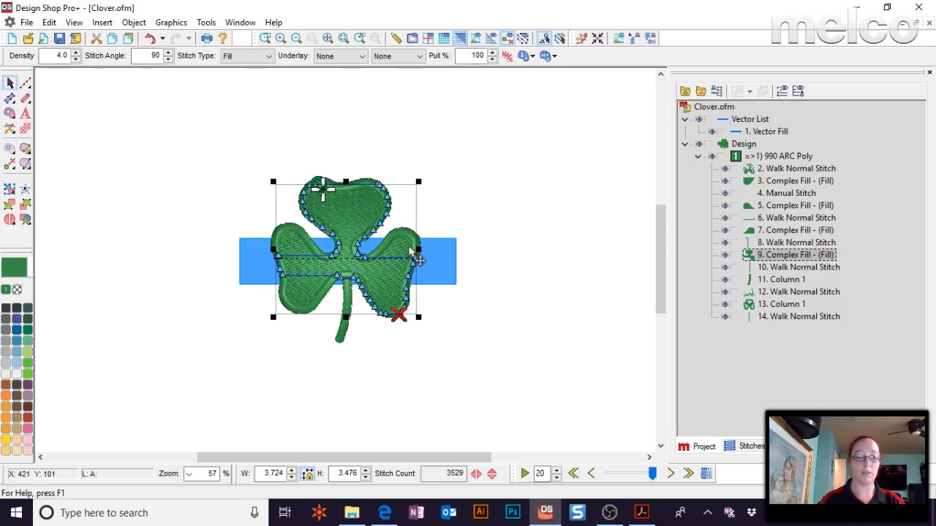
{"action": "left_click", "coordinate": [265, 38]}
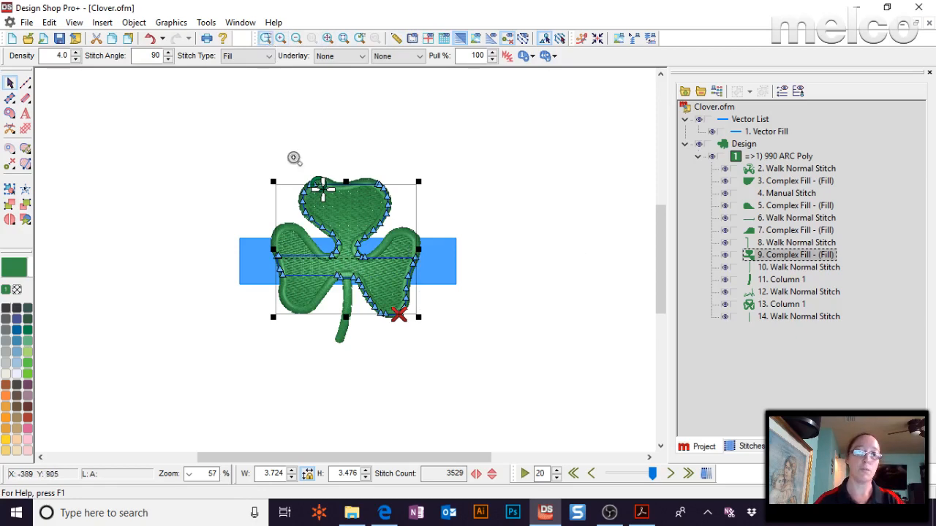
{"action": "left_click_drag", "start_coordinate": [247, 209], "coordinate": [461, 326]}
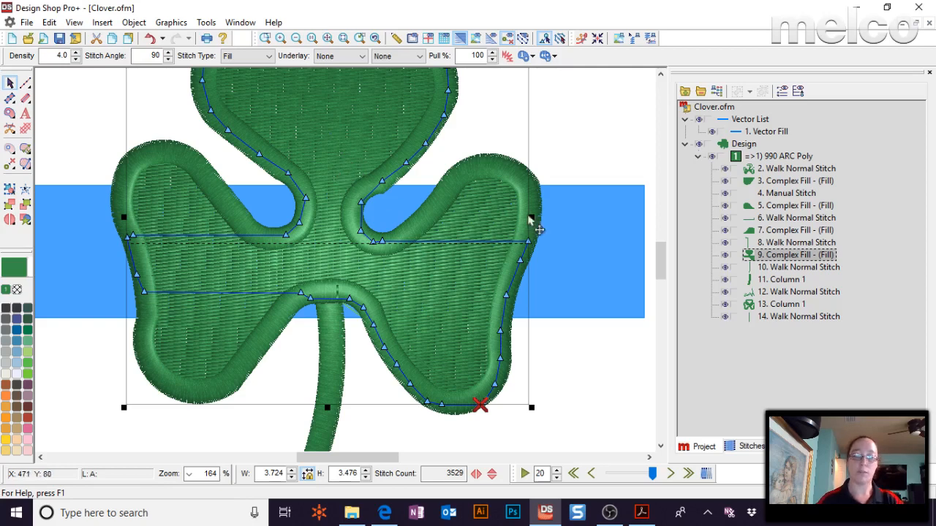
{"action": "left_click", "coordinate": [615, 225]}
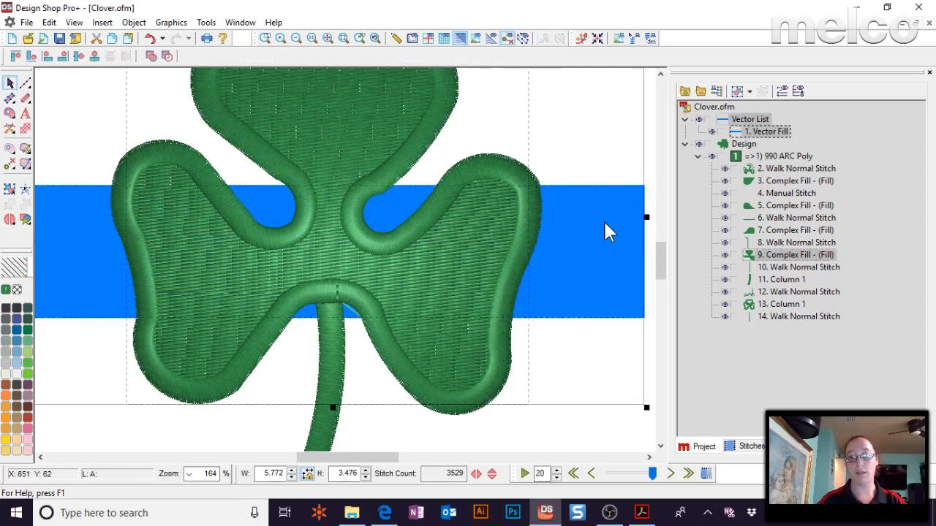
{"action": "left_click", "coordinate": [168, 57]}
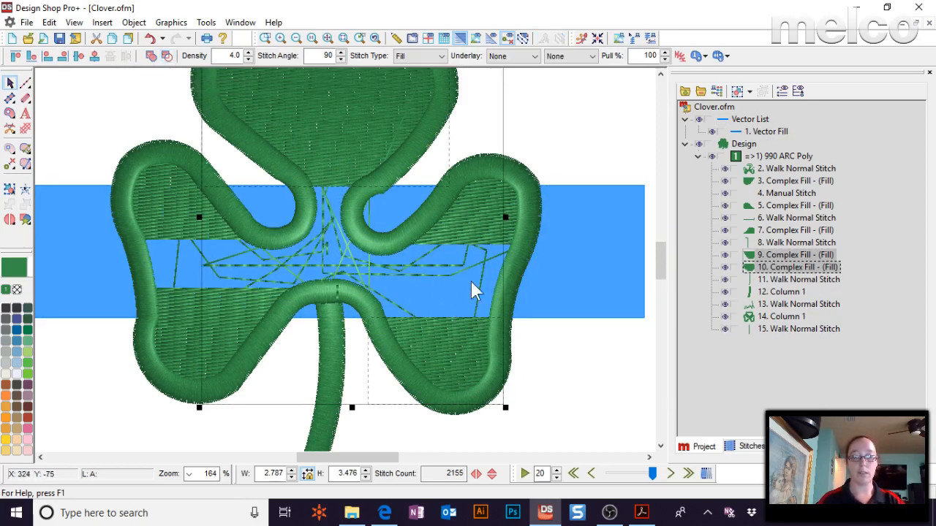
{"action": "left_click", "coordinate": [583, 398]}
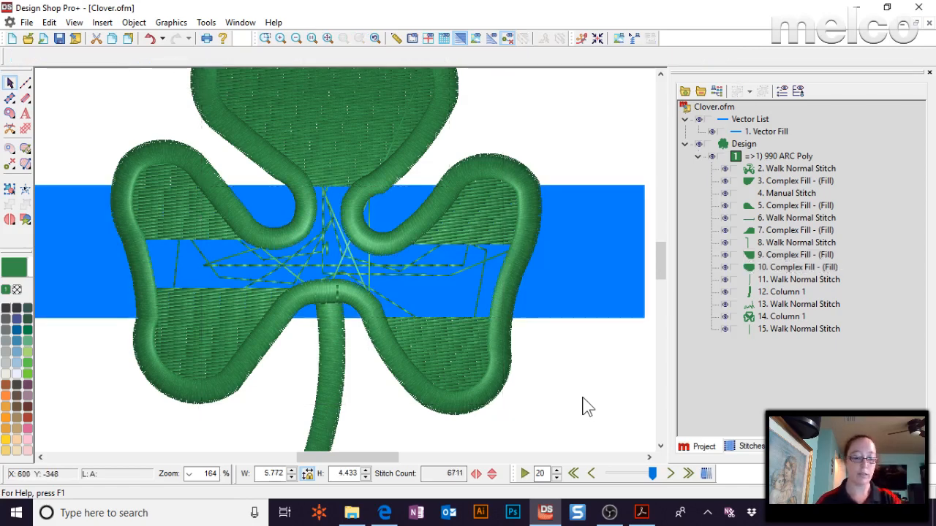
{"action": "key", "text": "ctrl+z"}
- Split the central complex fill across the neck of the top leaf, using new outline points at the rectangle's upper edge
{"action": "left_click", "coordinate": [349, 140]}
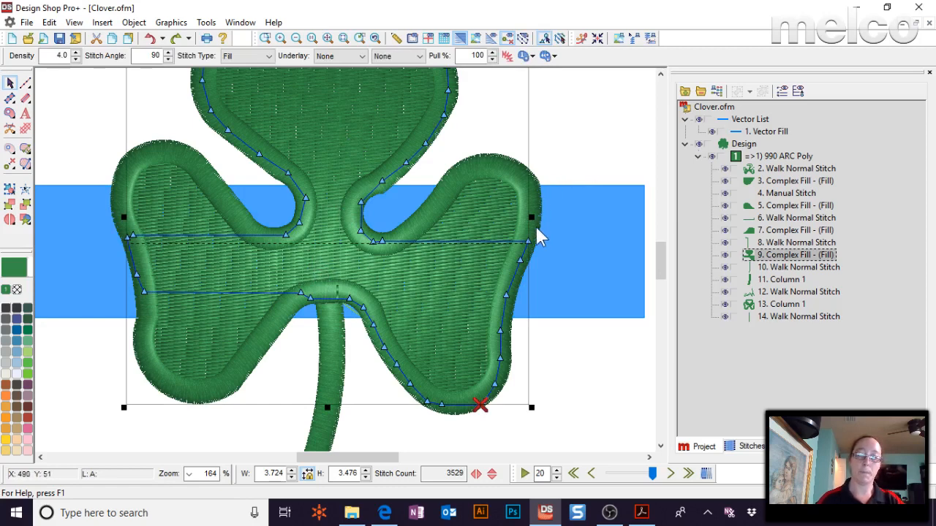
{"action": "left_click", "coordinate": [297, 186]}
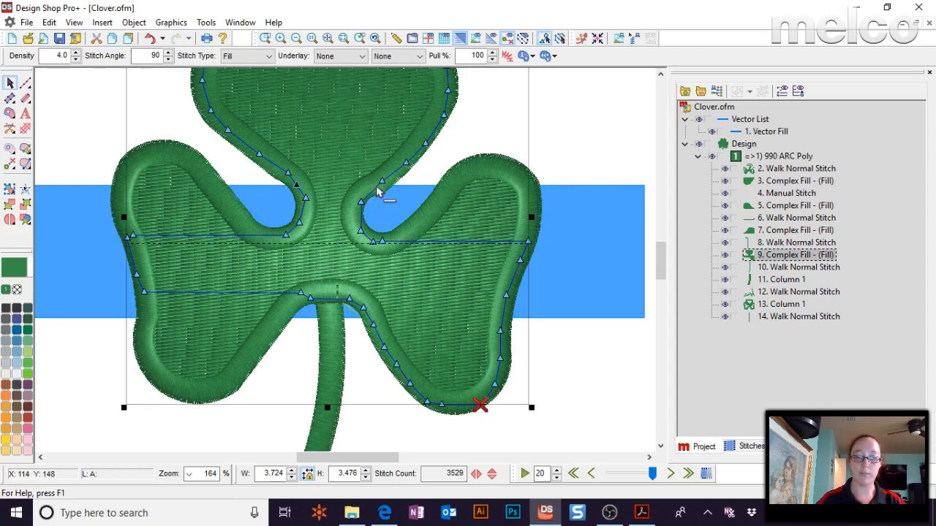
{"action": "left_click", "coordinate": [377, 187]}
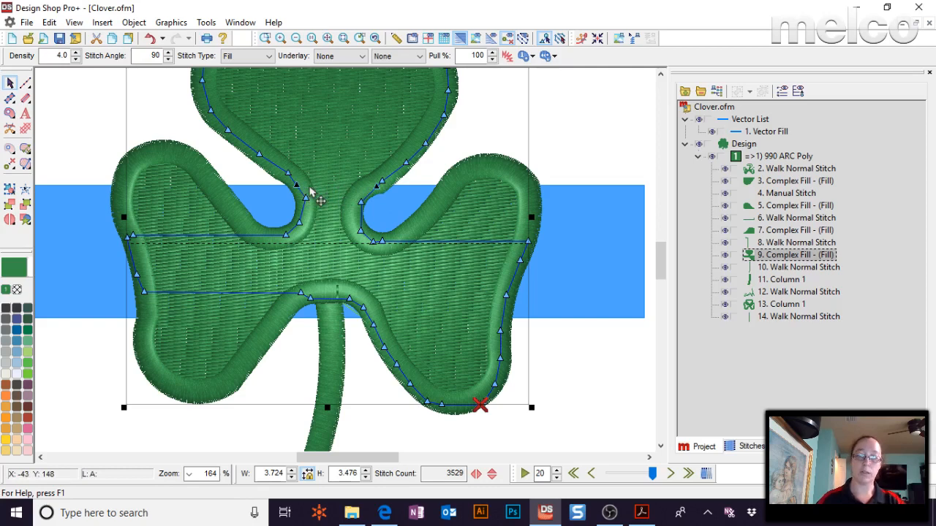
{"action": "left_click", "coordinate": [13, 226]}
{"action": "left_click", "coordinate": [550, 145]}
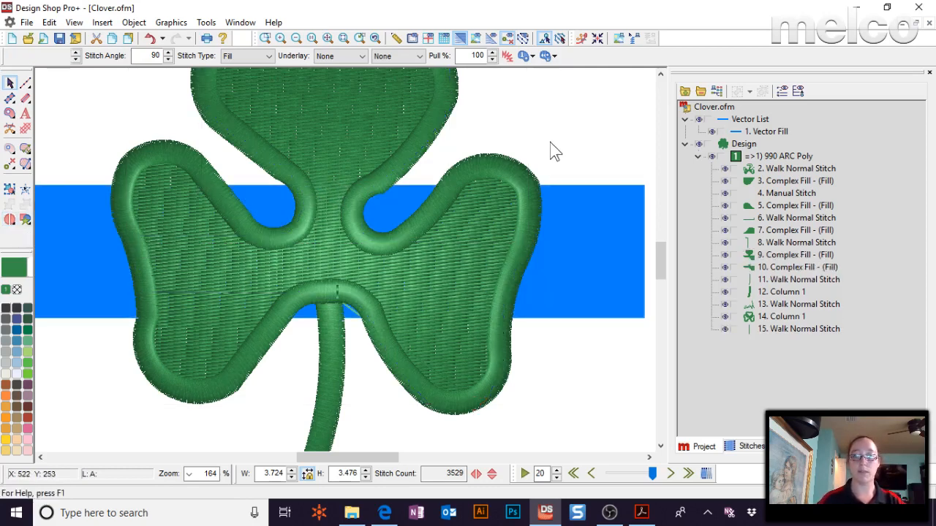
- Split the lower fill at the rectangle's lower edge on the right leaf and delete the middle piece inside the rectangle
{"action": "left_click", "coordinate": [374, 120]}
{"action": "left_click", "coordinate": [334, 244]}
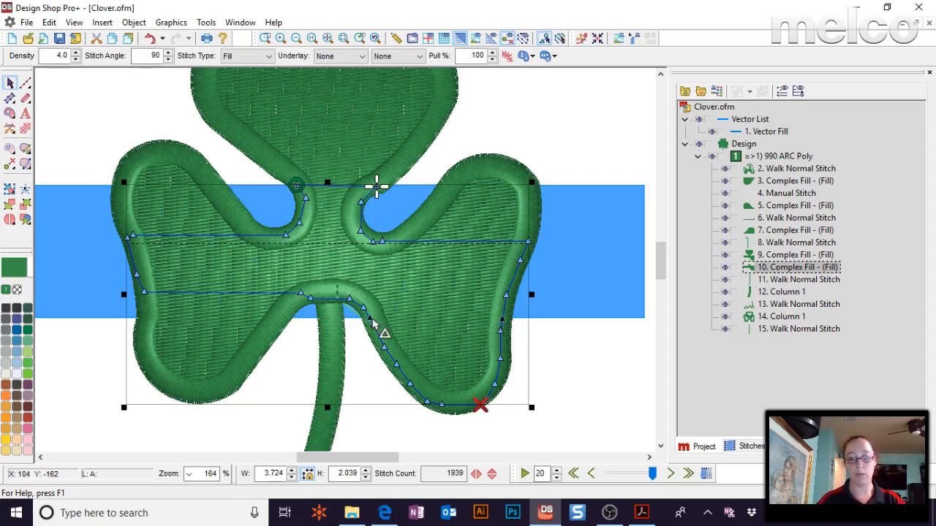
{"action": "left_click", "coordinate": [14, 223]}
{"action": "left_click", "coordinate": [619, 429]}
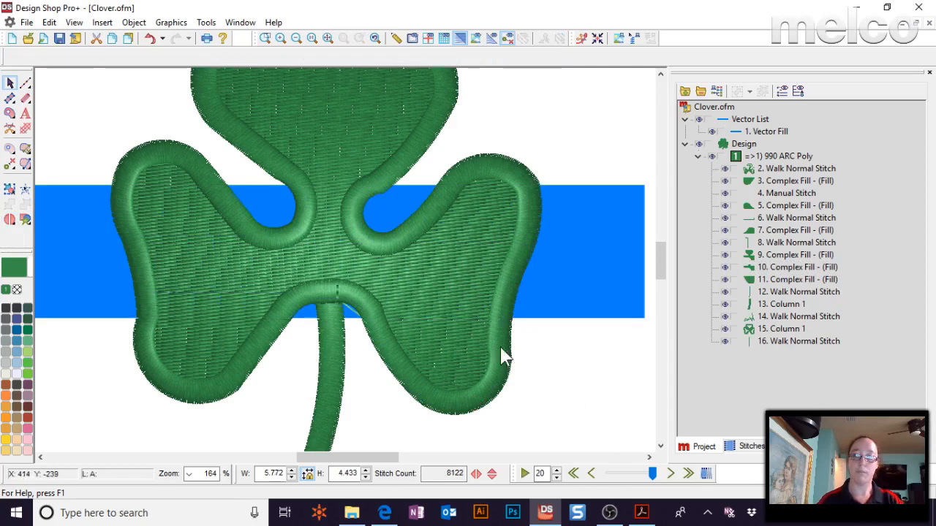
{"action": "left_click", "coordinate": [412, 298]}
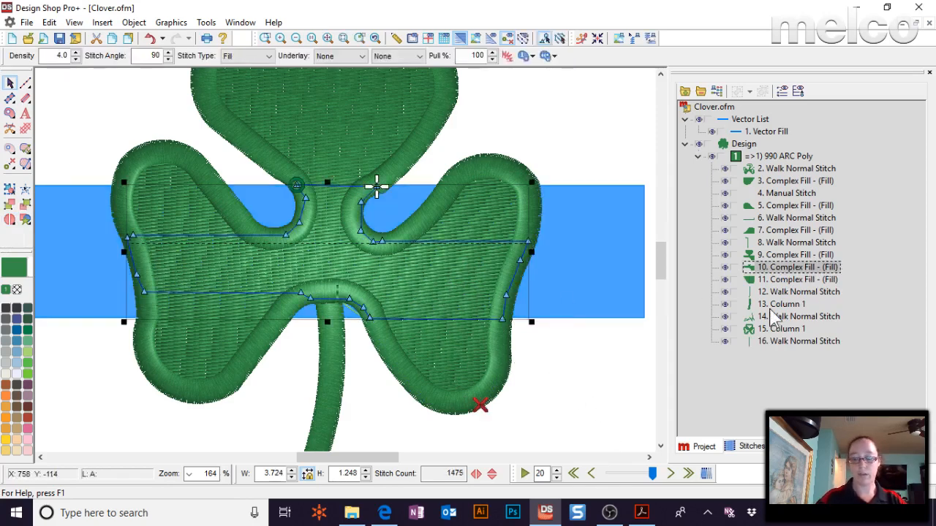
{"action": "key", "text": "Delete"}
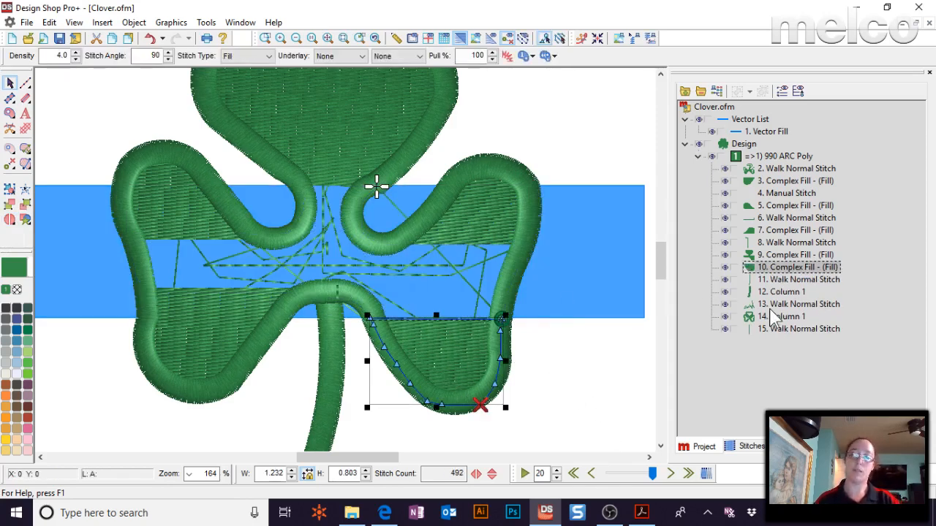
- Subtract the vector rectangle from the upper complex fill of the right leaf
{"action": "left_click", "coordinate": [497, 222]}
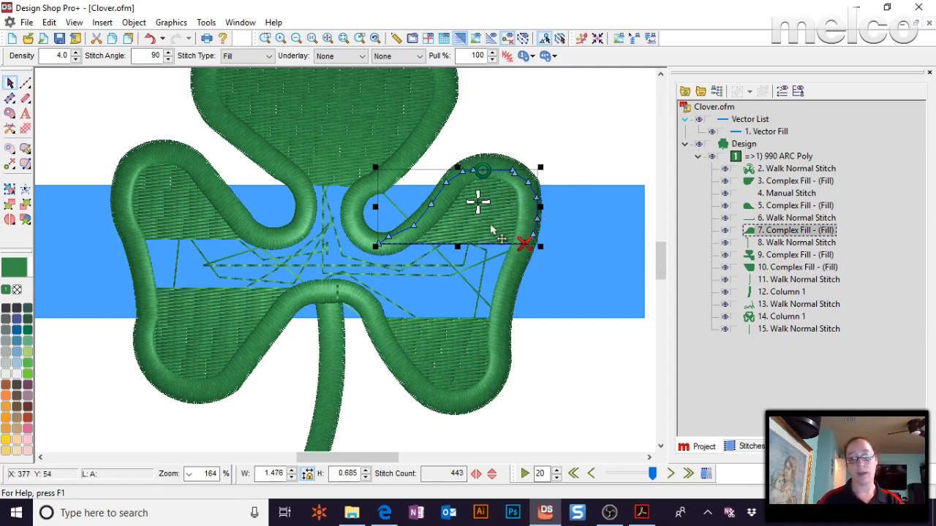
{"action": "left_click", "coordinate": [598, 225]}
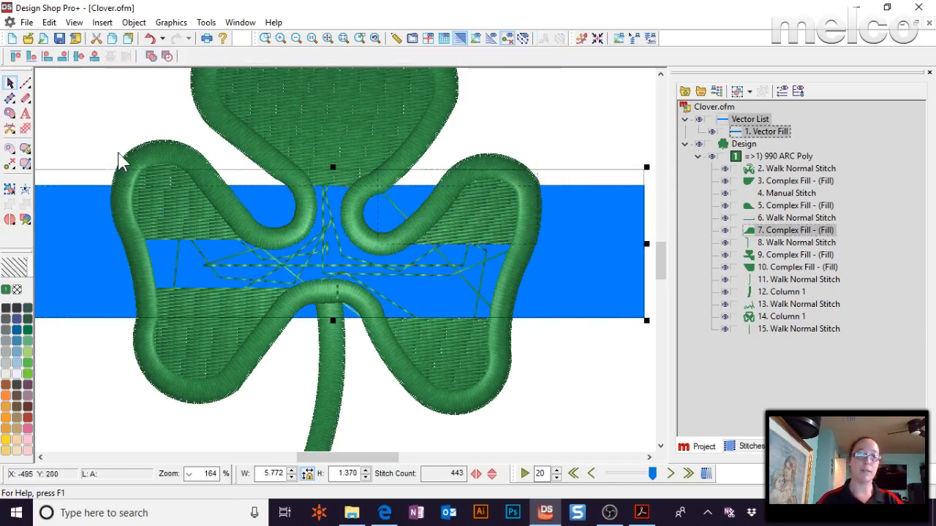
{"action": "left_click", "coordinate": [167, 58]}
{"action": "left_click", "coordinate": [593, 134]}
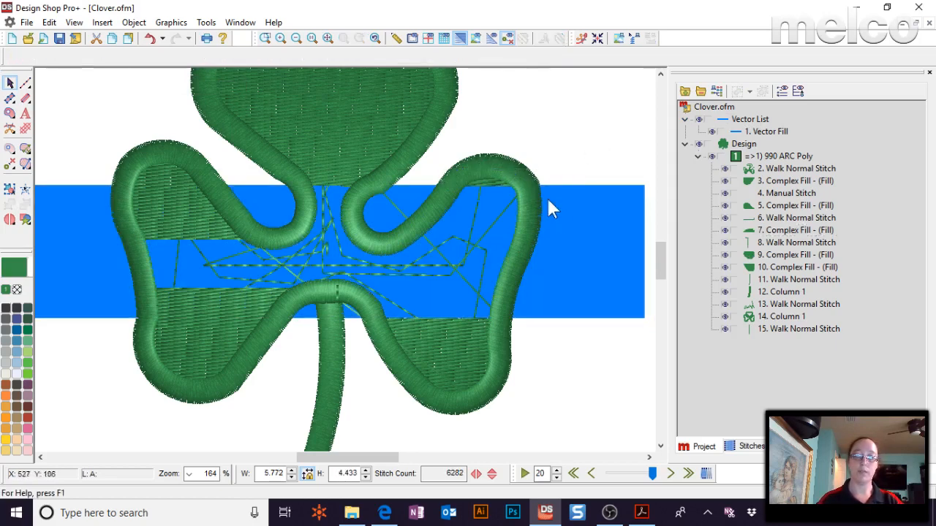
- Subtract the vector rectangle from the upper complex fill of the left leaf
{"action": "left_click", "coordinate": [163, 194]}
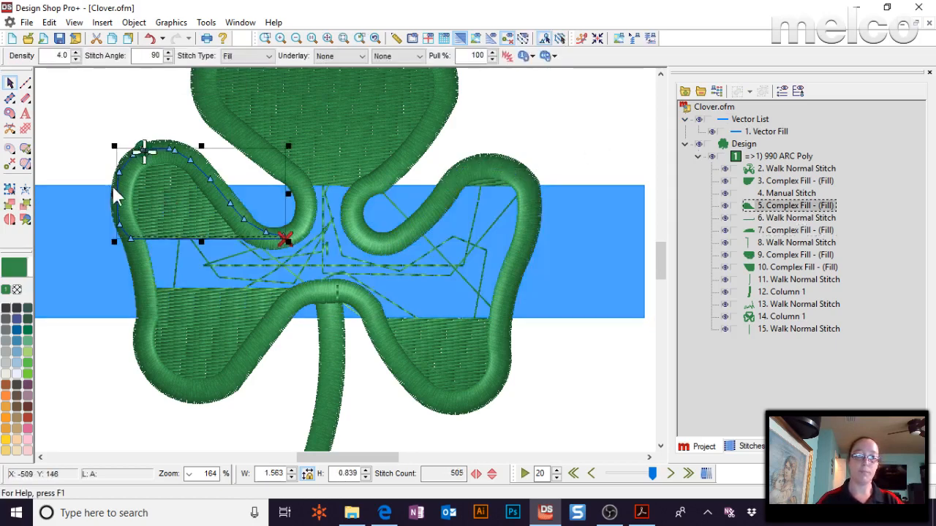
{"action": "left_click", "coordinate": [62, 232], "text": "ctrl"}
{"action": "left_click", "coordinate": [168, 57]}
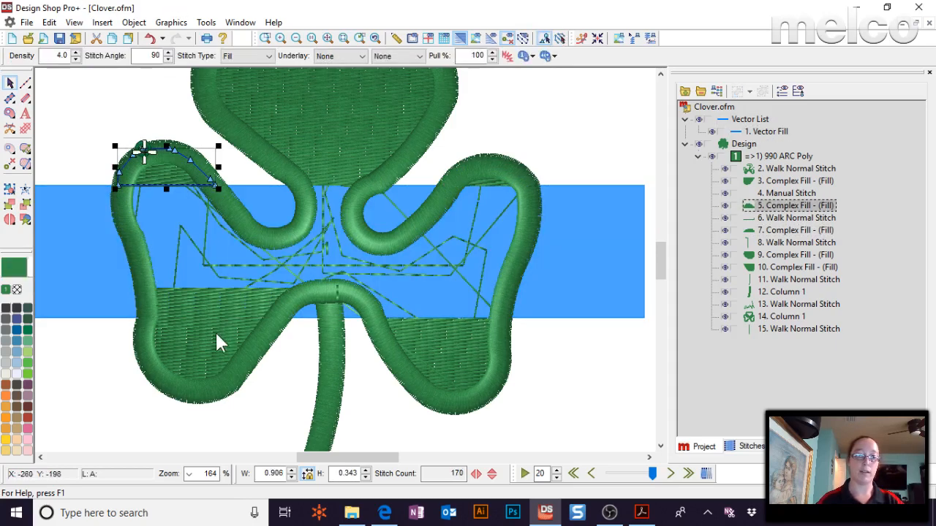
- Trim the left leaf's lower complex fill at the rectangle's lower edge by subtracting the vector rectangle from it
{"action": "left_click", "coordinate": [216, 336]}
{"action": "left_click", "coordinate": [94, 275], "text": "ctrl"}
{"action": "left_click", "coordinate": [171, 58]}
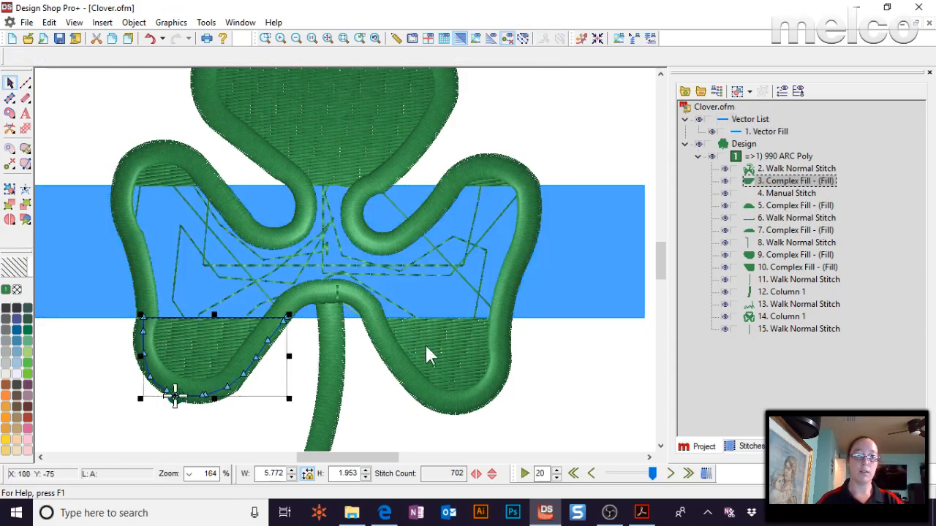
{"action": "left_click", "coordinate": [580, 402]}
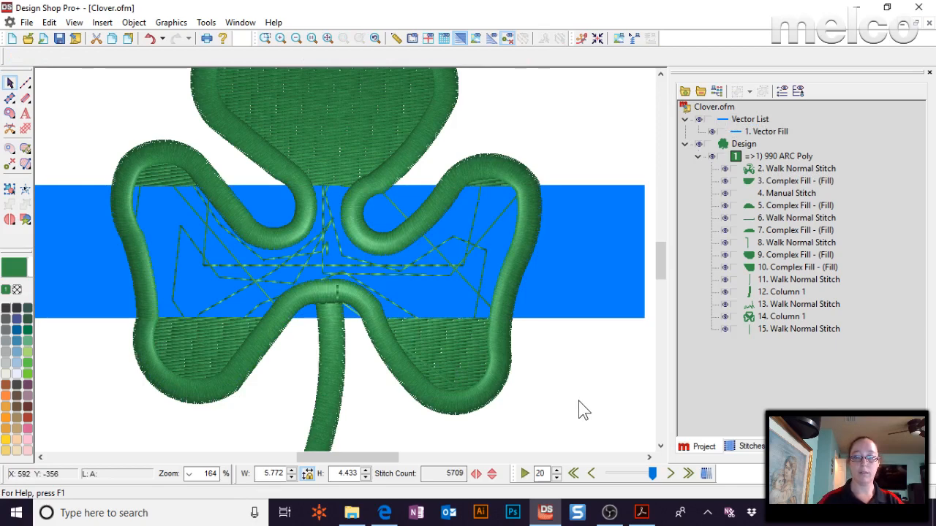
- Split the satin border column at the rectangle's upper edge, at the top leaf's left base and the left leaf's inner slope
{"action": "left_click", "coordinate": [365, 252]}
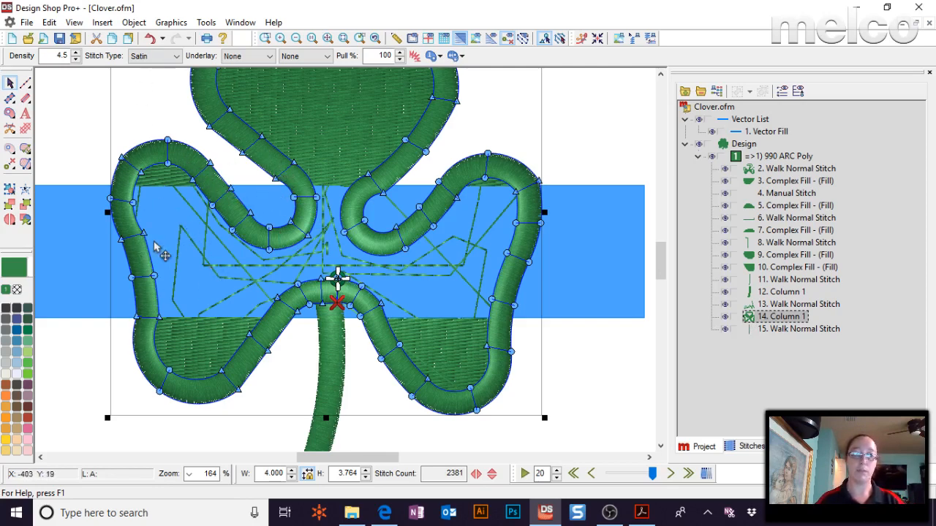
{"action": "left_click", "coordinate": [288, 187]}
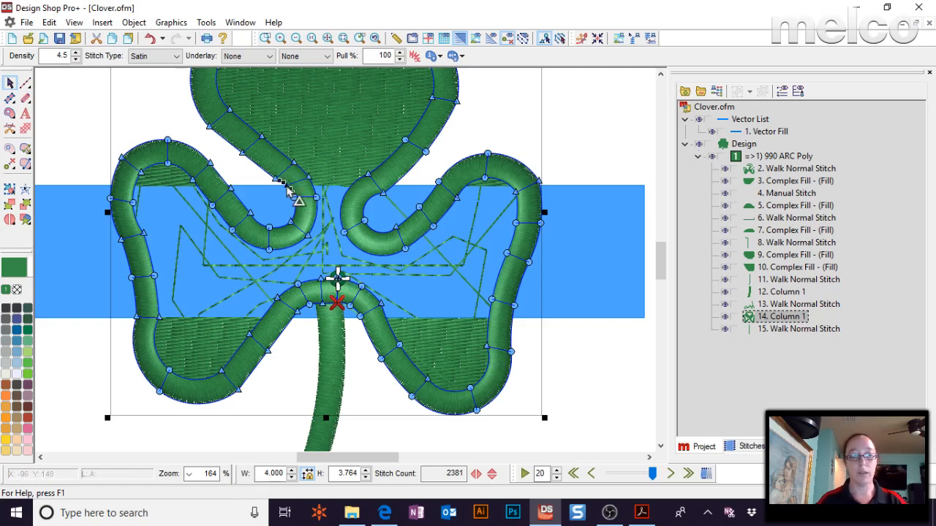
{"action": "left_click_drag", "start_coordinate": [312, 181], "coordinate": [313, 185]}
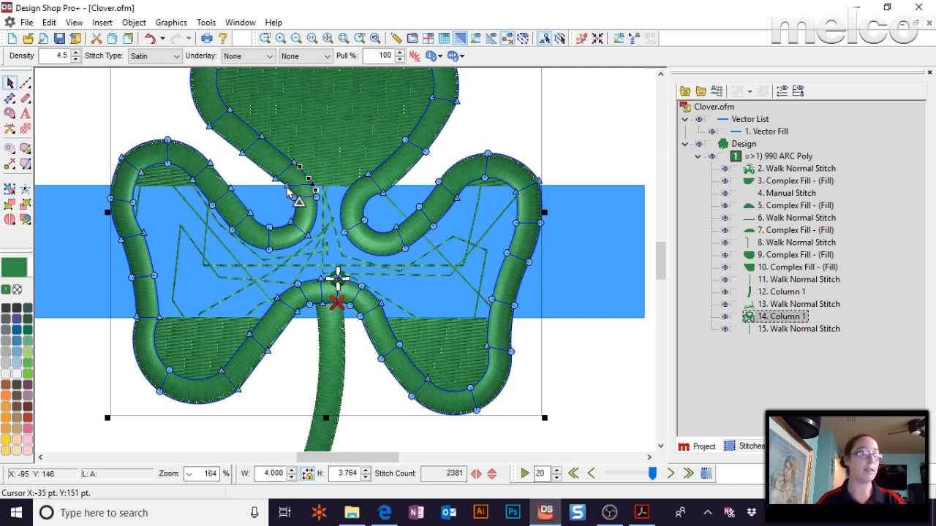
{"action": "left_click", "coordinate": [10, 219]}
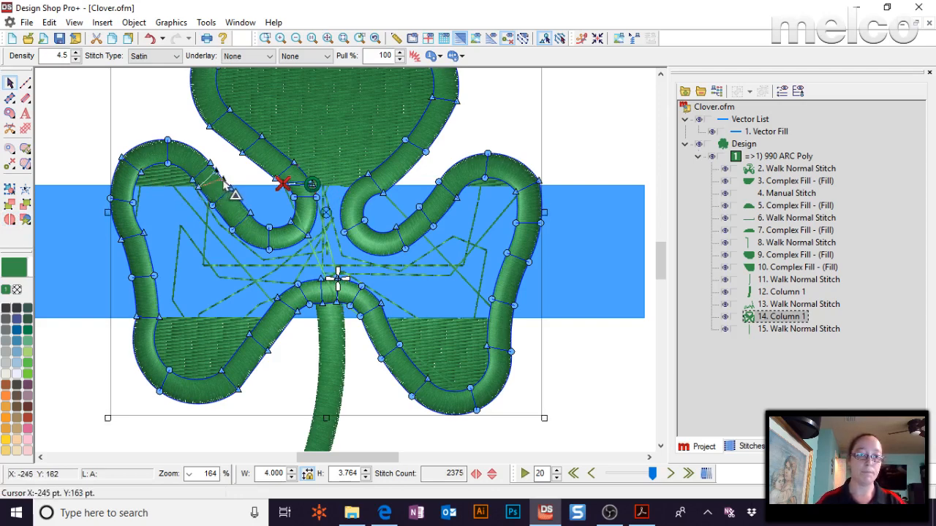
{"action": "left_click", "coordinate": [11, 219]}
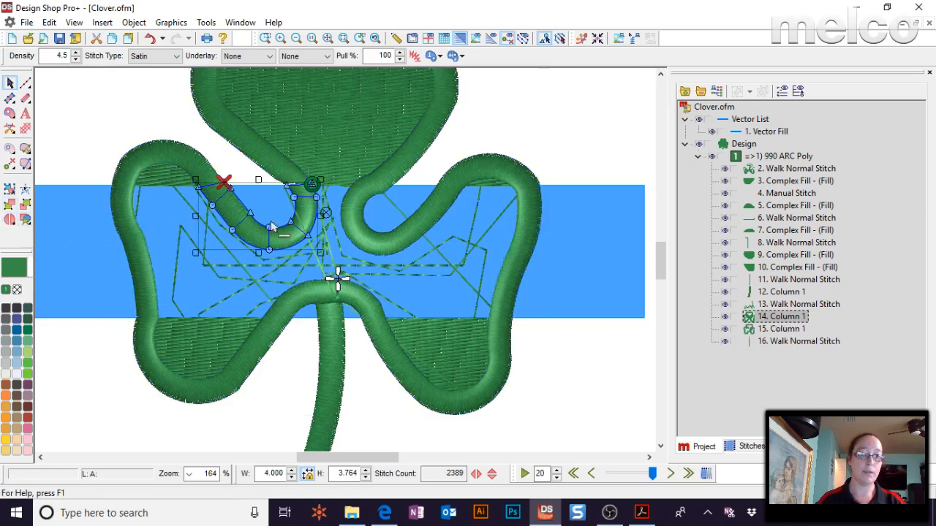
- Delete the split-off border loop between the left leaf and the top leaf
{"action": "left_click", "coordinate": [785, 329]}
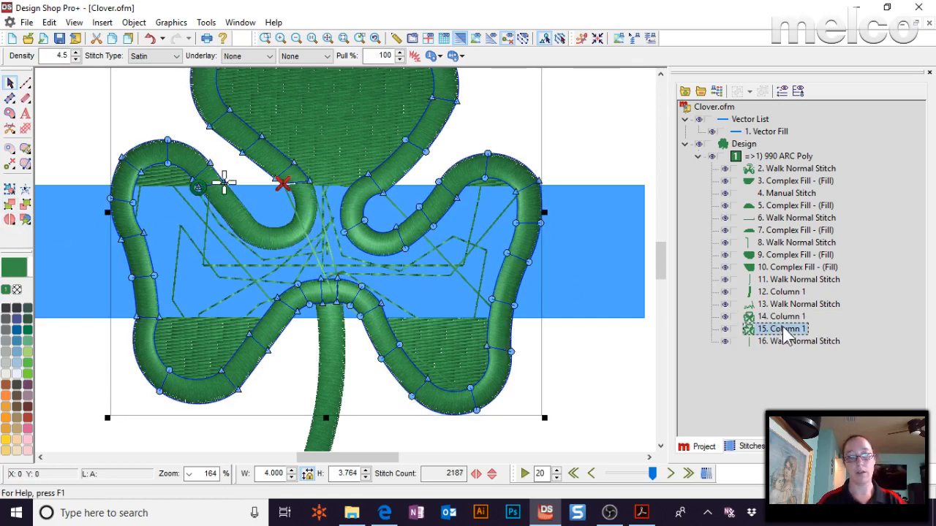
{"action": "left_click", "coordinate": [786, 320]}
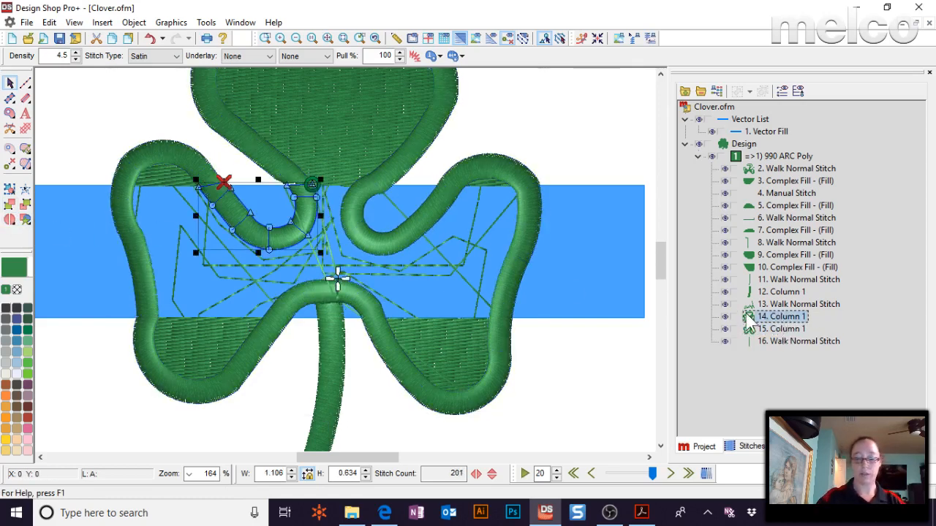
{"action": "key", "text": "Delete"}
{"action": "left_click", "coordinate": [583, 133]}
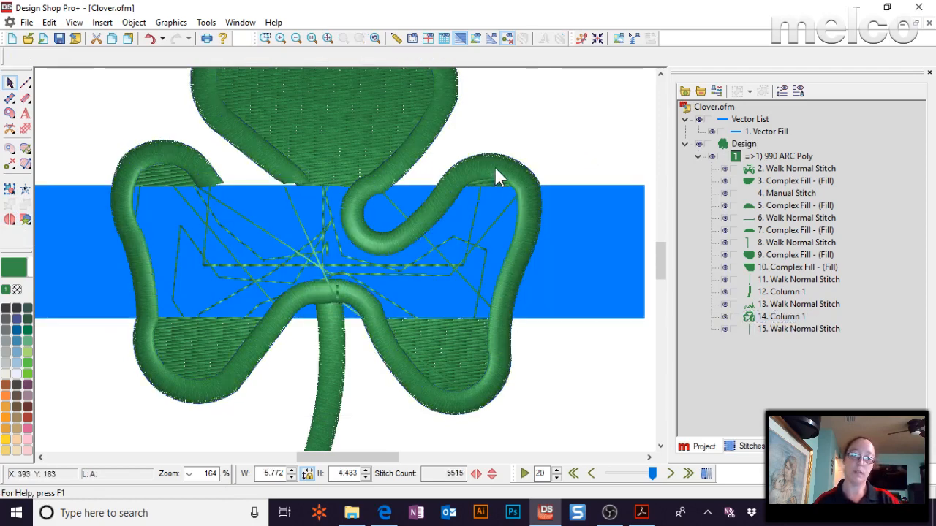
- Split the remaining border column at the top leaf's right base, using adjusted outline points near the rectangle's upper edge
{"action": "left_click", "coordinate": [494, 166]}
{"action": "left_click", "coordinate": [353, 188], "text": "ctrl"}
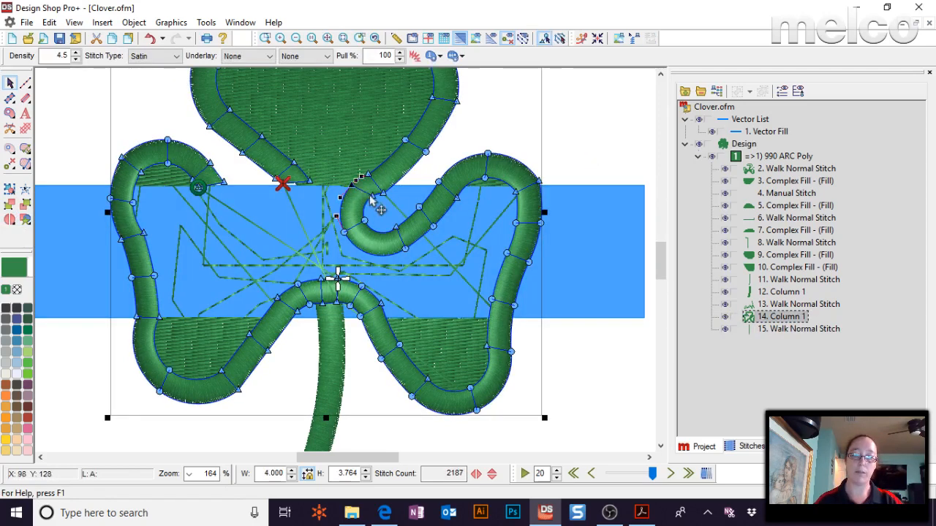
{"action": "left_click", "coordinate": [373, 196], "text": "ctrl"}
{"action": "left_click_drag", "start_coordinate": [375, 196], "coordinate": [391, 188]}
{"action": "left_click", "coordinate": [380, 192]}
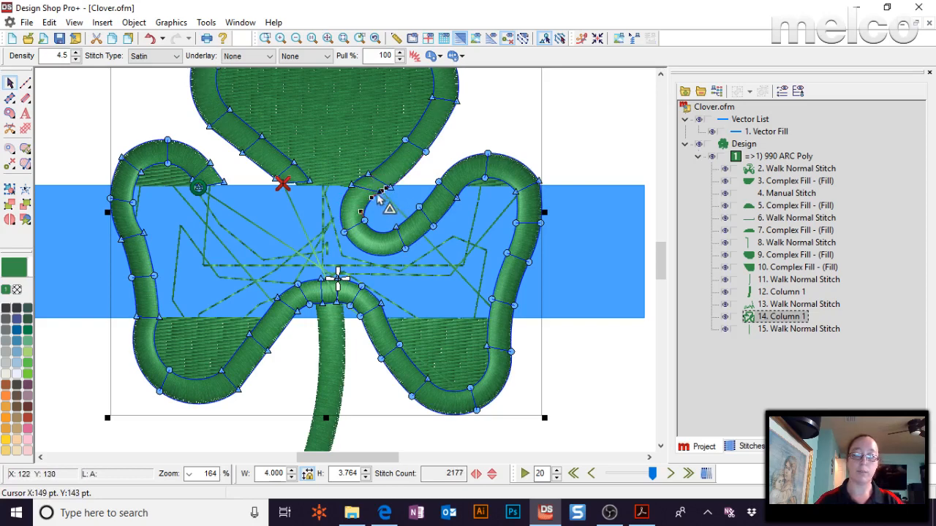
{"action": "left_click", "coordinate": [11, 220]}
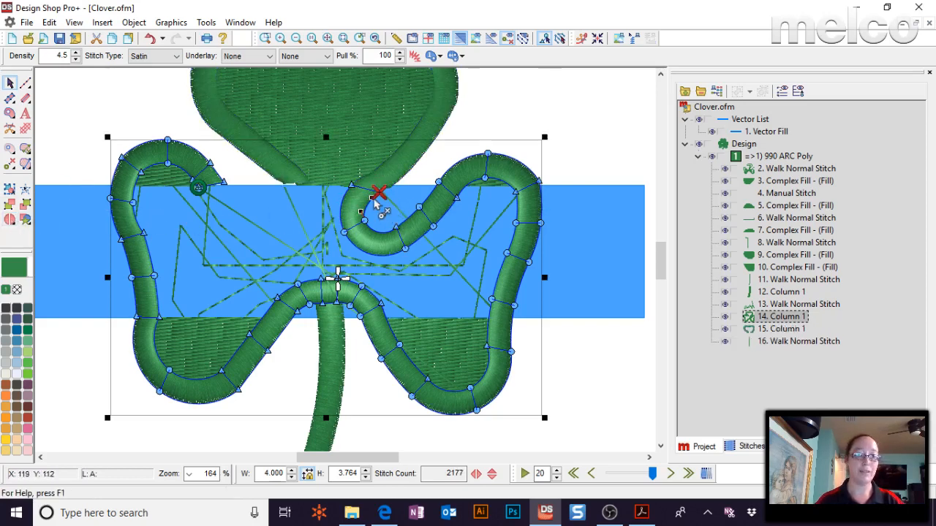
- Split the border at the rectangle's upper edge on the right leaf's inner slope and delete the loop beside the top leaf
{"action": "left_click", "coordinate": [435, 195]}
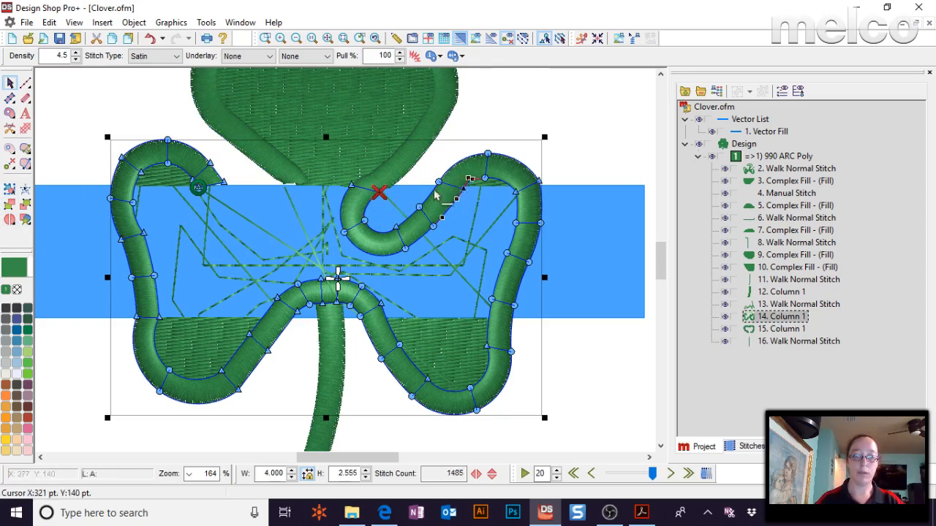
{"action": "left_click", "coordinate": [437, 184]}
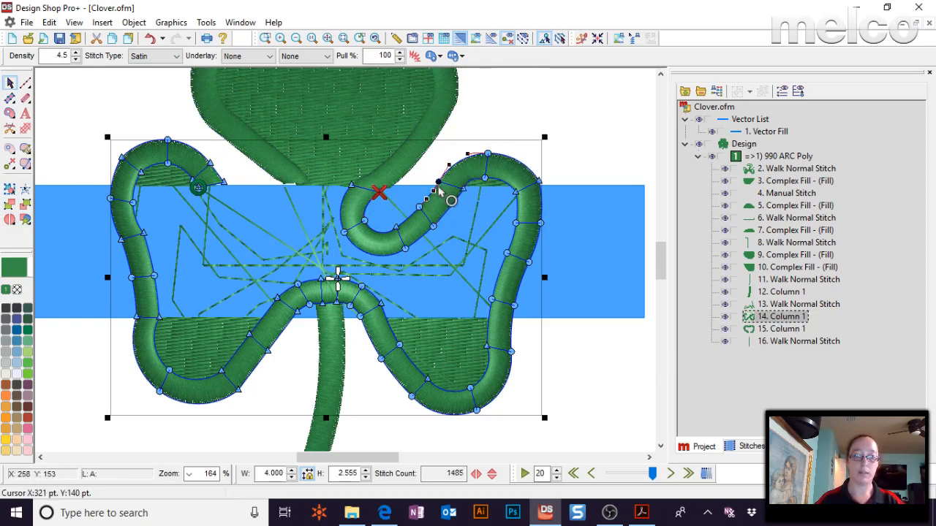
{"action": "left_click", "coordinate": [11, 220]}
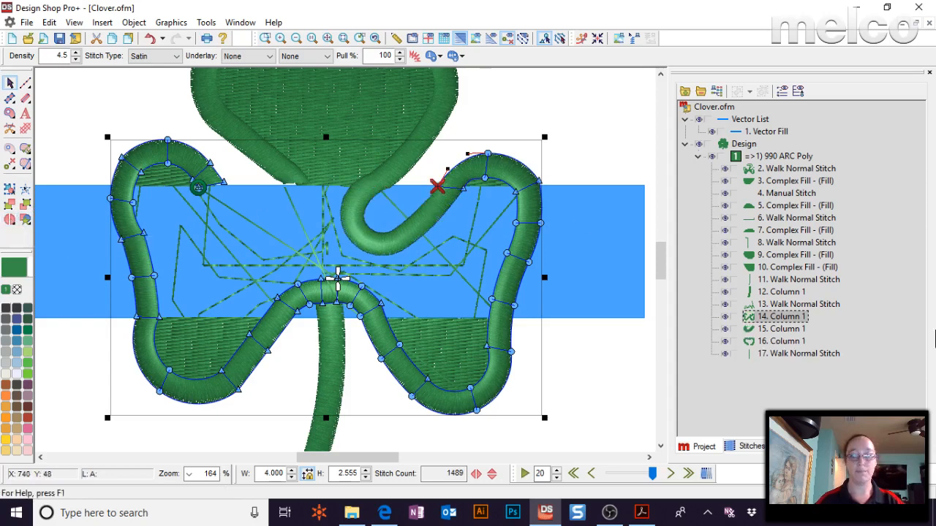
{"action": "left_click", "coordinate": [780, 331]}
{"action": "key", "text": "Delete"}
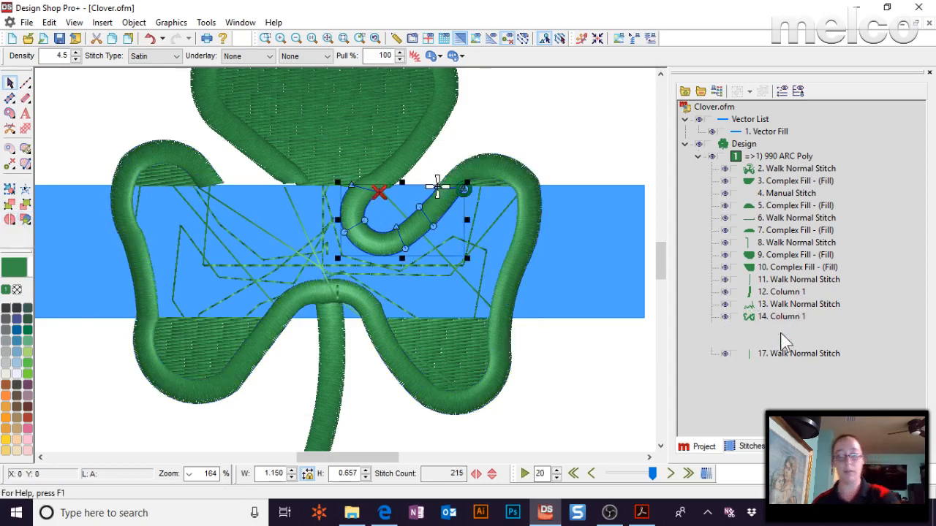
- Split the border column at the rectangle's lower edge on the right leaf's outer side, using a new outline point
{"action": "left_click", "coordinate": [531, 202]}
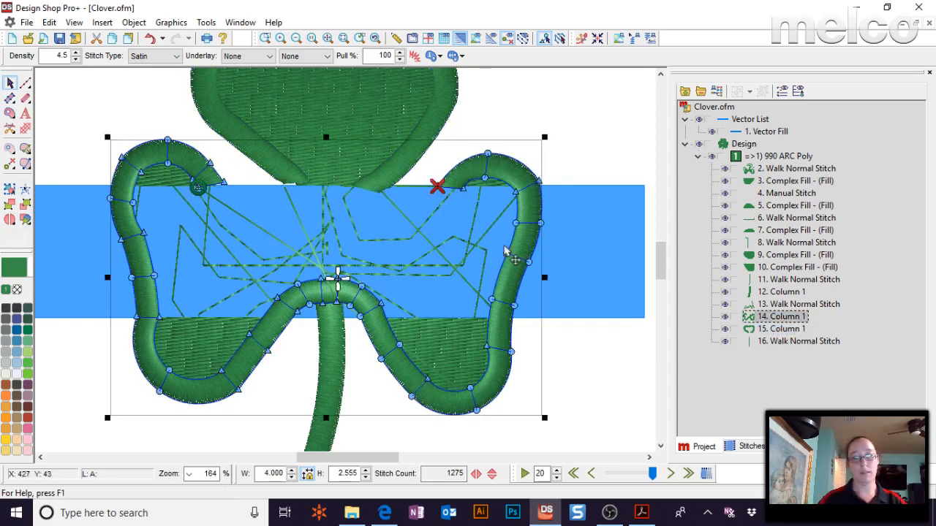
{"action": "left_click", "coordinate": [489, 320]}
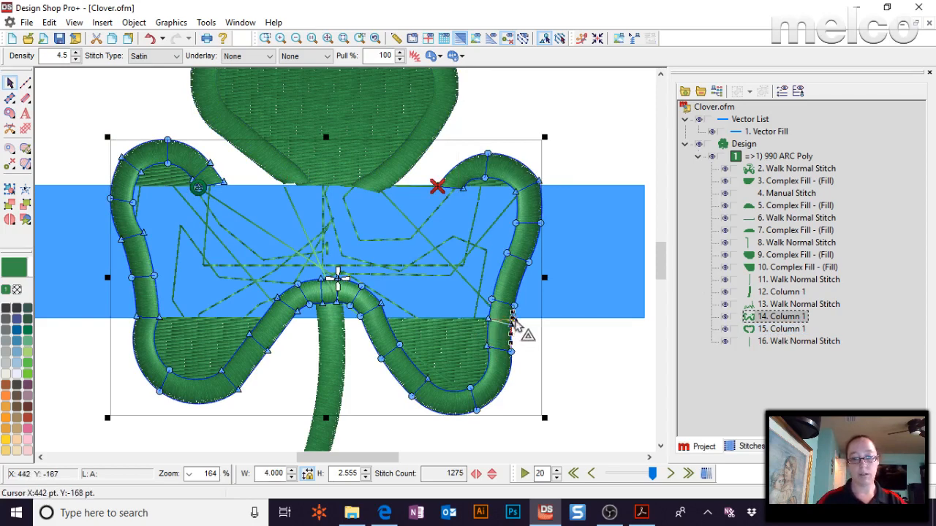
{"action": "left_click", "coordinate": [511, 316]}
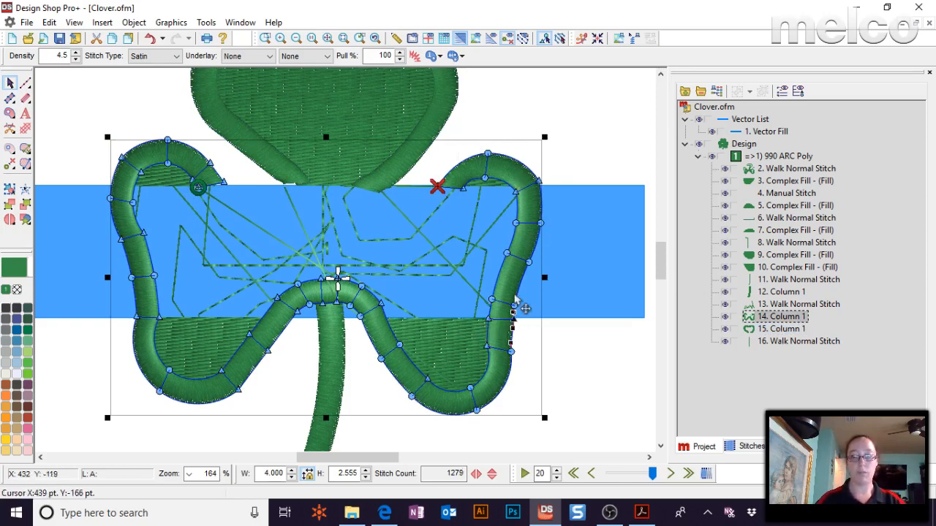
{"action": "left_click", "coordinate": [10, 219]}
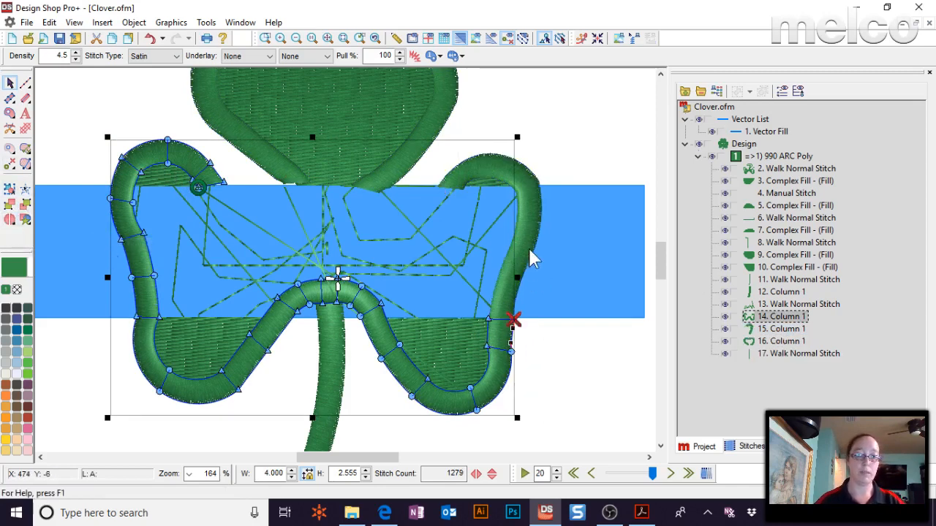
- Try deleting the whole right-leaf border piece above the lower cut, and undo the deletion
{"action": "left_click", "coordinate": [528, 247]}
{"action": "key", "text": "Delete"}
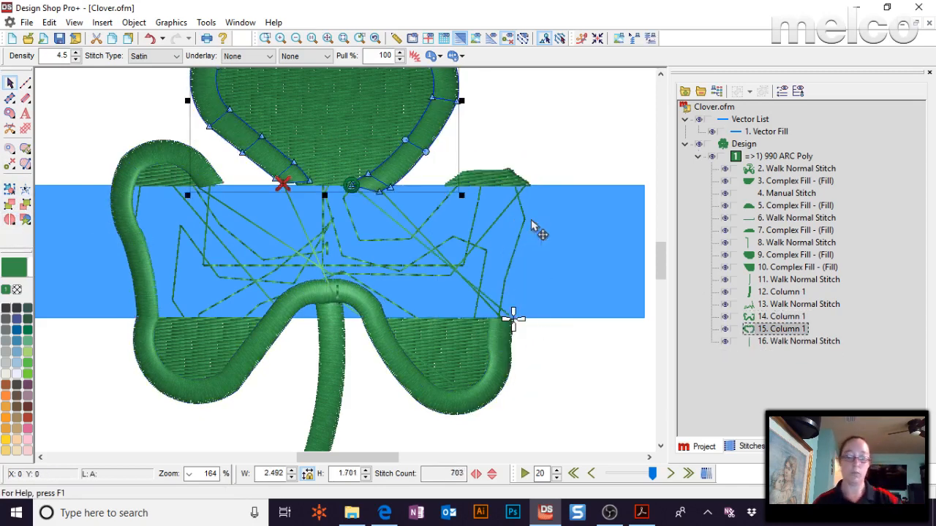
{"action": "key", "text": "ctrl+z"}
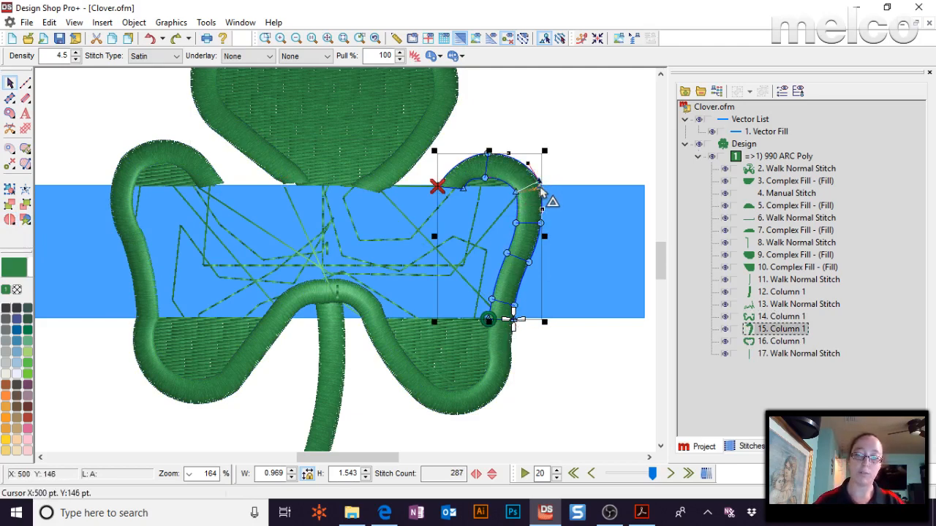
- Split the right leaf's outer border at the rectangle's upper edge and delete the piece inside the rectangle
{"action": "left_click", "coordinate": [541, 189]}
{"action": "left_click", "coordinate": [11, 220]}
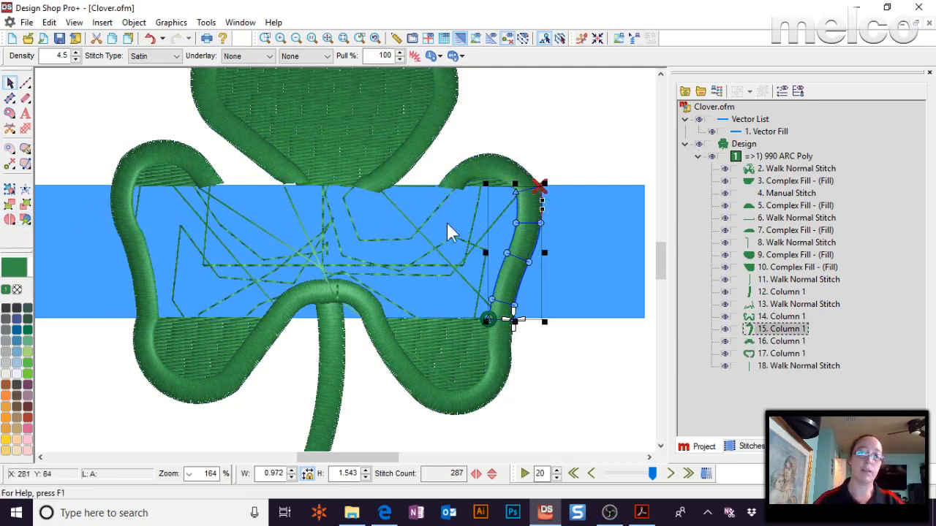
{"action": "left_click", "coordinate": [772, 343]}
{"action": "left_click", "coordinate": [773, 332]}
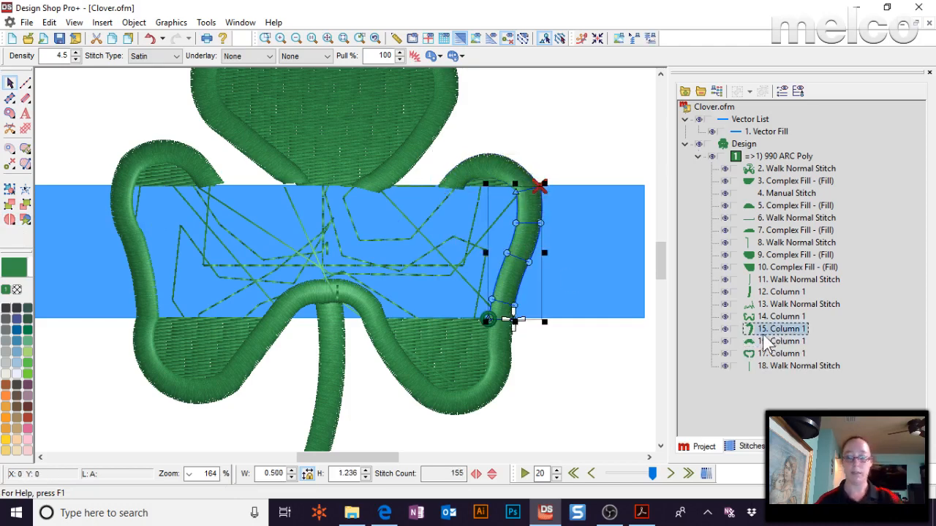
{"action": "key", "text": "Delete"}
- Split the border at the rectangle's lower edge on both sides of the stem and delete the arch above the stem
{"action": "left_click", "coordinate": [370, 287]}
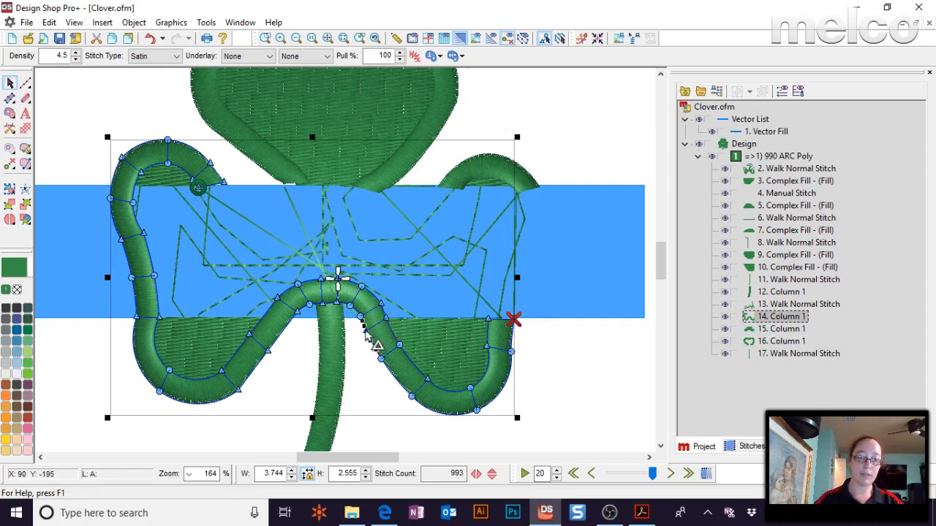
{"action": "left_click", "coordinate": [366, 327]}
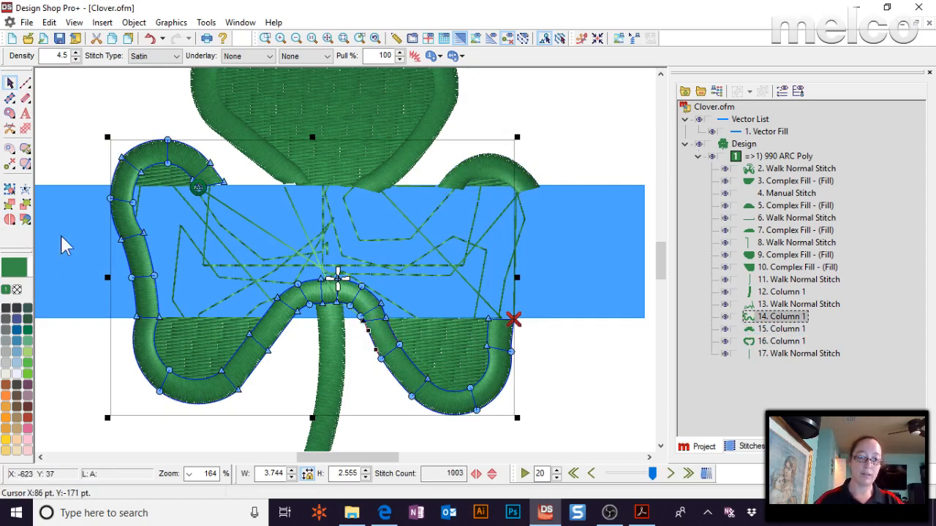
{"action": "left_click", "coordinate": [9, 221]}
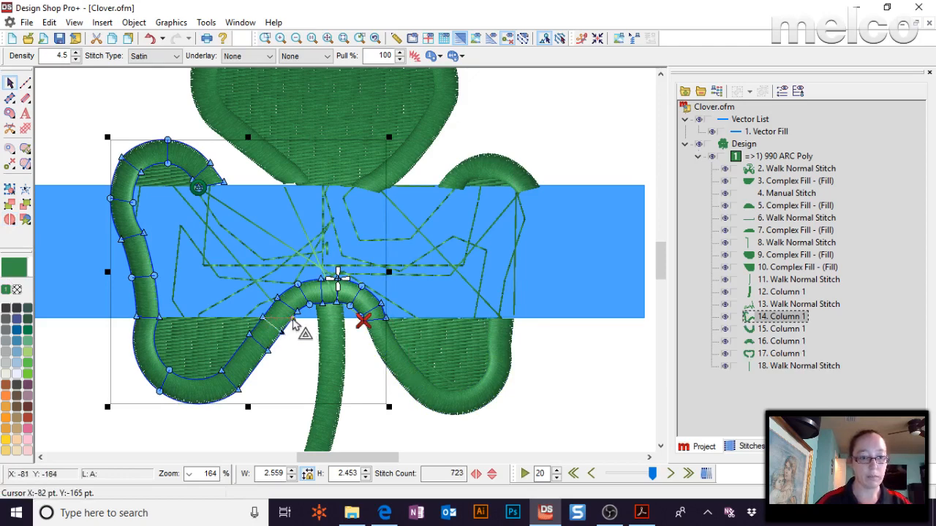
{"action": "left_click", "coordinate": [293, 320]}
{"action": "left_click", "coordinate": [8, 222]}
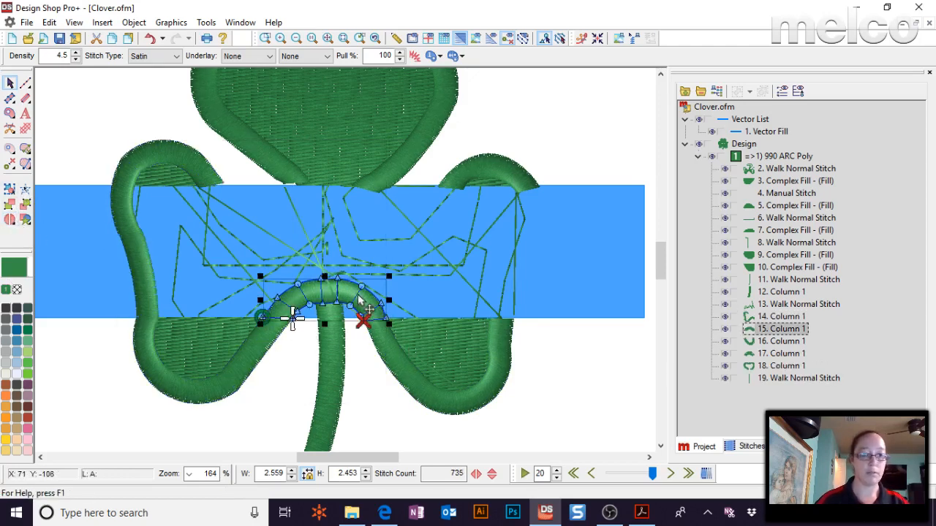
{"action": "key", "text": "Delete"}
- Split the left leaf's outer border at the rectangle's lower and upper edges and delete the piece inside the rectangle
{"action": "left_click", "coordinate": [137, 223]}
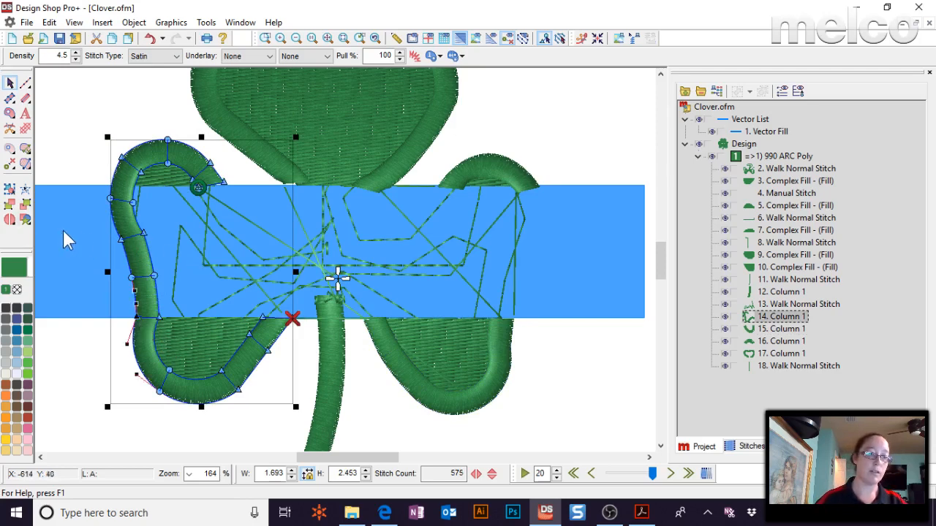
{"action": "left_click", "coordinate": [9, 222]}
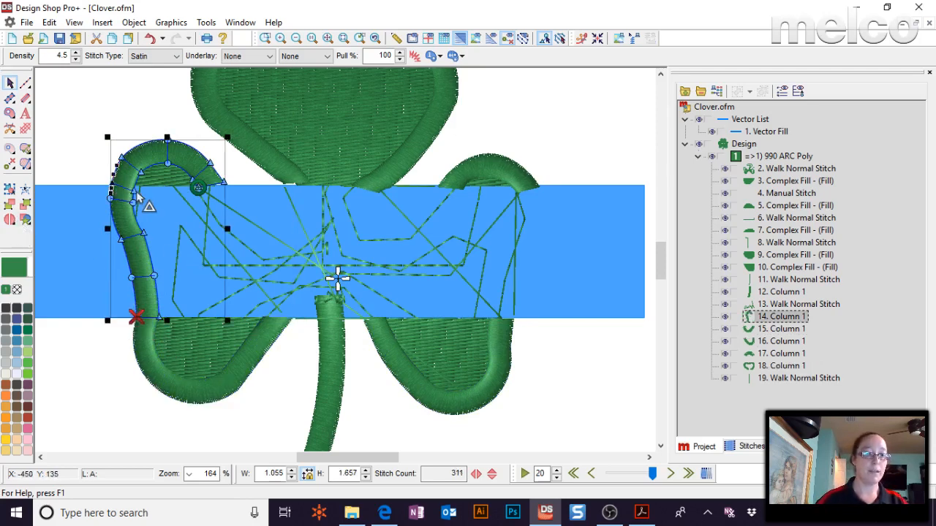
{"action": "left_click", "coordinate": [135, 195]}
{"action": "left_click", "coordinate": [9, 222]}
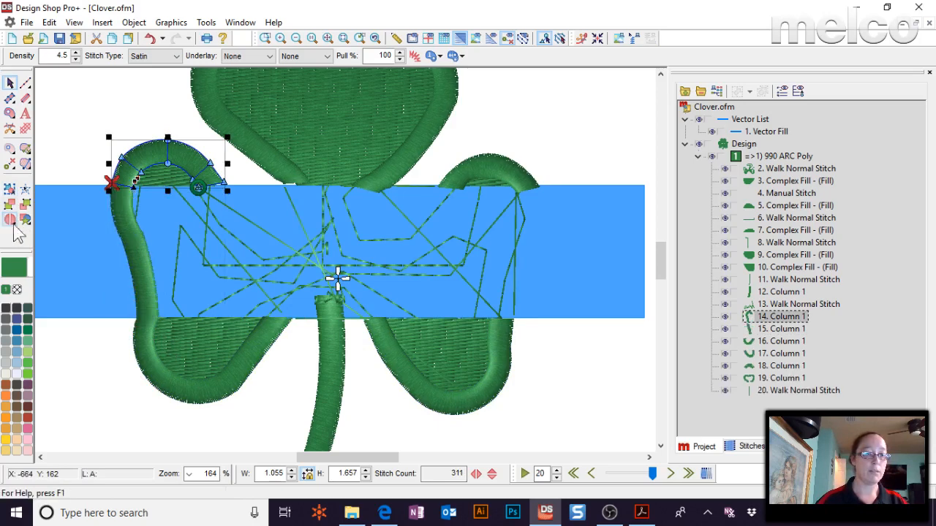
{"action": "left_click", "coordinate": [88, 111]}
{"action": "left_click", "coordinate": [130, 219]}
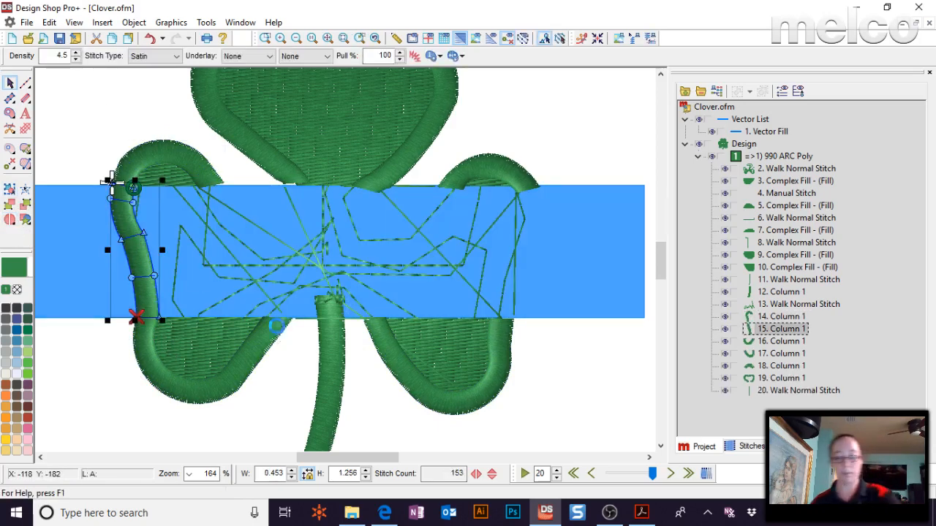
{"action": "key", "text": "Delete"}
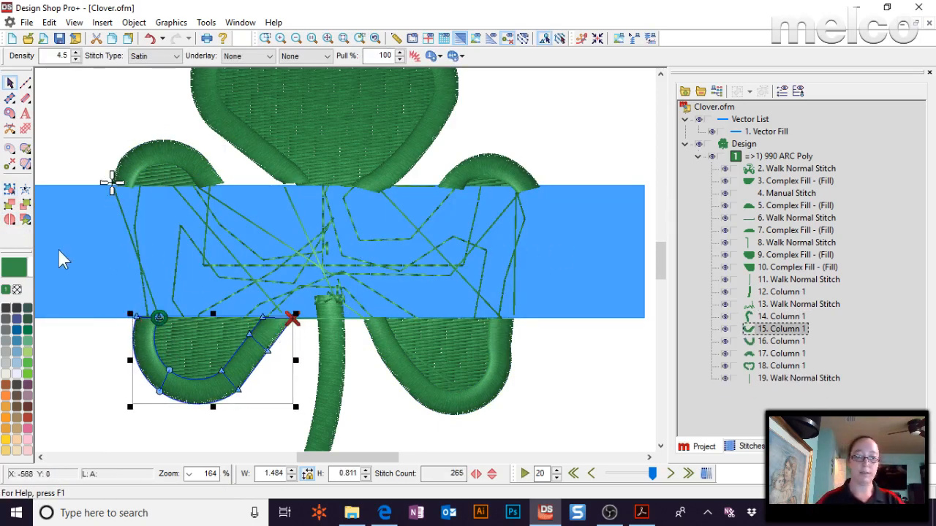
- Preview the stitch-out to examine the walk stitches, and delete the first walk stitch element running through all the leaves
{"action": "left_click", "coordinate": [802, 307]}
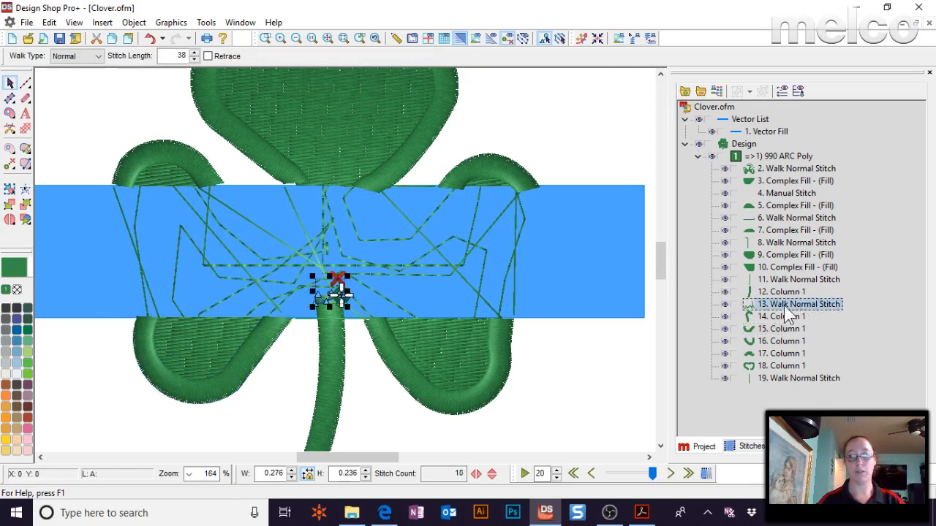
{"action": "left_click", "coordinate": [422, 278]}
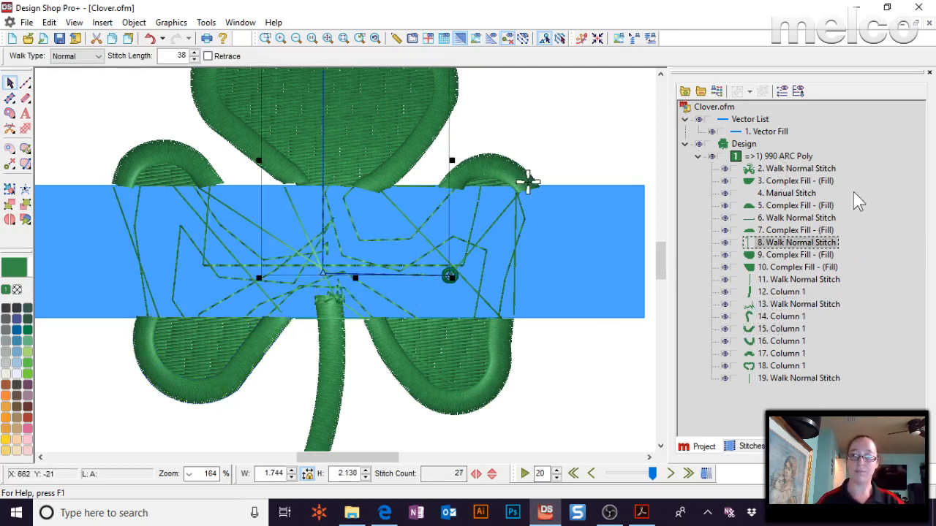
{"action": "left_click", "coordinate": [553, 433]}
{"action": "left_click", "coordinate": [524, 473]}
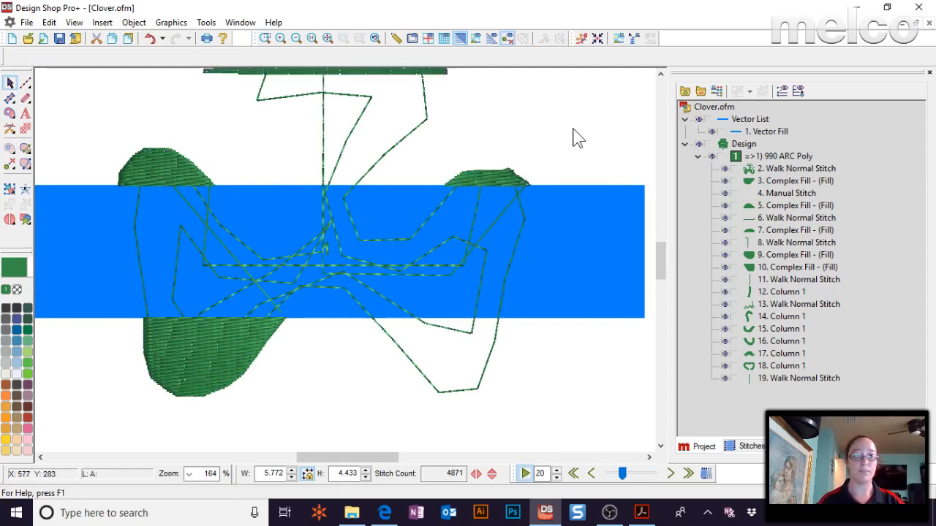
{"action": "left_click", "coordinate": [460, 269]}
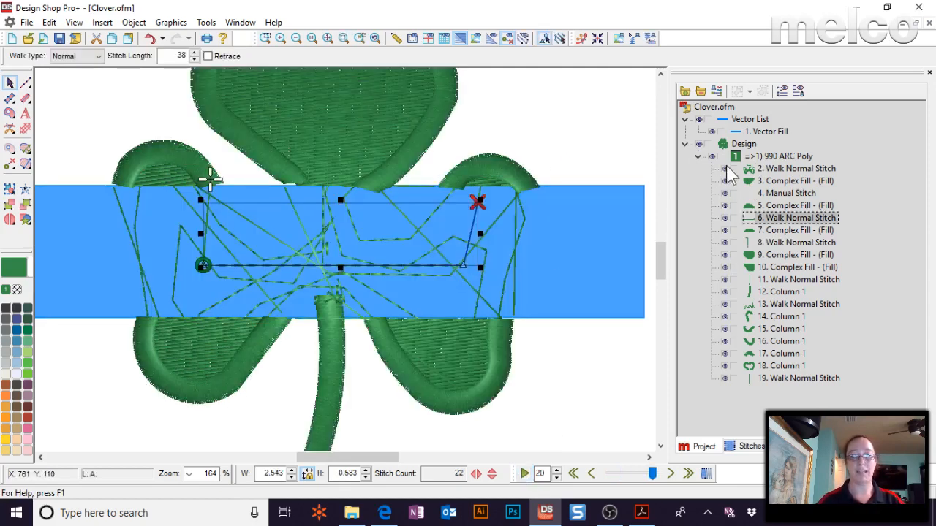
{"action": "left_click", "coordinate": [775, 169]}
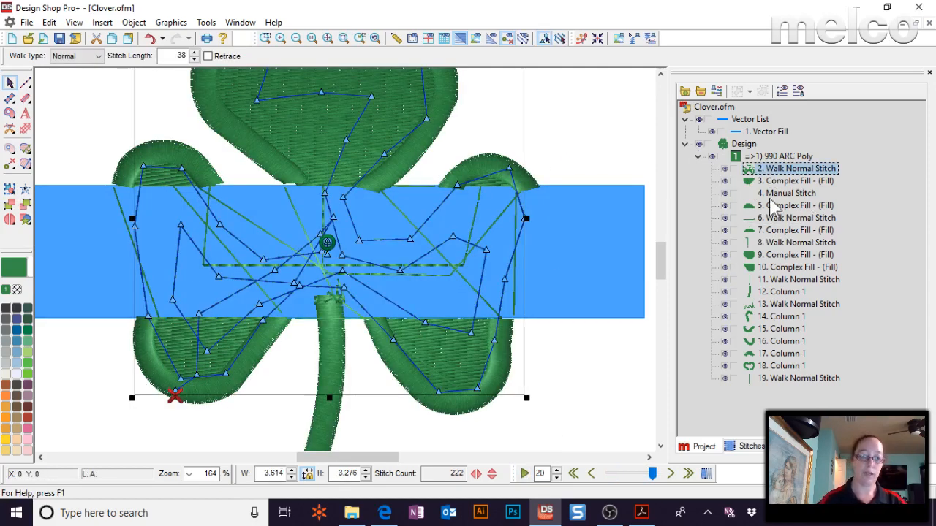
{"action": "key", "text": "Delete"}
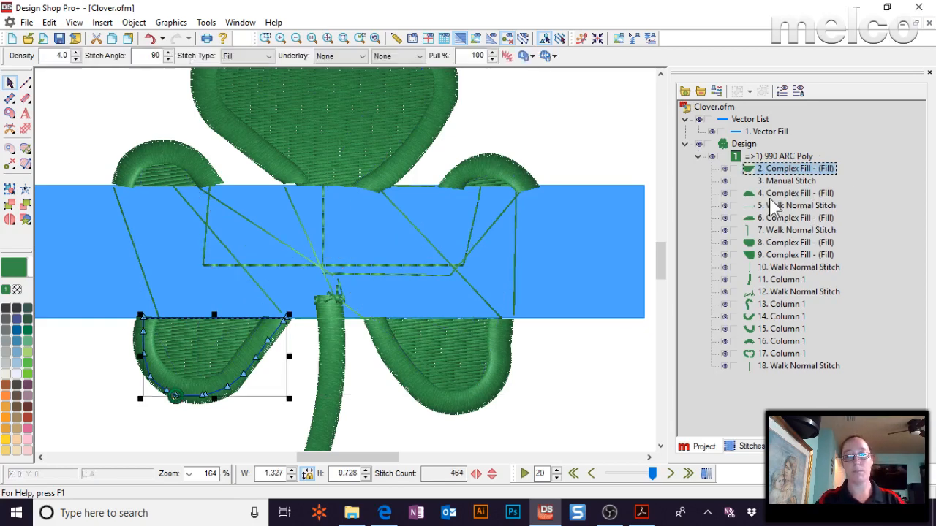
- Delete the two walk stitch elements that cross the rectangle between the leaf fills
{"action": "left_click", "coordinate": [387, 272]}
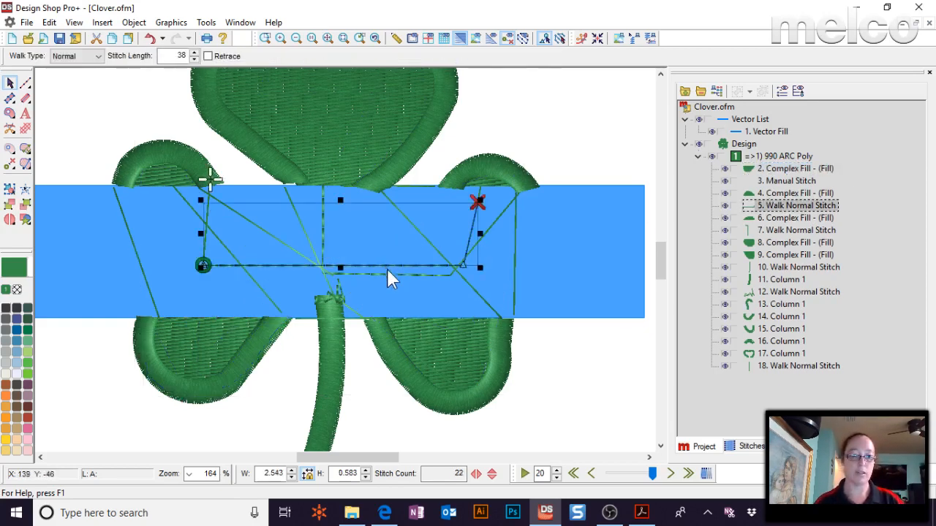
{"action": "key", "text": "Delete"}
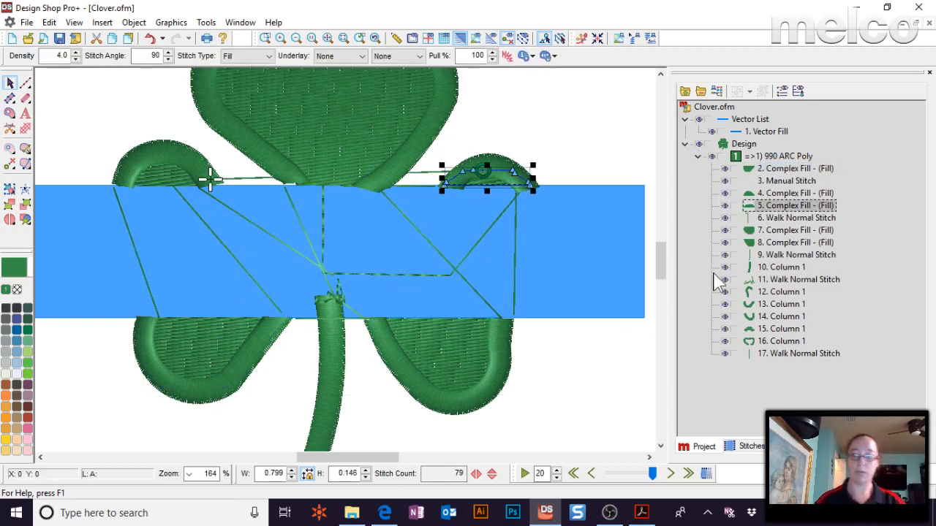
{"action": "left_click", "coordinate": [764, 218]}
{"action": "key", "text": "Delete"}
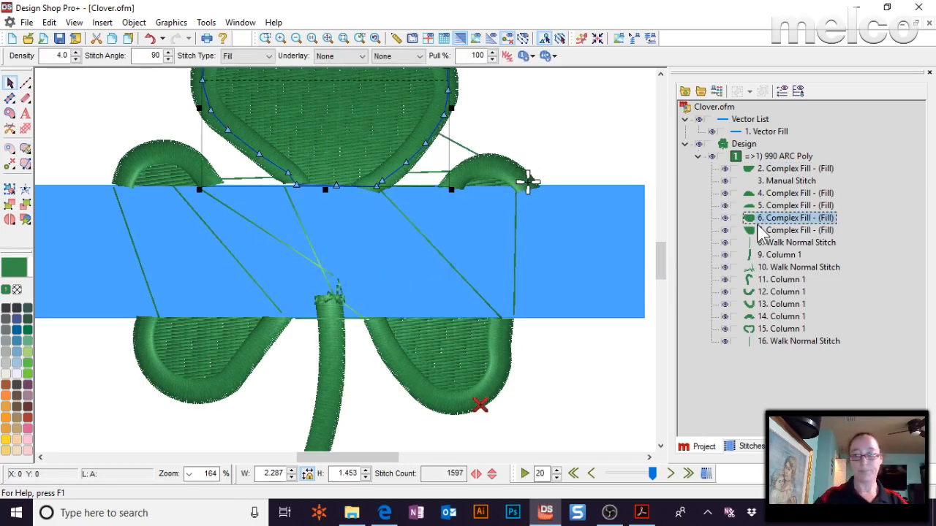
- Delete the remaining walk stitch elements before and after the stem column and at the end of the design
{"action": "left_click", "coordinate": [763, 242]}
{"action": "left_click", "coordinate": [771, 268], "text": "ctrl"}
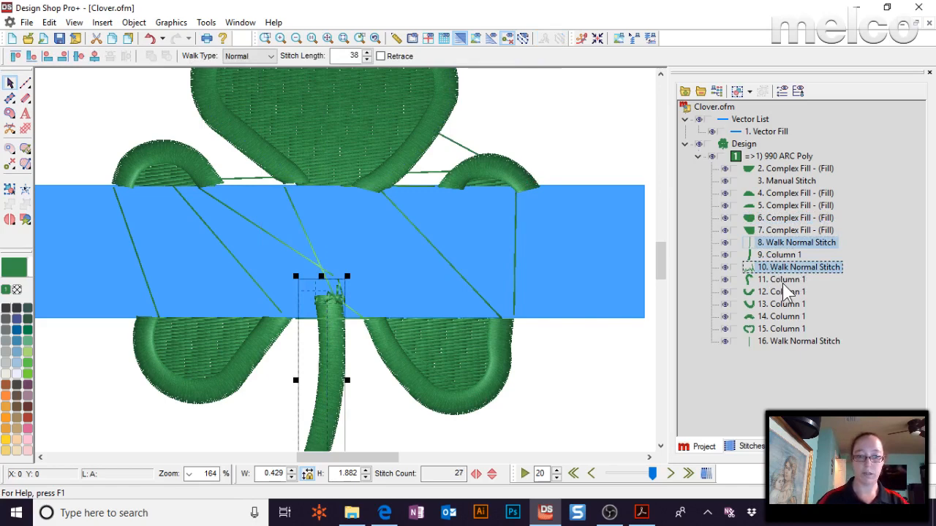
{"action": "key", "text": "Delete"}
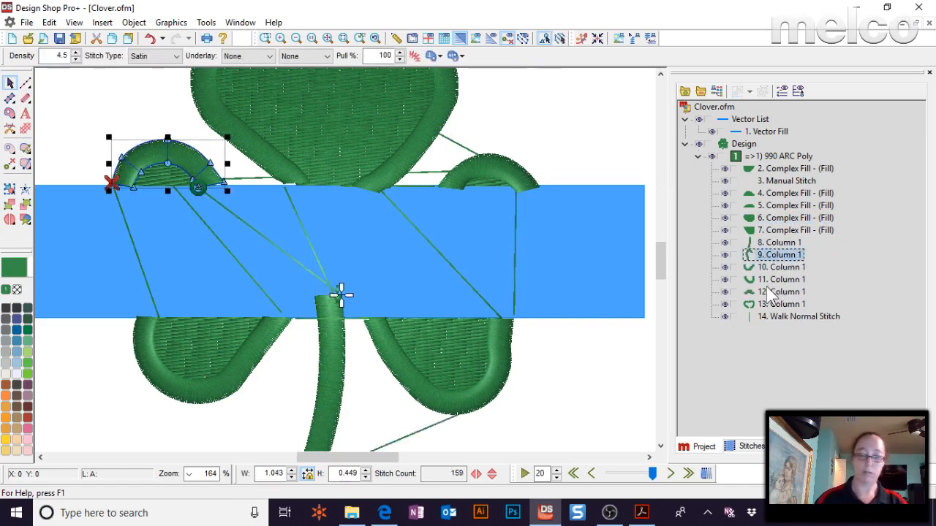
{"action": "left_click", "coordinate": [782, 318]}
{"action": "key", "text": "Delete"}
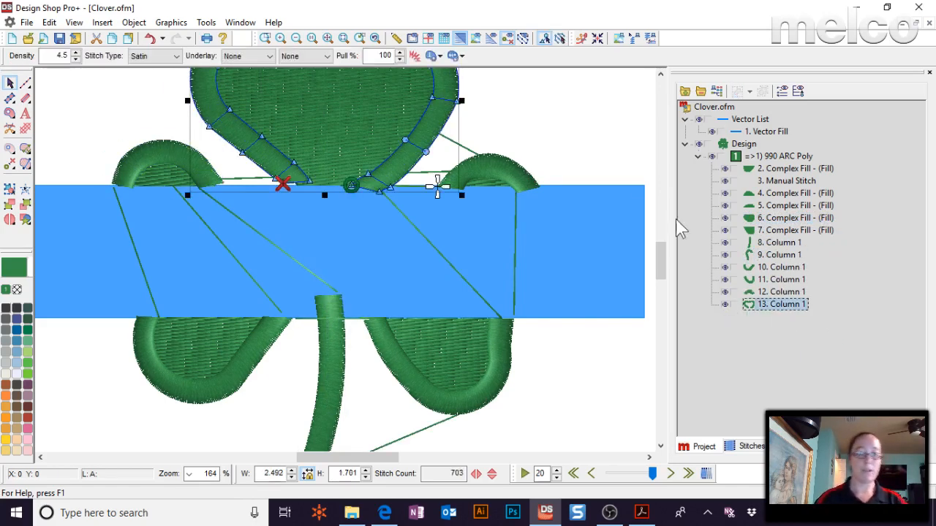
{"action": "left_click", "coordinate": [598, 111]}
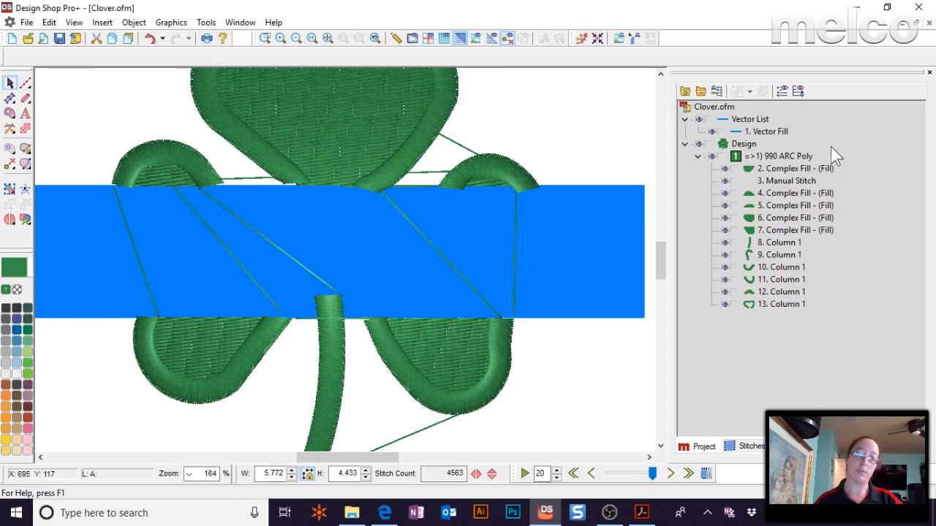
- Turn on tie-in, tie-off and auto trim for the whole design, with an auto trim length of 20 pt
{"action": "left_click", "coordinate": [744, 144]}
{"action": "right_click", "coordinate": [744, 145]}
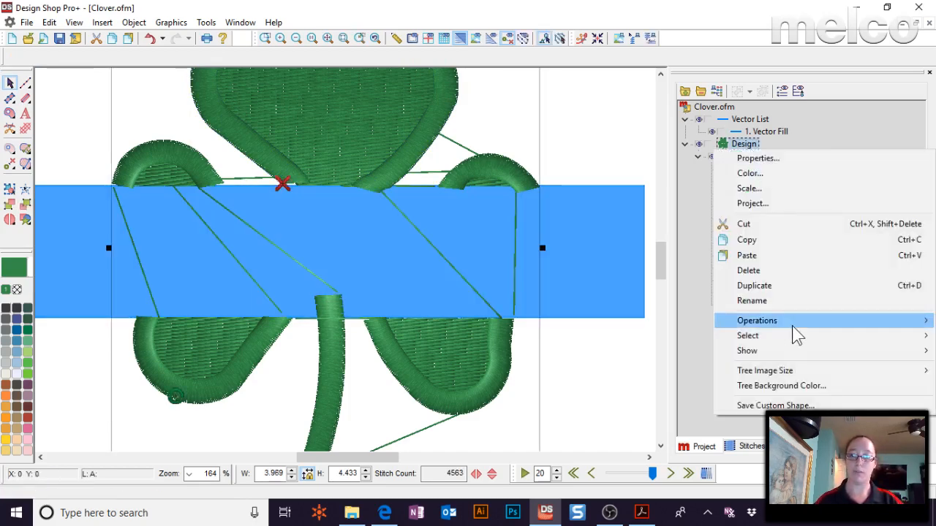
{"action": "left_click", "coordinate": [757, 158]}
{"action": "left_click", "coordinate": [511, 129]}
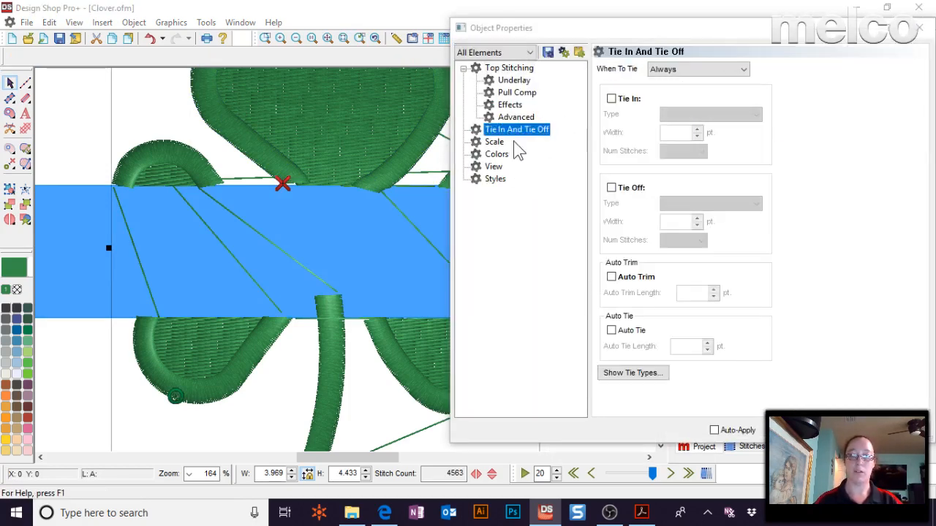
{"action": "left_click", "coordinate": [613, 99]}
{"action": "left_click", "coordinate": [611, 188]}
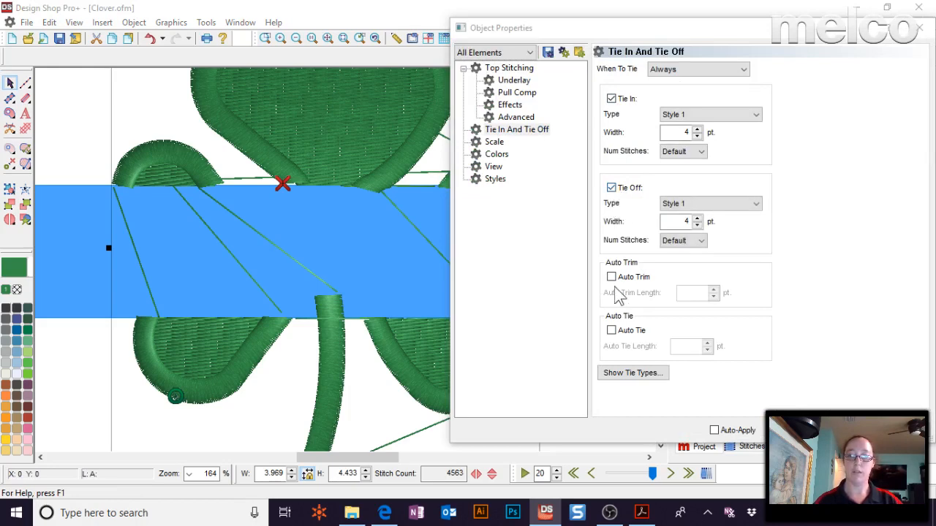
{"action": "left_click", "coordinate": [611, 277]}
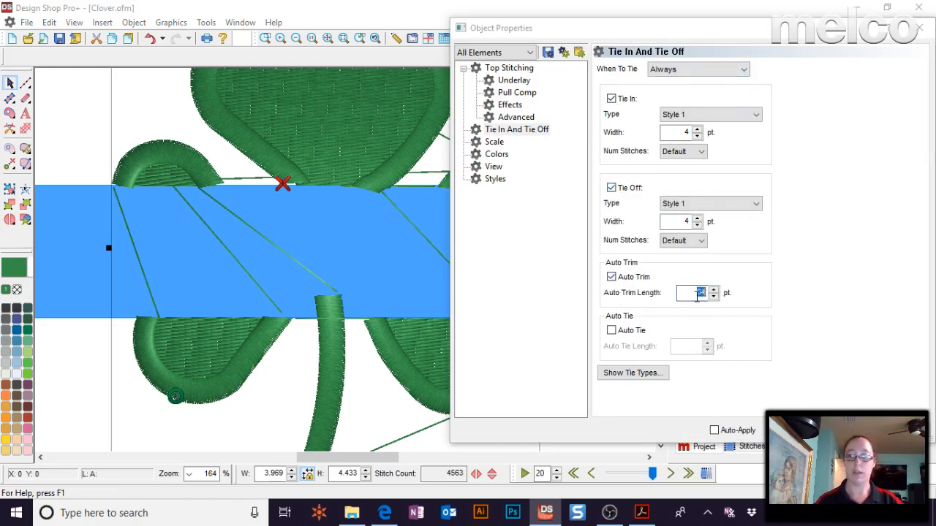
{"action": "key", "text": "Return"}
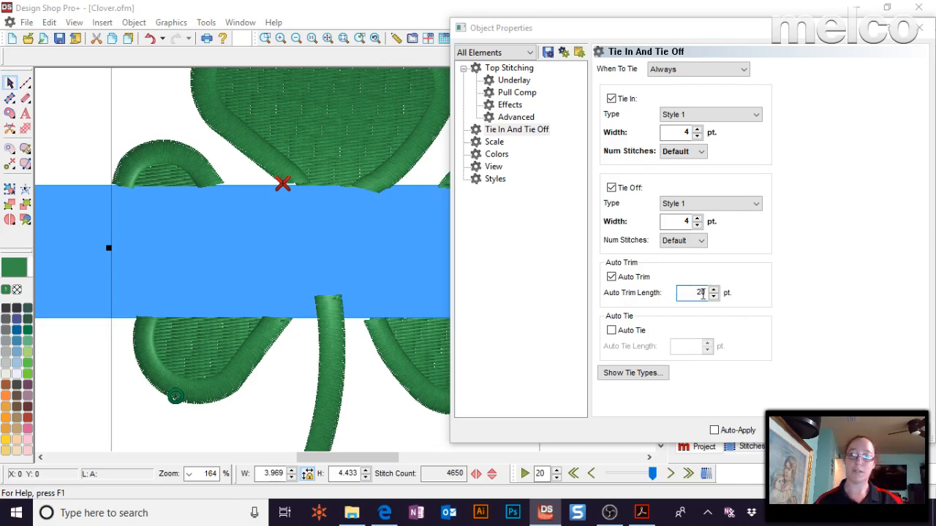
{"action": "left_click", "coordinate": [842, 431]}
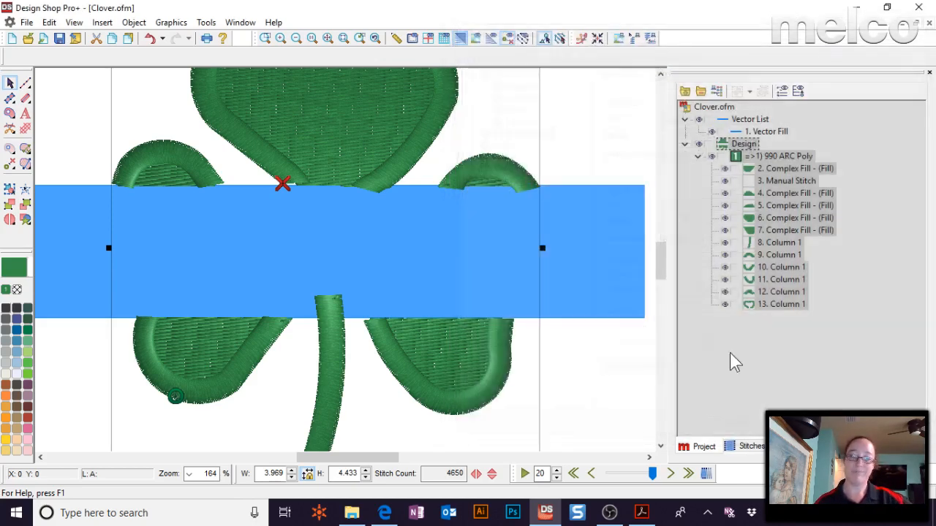
{"action": "left_click", "coordinate": [582, 135]}
- Split the stem column at the rectangle's lower edge and delete the short piece inside the rectangle
{"action": "left_click", "coordinate": [338, 348]}
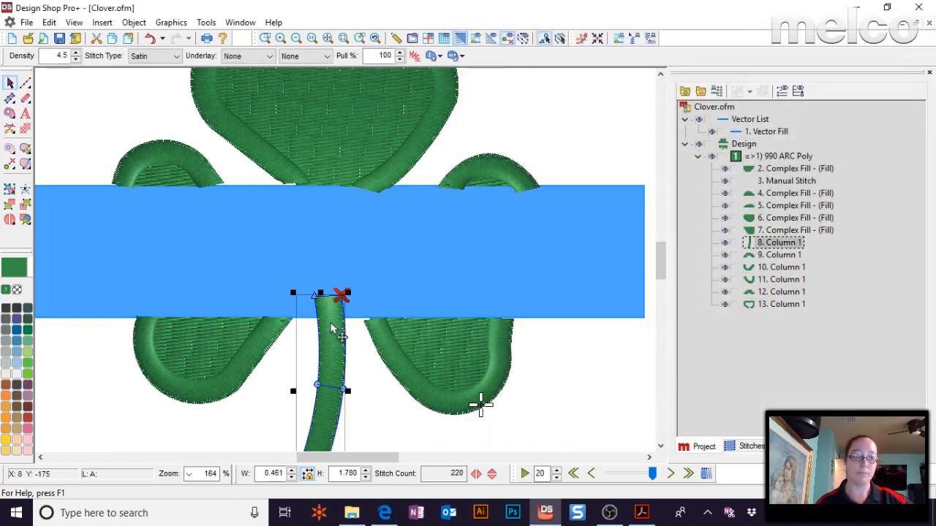
{"action": "left_click", "coordinate": [319, 318]}
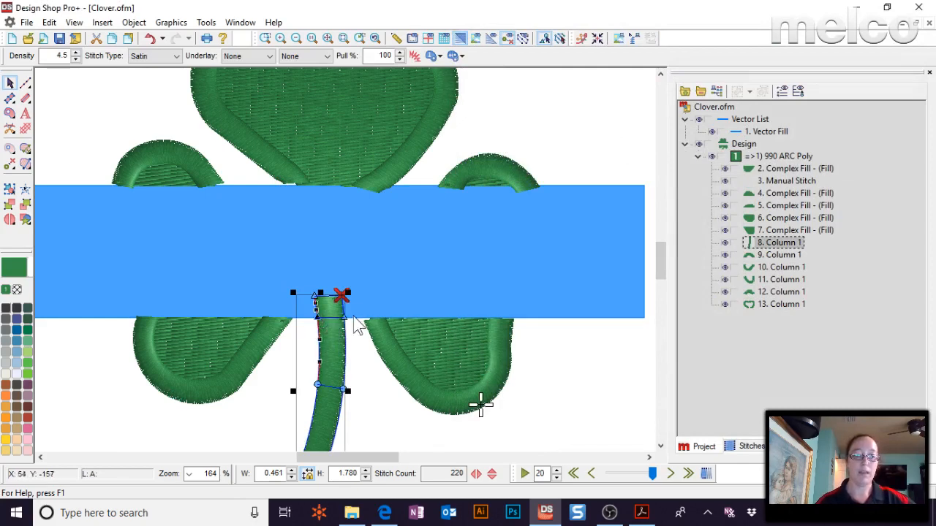
{"action": "left_click", "coordinate": [10, 219]}
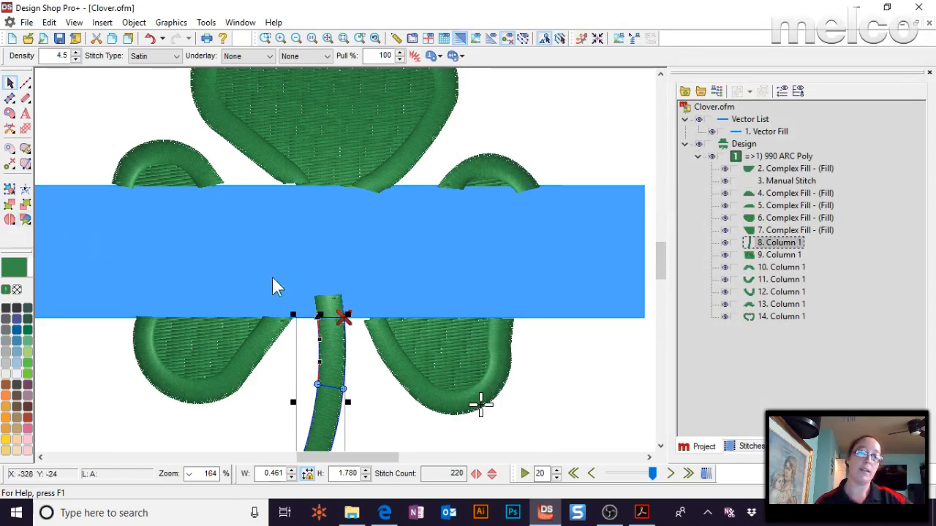
{"action": "left_click", "coordinate": [336, 313]}
{"action": "key", "text": "Delete"}
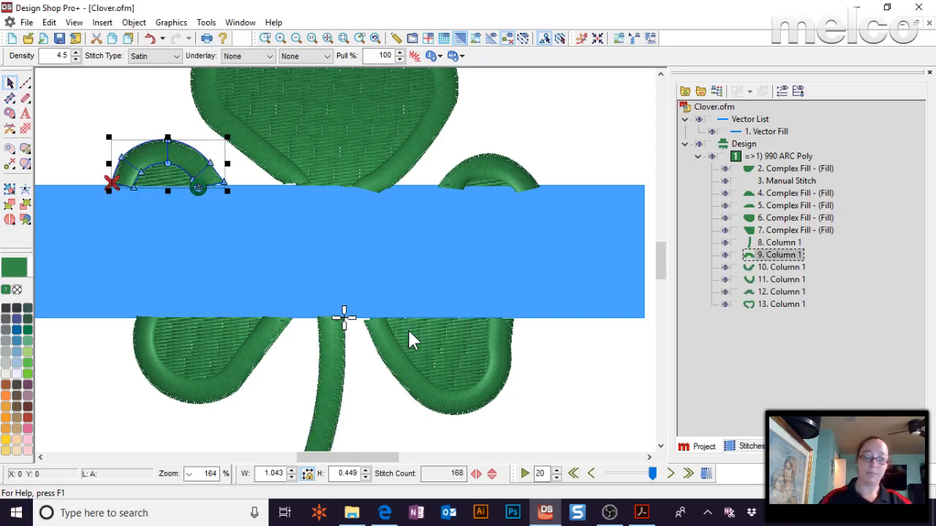
{"action": "left_click", "coordinate": [557, 123]}
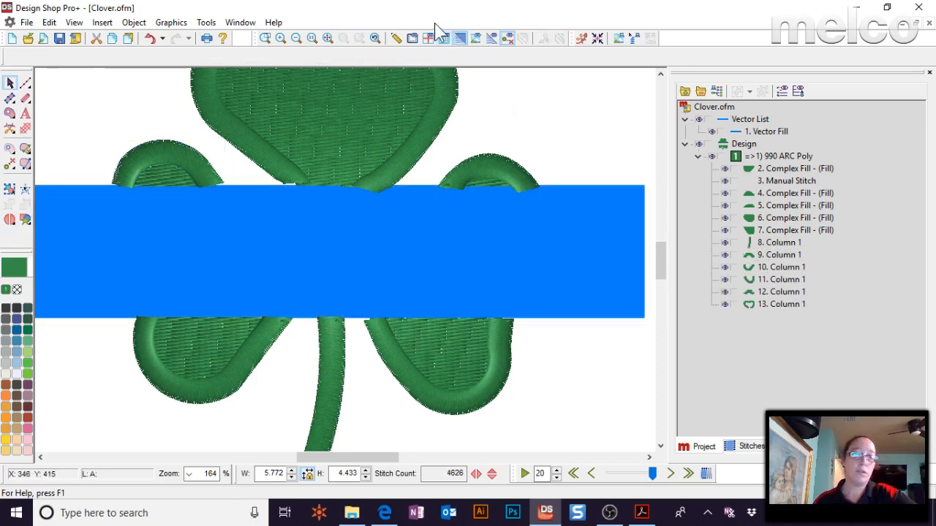
- Digitize a centered single-line satin column along the rectangle's full upper edge and set its width to 40
{"action": "left_click", "coordinate": [328, 38]}
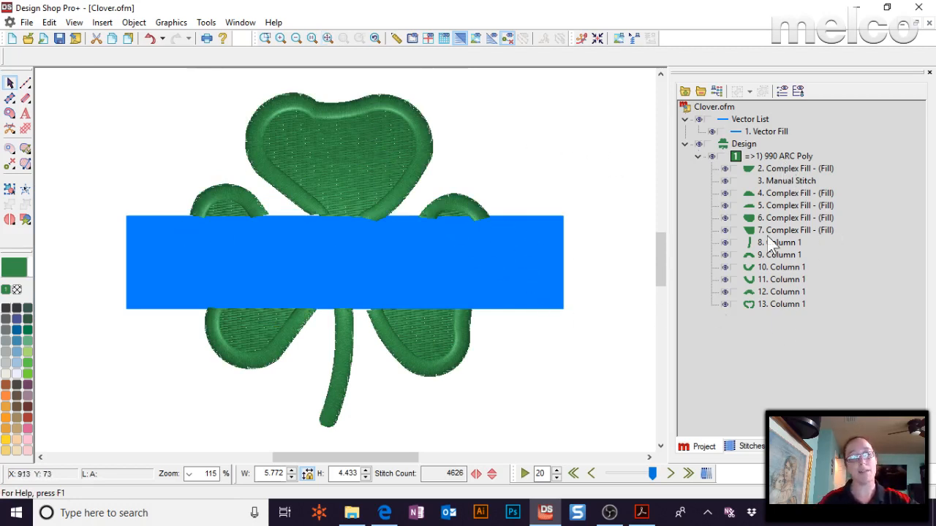
{"action": "left_click", "coordinate": [26, 98]}
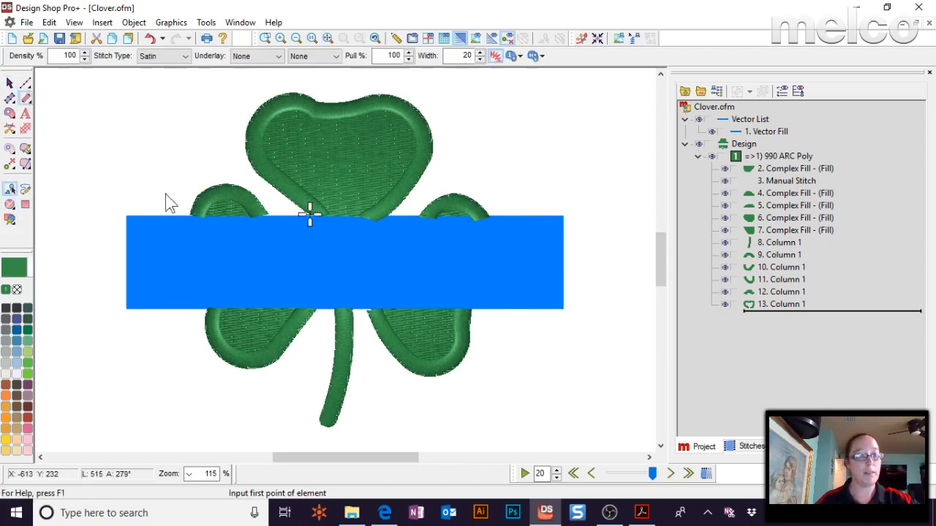
{"action": "left_click", "coordinate": [127, 216]}
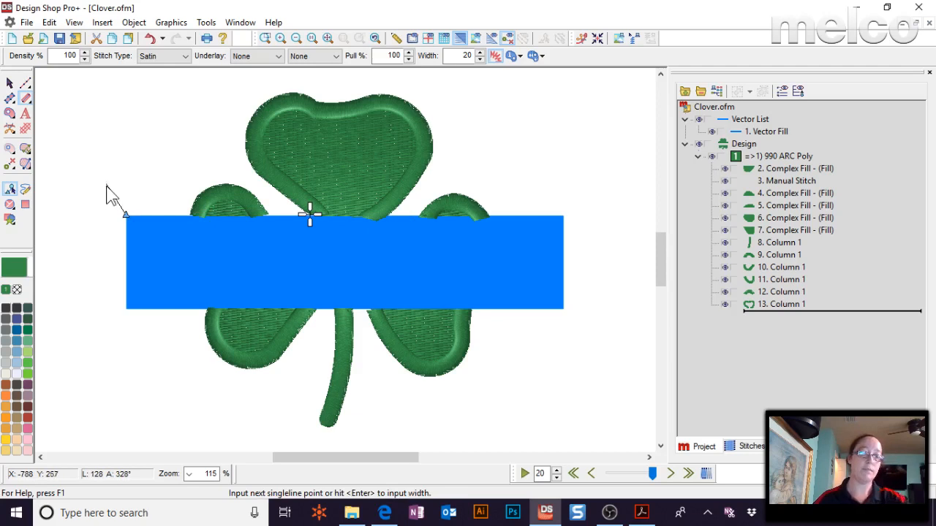
{"action": "left_click", "coordinate": [563, 217]}
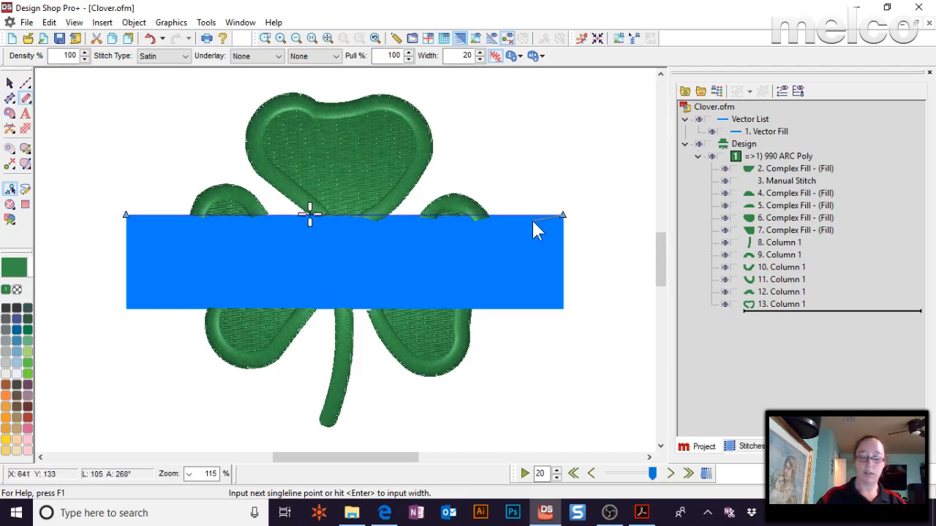
{"action": "key", "text": "Return"}
{"action": "left_click", "coordinate": [787, 319]}
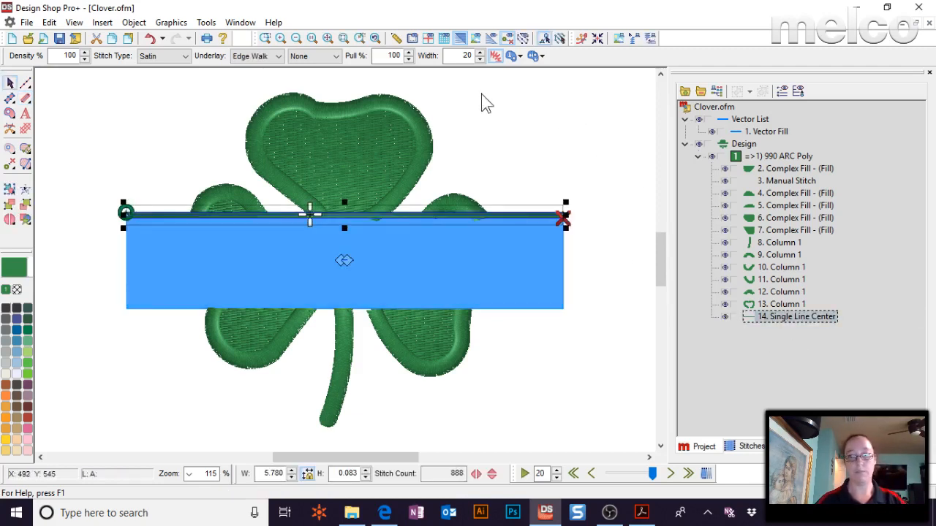
{"action": "double_click", "coordinate": [471, 58]}
{"action": "key", "text": "Return"}
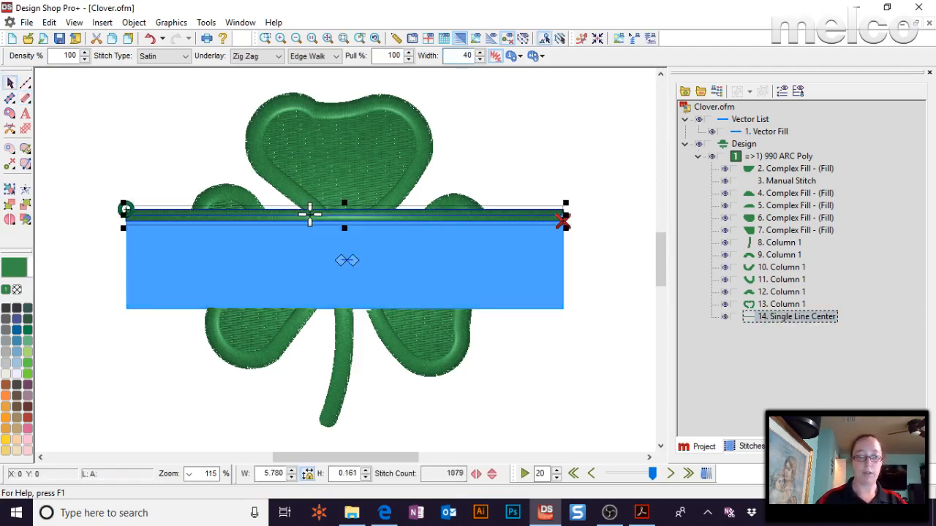
- Nudge the upper satin line down six increments, duplicate it and place the copy along the rectangle's lower edge
{"action": "key", "text": "Down"}
{"action": "key", "text": "Down"}
{"action": "key", "text": "Down"}
{"action": "key", "text": "Down"}
{"action": "key", "text": "Down"}
{"action": "key", "text": "Down"}
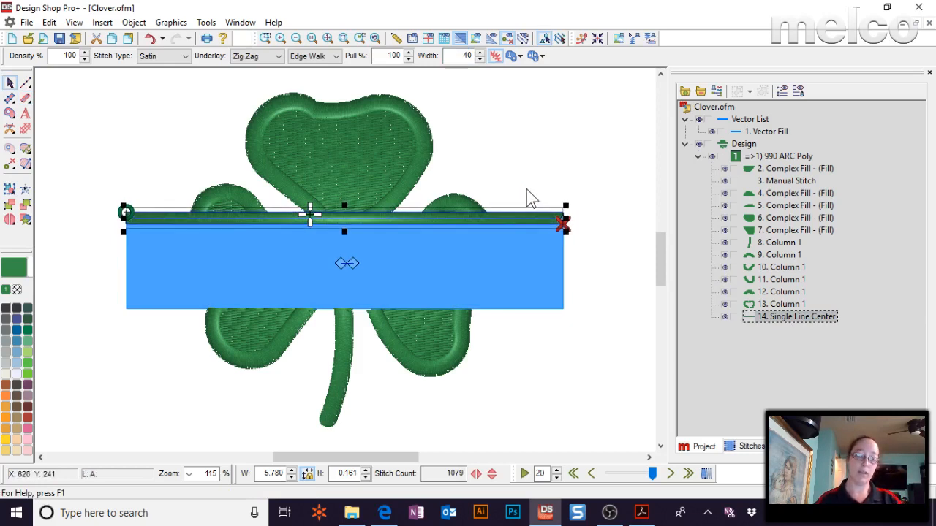
{"action": "key", "text": "ctrl+d"}
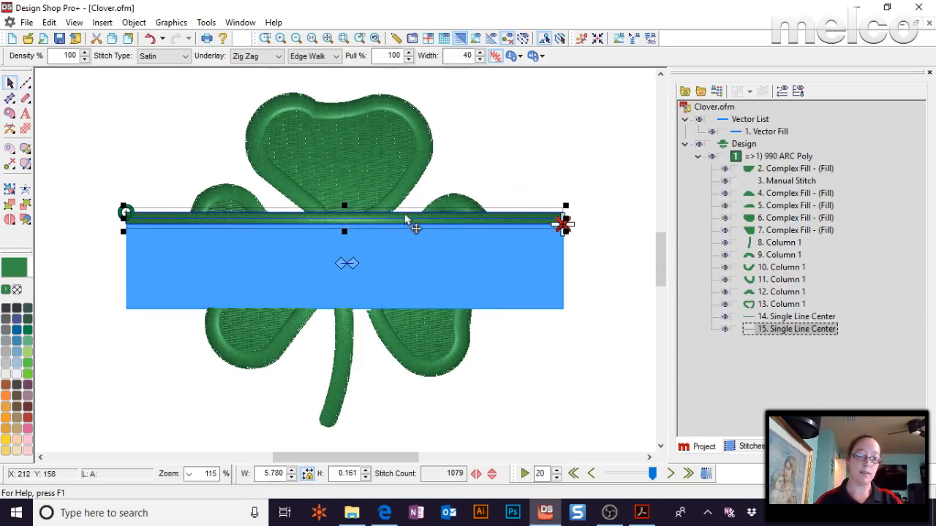
{"action": "left_click_drag", "start_coordinate": [406, 216], "coordinate": [410, 312]}
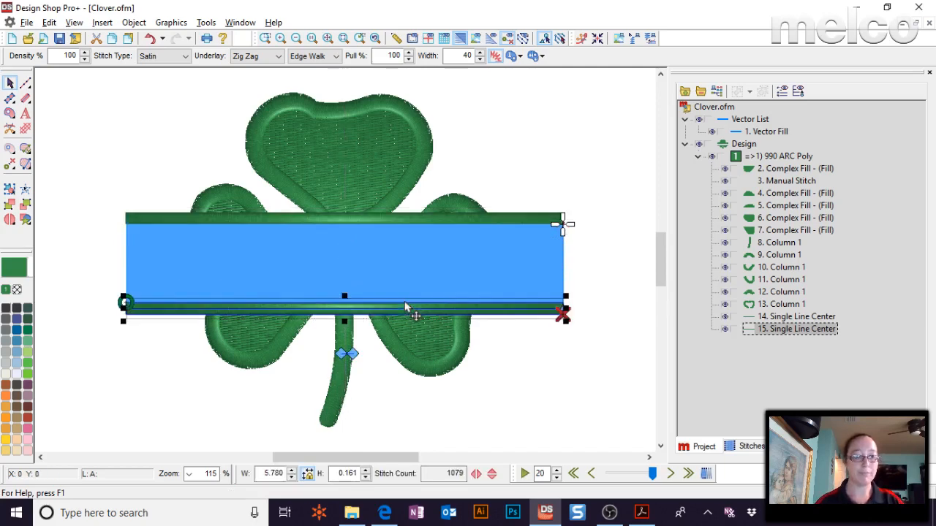
- Hide the blue rectangle's vector fill, leaving the clover and both satin lines displayed
{"action": "left_click", "coordinate": [609, 256]}
{"action": "left_click", "coordinate": [510, 259]}
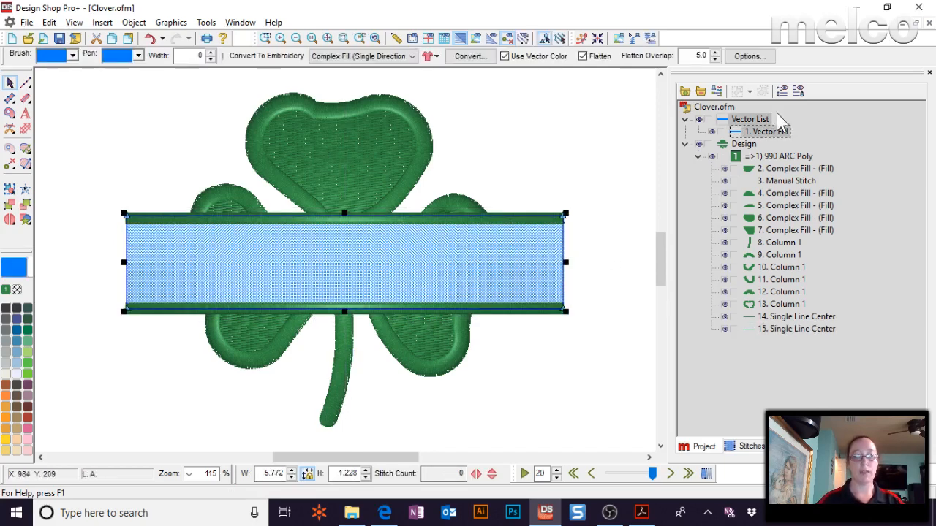
{"action": "left_click", "coordinate": [711, 131]}
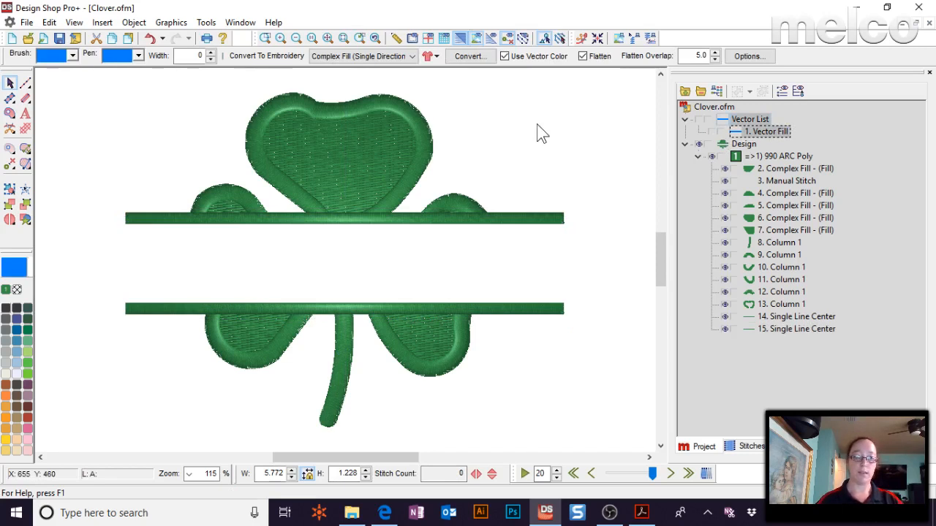
- Delete the manual stitch element between the first two complex fills of the design
{"action": "left_click", "coordinate": [743, 147]}
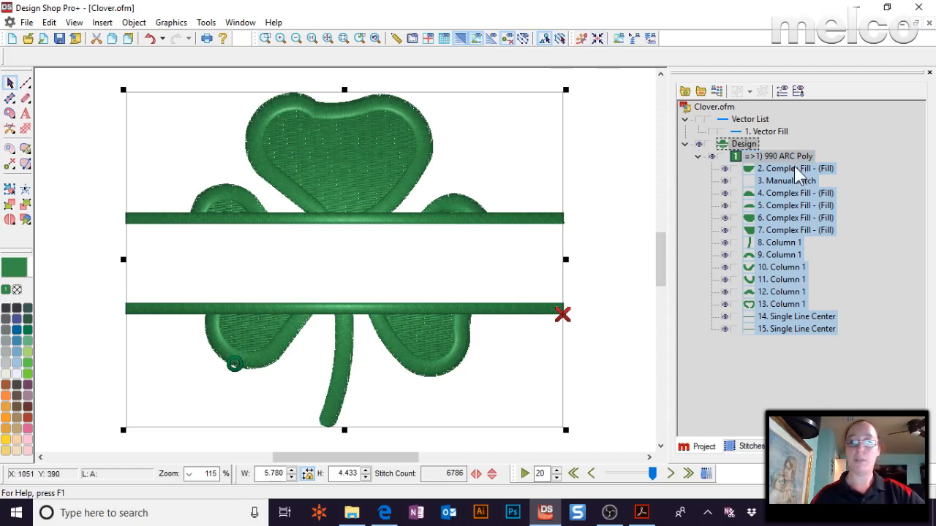
{"action": "left_click", "coordinate": [793, 180]}
{"action": "key", "text": "Delete"}
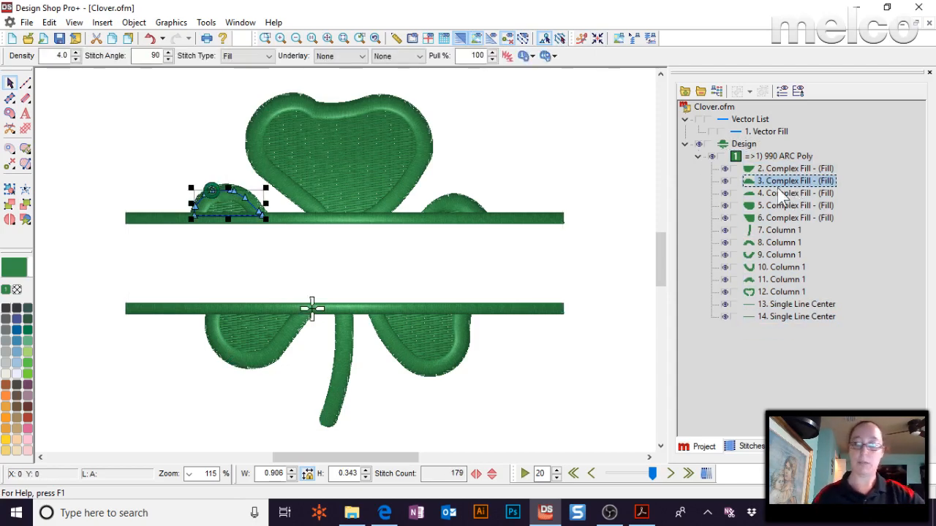
- Go through the complex fills and the upper satin line to examine the design's sewing order
{"action": "left_click", "coordinate": [788, 169]}
{"action": "left_click", "coordinate": [782, 184]}
{"action": "left_click", "coordinate": [782, 207]}
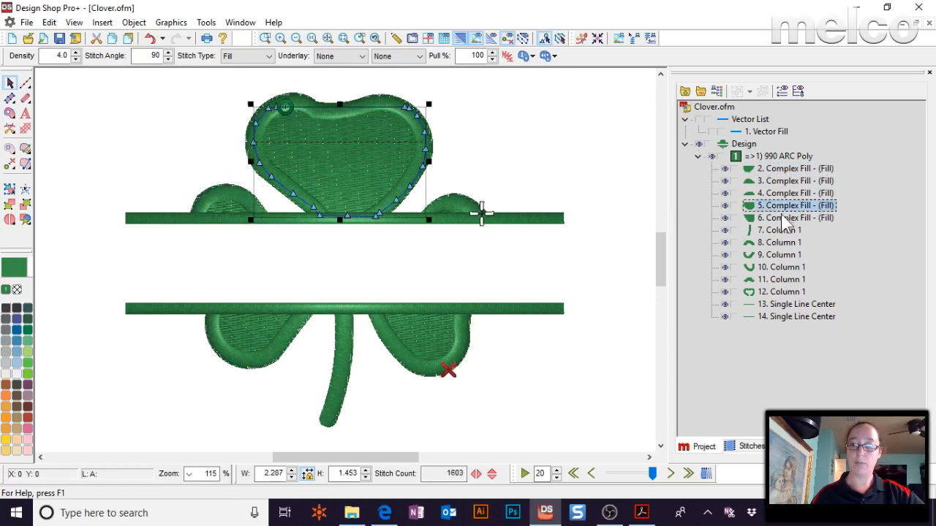
{"action": "left_click", "coordinate": [781, 305]}
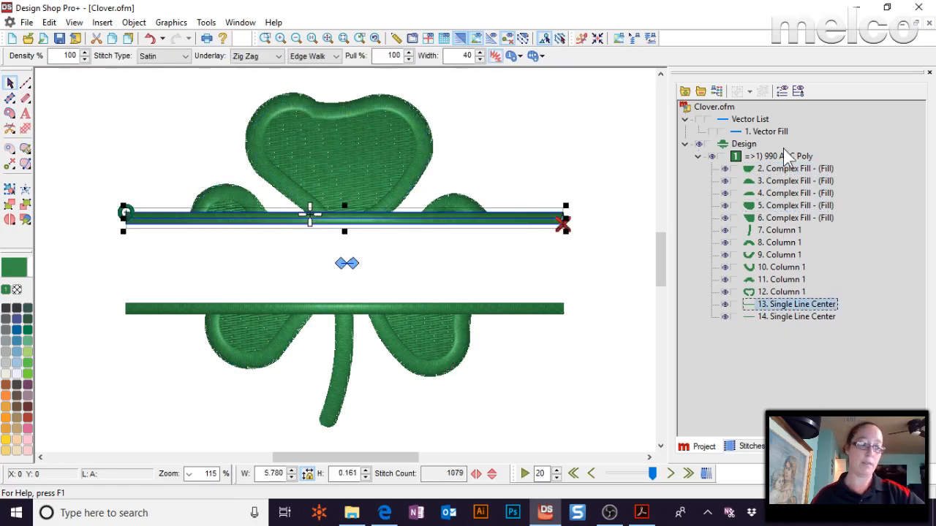
- Show the auto trims in the element list and set the lower-left leaf fill's entry at its bottom and exit at its upper corner beside the stem
{"action": "left_click", "coordinate": [776, 170]}
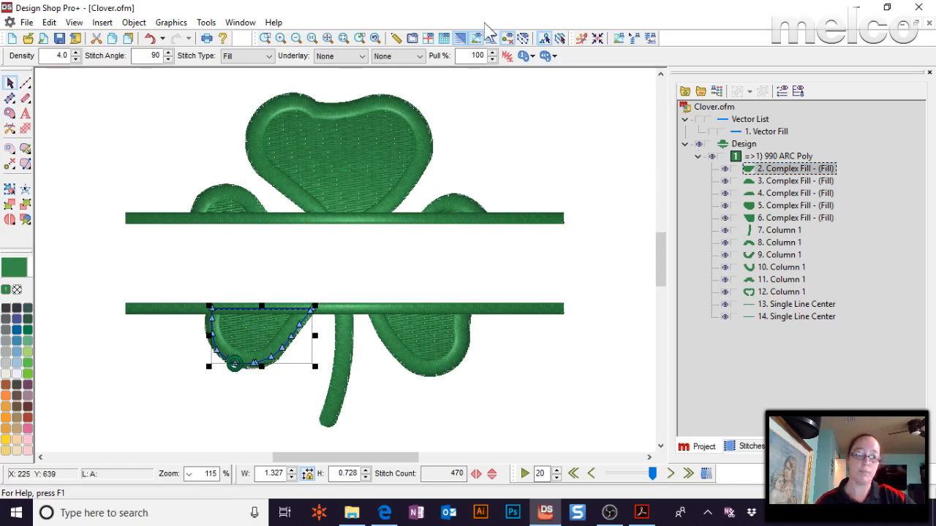
{"action": "left_click", "coordinate": [583, 39]}
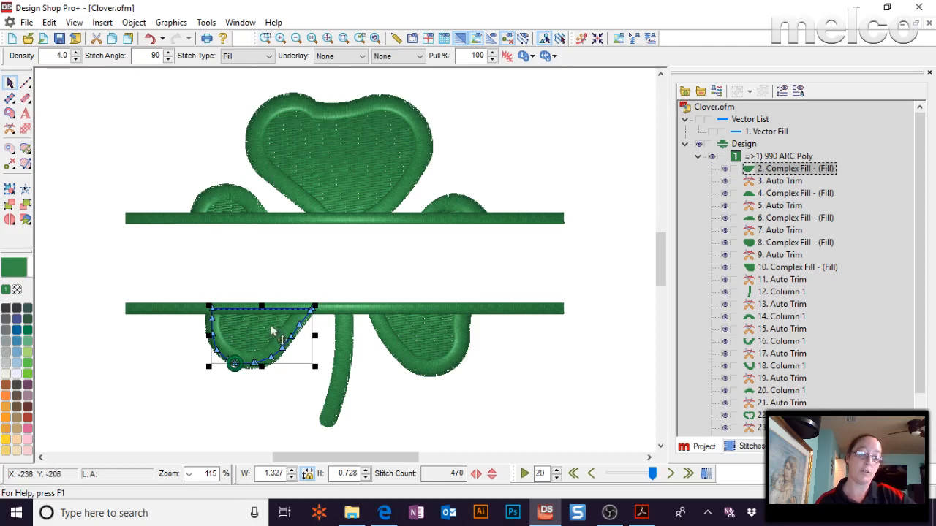
{"action": "left_click", "coordinate": [10, 163]}
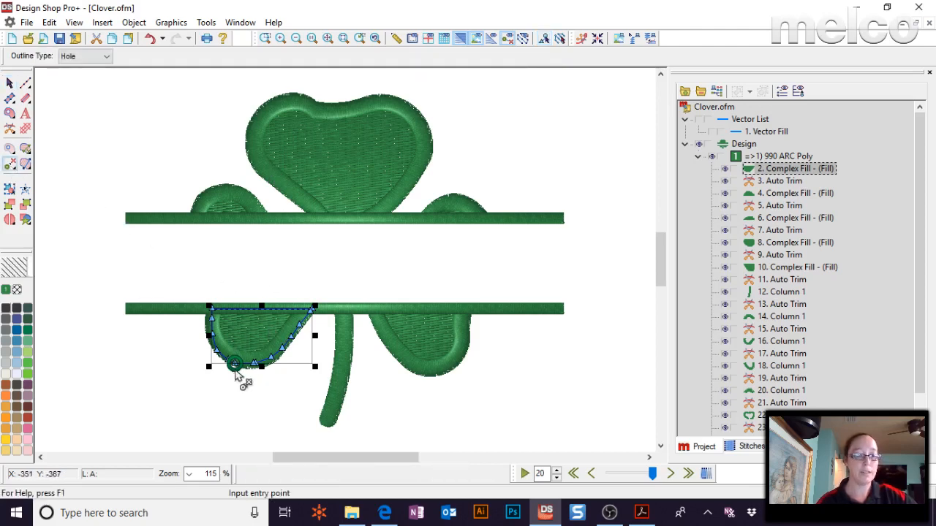
{"action": "left_click", "coordinate": [315, 313]}
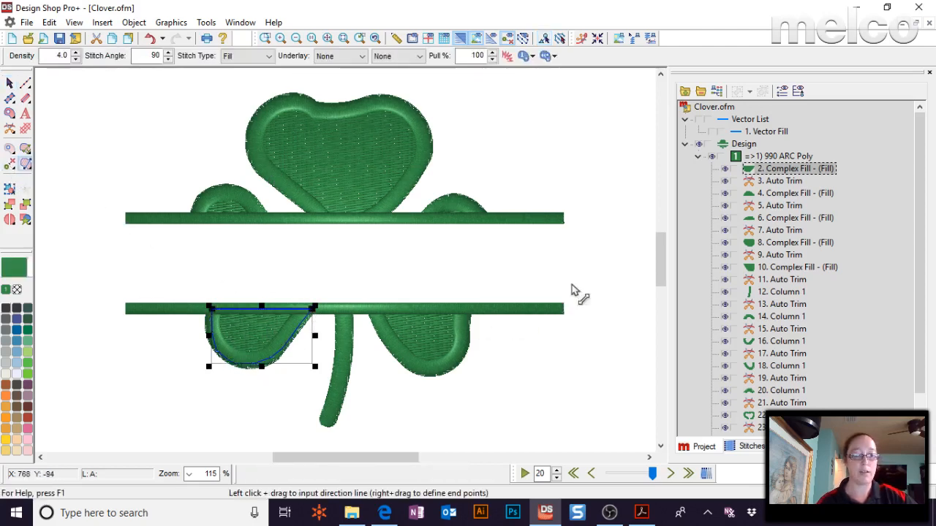
{"action": "left_click", "coordinate": [711, 156]}
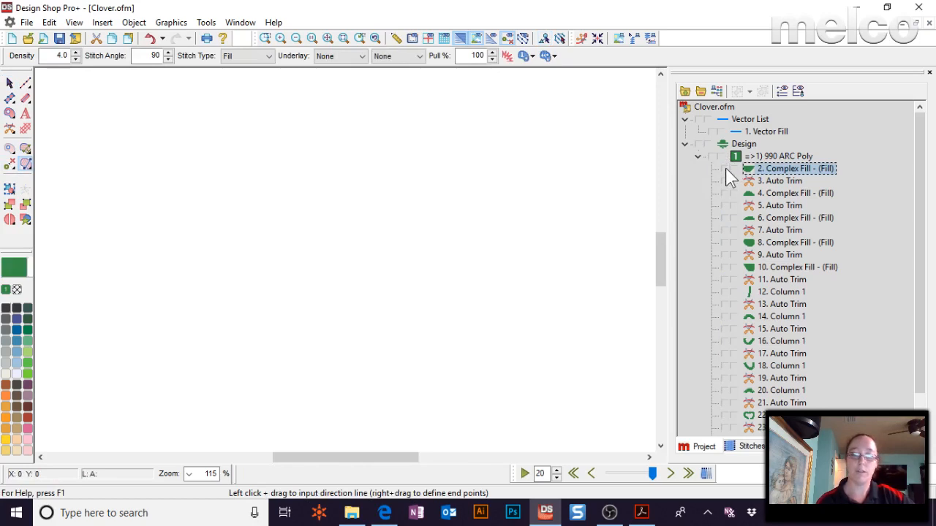
{"action": "left_click", "coordinate": [724, 169]}
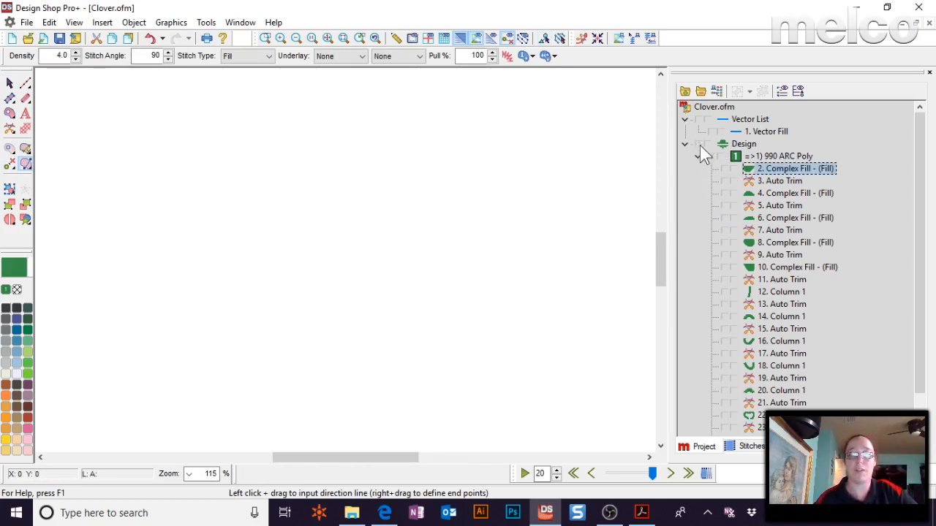
{"action": "left_click", "coordinate": [699, 145]}
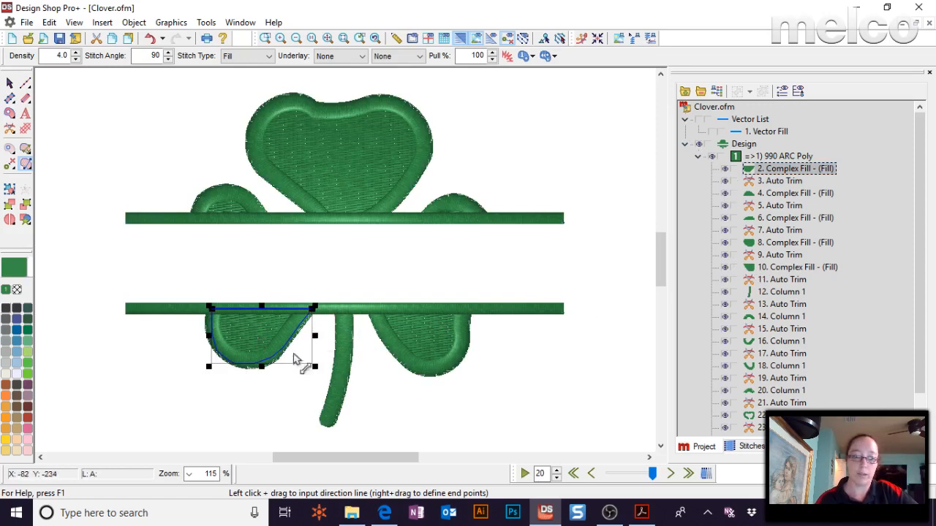
- Move the lower-left leaf's border column directly after that leaf's complex fill in the sewing order
{"action": "key", "text": "Escape"}
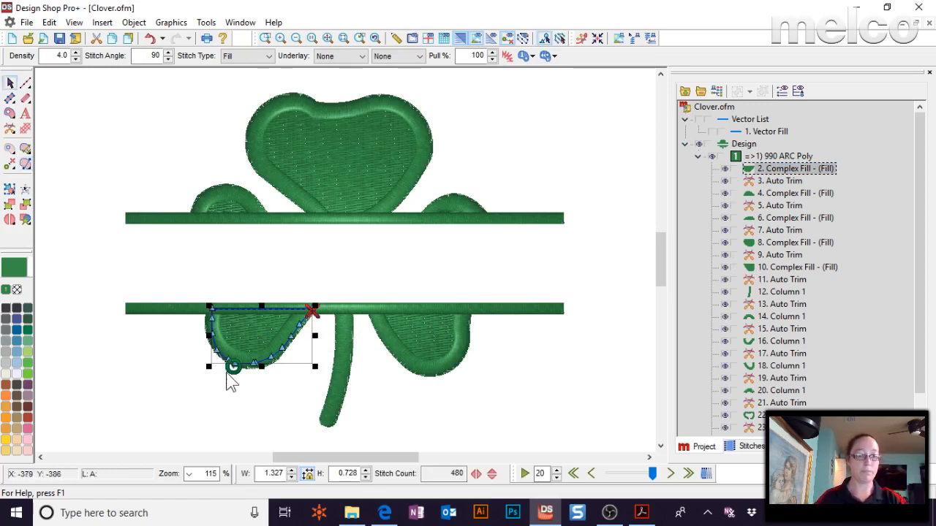
{"action": "left_click", "coordinate": [166, 345]}
{"action": "left_click", "coordinate": [215, 333]}
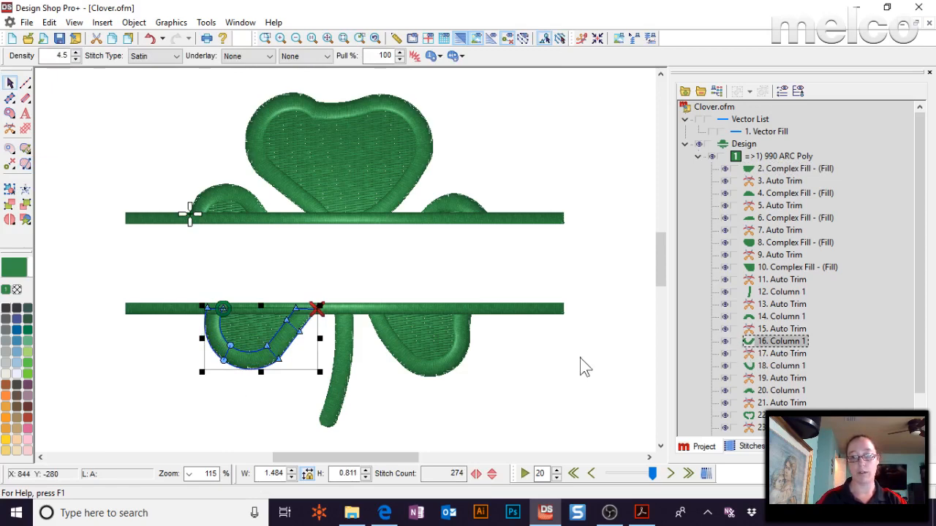
{"action": "left_click", "coordinate": [358, 391]}
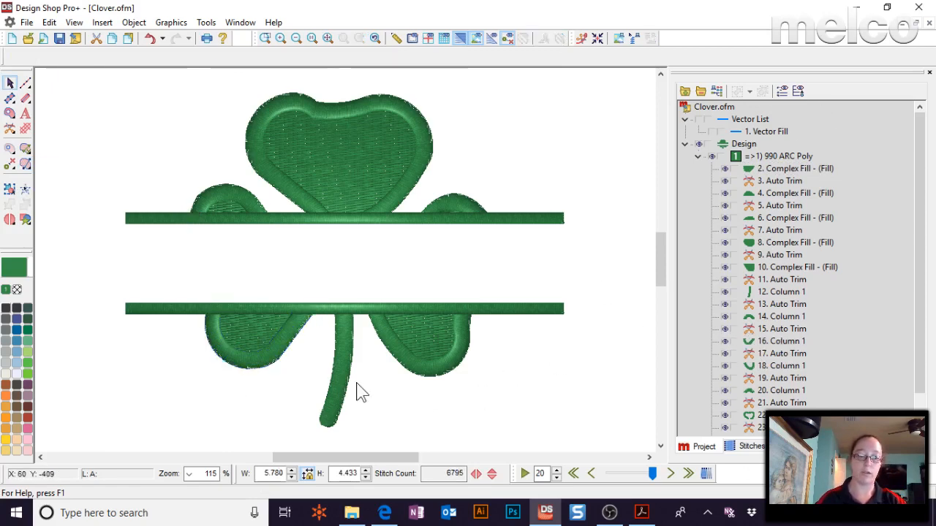
{"action": "left_click", "coordinate": [292, 334]}
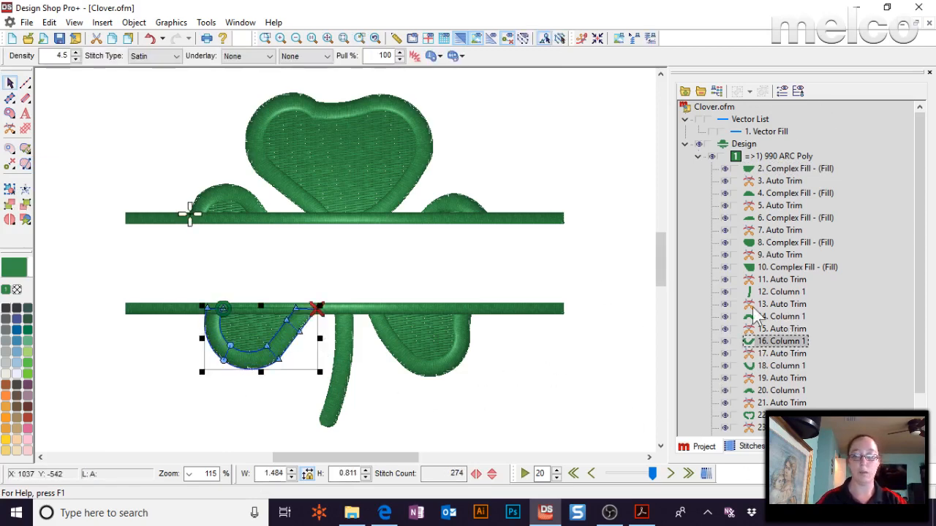
{"action": "left_click_drag", "start_coordinate": [766, 343], "coordinate": [768, 171]}
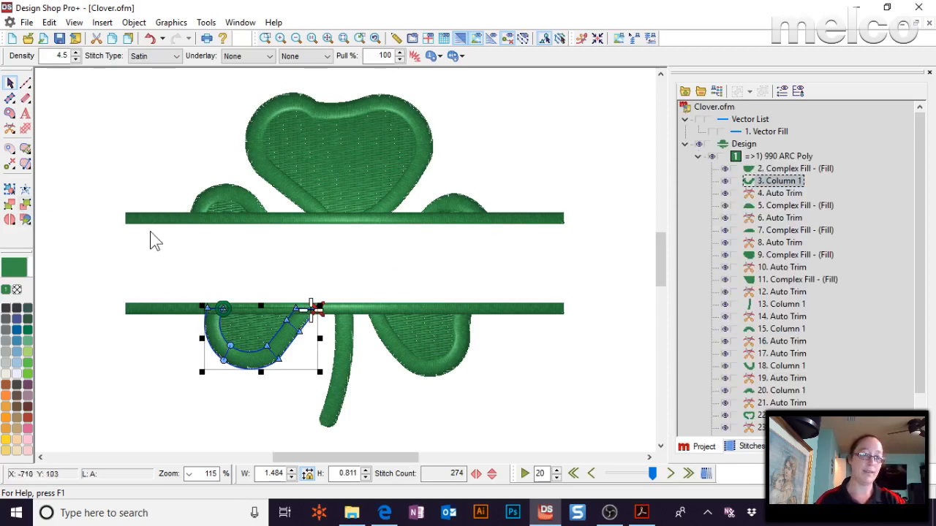
- Set the lower-left border column's entry point at its end beside the stem and its exit point at its outer end
{"action": "left_click", "coordinate": [10, 166]}
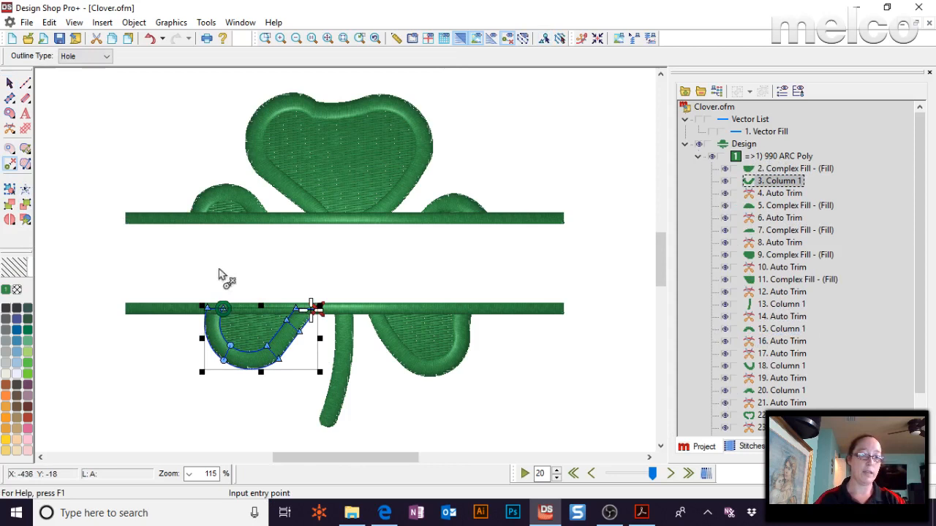
{"action": "left_click", "coordinate": [315, 309]}
{"action": "left_click", "coordinate": [313, 310]}
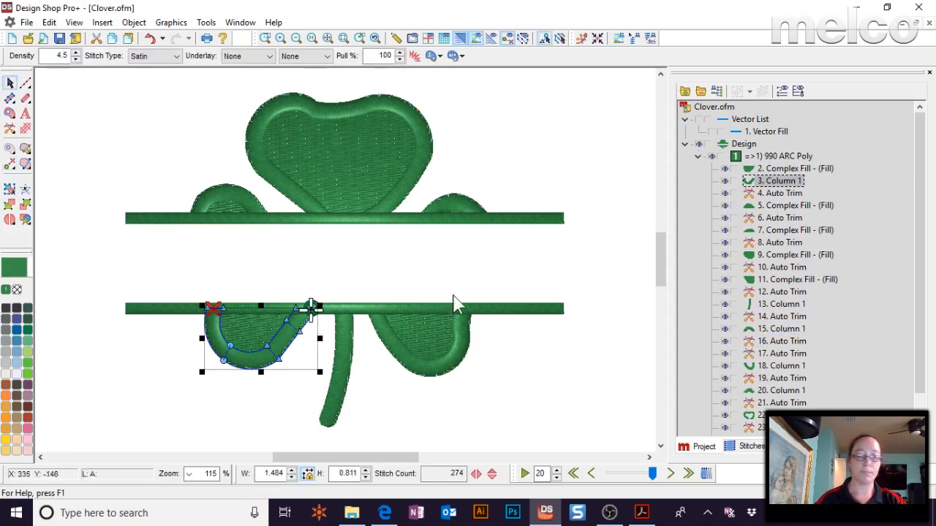
{"action": "left_click", "coordinate": [788, 169]}
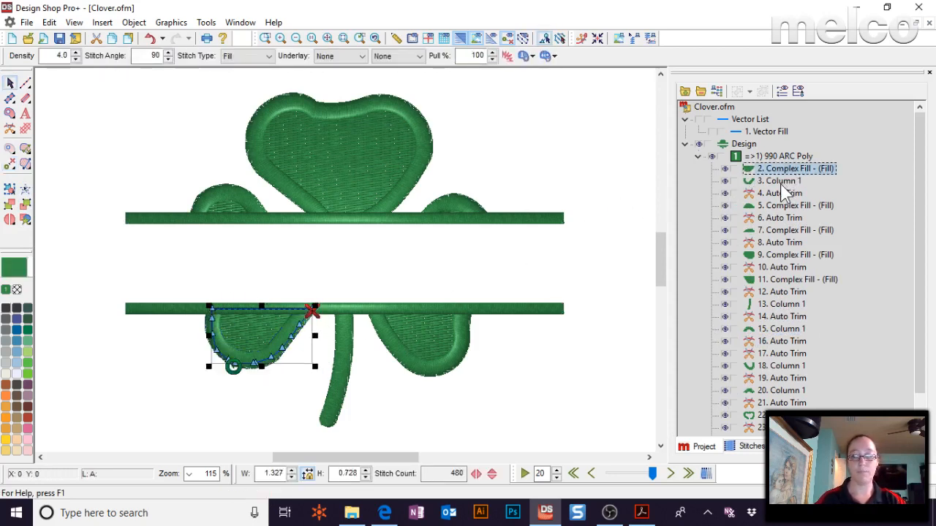
{"action": "left_click", "coordinate": [780, 182]}
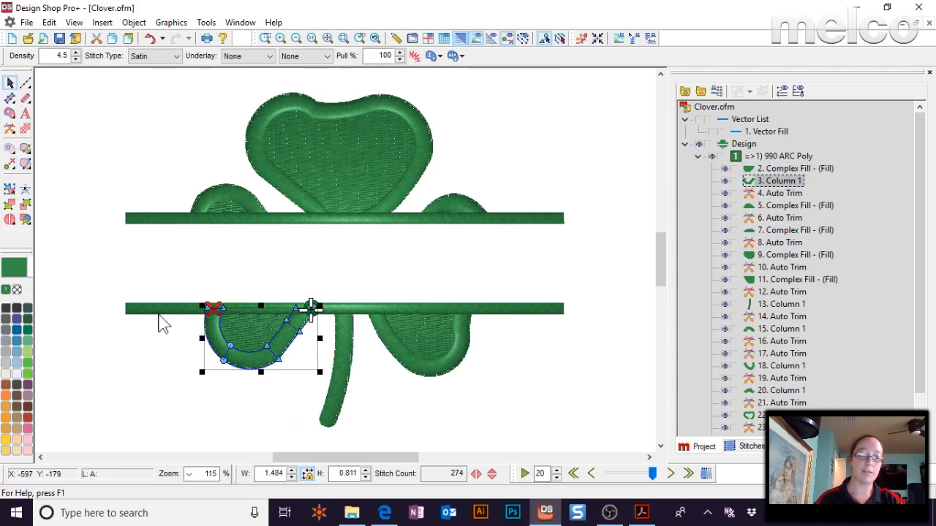
- Move the stem column directly after the lower-left leaf's border column and review the order of these elements
{"action": "left_click", "coordinate": [345, 370]}
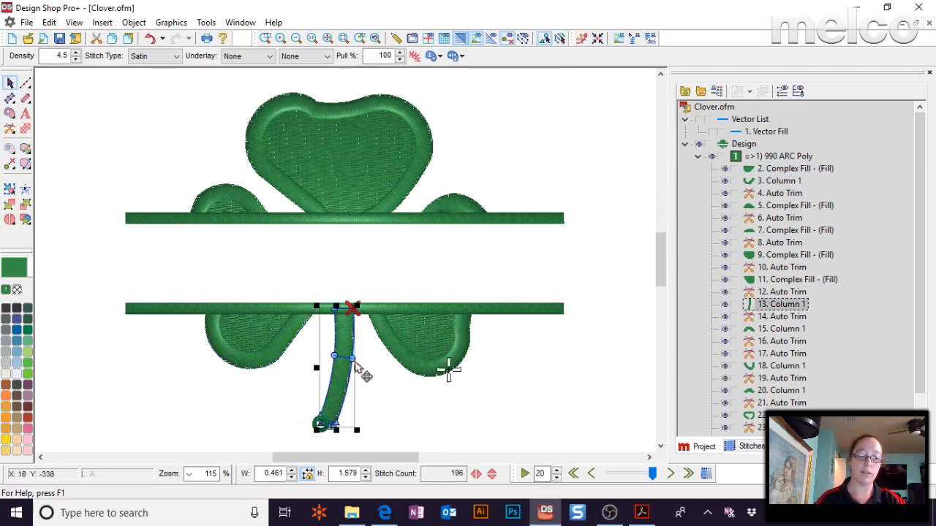
{"action": "left_click_drag", "start_coordinate": [776, 307], "coordinate": [776, 191]}
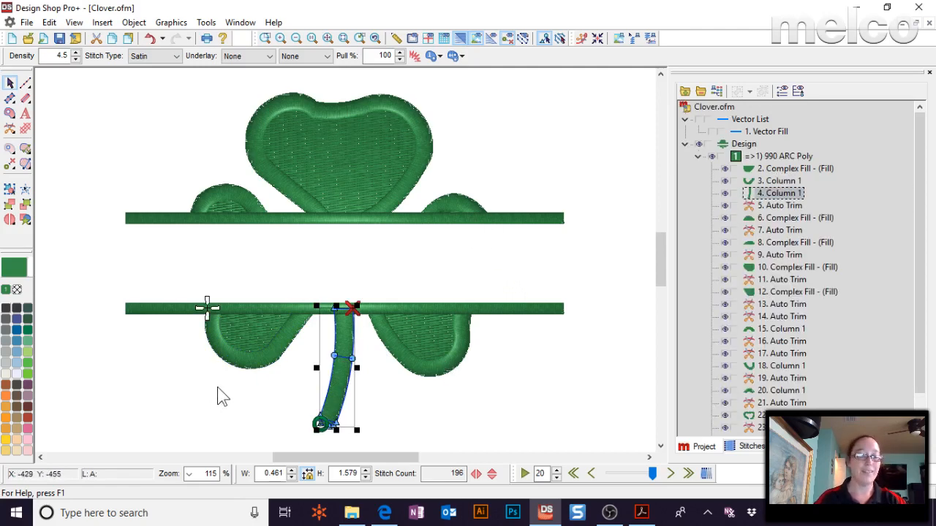
{"action": "left_click", "coordinate": [782, 181]}
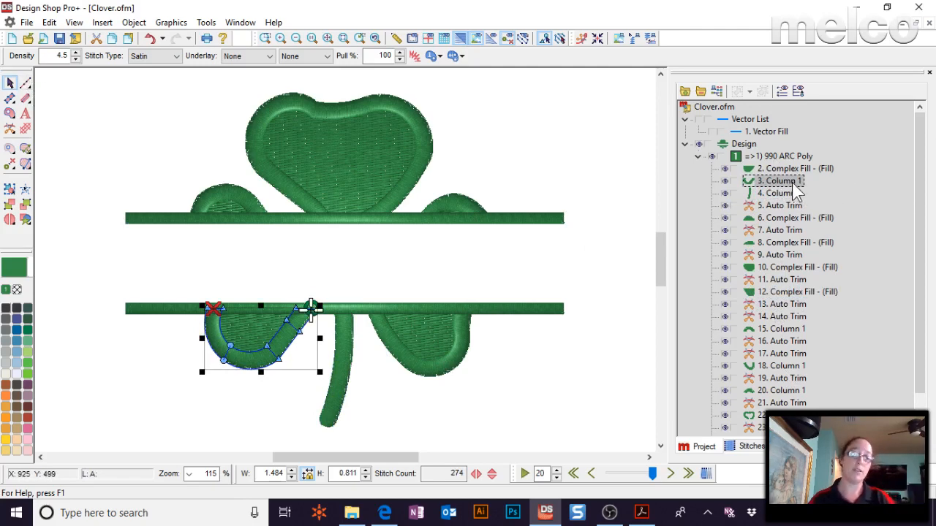
{"action": "key", "text": "Up"}
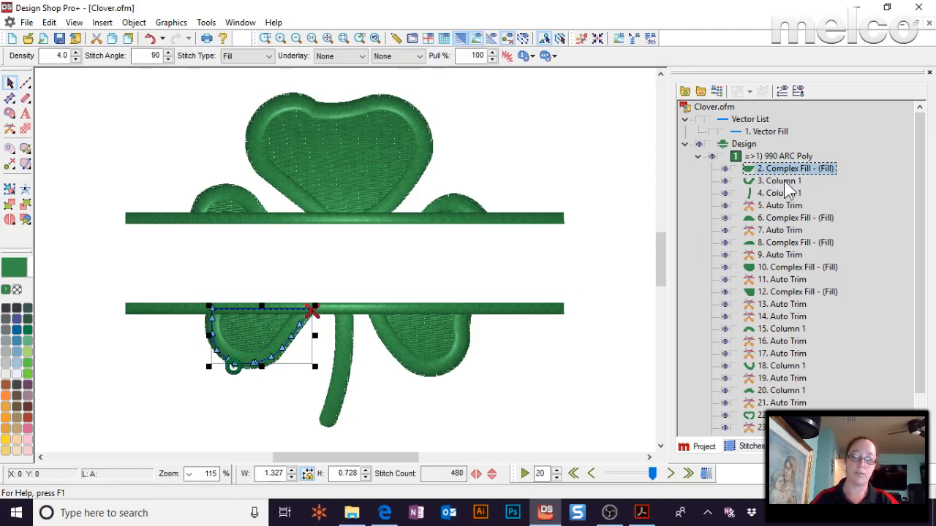
{"action": "left_click", "coordinate": [787, 183]}
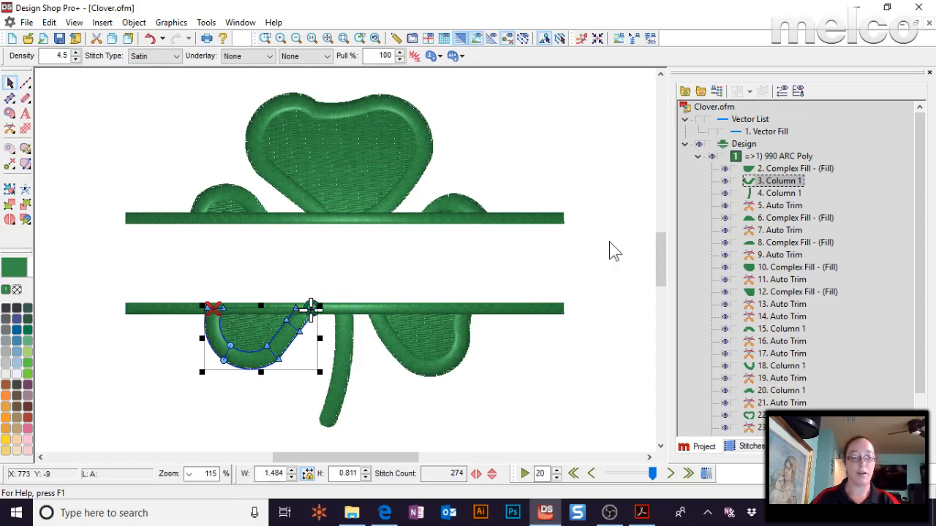
- Set the stem column's entry and exit points at its upper end beneath the lower satin line
{"action": "left_click", "coordinate": [777, 194]}
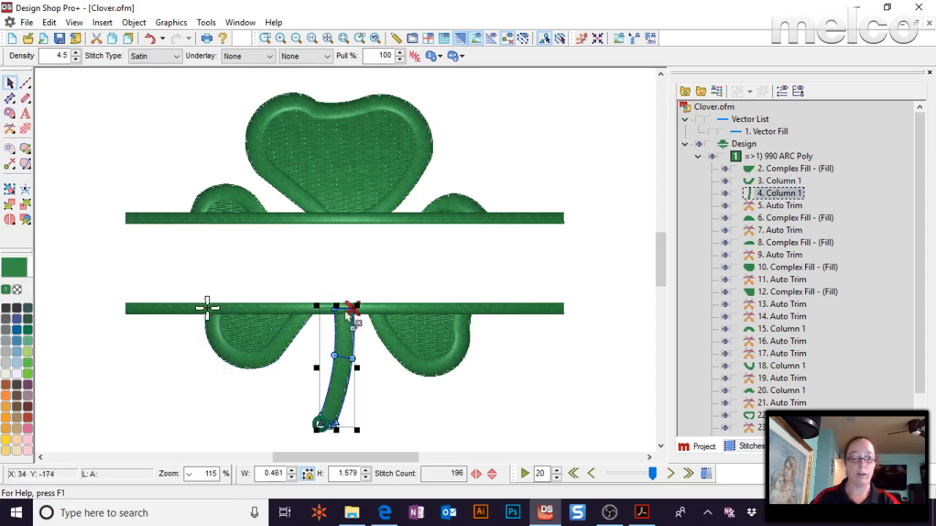
{"action": "left_click", "coordinate": [9, 163]}
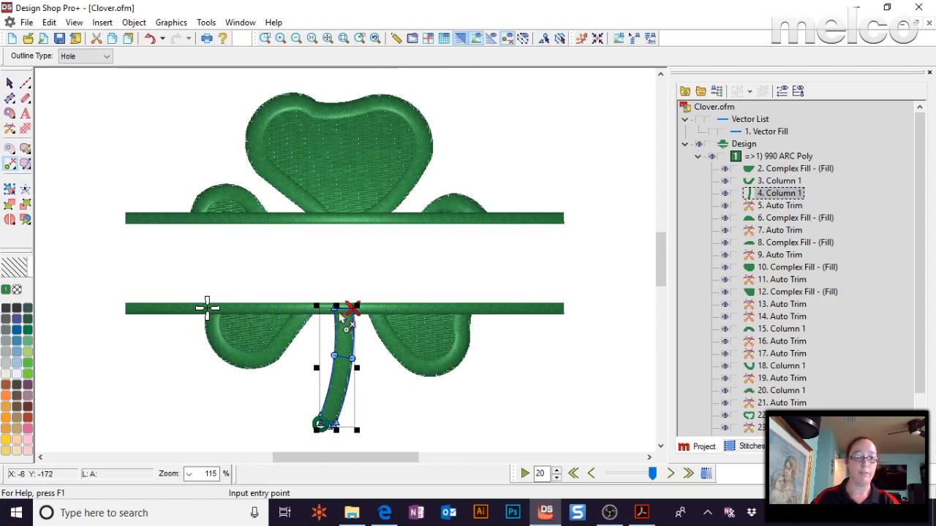
{"action": "left_click", "coordinate": [358, 316]}
{"action": "left_click", "coordinate": [562, 314]}
- Add a normal walk stitch beneath the lower satin line from the lower-left border column's exit to the stem's upper end, sequenced between those columns
{"action": "left_click", "coordinate": [776, 180]}
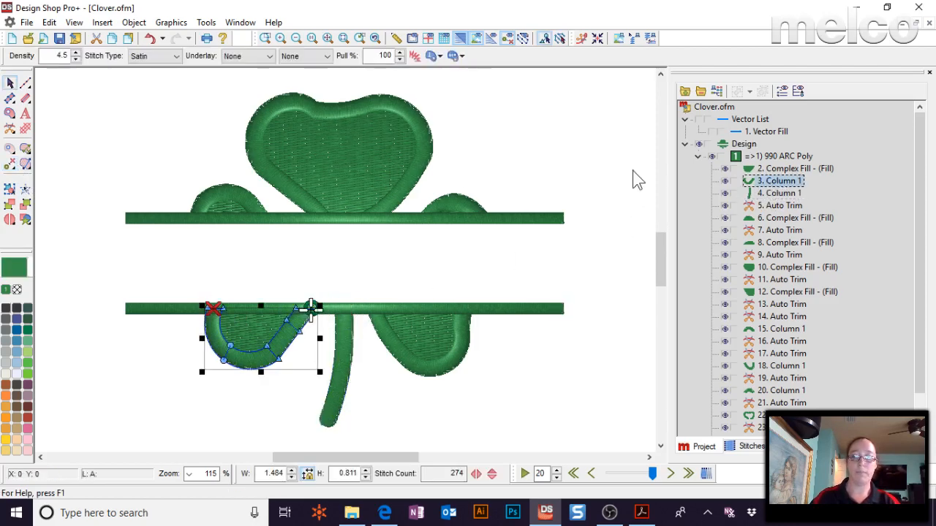
{"action": "left_click", "coordinate": [25, 84]}
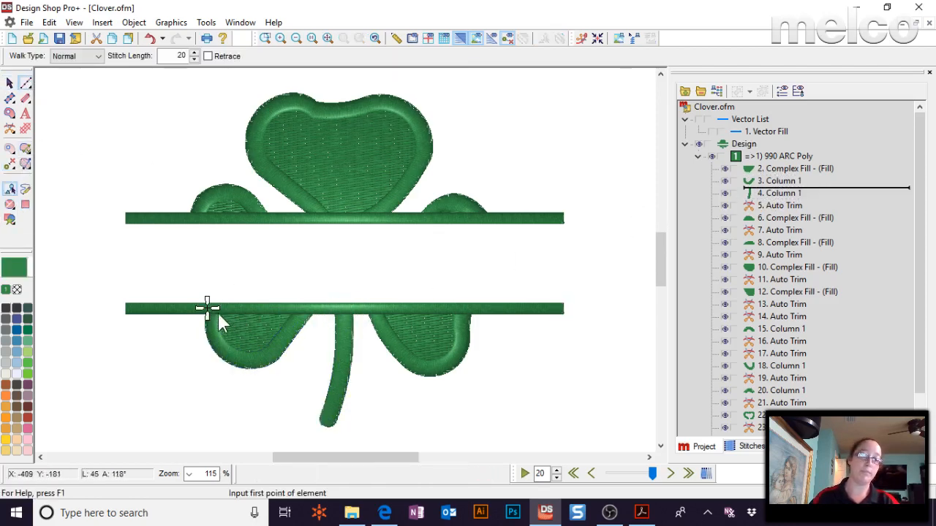
{"action": "left_click", "coordinate": [207, 308]}
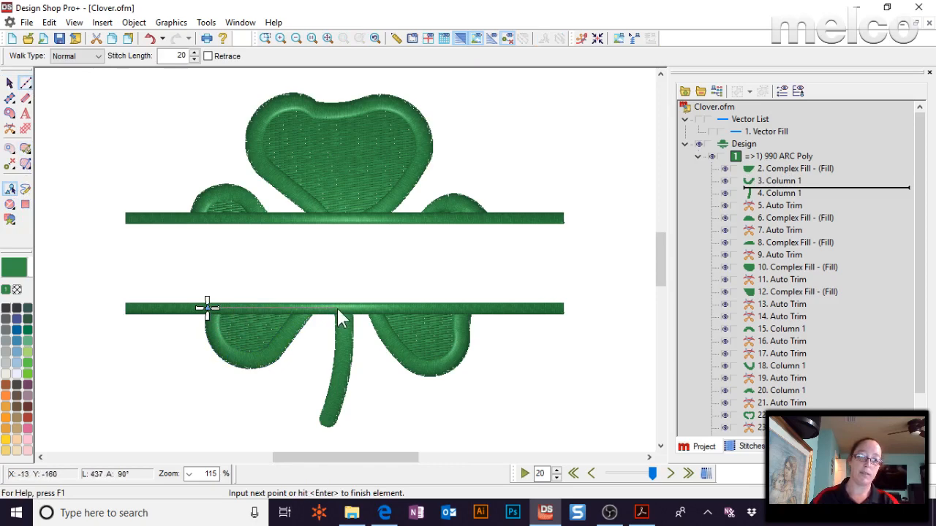
{"action": "left_click", "coordinate": [338, 308]}
{"action": "key", "text": "Return"}
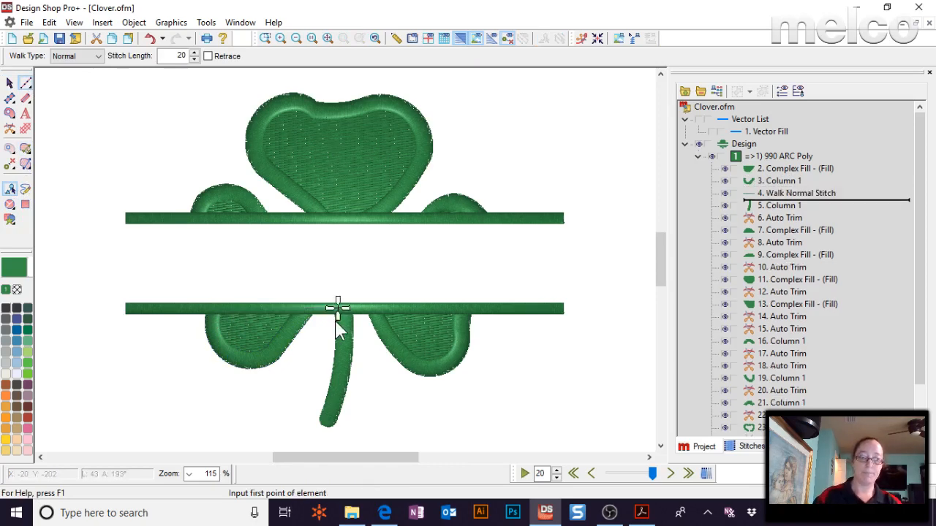
{"action": "left_click", "coordinate": [774, 182]}
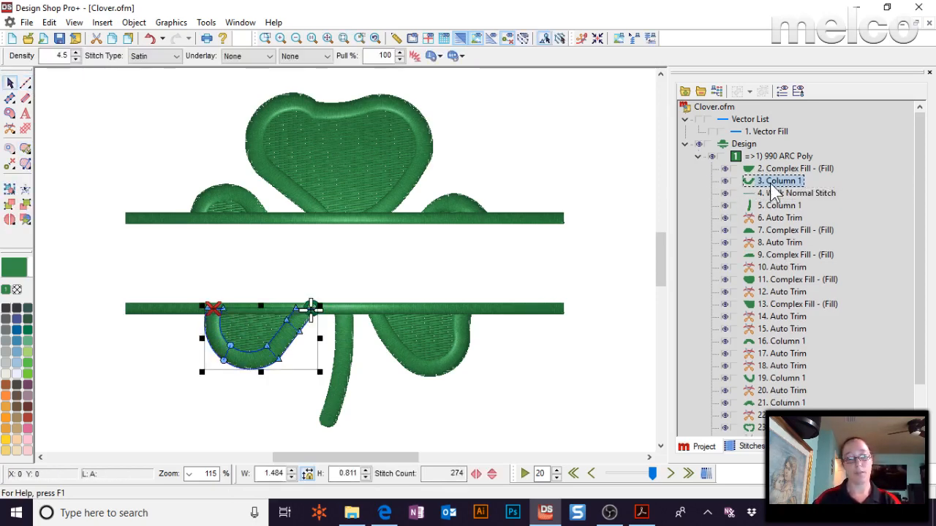
{"action": "left_click", "coordinate": [774, 195]}
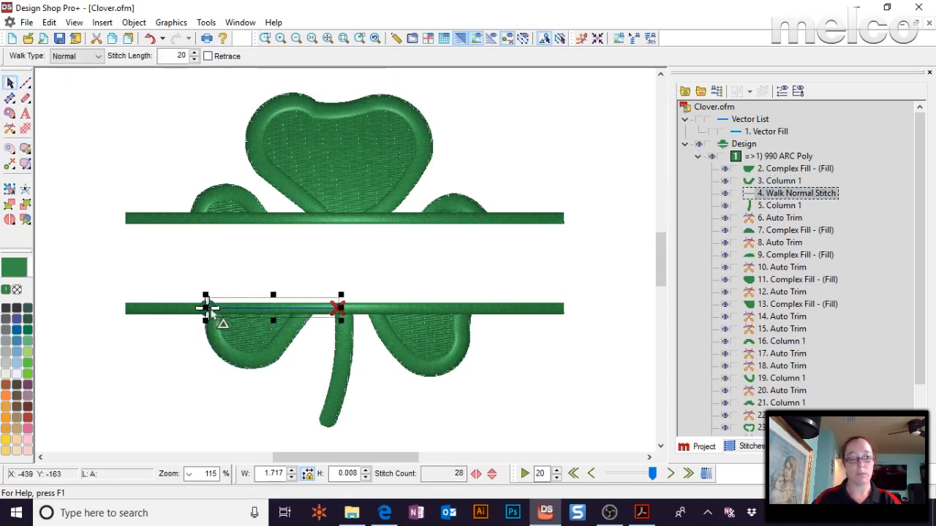
- Add a normal walk stitch after the stem column, running beneath the lower satin line from the stem's exit to the lower-right leaf's inner corner
{"action": "left_click", "coordinate": [772, 205]}
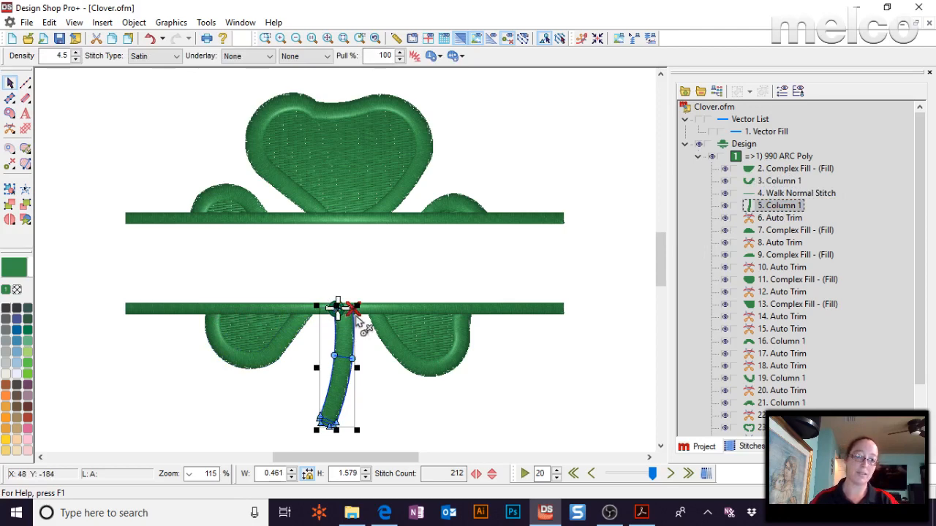
{"action": "left_click", "coordinate": [25, 83]}
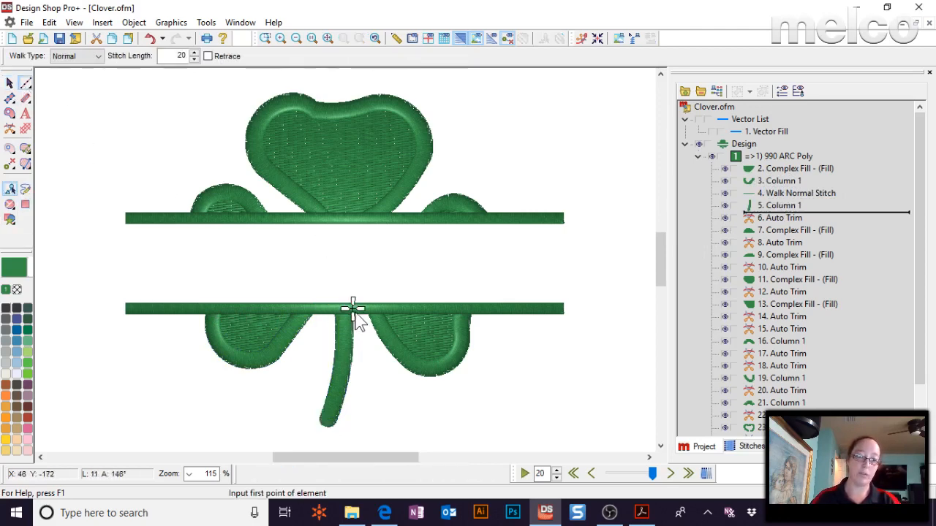
{"action": "left_click", "coordinate": [388, 311]}
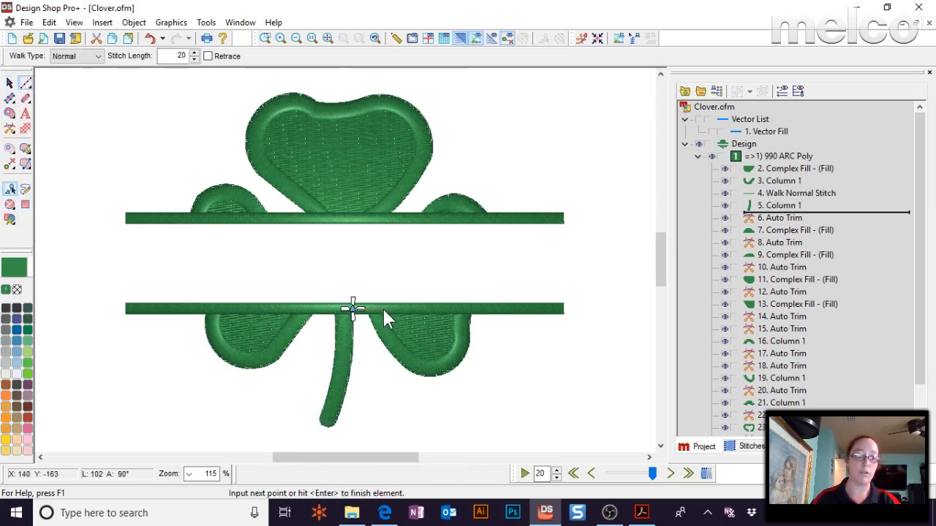
{"action": "left_click", "coordinate": [383, 302]}
{"action": "key", "text": "Return"}
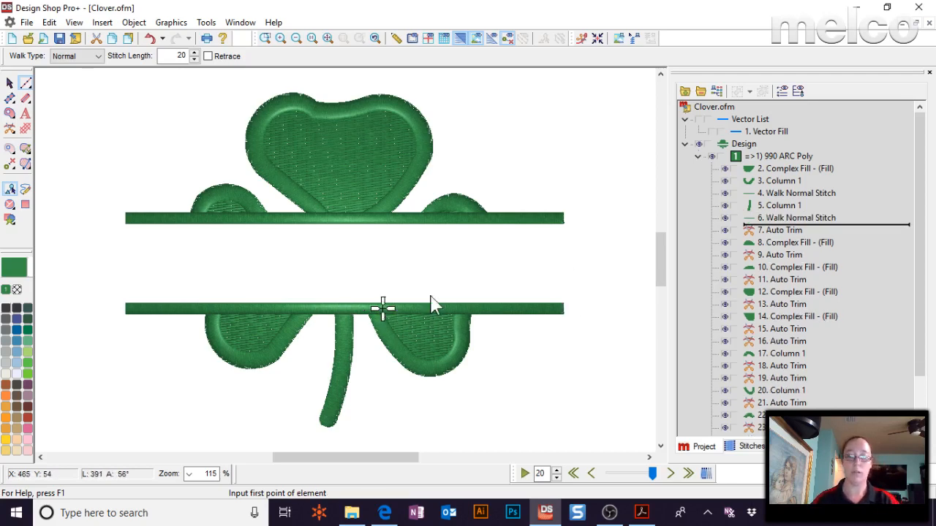
{"action": "key", "text": "Escape"}
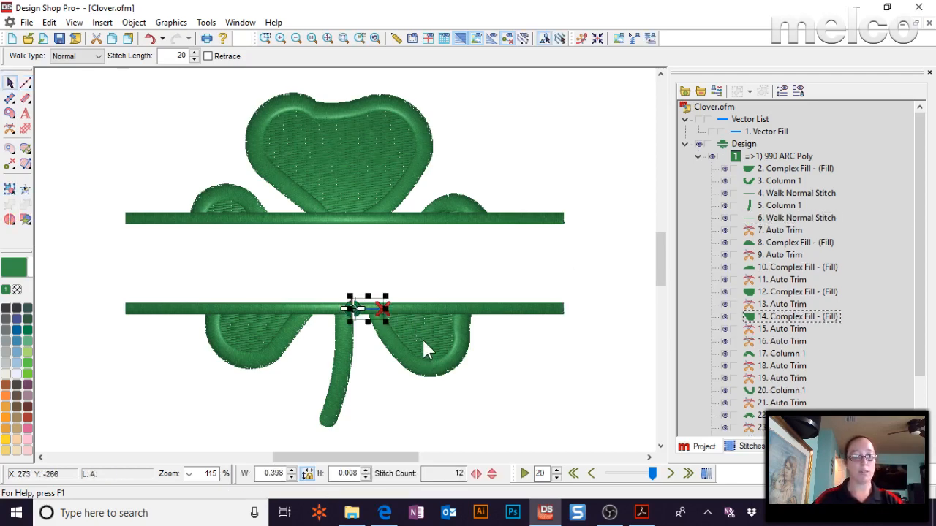
- Move the lower-right leaf's complex fill directly after the second walk stitch, with its entry at the upper inner corner and exit at the upper outer corner
{"action": "left_click", "coordinate": [423, 342]}
{"action": "left_click_drag", "start_coordinate": [782, 324], "coordinate": [781, 228]}
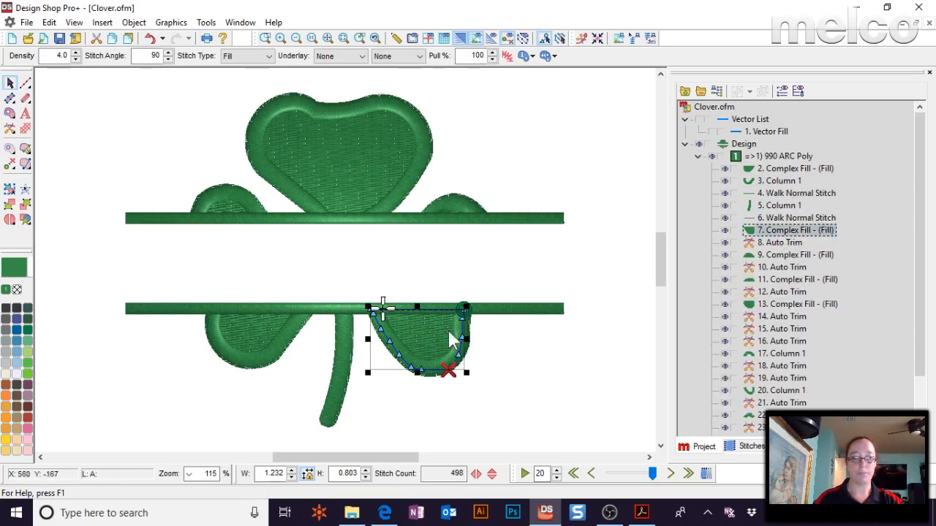
{"action": "left_click", "coordinate": [10, 164]}
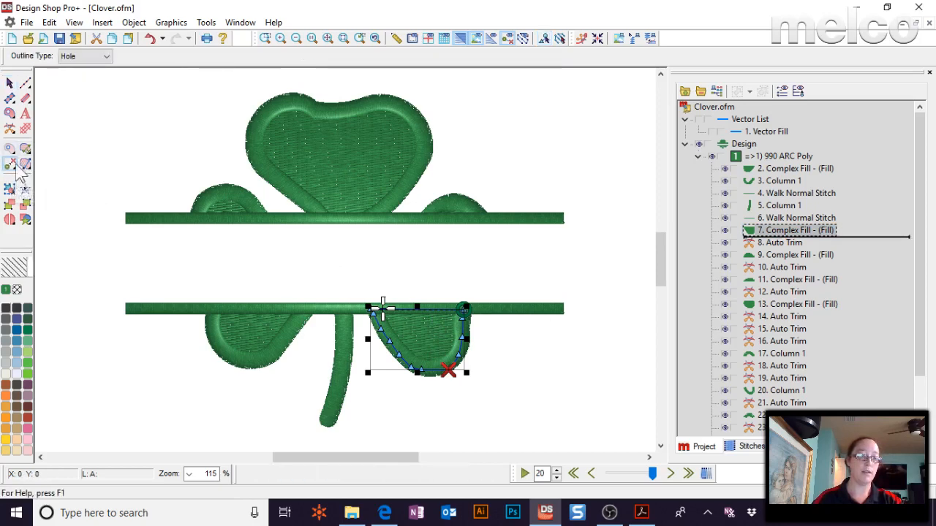
{"action": "left_click", "coordinate": [382, 308]}
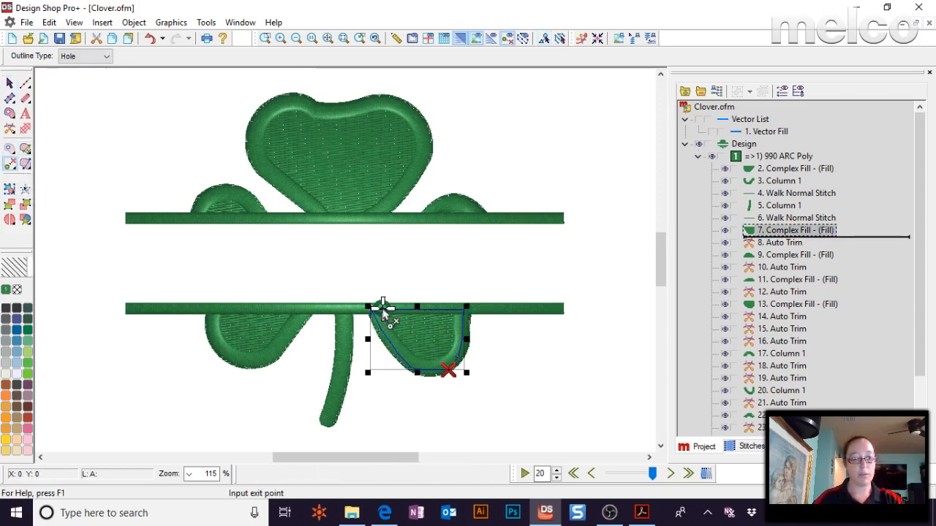
{"action": "left_click", "coordinate": [470, 324]}
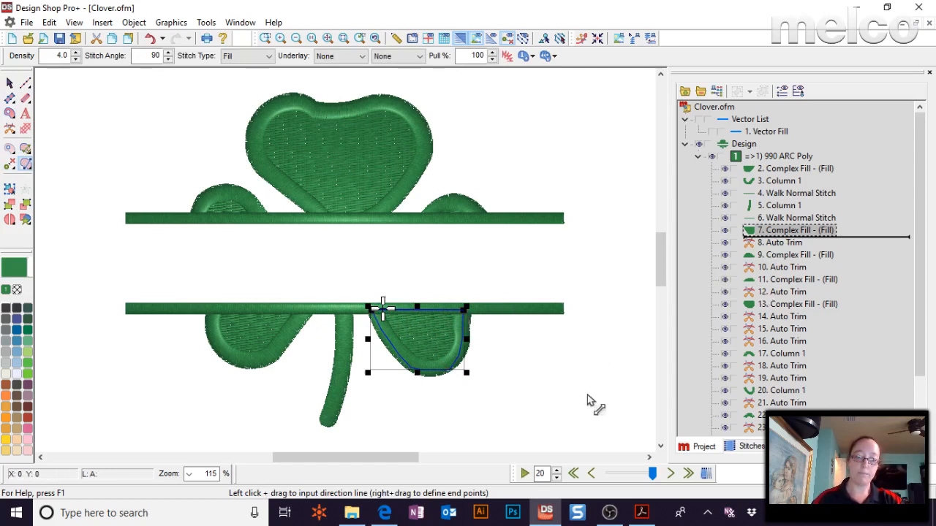
{"action": "key", "text": "Return"}
- Move the lower-right leaf's border column directly after its fill, with its entry at the outer end and its exit at the stem-side end
{"action": "left_click", "coordinate": [471, 354]}
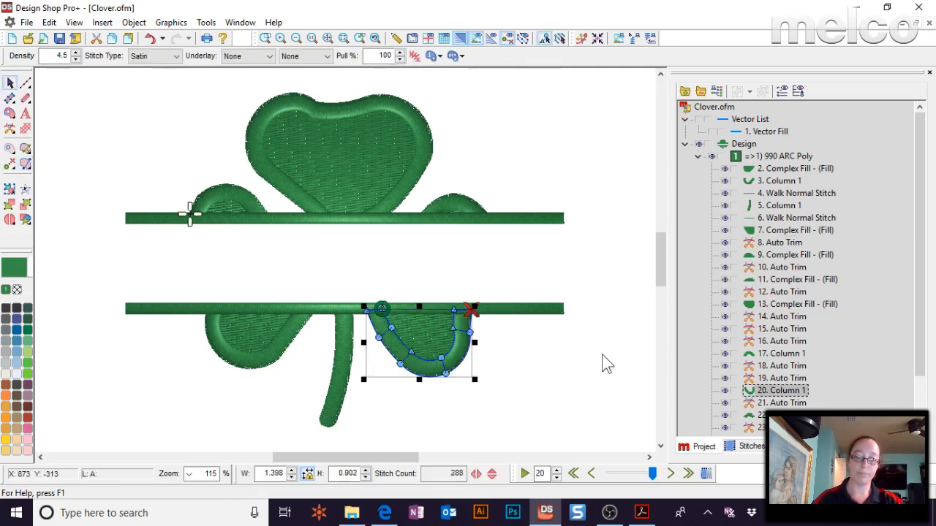
{"action": "left_click_drag", "start_coordinate": [755, 395], "coordinate": [763, 236]}
{"action": "left_click", "coordinate": [10, 163]}
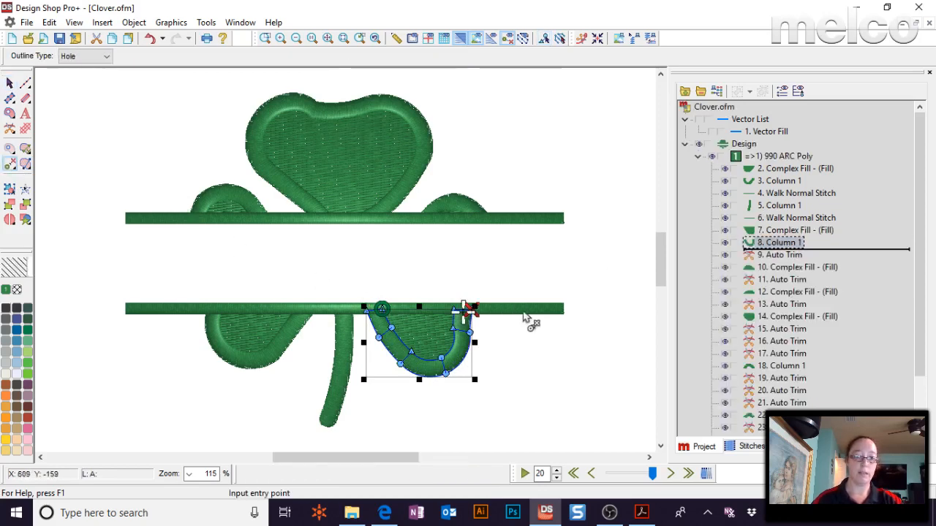
{"action": "left_click", "coordinate": [382, 309]}
{"action": "left_click", "coordinate": [379, 310]}
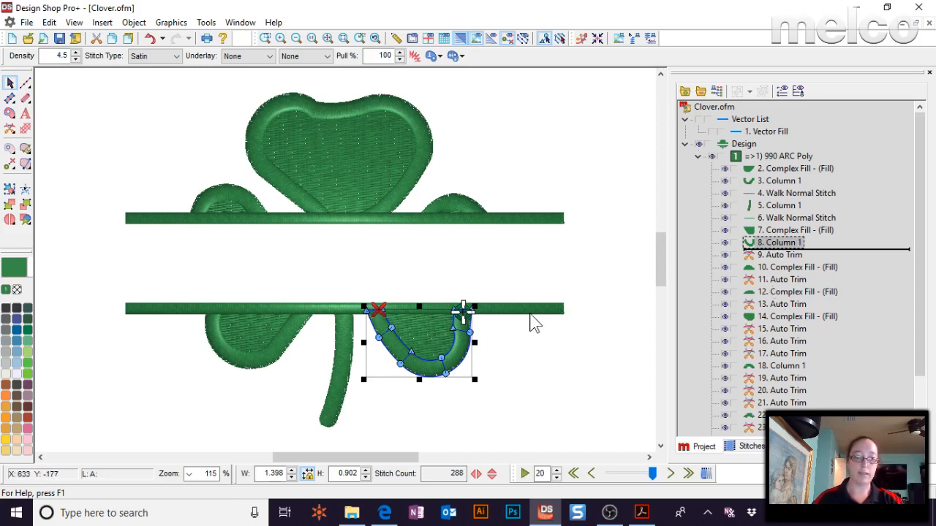
- Move the lower satin line directly after the lower-right border column, entering at that column's exit and exiting at the line's right end
{"action": "left_click", "coordinate": [531, 311]}
{"action": "left_click_drag", "start_coordinate": [797, 428], "coordinate": [807, 185]}
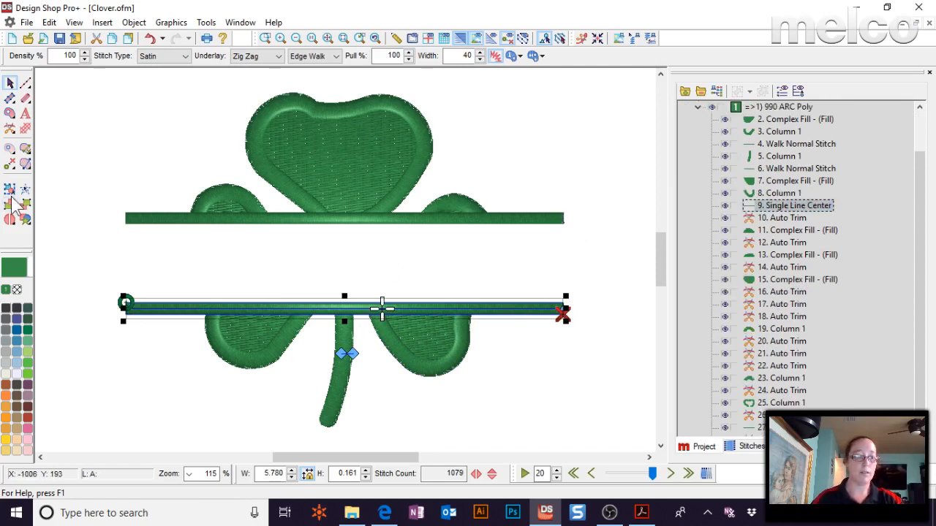
{"action": "left_click", "coordinate": [9, 164]}
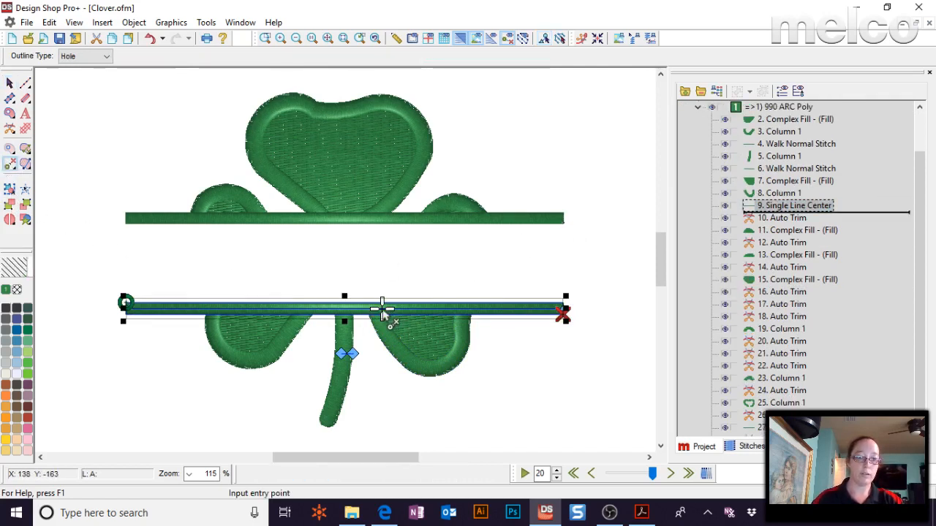
{"action": "left_click", "coordinate": [382, 309]}
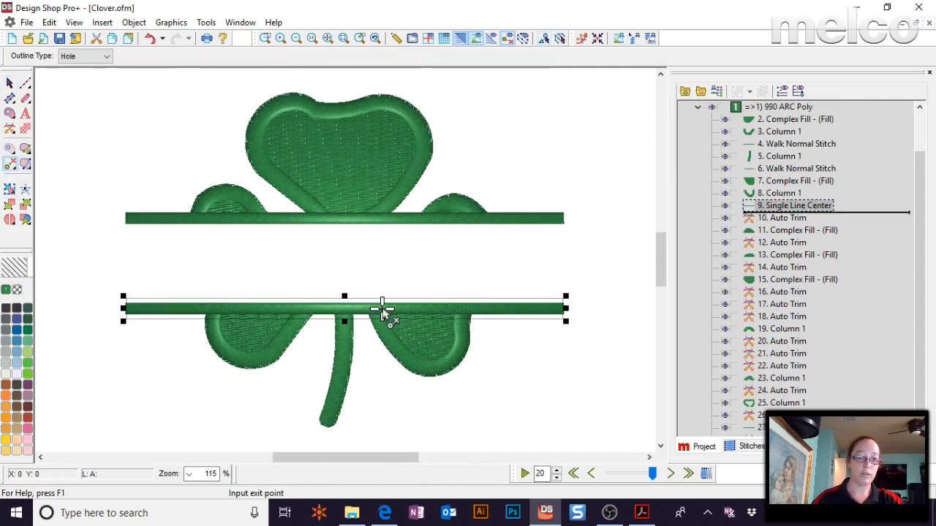
{"action": "left_click", "coordinate": [568, 314]}
{"action": "left_click", "coordinate": [602, 150]}
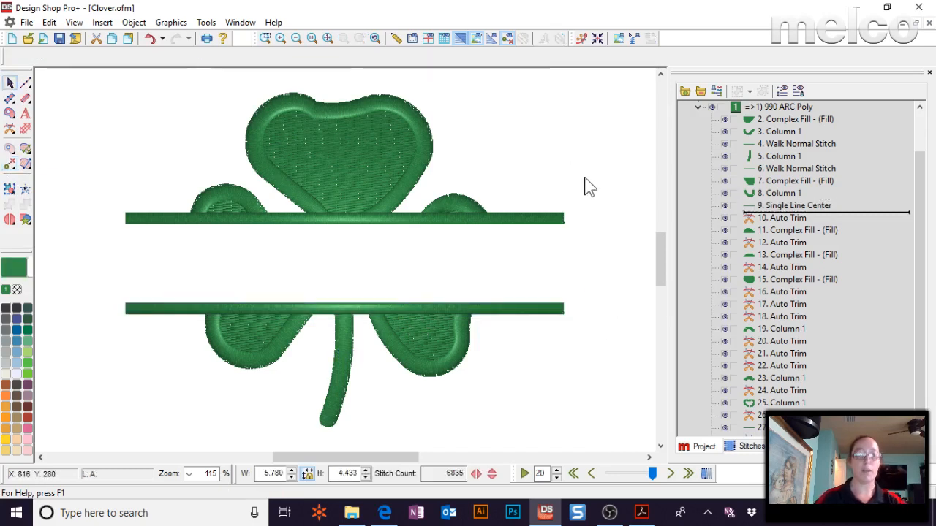
- Review the resequenced lower-half elements and remaining trims, and update the auto ties and trims for the whole 990 ARC Poly color block
{"action": "scroll", "coordinate": [782, 233], "scroll_direction": "up", "scroll_amount": 1}
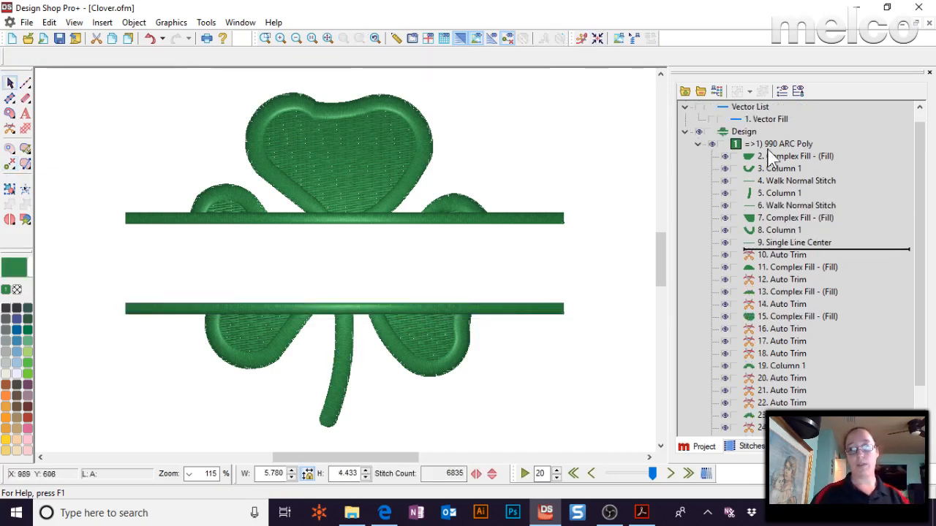
{"action": "left_click", "coordinate": [769, 157]}
{"action": "left_click", "coordinate": [783, 242], "text": "shift"}
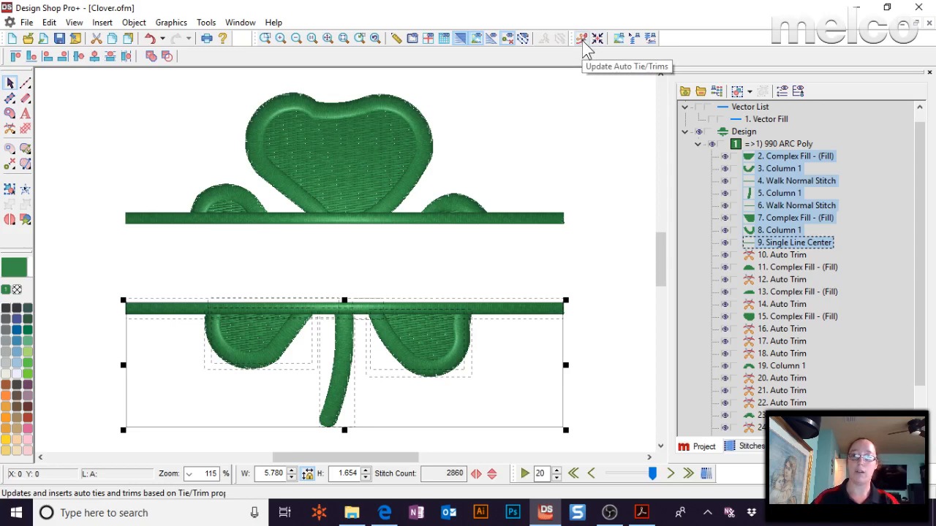
{"action": "left_click", "coordinate": [780, 255]}
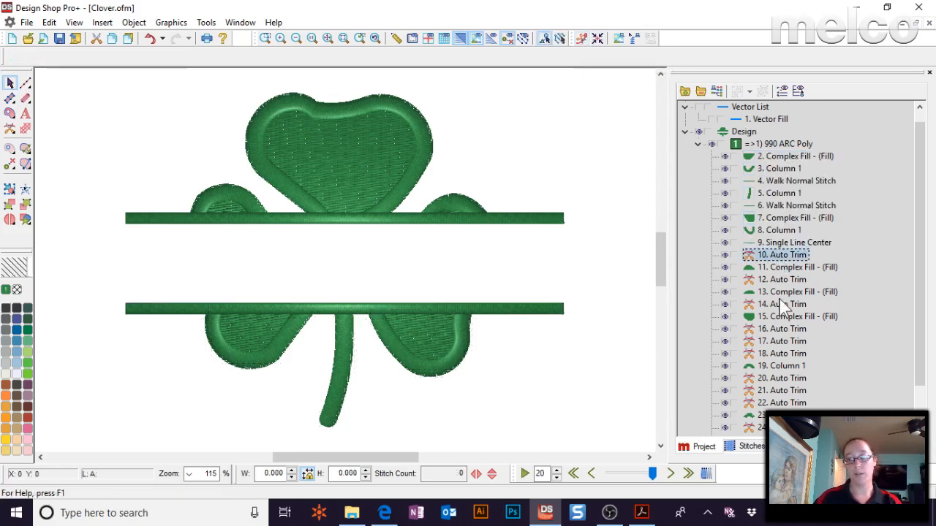
{"action": "left_click", "coordinate": [779, 280]}
{"action": "left_click", "coordinate": [780, 305]}
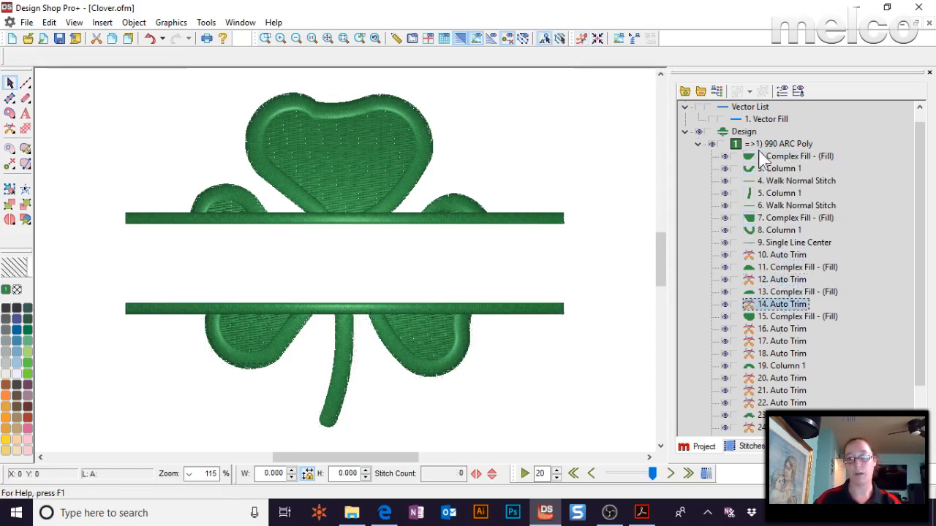
{"action": "left_click", "coordinate": [776, 144]}
{"action": "left_click", "coordinate": [583, 38]}
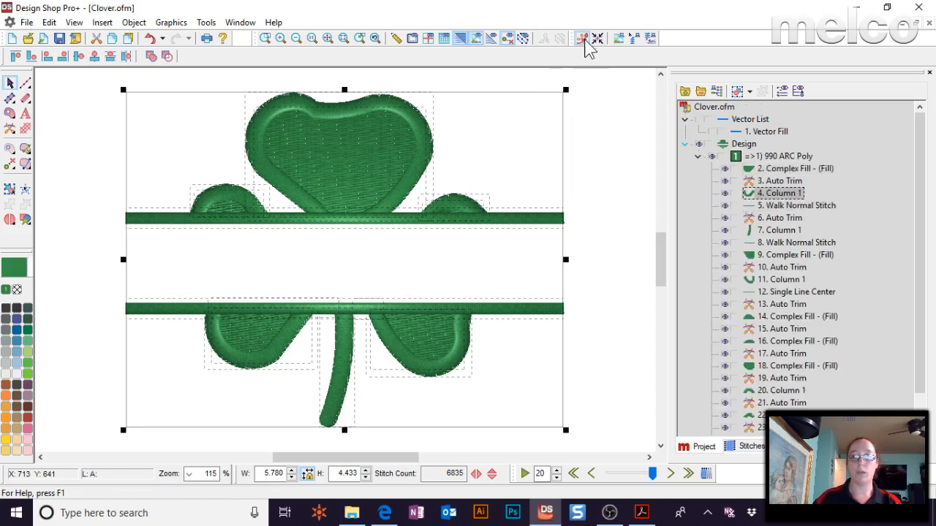
- Delete the auto trims after the lower-left leaf fill, before the stem column and after the lower-right leaf fill
{"action": "left_click", "coordinate": [779, 156]}
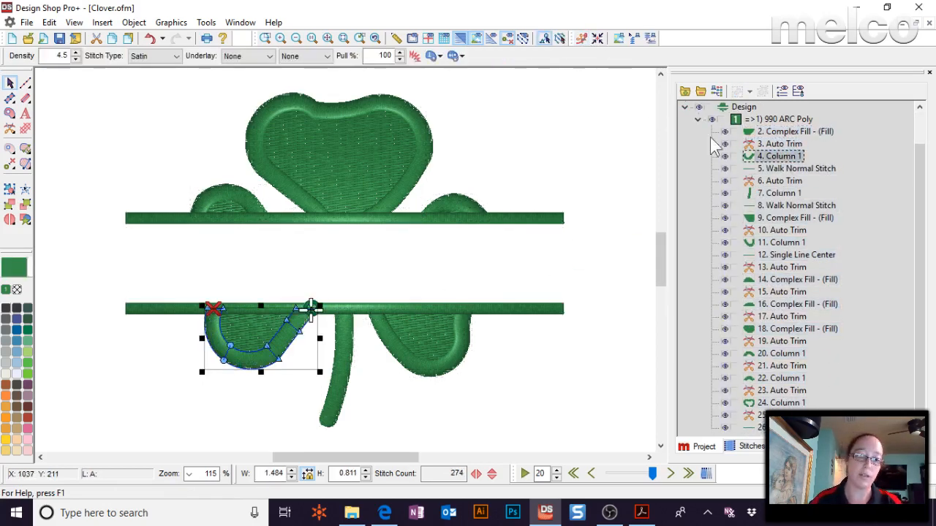
{"action": "left_click", "coordinate": [771, 146]}
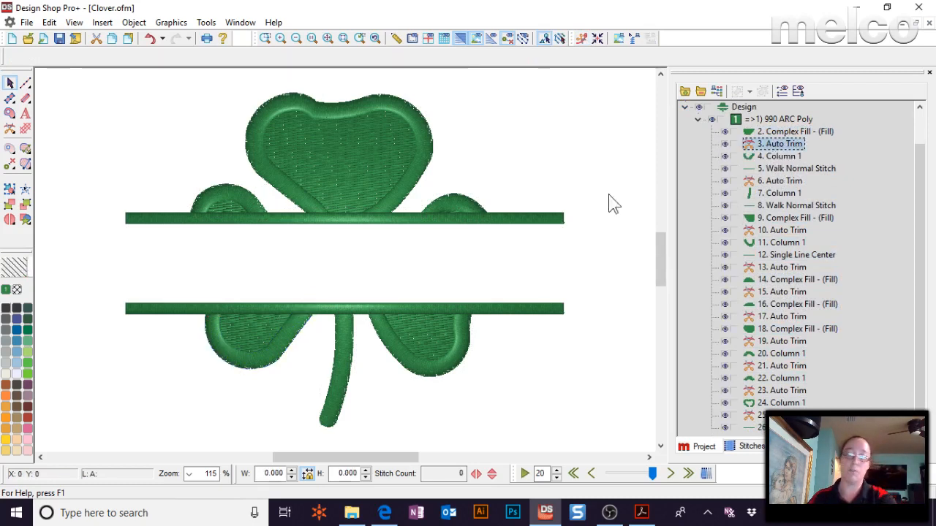
{"action": "key", "text": "Delete"}
{"action": "left_click", "coordinate": [769, 184]}
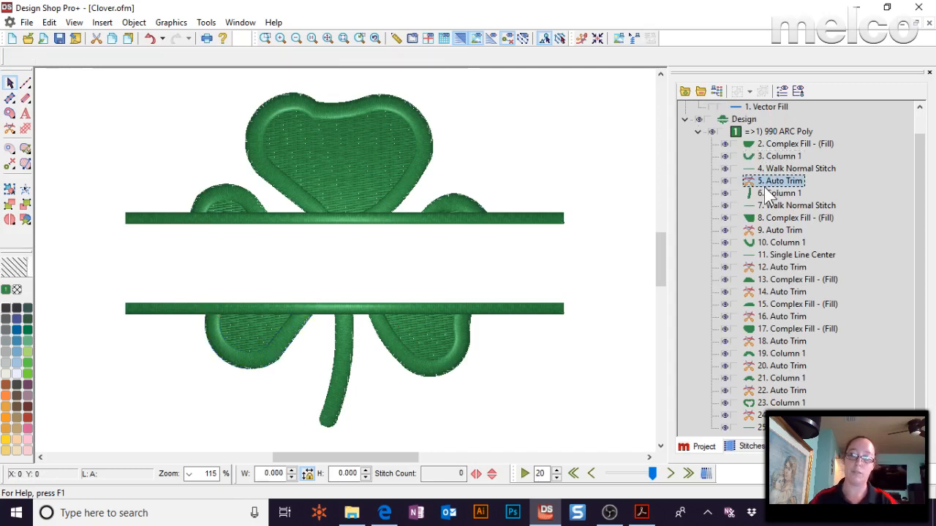
{"action": "key", "text": "Delete"}
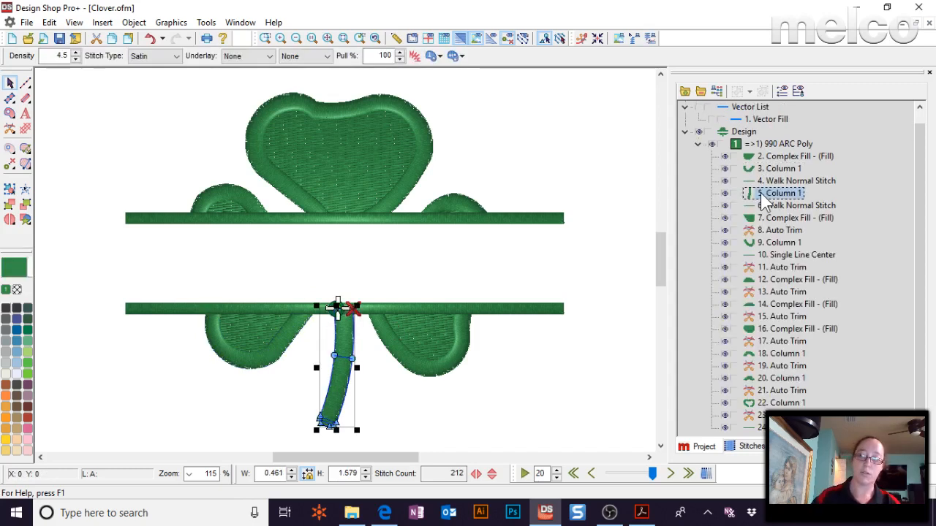
{"action": "left_click", "coordinate": [768, 233]}
{"action": "key", "text": "Delete"}
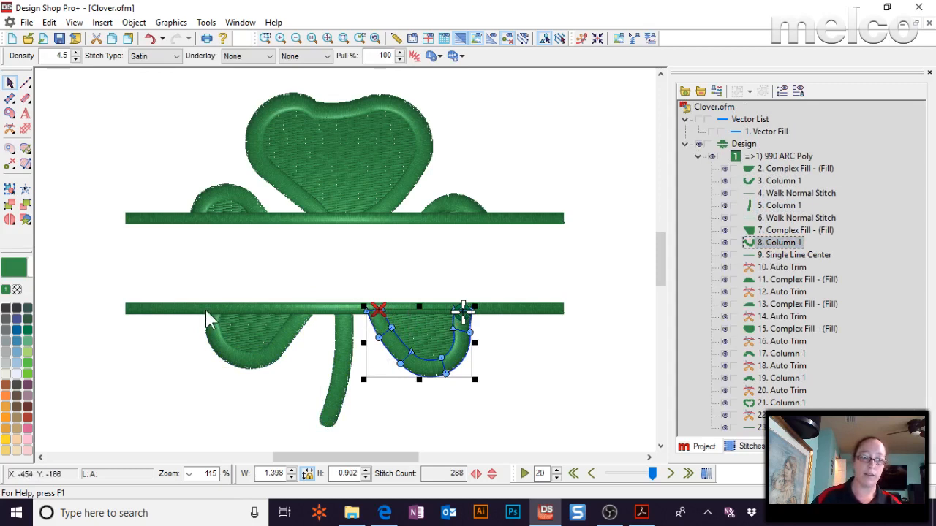
- Set the auto trim length to 64 pt for all lower-half elements, from the lower-left leaf fill through the lower satin line
{"action": "left_click", "coordinate": [779, 168]}
{"action": "left_click", "coordinate": [780, 242], "text": "shift"}
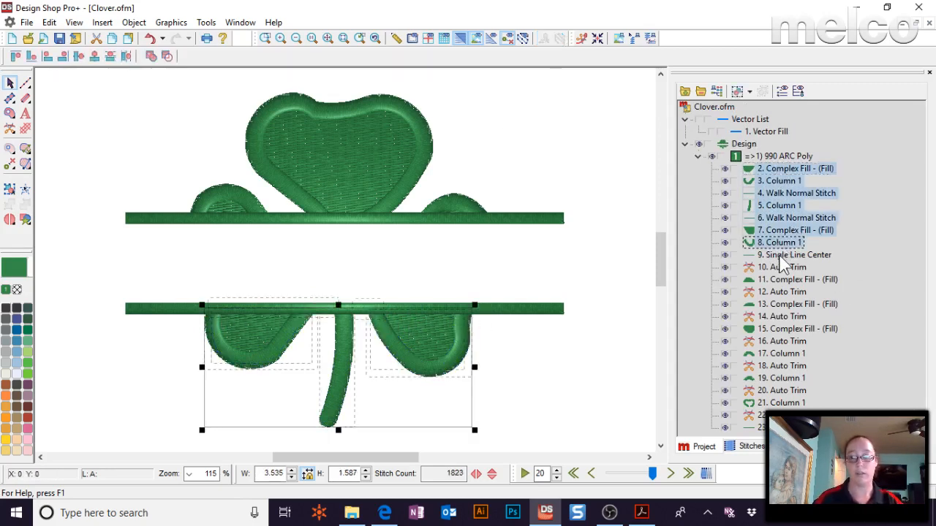
{"action": "right_click", "coordinate": [783, 264]}
{"action": "left_click", "coordinate": [774, 243]}
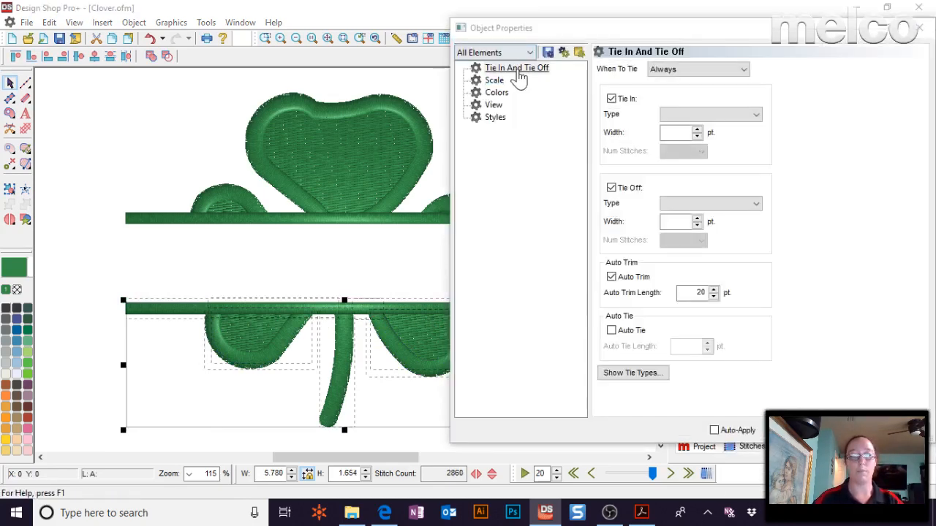
{"action": "double_click", "coordinate": [691, 292]}
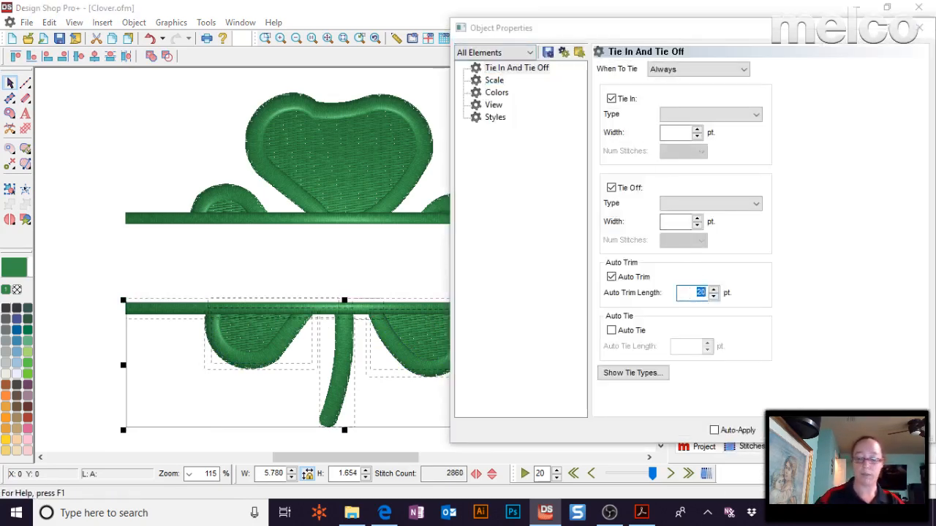
{"action": "left_click", "coordinate": [793, 430]}
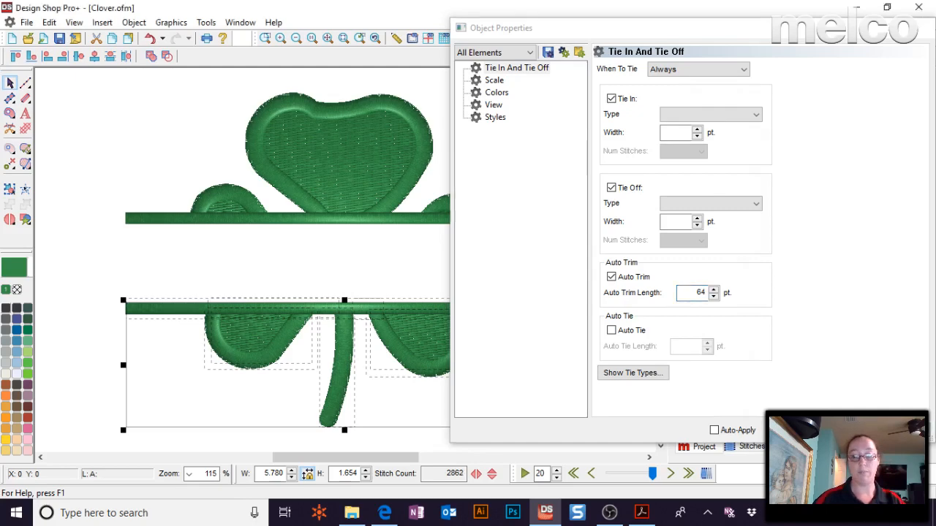
{"action": "left_click", "coordinate": [588, 129]}
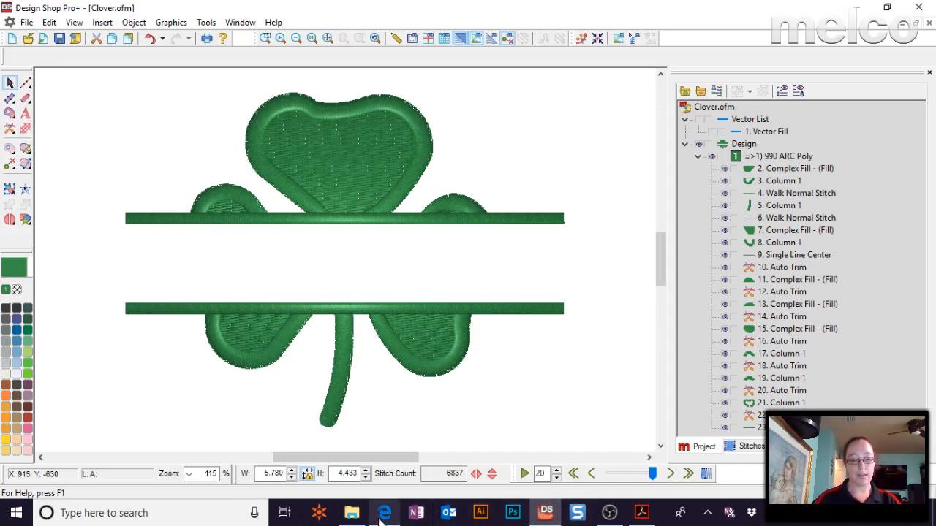
- Switch to Adobe Acrobat, review the DesignShop Tools page of the splitting elements PDF, and return to the Clover design in Design Shop
{"action": "mouse_move", "coordinate": [381, 516]}
{"action": "mouse_move", "coordinate": [402, 488]}
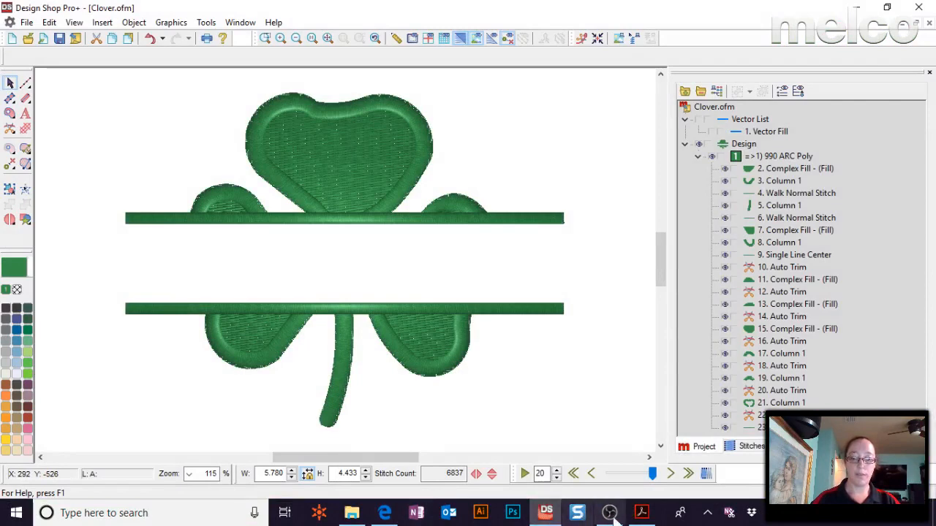
{"action": "left_click", "coordinate": [641, 513]}
{"action": "scroll", "coordinate": [341, 304], "scroll_direction": "up", "scroll_amount": 6}
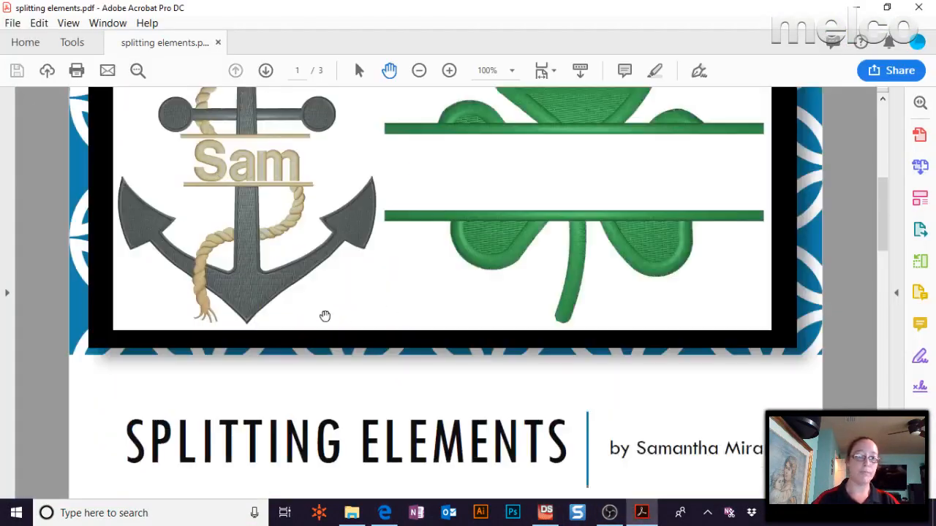
{"action": "scroll", "coordinate": [326, 313], "scroll_direction": "up", "scroll_amount": 3}
{"action": "scroll", "coordinate": [328, 309], "scroll_direction": "down", "scroll_amount": 10}
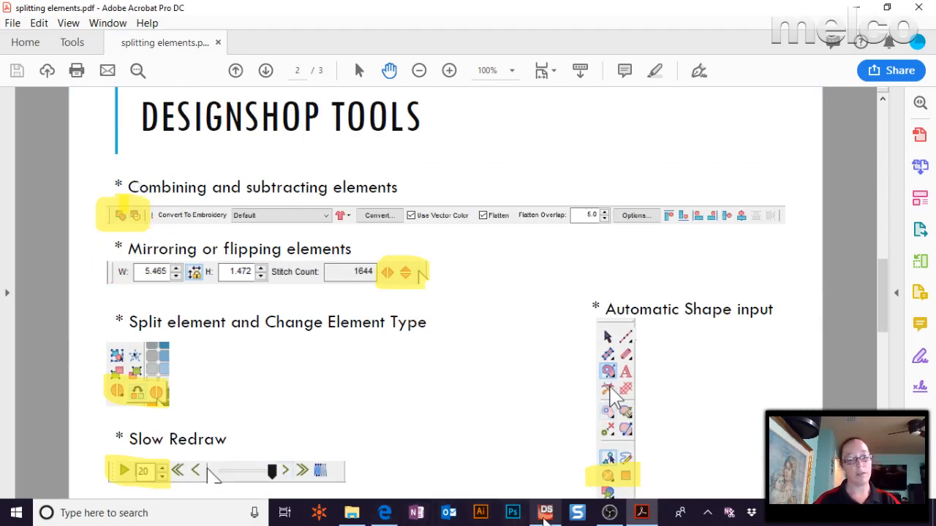
{"action": "left_click", "coordinate": [545, 512]}
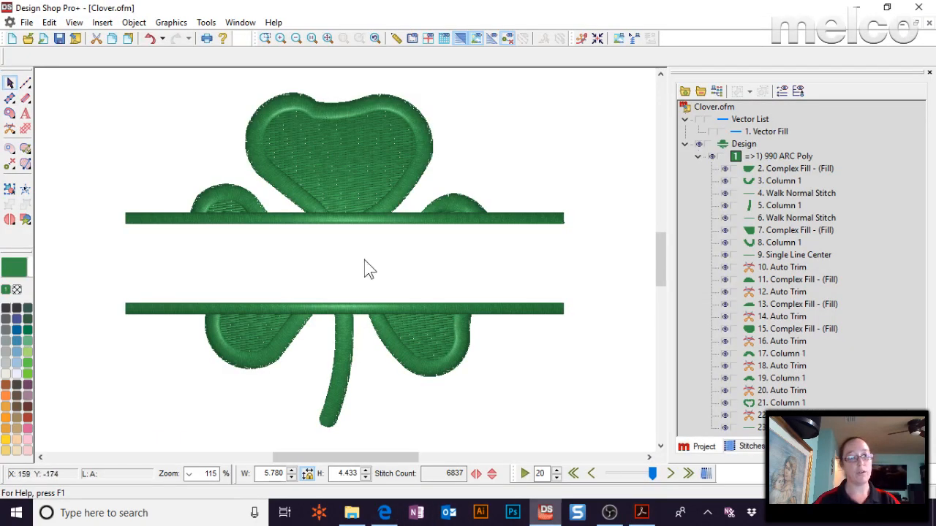
- Open the DesignShop user manual, search it for "combine", view the Combine Elements topic, and return to the Clover design
{"action": "left_click", "coordinate": [227, 48]}
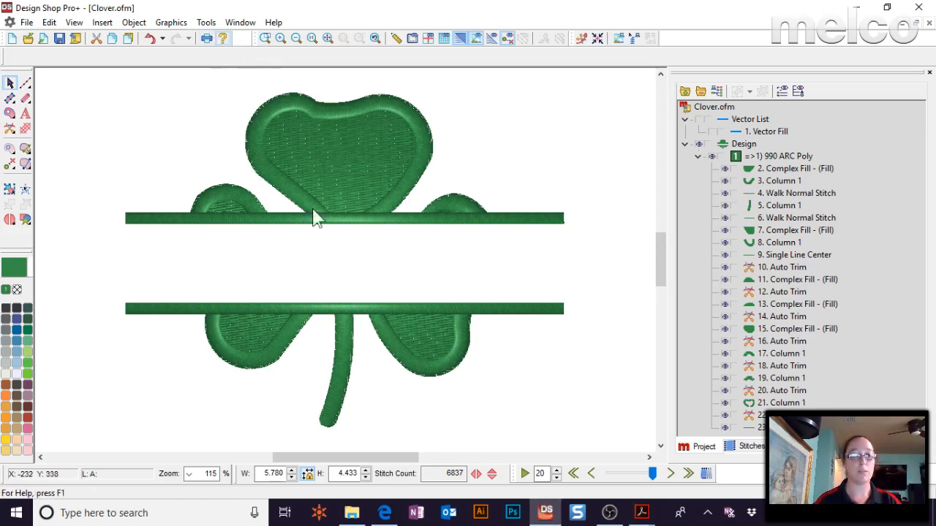
{"action": "scroll", "coordinate": [392, 241], "scroll_direction": "down", "scroll_amount": 3}
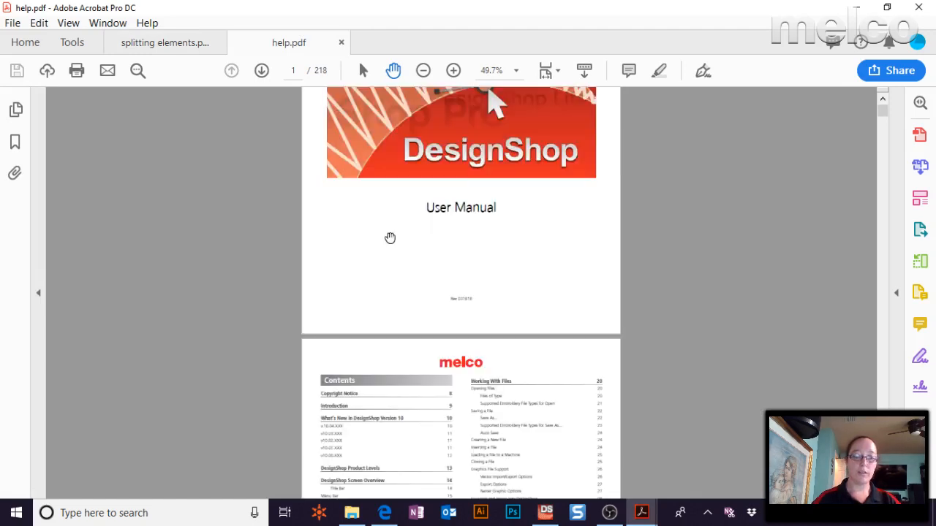
{"action": "key", "text": "ctrl+f"}
{"action": "type", "text": "combine"}
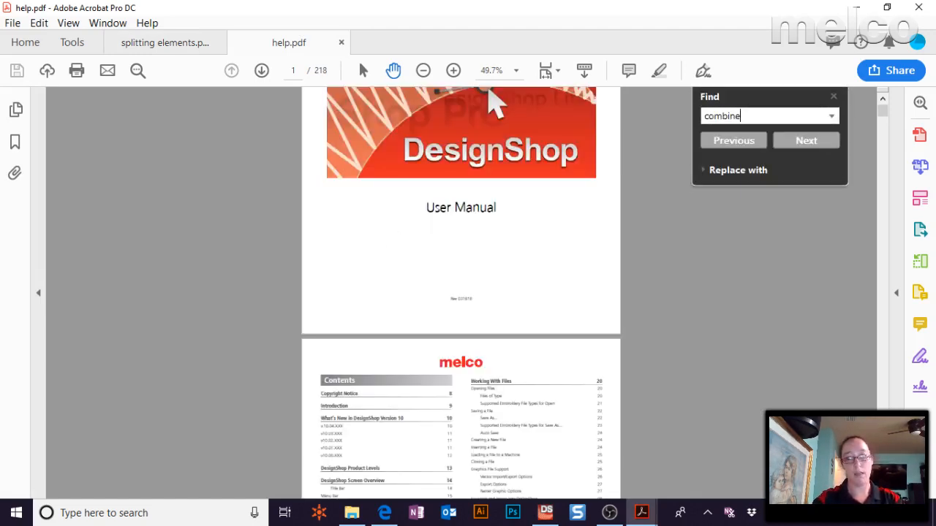
{"action": "key", "text": "Return"}
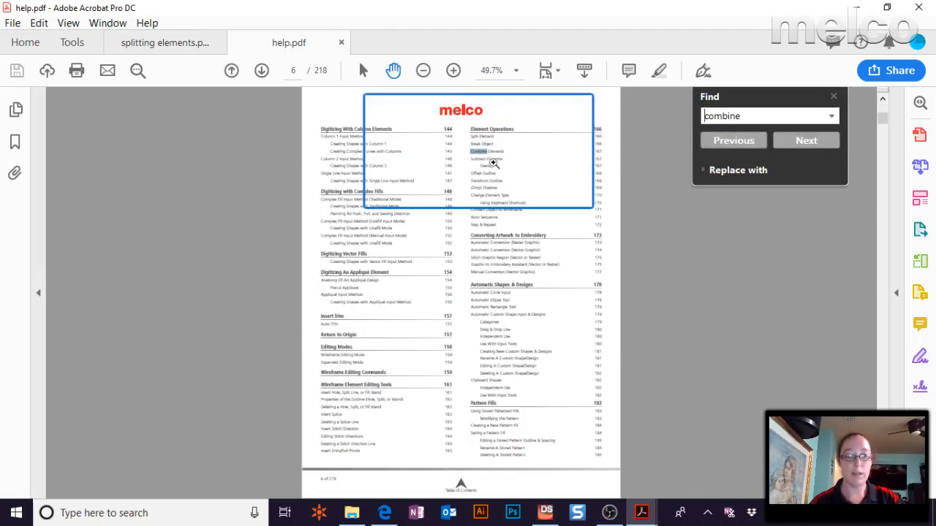
{"action": "left_click", "coordinate": [497, 154]}
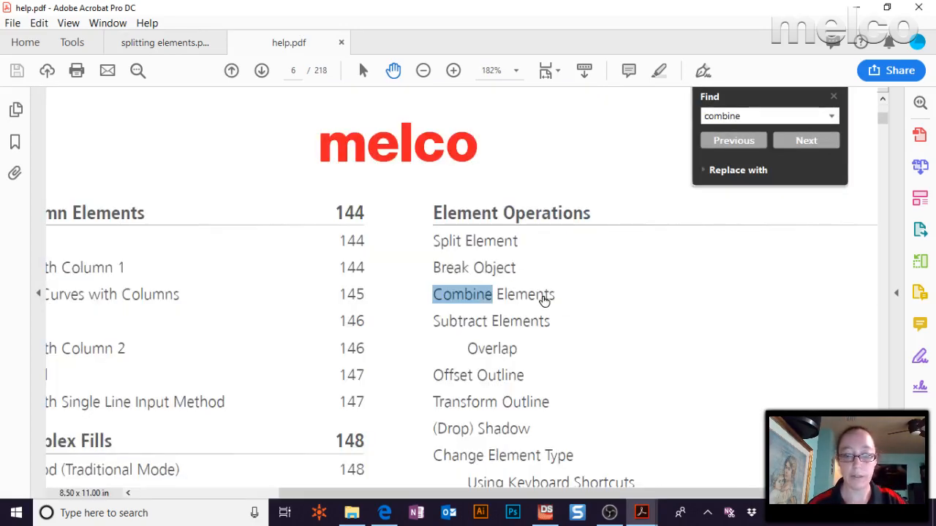
{"action": "left_click", "coordinate": [543, 296]}
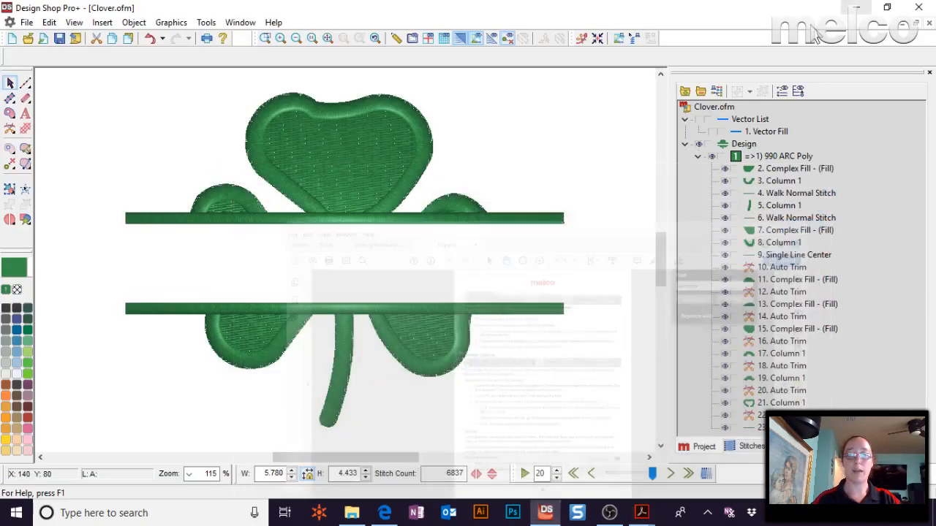
{"action": "left_click", "coordinate": [855, 9]}
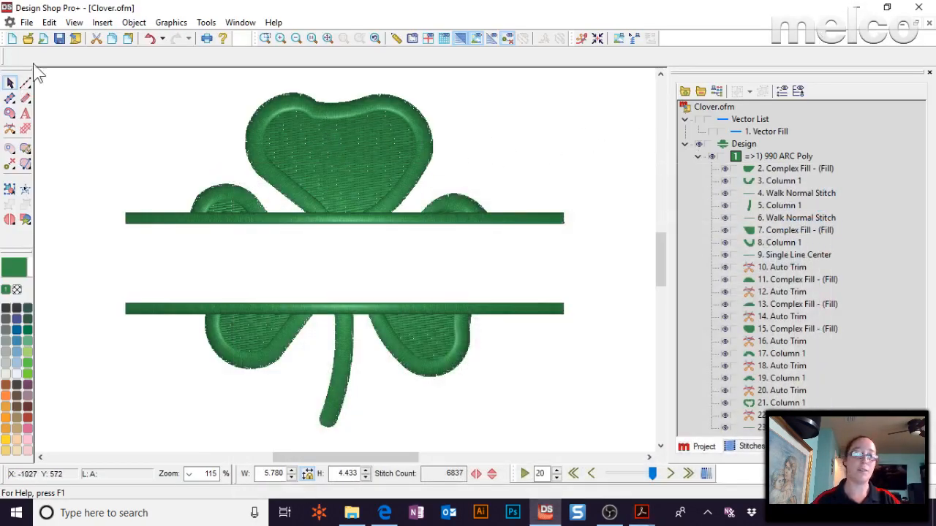
- Start a new project and draw a vector-fill rectangle about 5.3 in wide, with a small narrow rectangle overlapping its upper edge
{"action": "left_click", "coordinate": [11, 38]}
{"action": "left_click", "coordinate": [9, 113]}
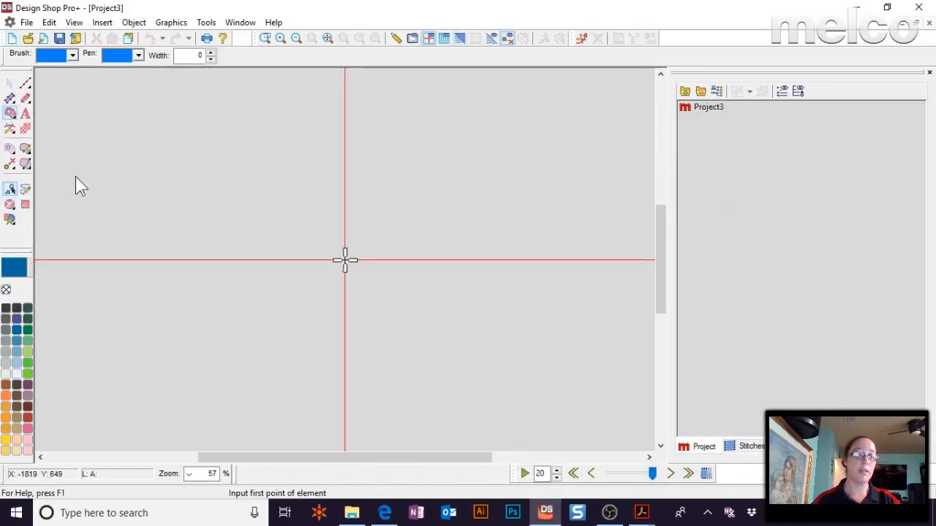
{"action": "left_click_drag", "start_coordinate": [270, 181], "coordinate": [470, 367]}
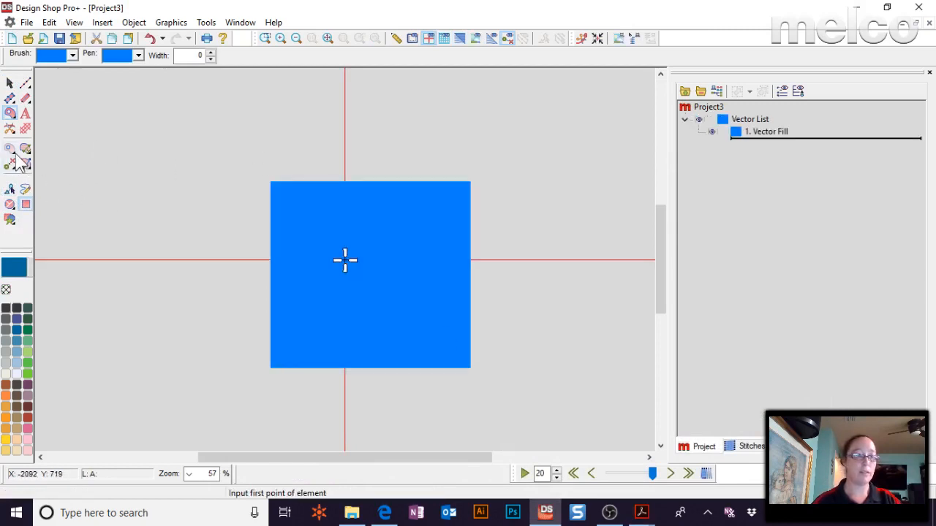
{"action": "mouse_move", "coordinate": [304, 160]}
{"action": "left_mouse_down"}
{"action": "mouse_move", "coordinate": [292, 214]}
{"action": "mouse_move", "coordinate": [328, 214]}
{"action": "left_mouse_up"}
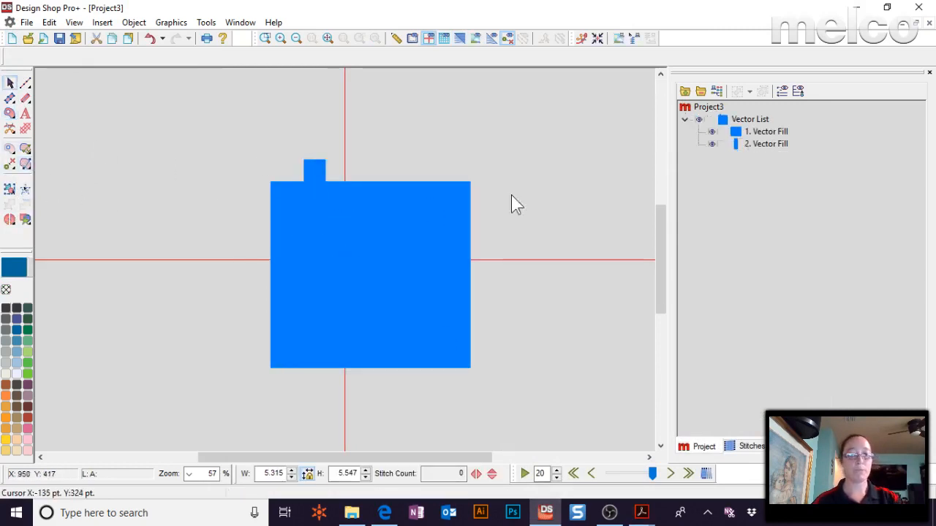
- Try to convert both vector-fill rectangles to Complex Fill elements, replacing the originals
{"action": "left_click", "coordinate": [761, 143]}
{"action": "left_click", "coordinate": [761, 133]}
{"action": "right_click", "coordinate": [761, 134]}
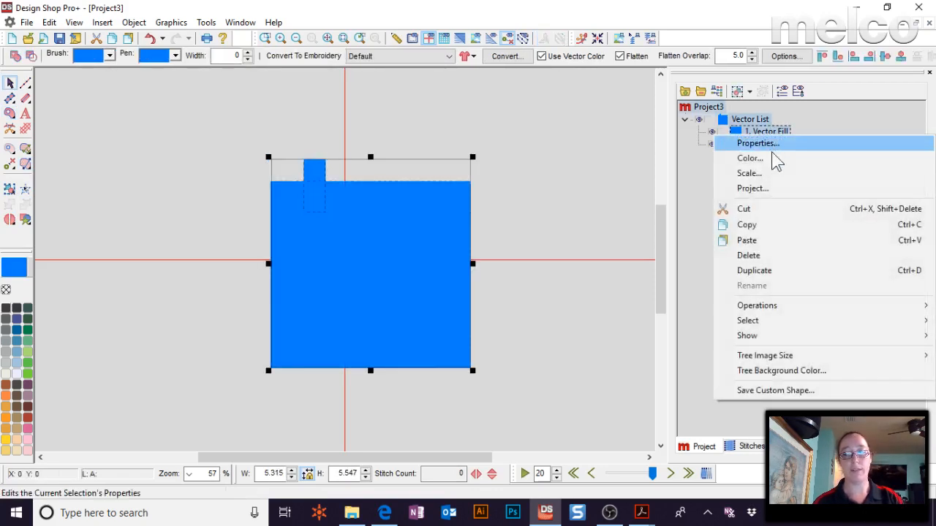
{"action": "mouse_move", "coordinate": [778, 313]}
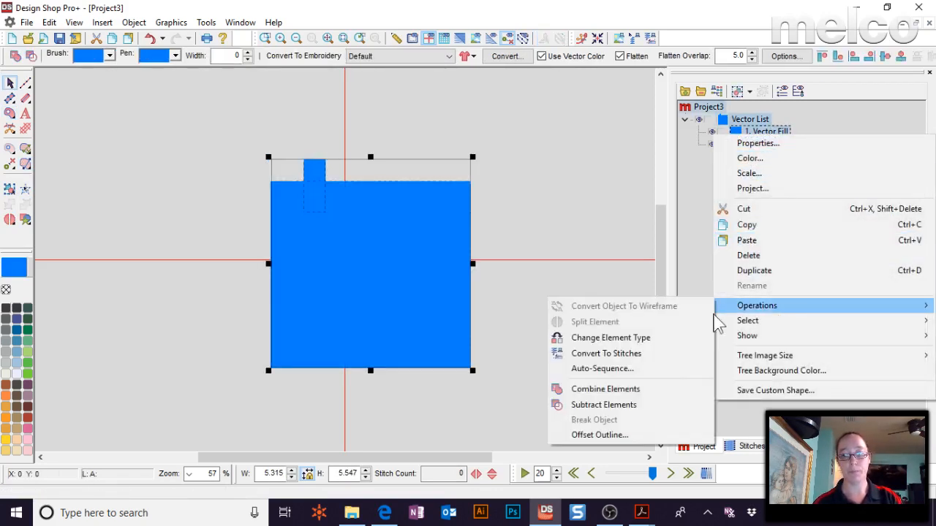
{"action": "left_click", "coordinate": [635, 338]}
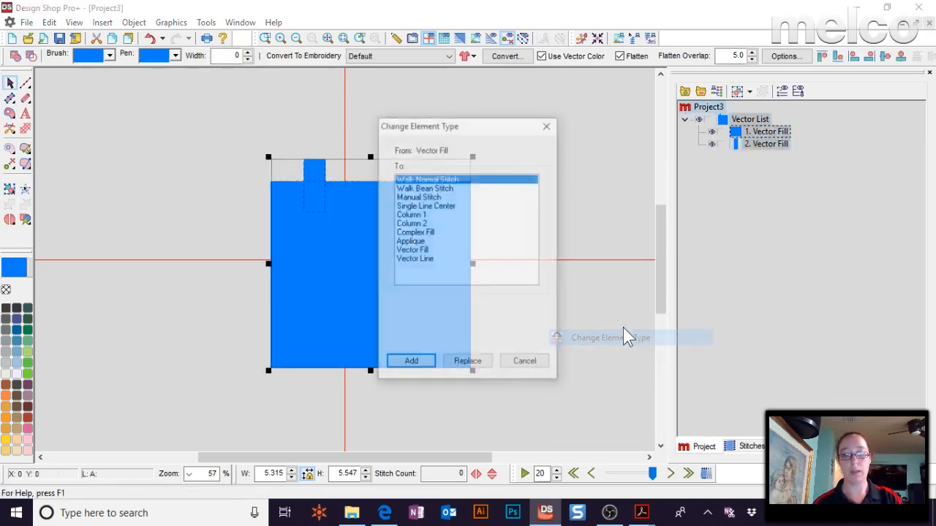
{"action": "left_click", "coordinate": [422, 233]}
{"action": "left_click", "coordinate": [474, 365]}
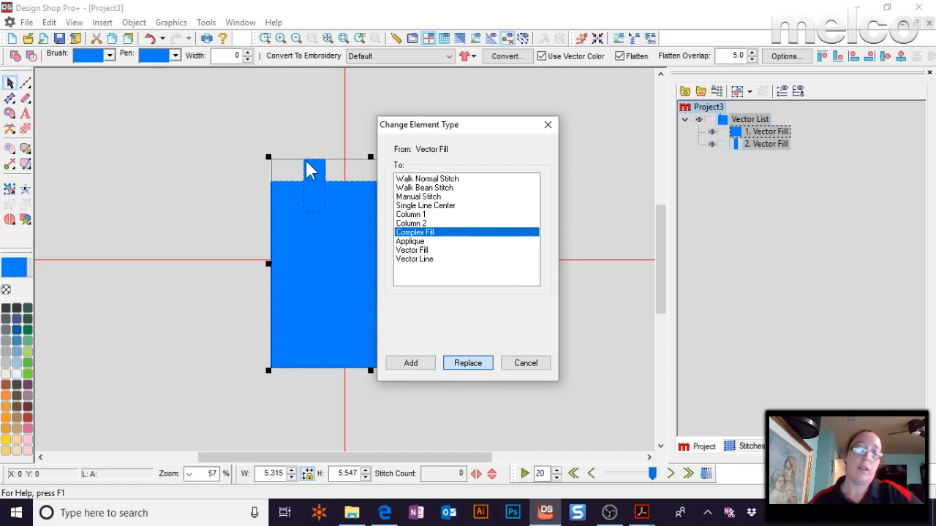
- Switch to the Design Shop window with the empty Project1 and draw a complex-fill rectangle about 5 by 4.3 in
{"action": "key", "text": "alt+Tab"}
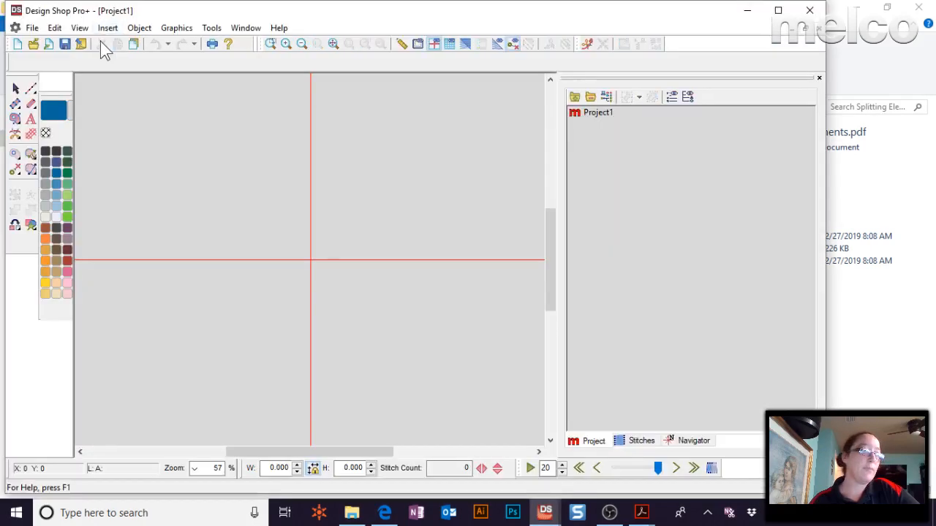
{"action": "left_click", "coordinate": [16, 119]}
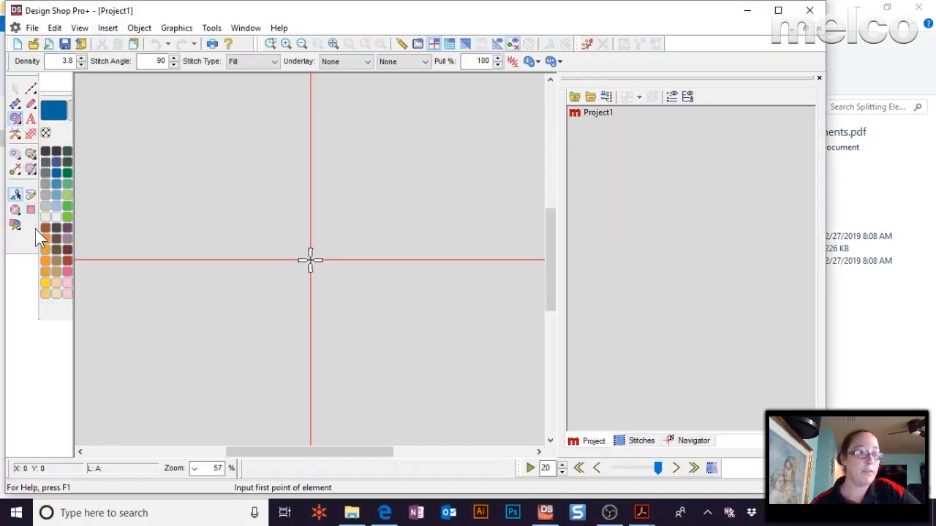
{"action": "left_click", "coordinate": [31, 210]}
{"action": "left_click_drag", "start_coordinate": [237, 210], "coordinate": [421, 370]}
{"action": "left_click", "coordinate": [424, 370]}
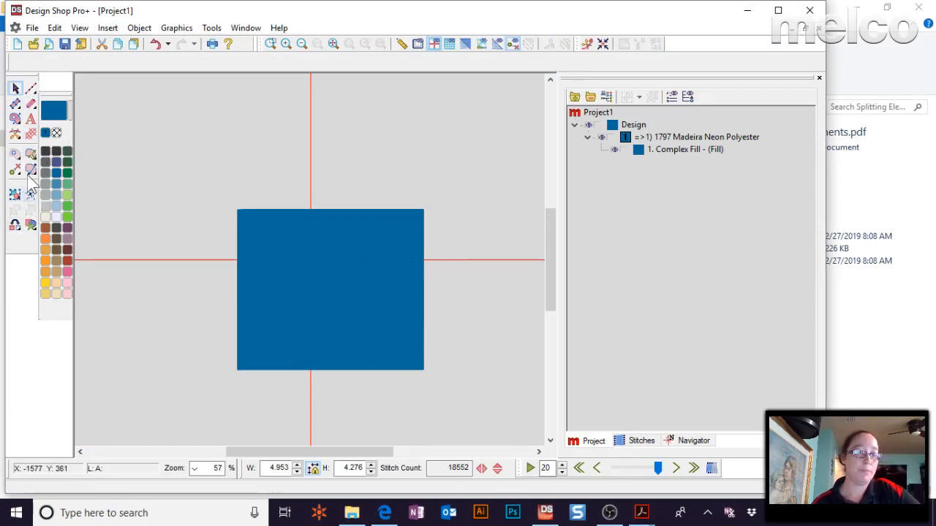
- Draw a second complex-fill rectangle about 2.9 by 2.8 in overlapping the large rectangle's upper-left corner, and inspect each fill
{"action": "left_click", "coordinate": [15, 119]}
{"action": "left_click", "coordinate": [188, 154]}
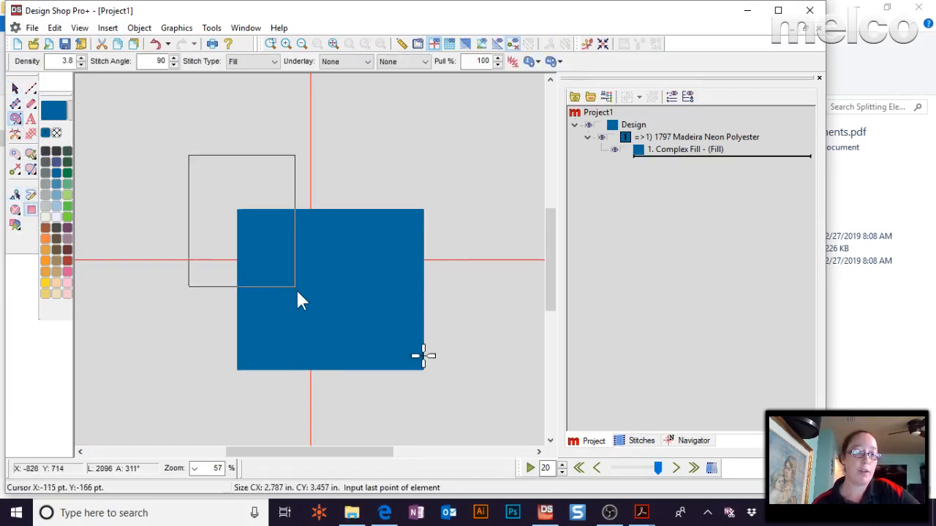
{"action": "left_click", "coordinate": [299, 262]}
{"action": "left_click", "coordinate": [684, 151]}
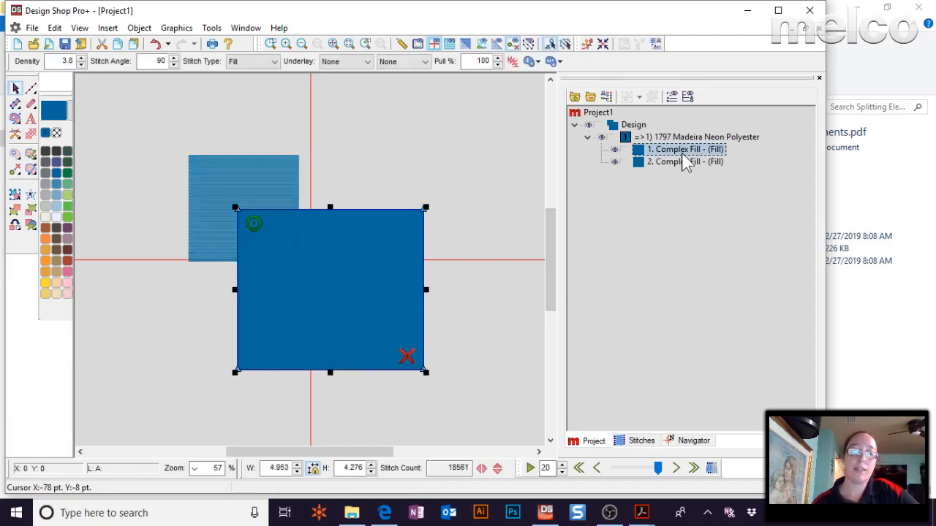
{"action": "left_click", "coordinate": [682, 164]}
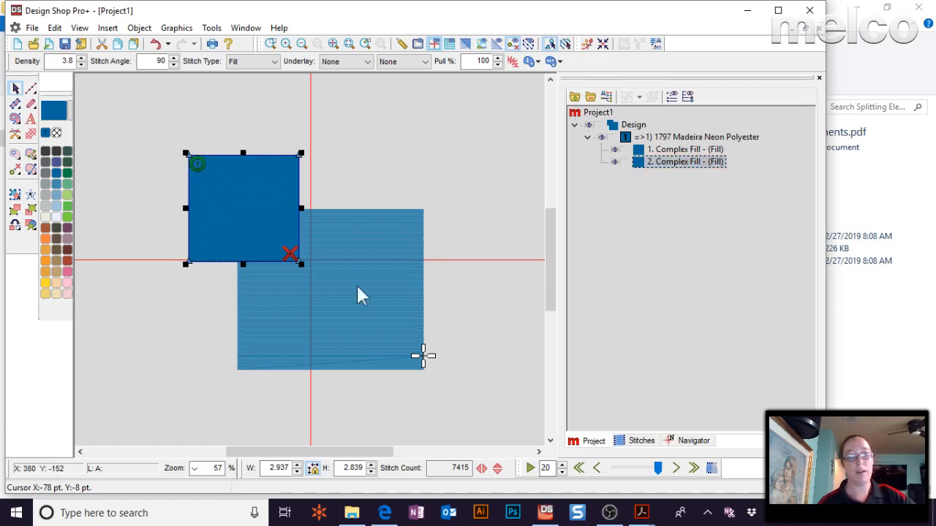
{"action": "left_click", "coordinate": [357, 318]}
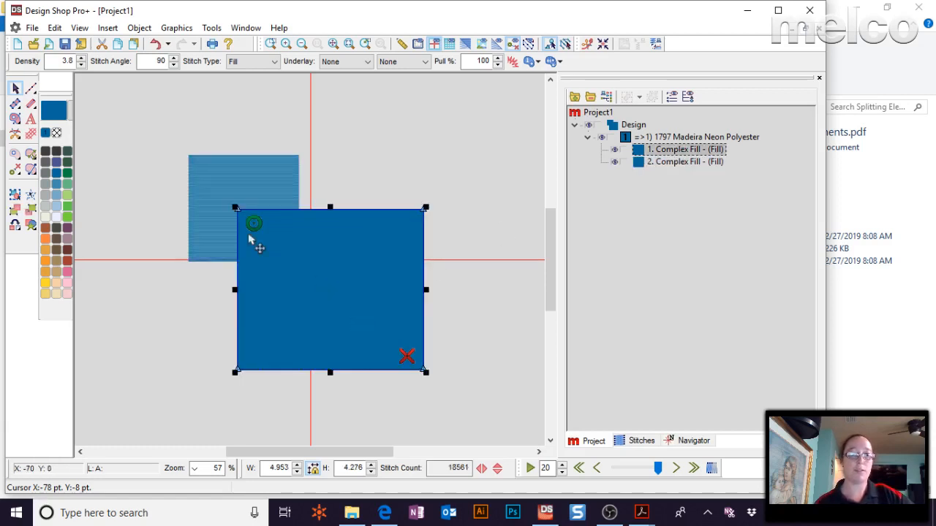
- Draw a complex-fill circle about 1.7 in across inside the large rectangle's lower-right area and color it white
{"action": "left_click", "coordinate": [15, 118]}
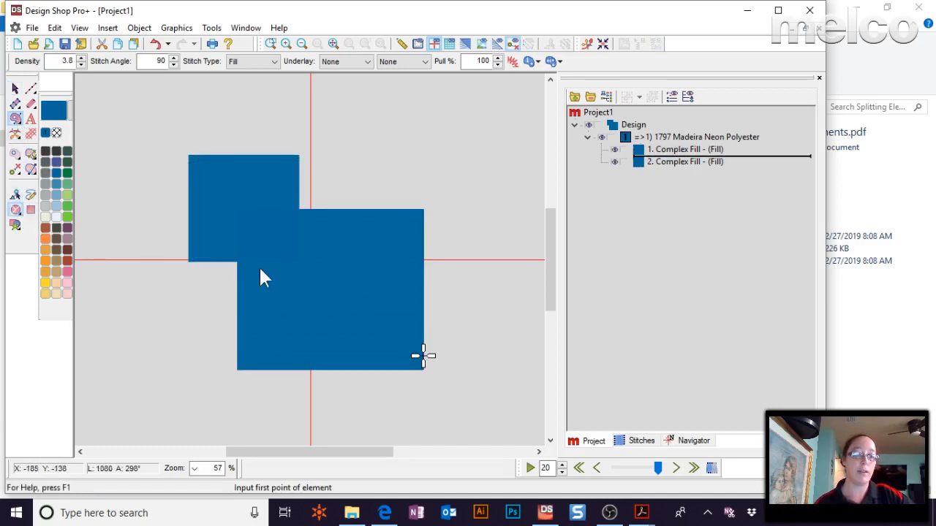
{"action": "left_click", "coordinate": [378, 284]}
{"action": "left_click", "coordinate": [375, 341]}
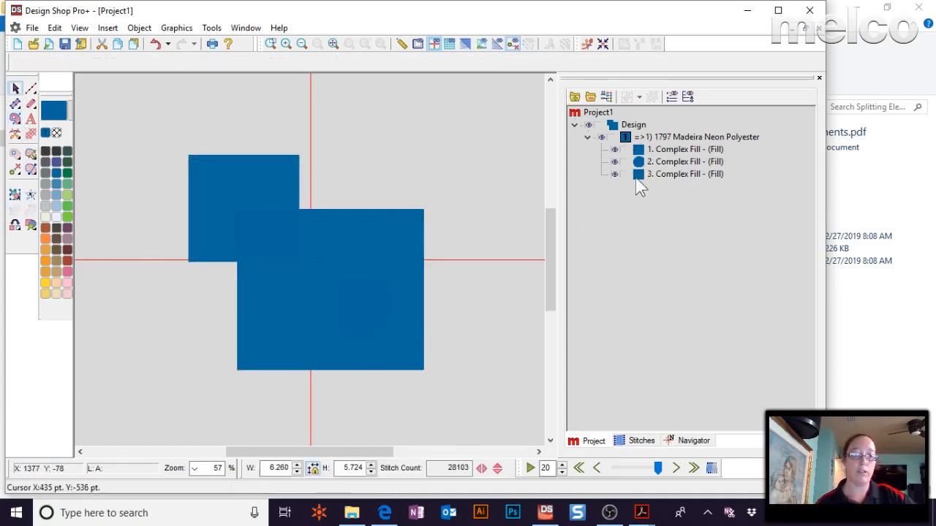
{"action": "left_click", "coordinate": [57, 216]}
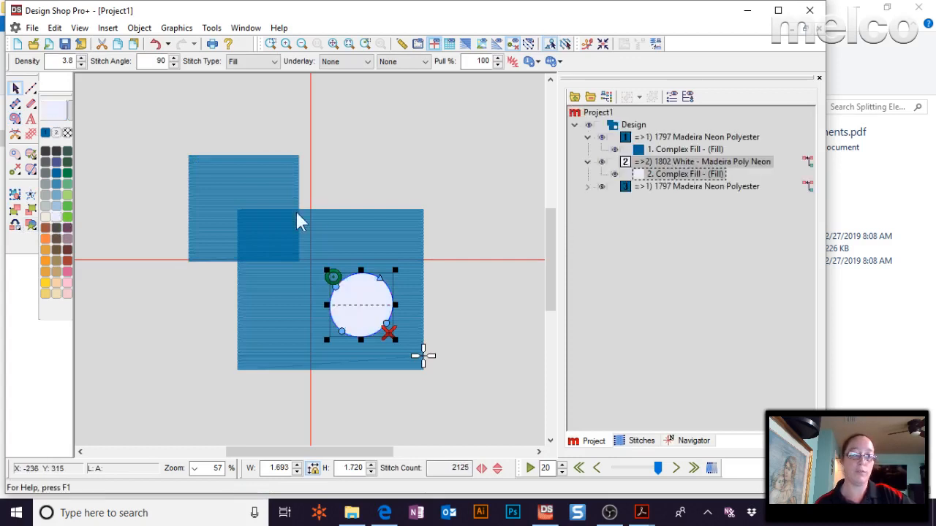
- Turn on the 3D stitch view and subtract the white circle from the large blue rectangle's fill
{"action": "left_click", "coordinate": [465, 44]}
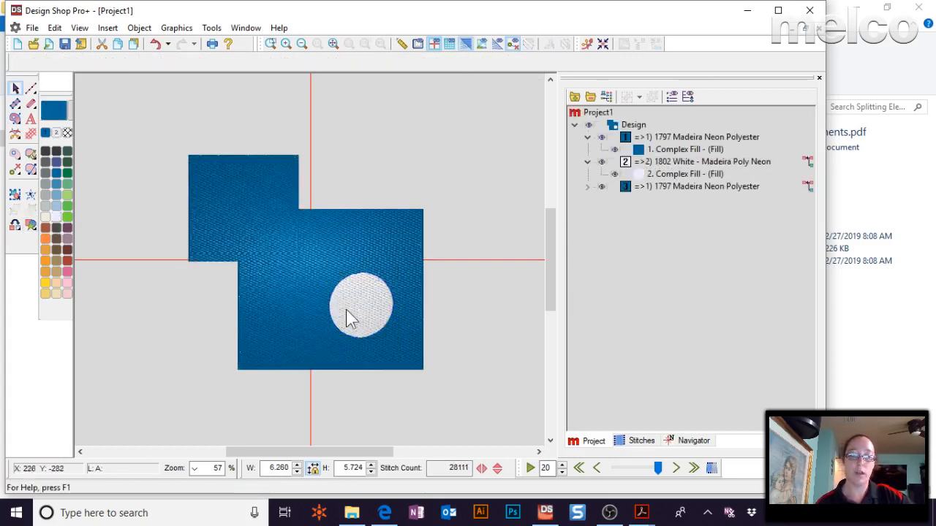
{"action": "left_click", "coordinate": [667, 174]}
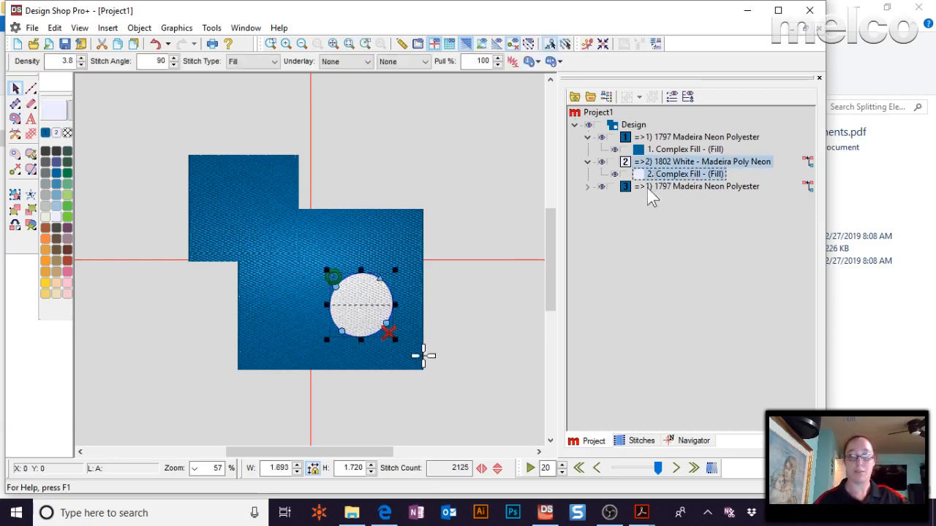
{"action": "left_click", "coordinate": [407, 237]}
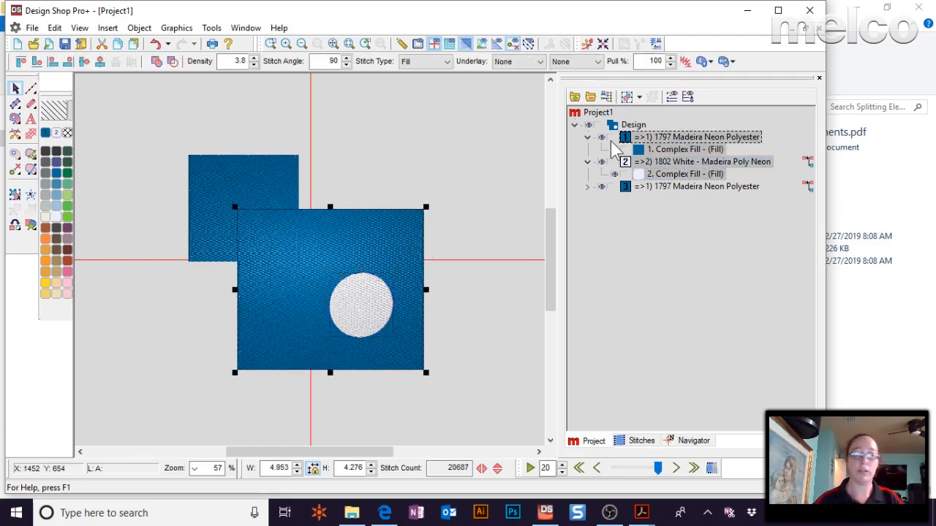
{"action": "left_click", "coordinate": [445, 149]}
{"action": "left_click", "coordinate": [389, 231]}
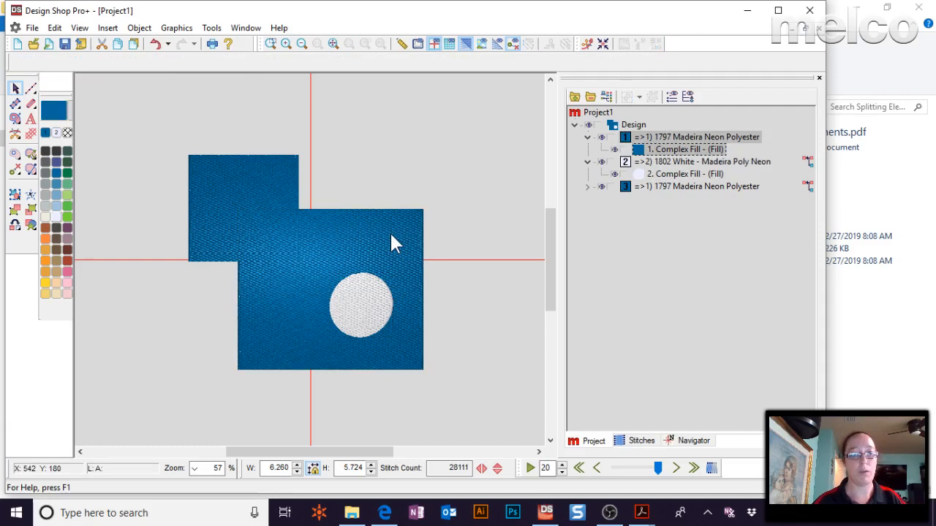
{"action": "left_click", "coordinate": [371, 318], "text": "ctrl"}
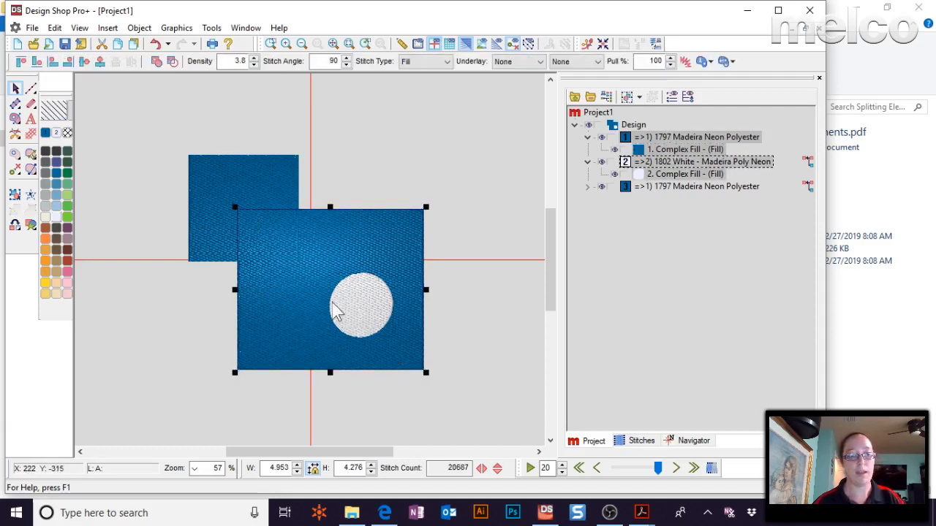
{"action": "left_click", "coordinate": [174, 63]}
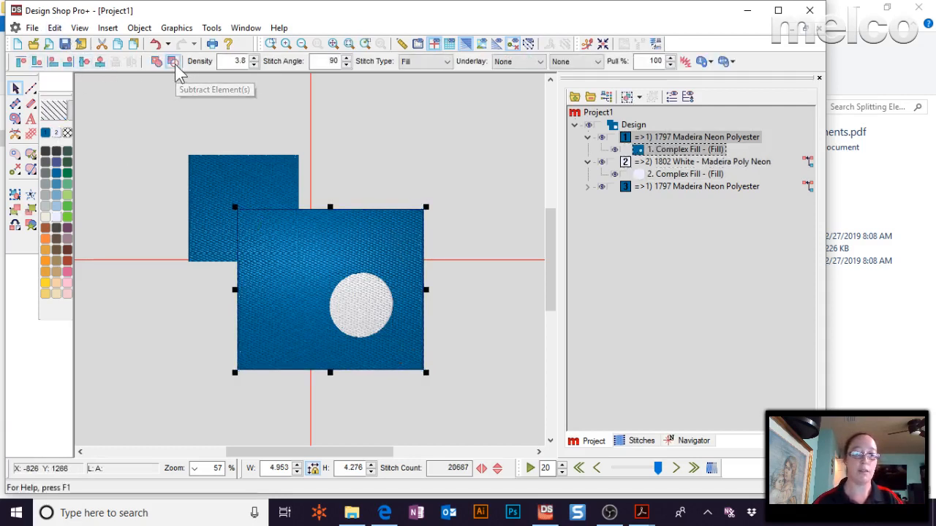
{"action": "left_click", "coordinate": [384, 144]}
{"action": "left_click", "coordinate": [396, 242]}
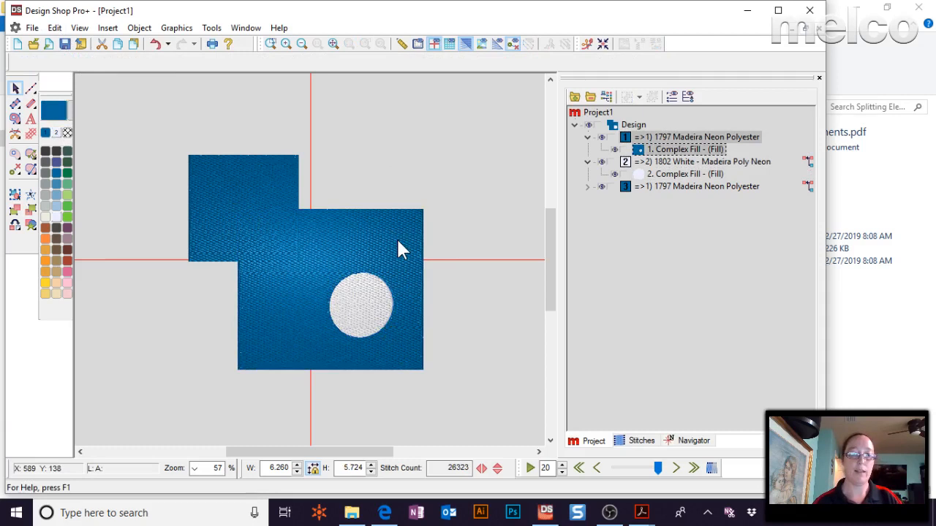
- Hide the smaller blue rectangle, keep the large rectangle and circle shown, and examine the circle's edge up close
{"action": "left_click", "coordinate": [601, 137]}
{"action": "left_click", "coordinate": [601, 161]}
{"action": "left_click", "coordinate": [601, 185]}
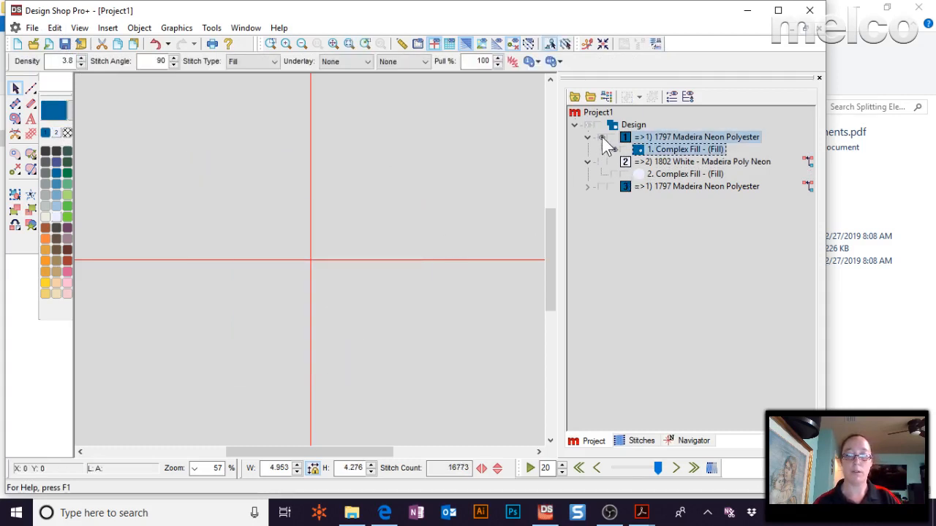
{"action": "left_click", "coordinate": [601, 137]}
{"action": "left_click", "coordinate": [601, 162]}
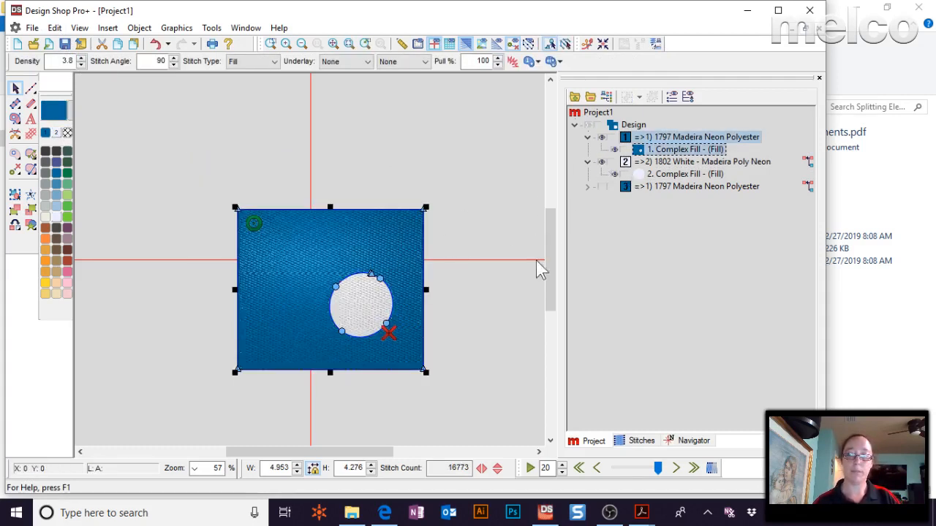
{"action": "left_click", "coordinate": [459, 277]}
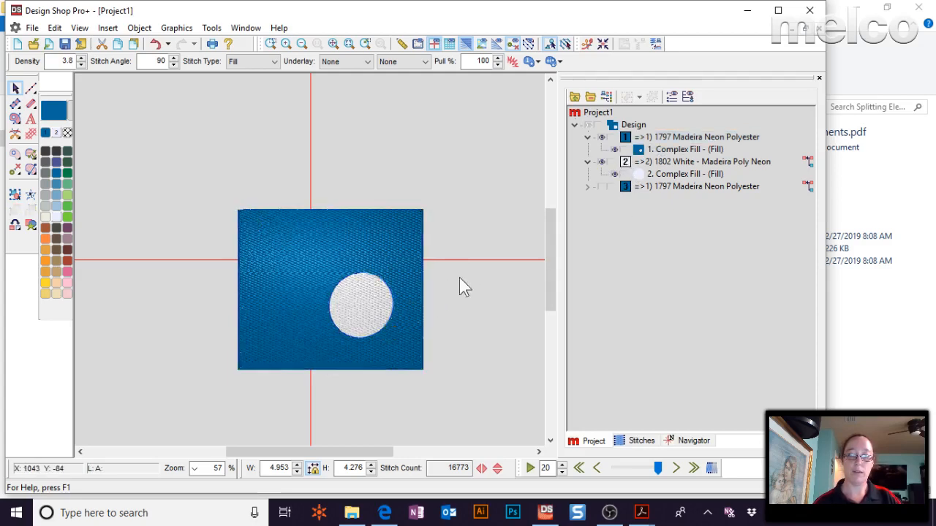
{"action": "left_click", "coordinate": [365, 305]}
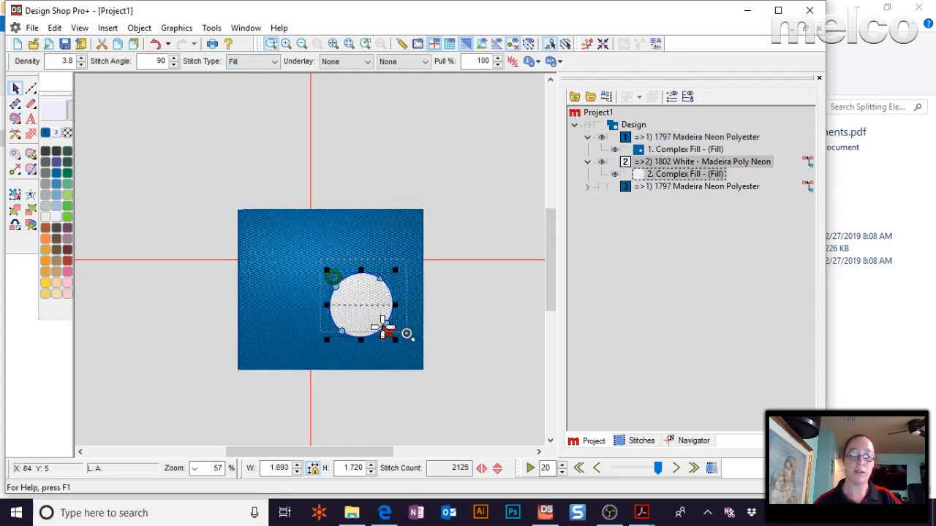
{"action": "left_click", "coordinate": [407, 333]}
- Offset the large rectangle fill's outline by 7 pt and compare its hole with the white circle's outline
{"action": "left_click", "coordinate": [664, 149]}
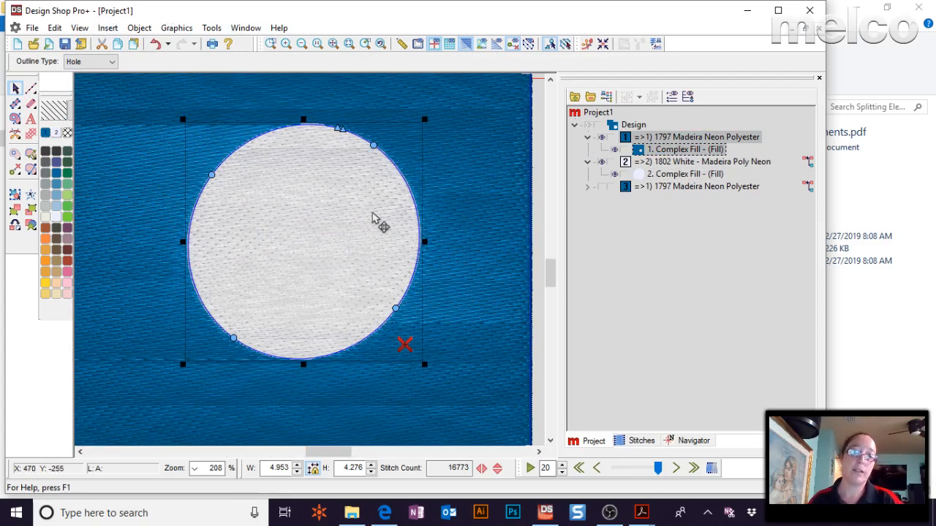
{"action": "left_click", "coordinate": [698, 150]}
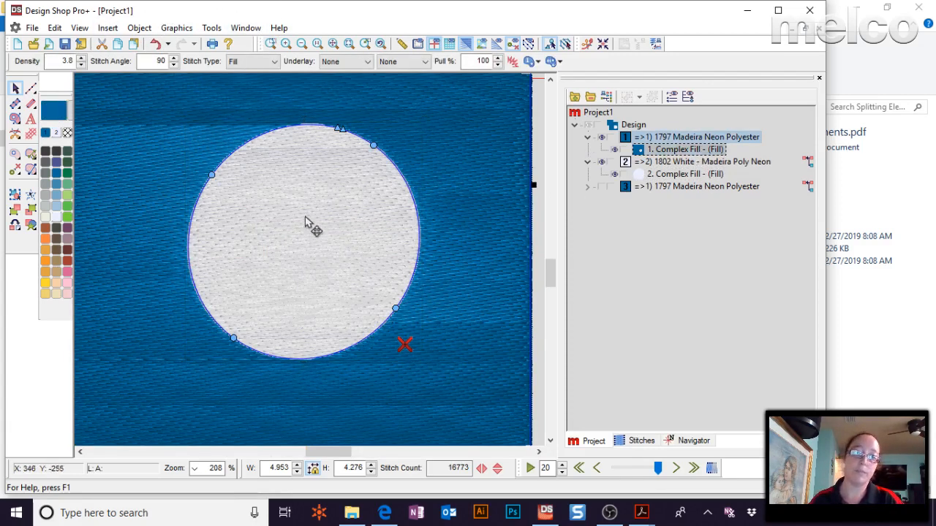
{"action": "left_click", "coordinate": [139, 28]}
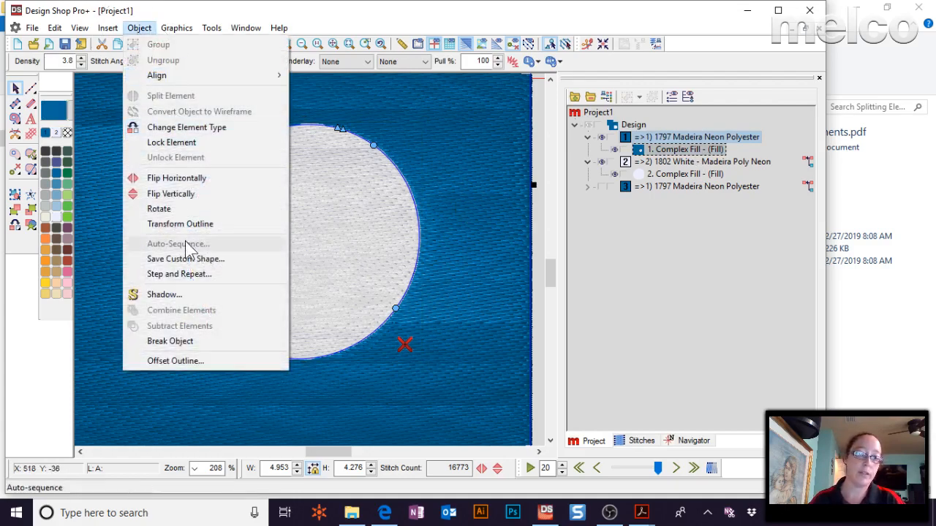
{"action": "left_click", "coordinate": [208, 361]}
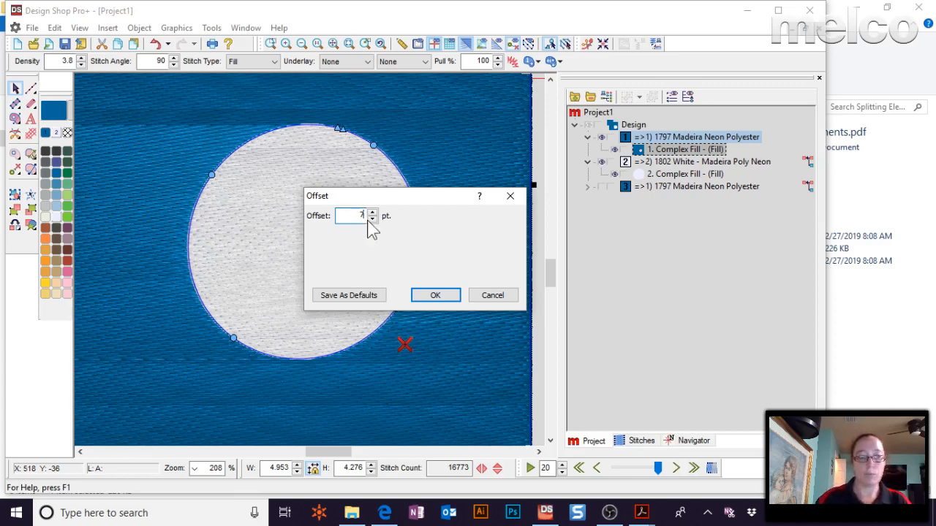
{"action": "left_click", "coordinate": [436, 295]}
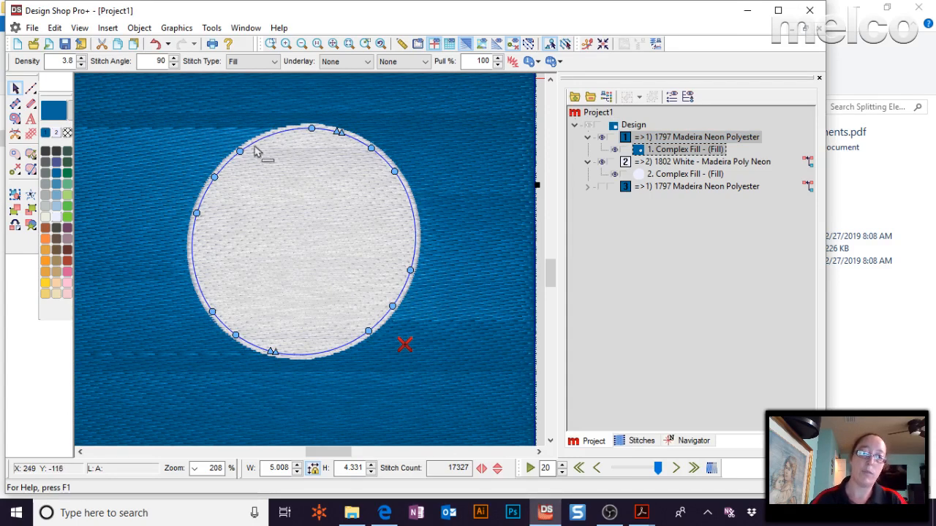
{"action": "left_click", "coordinate": [674, 176]}
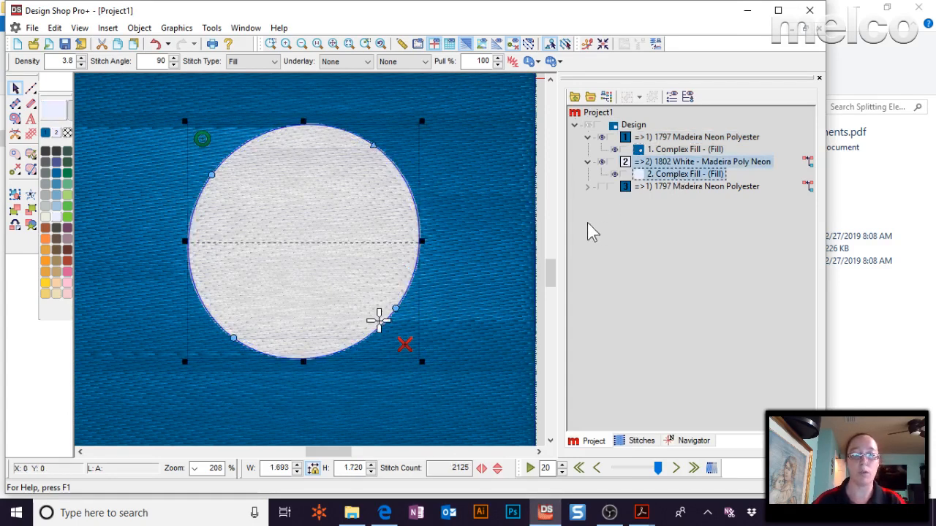
{"action": "left_click", "coordinate": [715, 150]}
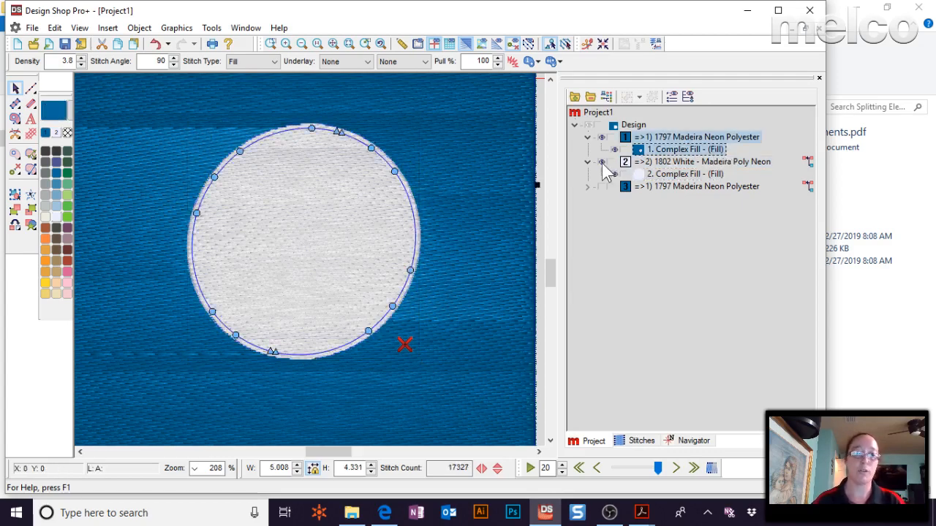
{"action": "left_click", "coordinate": [349, 44]}
{"action": "left_click", "coordinate": [419, 110]}
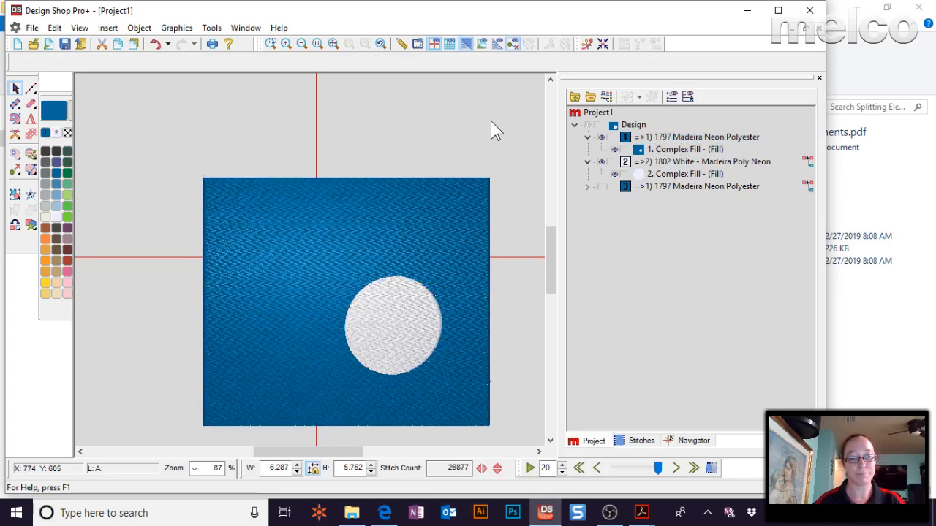
- Show and unlock the smaller blue rectangle, and combine it with the large rectangle into one fill
{"action": "left_click", "coordinate": [603, 187]}
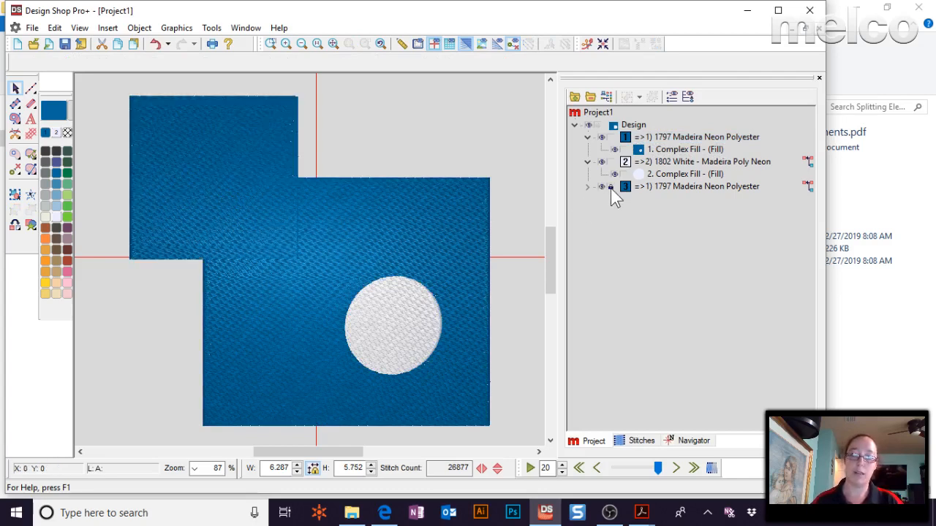
{"action": "left_click", "coordinate": [611, 188]}
{"action": "left_click", "coordinate": [256, 102]}
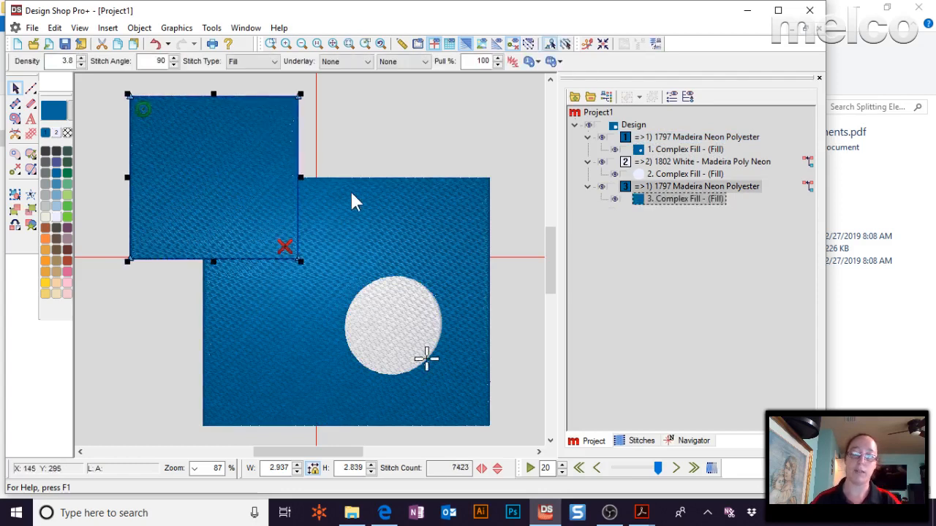
{"action": "left_click", "coordinate": [386, 215], "text": "shift"}
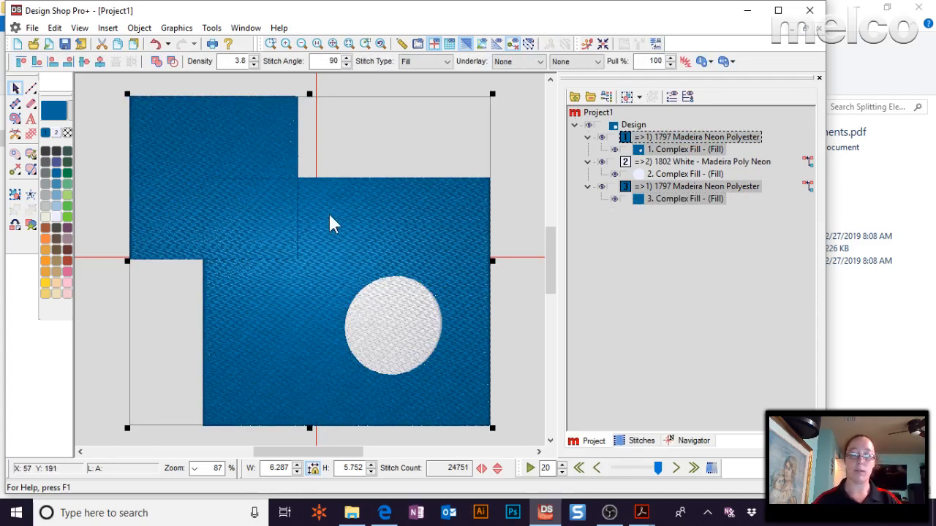
{"action": "left_click", "coordinate": [157, 66]}
{"action": "left_click", "coordinate": [510, 123]}
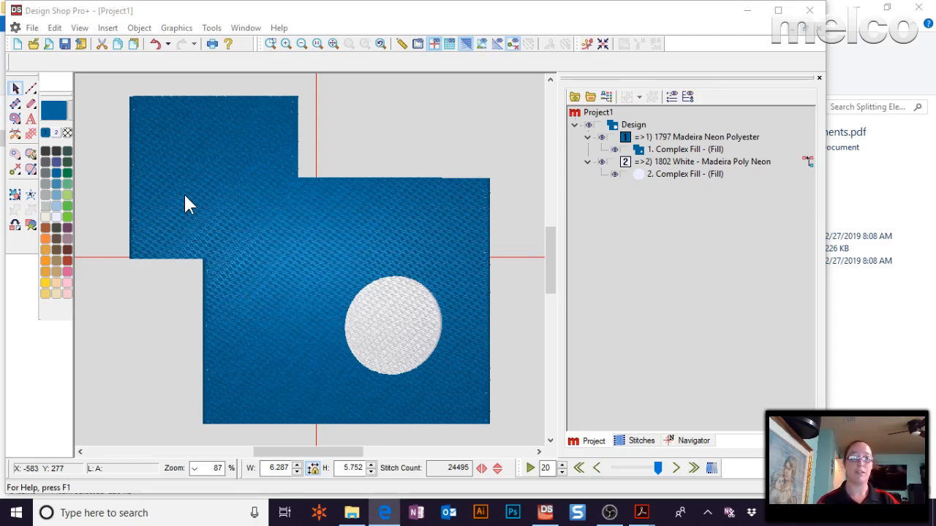
- Try splitting the combined blue fill diagonally between its two inner corners, and undo the split
{"action": "left_click", "coordinate": [250, 172]}
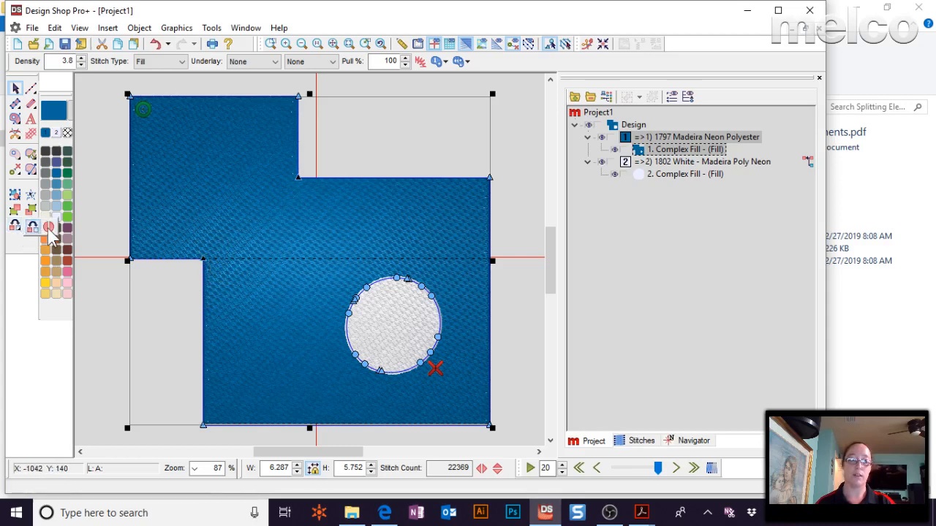
{"action": "left_click", "coordinate": [16, 227]}
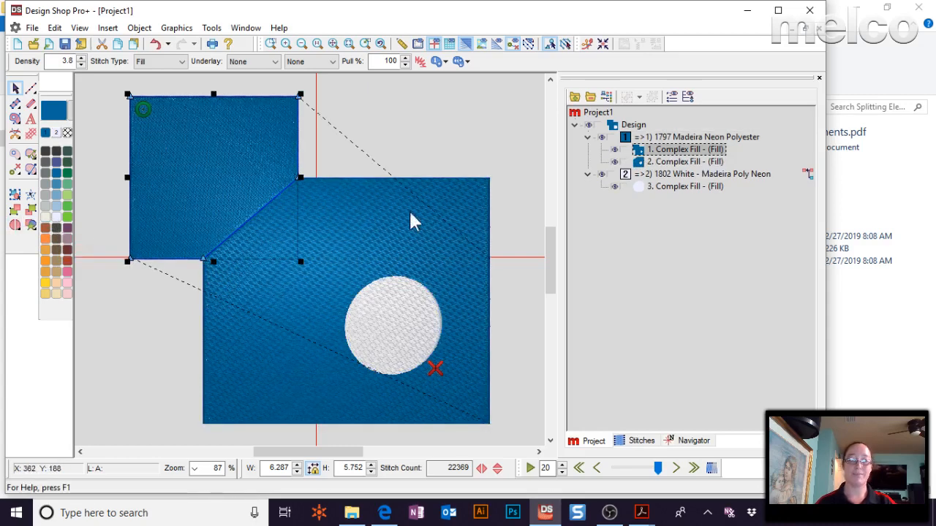
{"action": "left_click", "coordinate": [461, 140]}
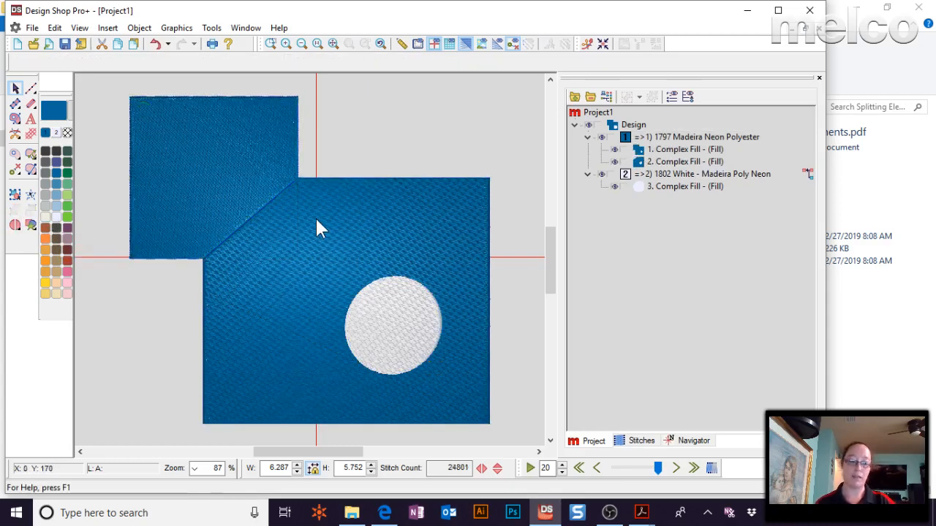
{"action": "key", "text": "ctrl+z"}
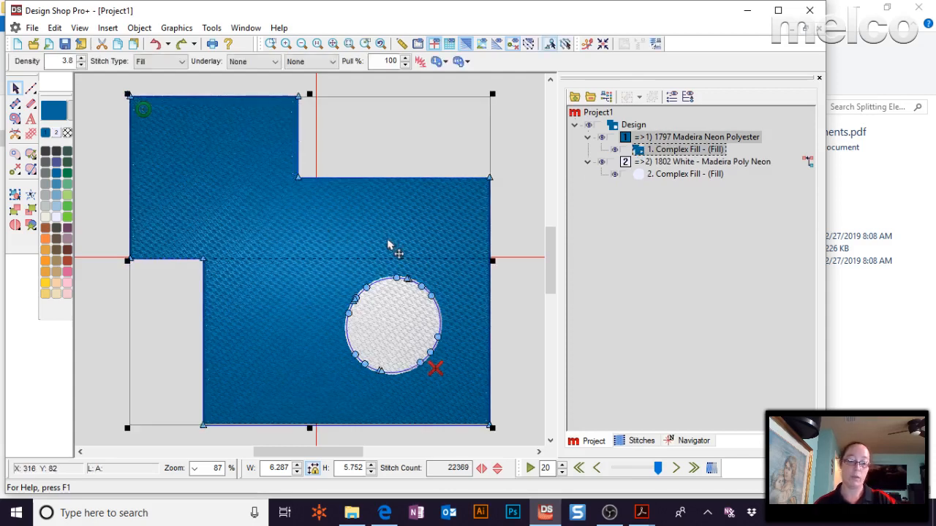
- Duplicate the combined fill in place and delete the copy's circular hole and the three outer corner points of its large-rectangle part
{"action": "key", "text": "ctrl+y"}
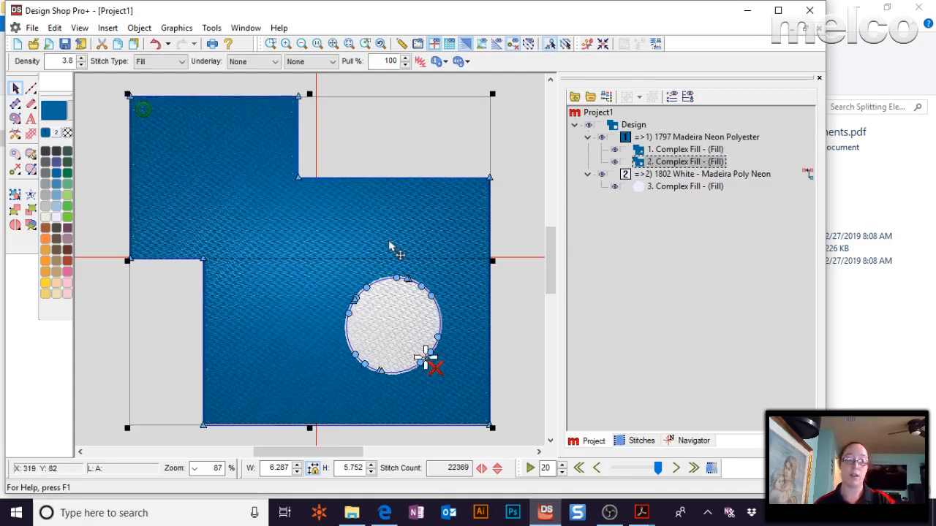
{"action": "left_click", "coordinate": [652, 162]}
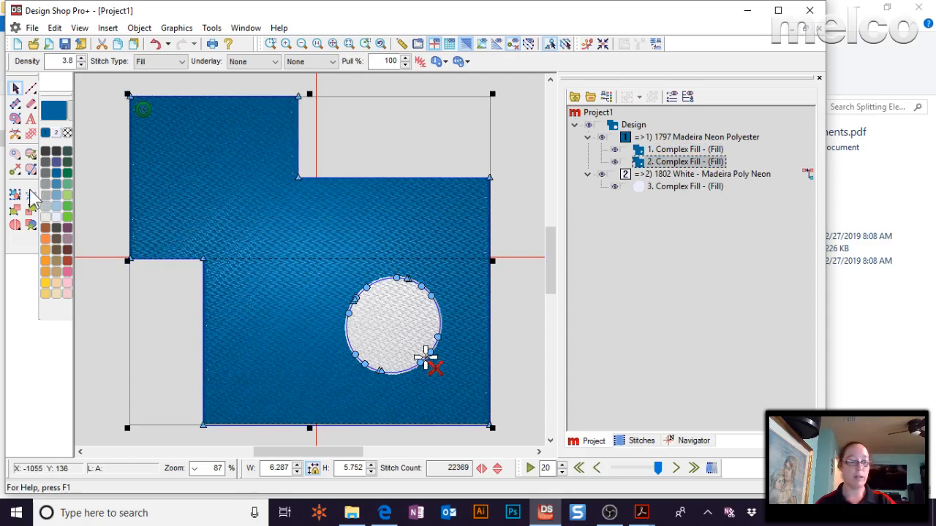
{"action": "mouse_move", "coordinate": [328, 167]}
{"action": "left_mouse_down"}
{"action": "mouse_move", "coordinate": [211, 297]}
{"action": "mouse_move", "coordinate": [136, 409]}
{"action": "mouse_move", "coordinate": [306, 491]}
{"action": "mouse_move", "coordinate": [451, 477]}
{"action": "mouse_move", "coordinate": [543, 404]}
{"action": "mouse_move", "coordinate": [529, 218]}
{"action": "mouse_move", "coordinate": [467, 164]}
{"action": "mouse_move", "coordinate": [408, 175]}
{"action": "left_mouse_up"}
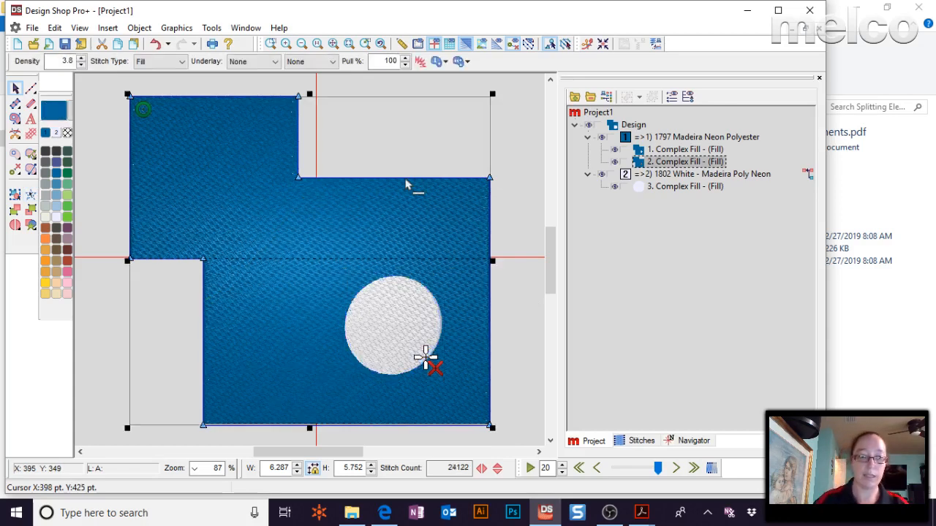
{"action": "left_click", "coordinate": [409, 184]}
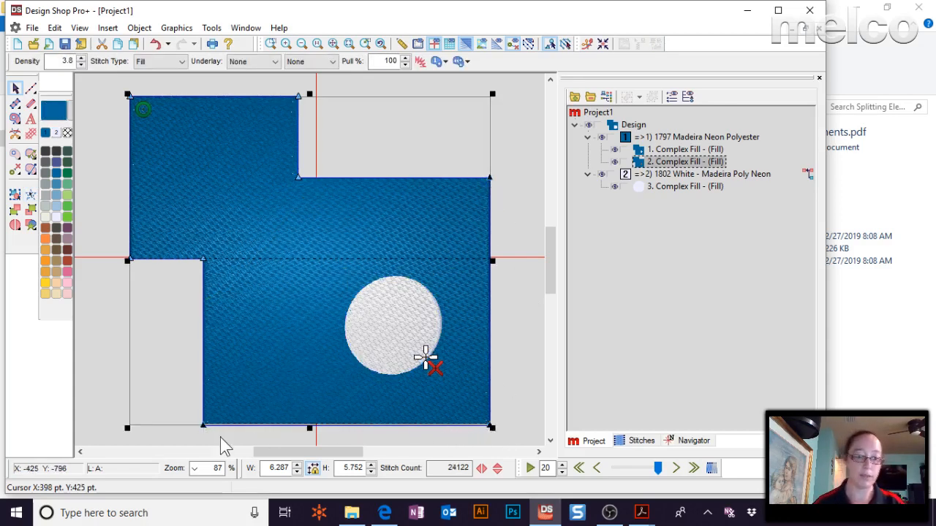
{"action": "key", "text": "Delete"}
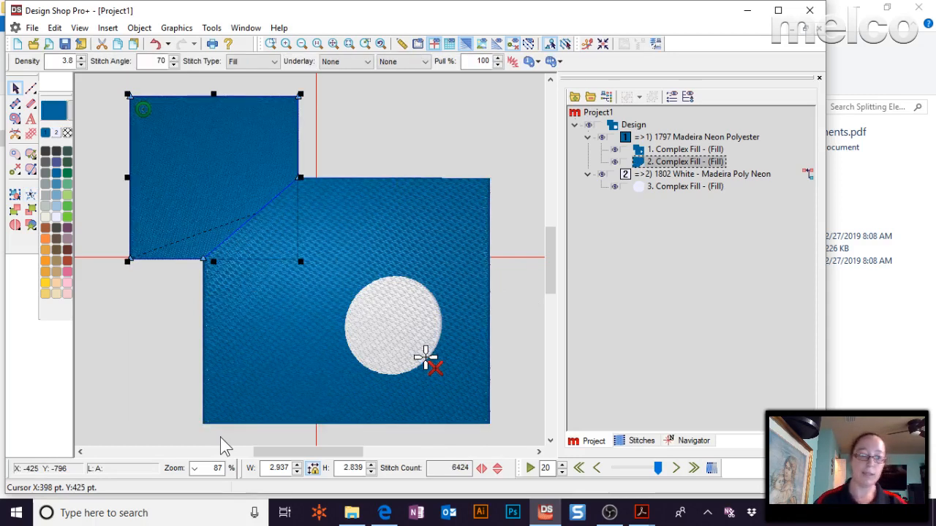
- Color the trimmed upper-left copy orange with 1978 Madeira Poly Neon
{"action": "left_click", "coordinate": [337, 168]}
{"action": "left_click", "coordinate": [252, 143]}
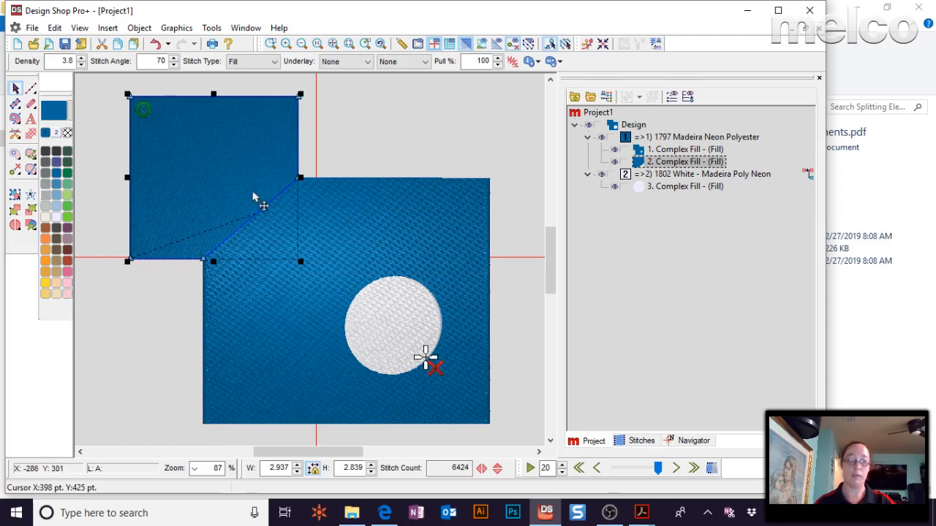
{"action": "left_click", "coordinate": [46, 239]}
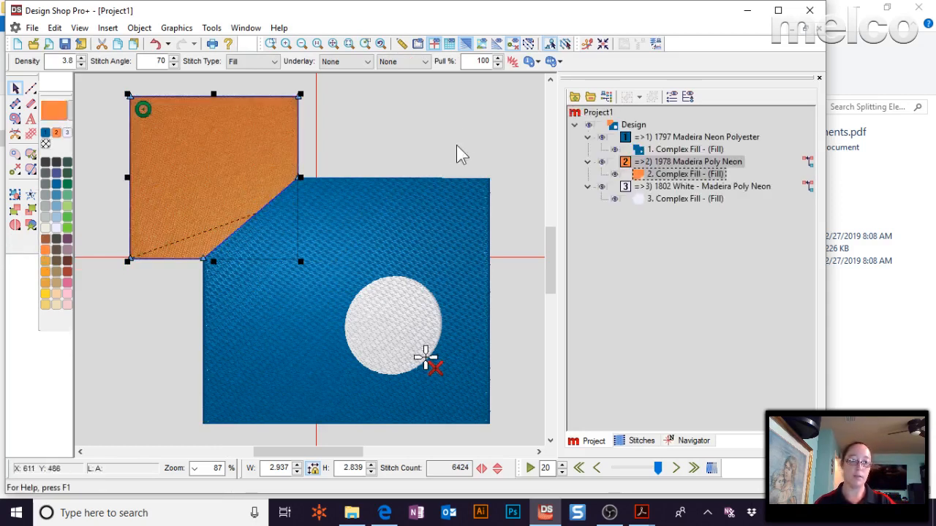
- Delete the three outer upper-left corner points of the original blue fill so it ends at the diagonal edge
{"action": "left_click", "coordinate": [456, 145]}
{"action": "left_click", "coordinate": [245, 248]}
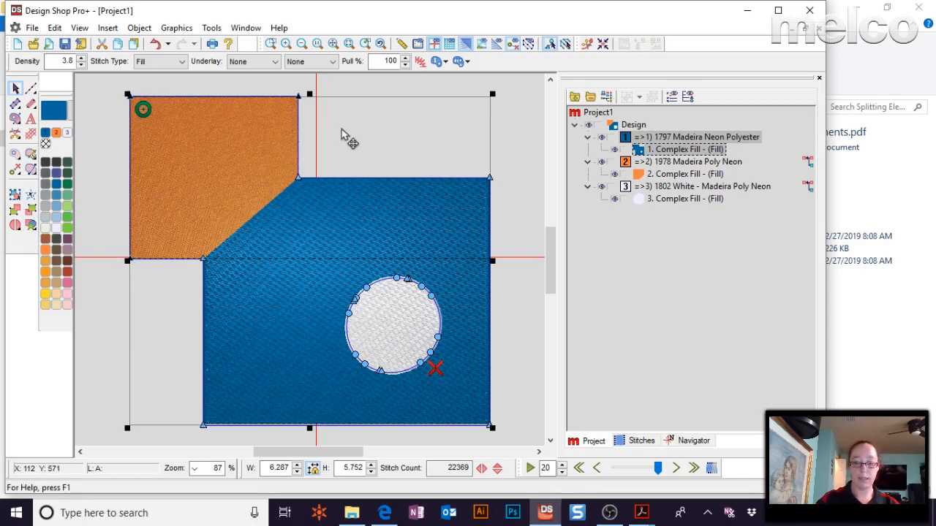
{"action": "key", "text": "Delete"}
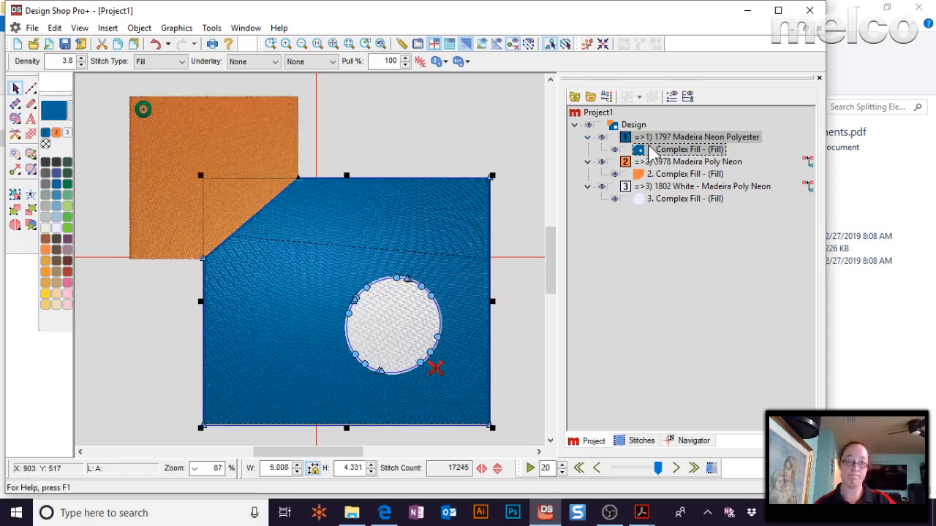
{"action": "left_click", "coordinate": [658, 174]}
{"action": "left_click", "coordinate": [658, 151]}
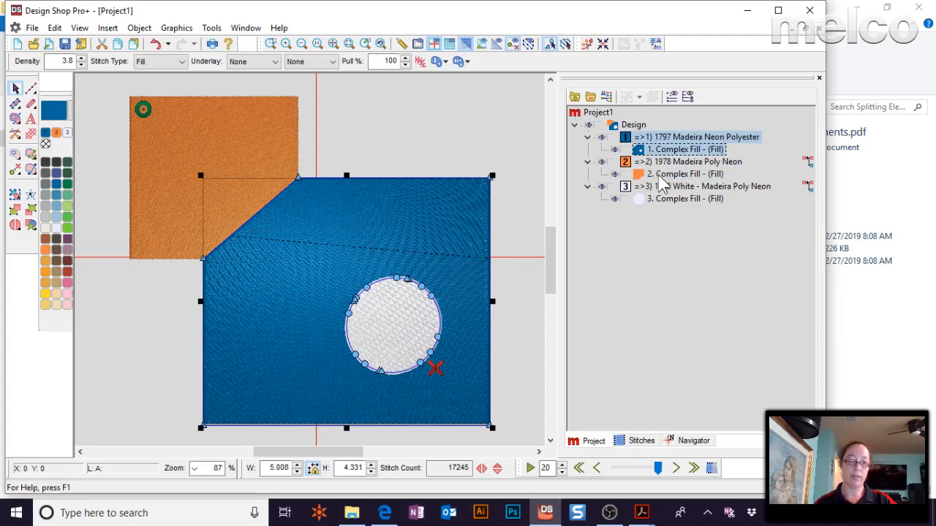
{"action": "left_click", "coordinate": [663, 175]}
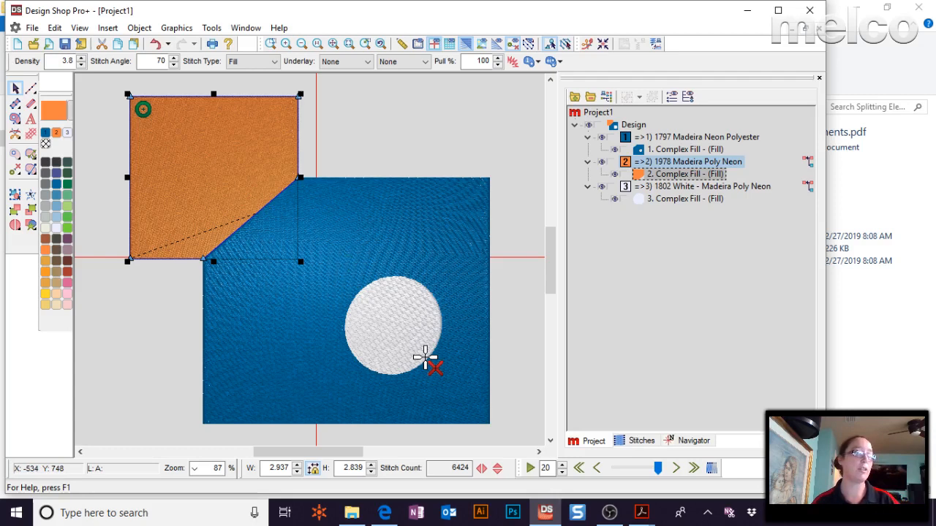
{"action": "key", "text": "alt+Tab"}
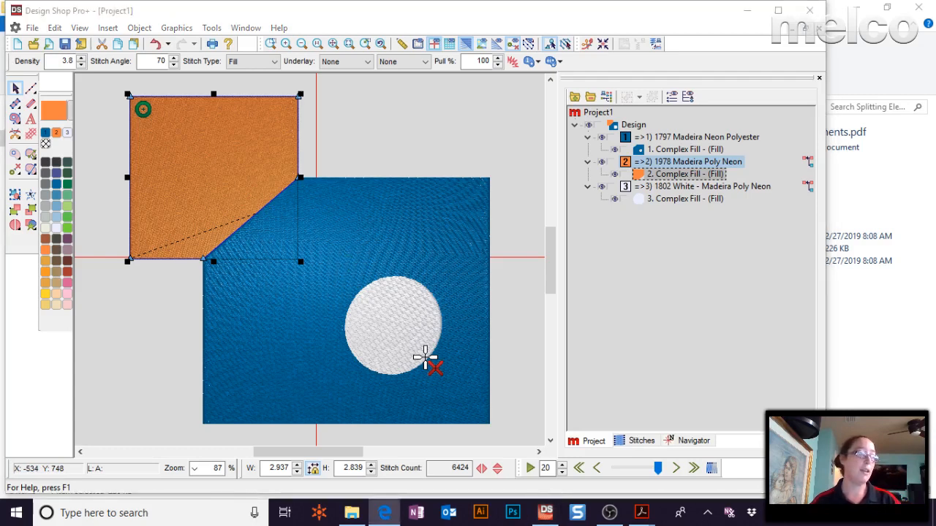
{"action": "left_click", "coordinate": [494, 151]}
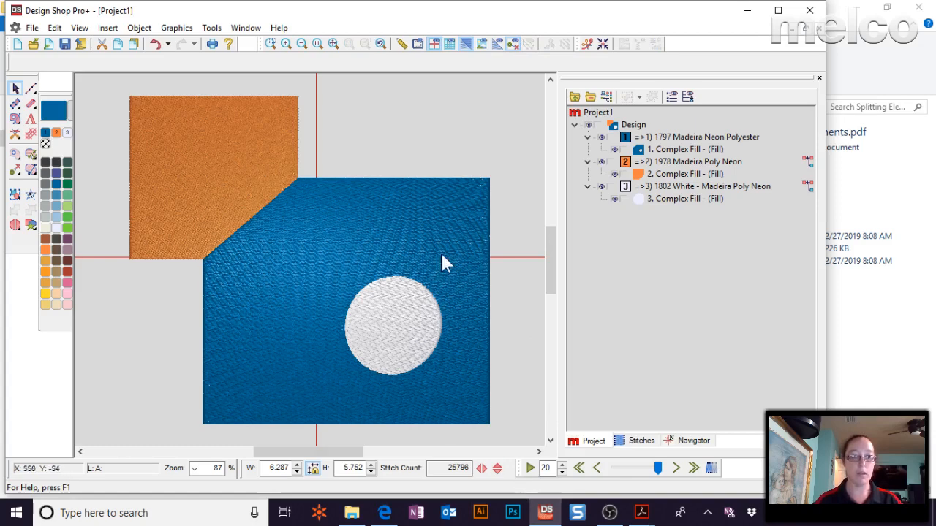
- Play the slow redraw of the whole design's stitching, reduce the redraw speed to 2, and end the playback
{"action": "left_click", "coordinate": [530, 468]}
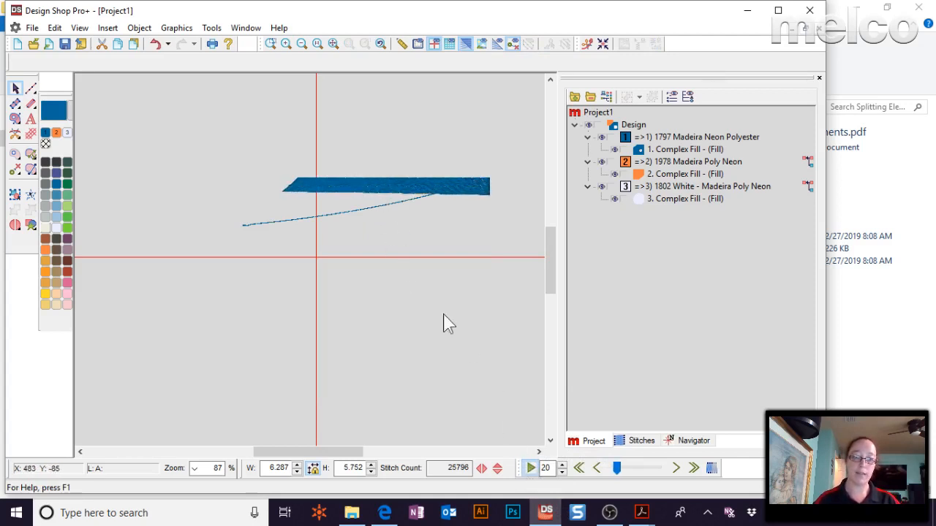
{"action": "left_click", "coordinate": [676, 470]}
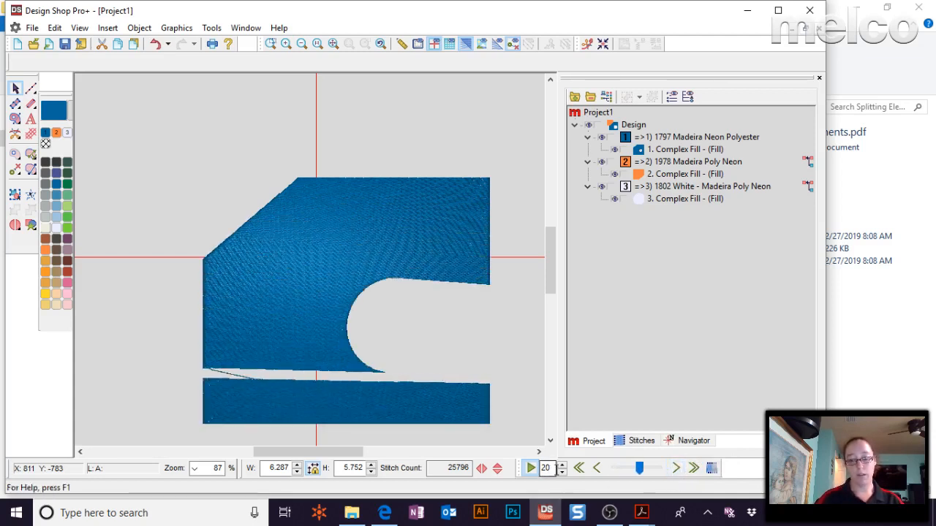
{"action": "left_click", "coordinate": [561, 465]}
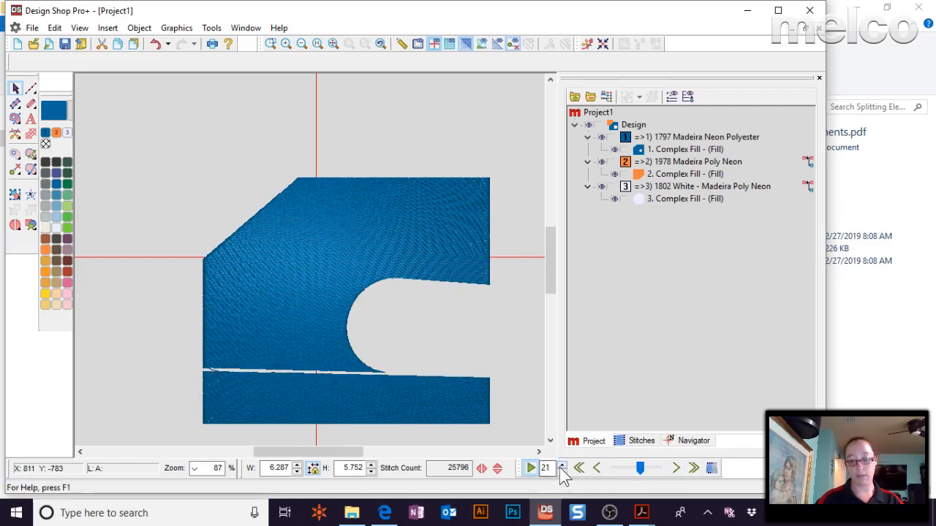
{"action": "left_click", "coordinate": [563, 465]}
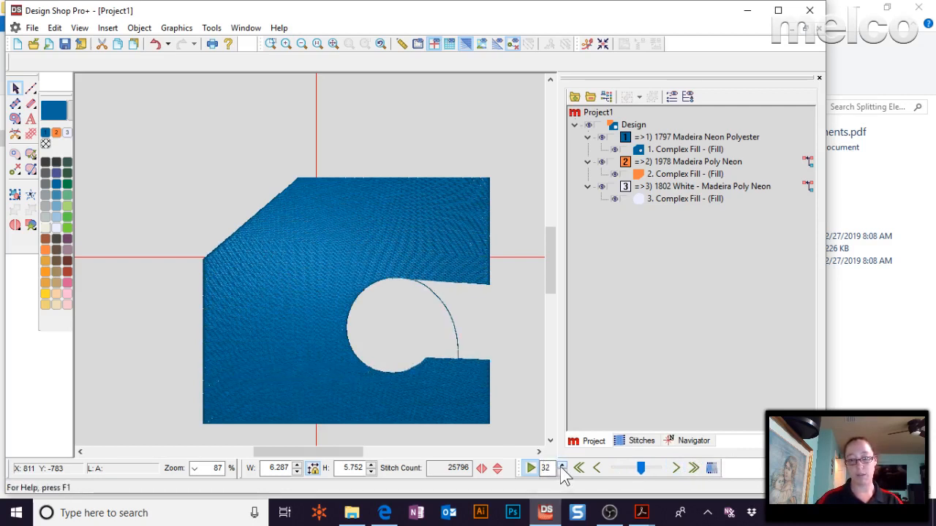
{"action": "left_click", "coordinate": [562, 471]}
{"action": "left_click", "coordinate": [562, 472]}
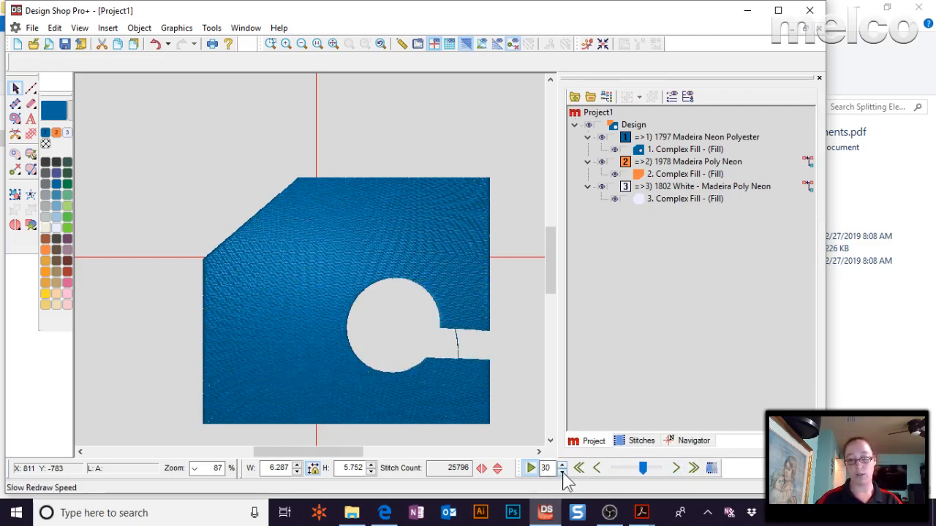
{"action": "left_click", "coordinate": [562, 472]}
{"action": "left_click", "coordinate": [562, 472]}
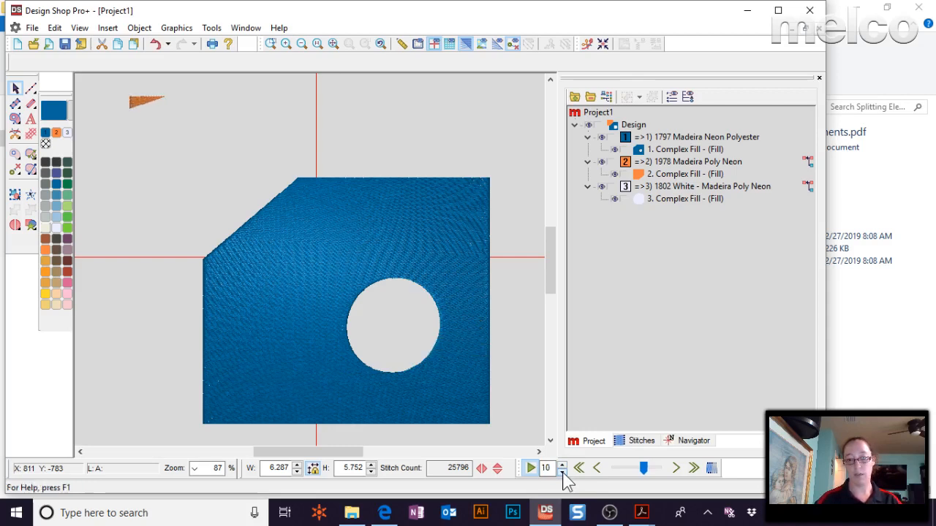
{"action": "left_click", "coordinate": [562, 471]}
{"action": "left_click", "coordinate": [562, 472]}
{"action": "left_click", "coordinate": [562, 472]}
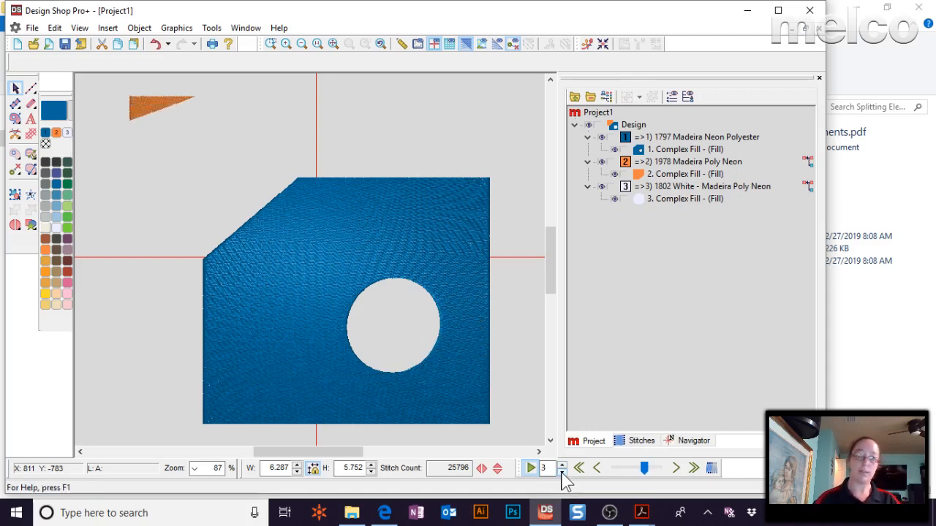
{"action": "key", "text": "Escape"}
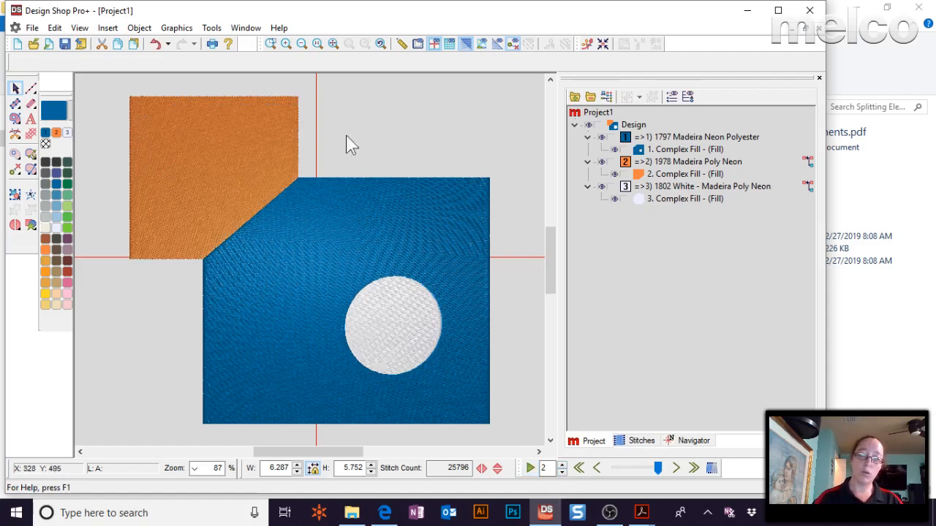
- Replay the slow redraw with the orange fill selected to examine its stitching start, and stop the playback
{"action": "left_click", "coordinate": [232, 168]}
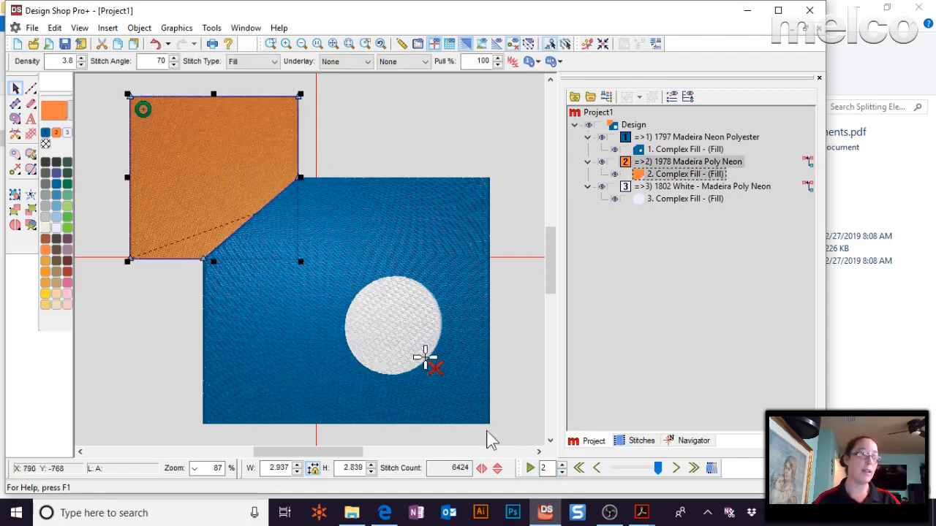
{"action": "left_click", "coordinate": [530, 468]}
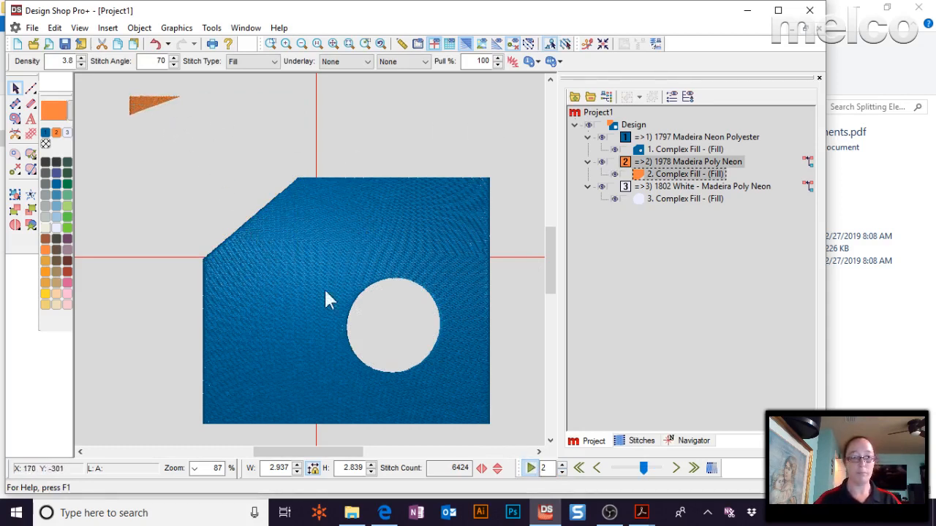
{"action": "left_click", "coordinate": [521, 115]}
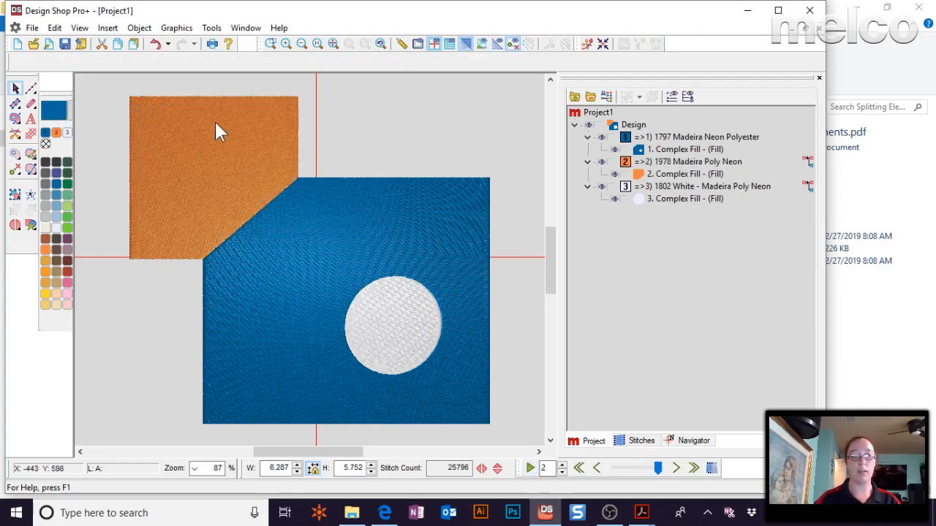
- Set both the primary and secondary underlay of the orange and blue fills to Fill
{"action": "left_click", "coordinate": [243, 162]}
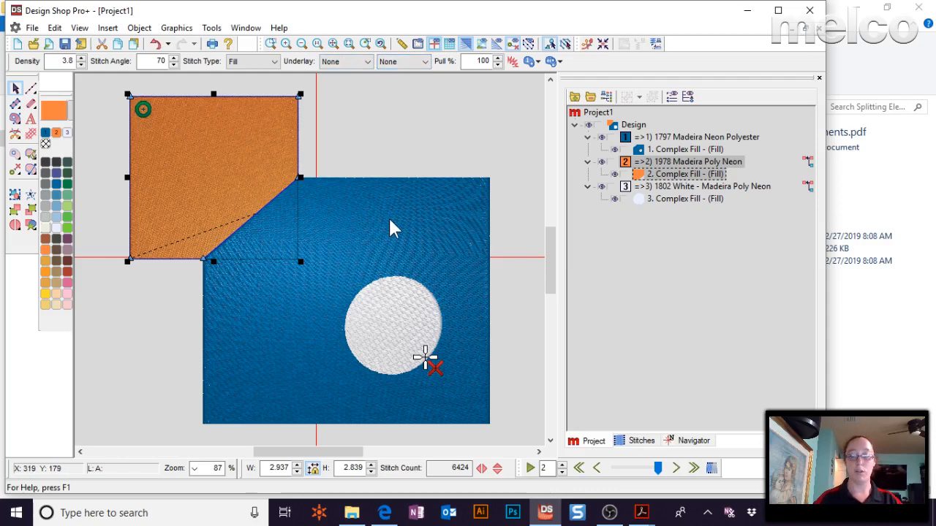
{"action": "left_click", "coordinate": [374, 237], "text": "ctrl"}
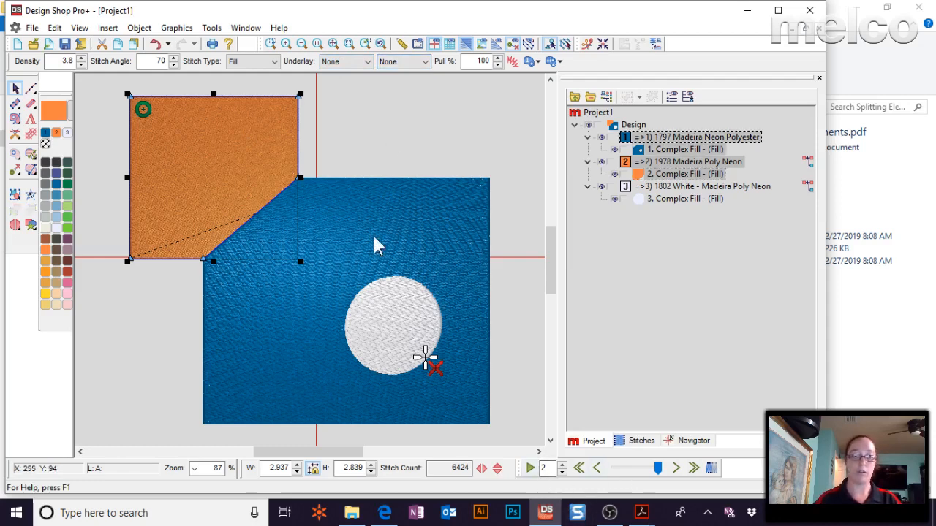
{"action": "left_click", "coordinate": [431, 61]}
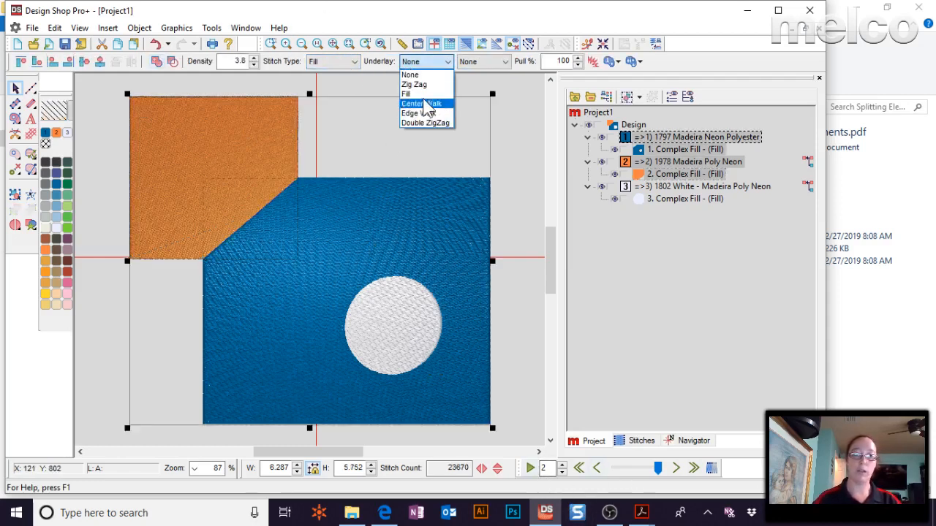
{"action": "left_click", "coordinate": [424, 96]}
{"action": "left_click", "coordinate": [505, 62]}
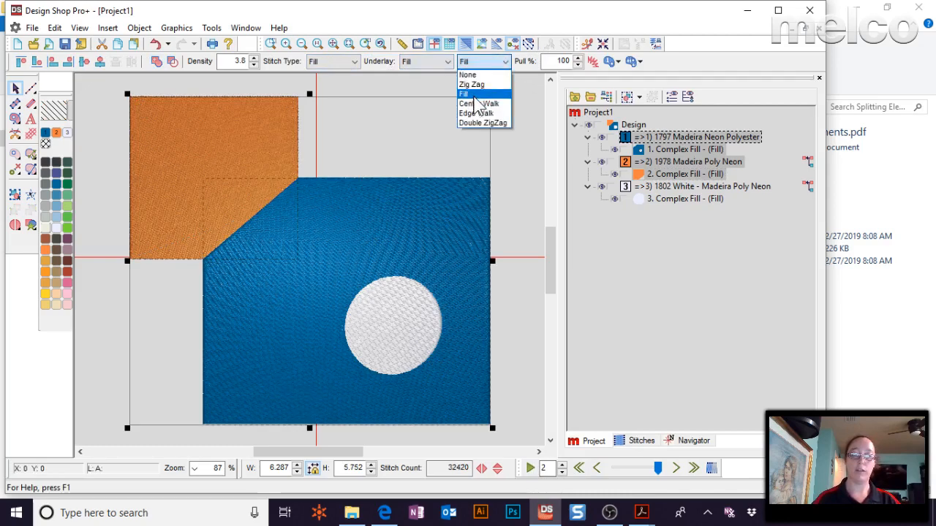
{"action": "left_click", "coordinate": [475, 95]}
- Enable Auto-Underlay in the object properties of the selected orange and blue fills
{"action": "right_click", "coordinate": [387, 204]}
{"action": "left_click", "coordinate": [435, 216]}
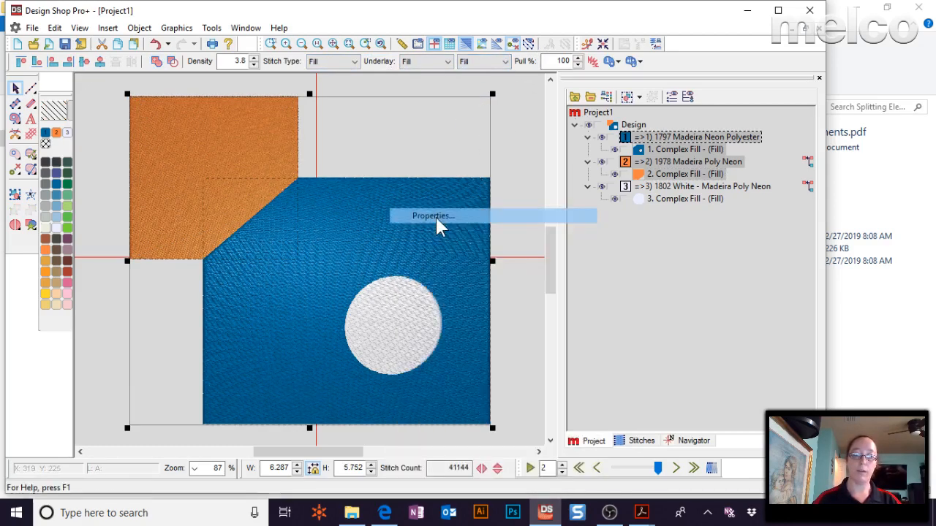
{"action": "left_click", "coordinate": [505, 82]}
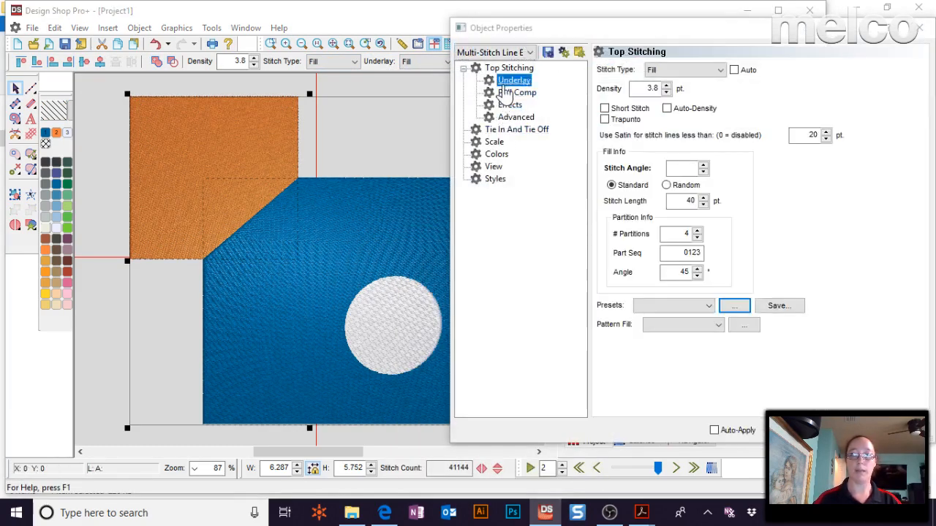
{"action": "left_click", "coordinate": [601, 70]}
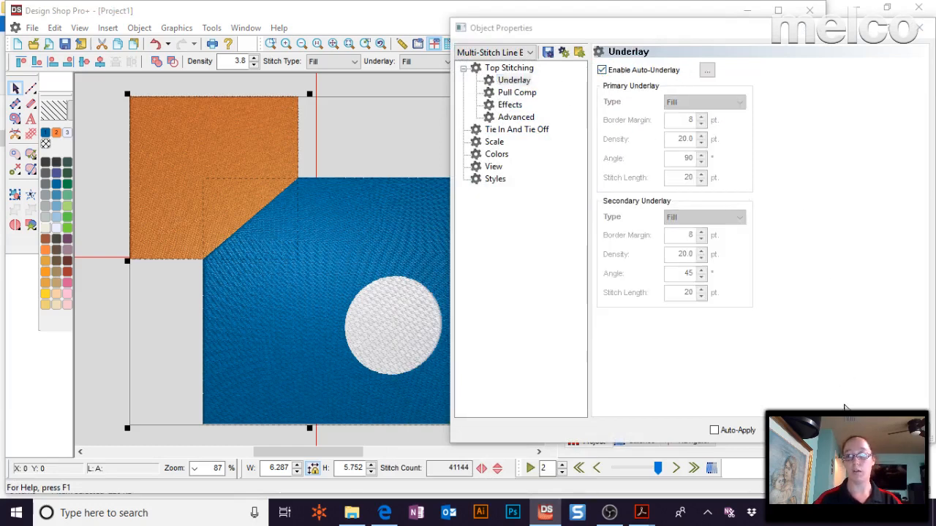
{"action": "left_click", "coordinate": [795, 431]}
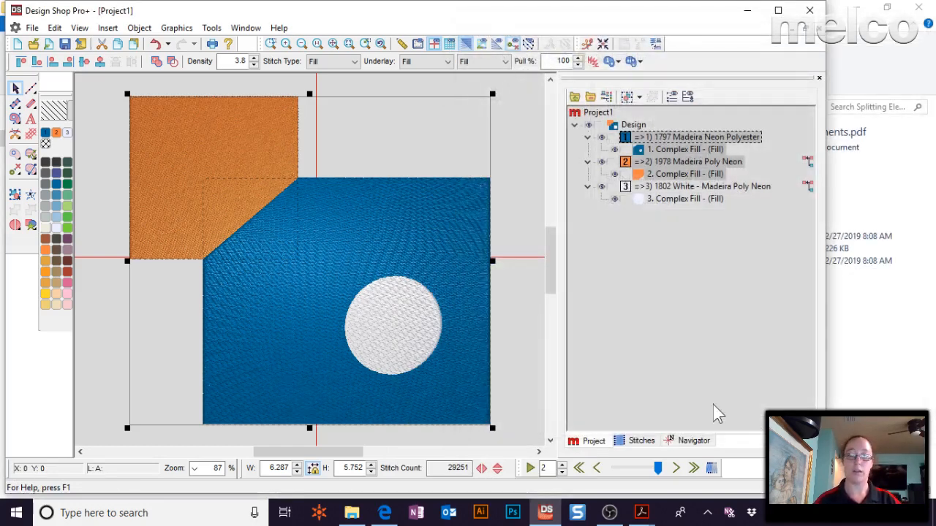
- Step through the slow redraw to examine the underlay and top stitching of the blue and orange fills, and end the playback
{"action": "left_click", "coordinate": [530, 468]}
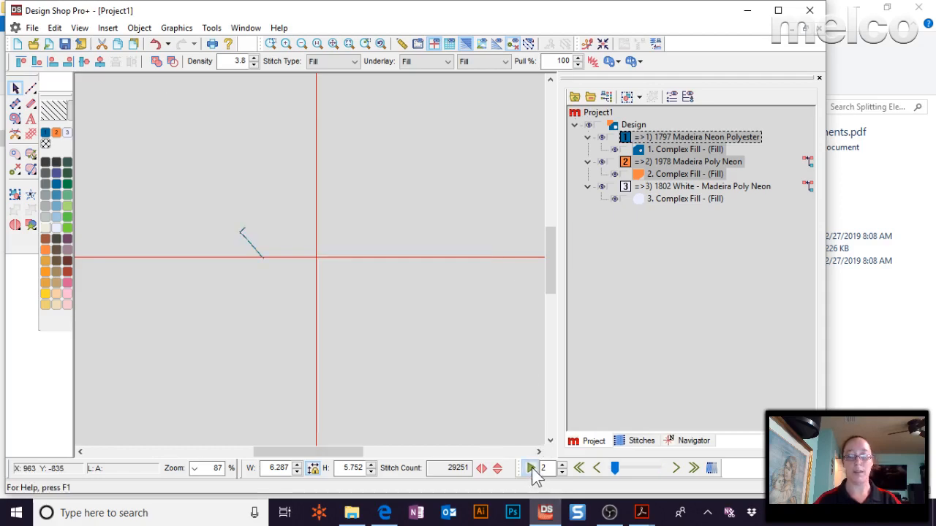
{"action": "left_click", "coordinate": [675, 468]}
{"action": "left_click", "coordinate": [675, 468]}
{"action": "left_click", "coordinate": [676, 468]}
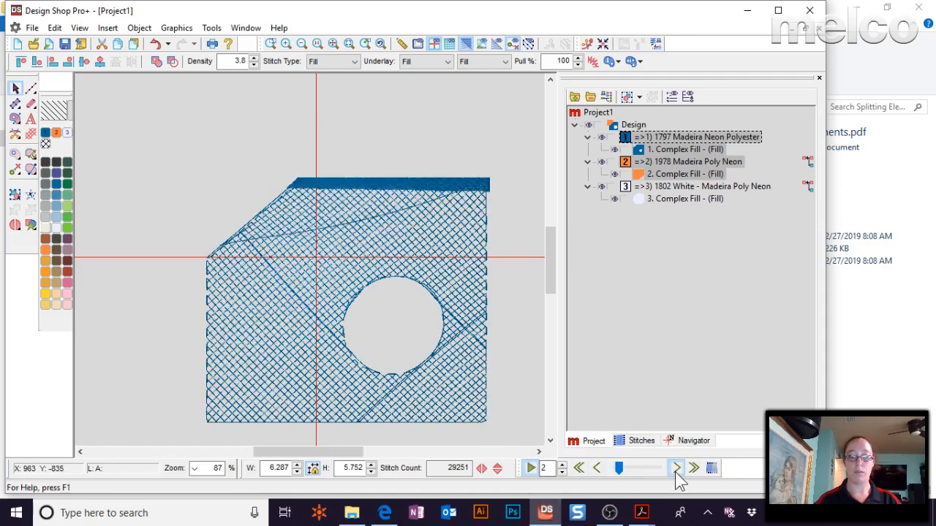
{"action": "left_click", "coordinate": [676, 467]}
{"action": "left_click", "coordinate": [676, 468]}
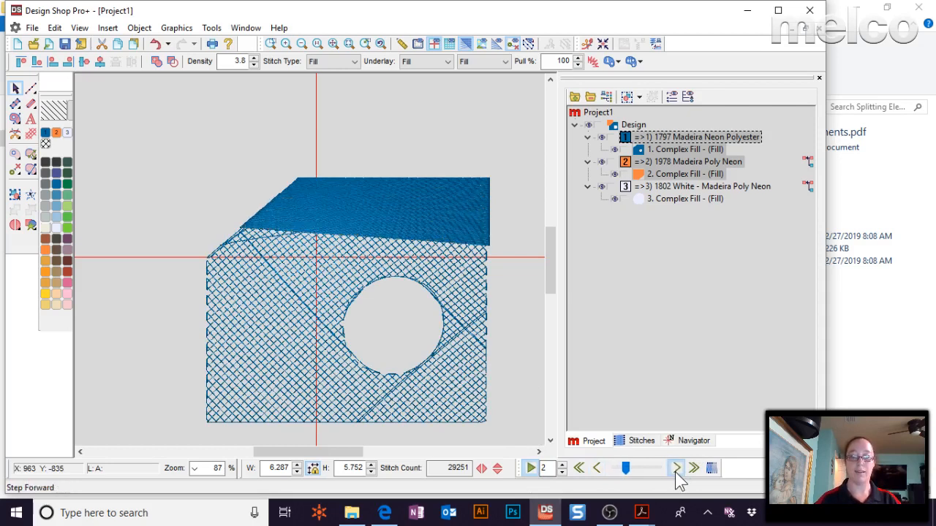
{"action": "left_click", "coordinate": [675, 468]}
{"action": "left_click", "coordinate": [675, 468]}
{"action": "left_click", "coordinate": [676, 468]}
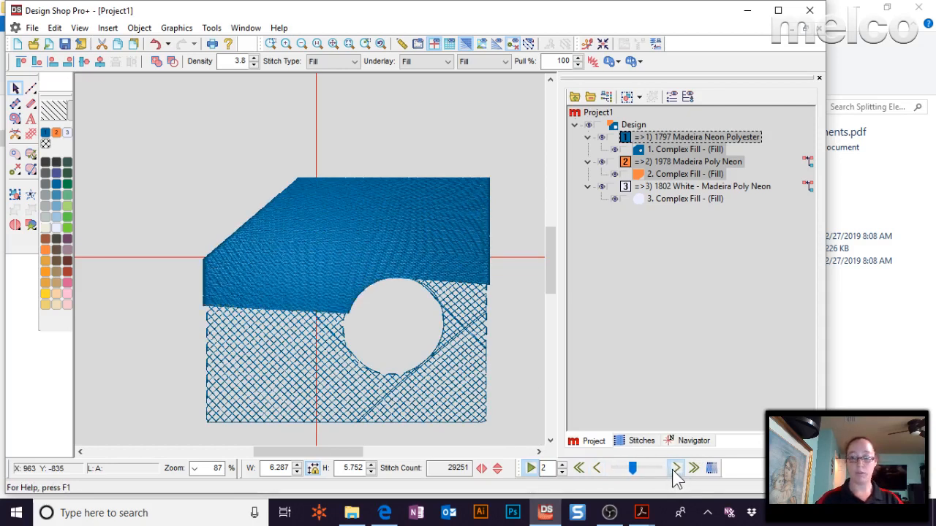
{"action": "left_click", "coordinate": [675, 468]}
{"action": "left_click", "coordinate": [676, 468]}
{"action": "left_click", "coordinate": [676, 468]}
{"action": "left_click", "coordinate": [675, 467]}
{"action": "left_click", "coordinate": [675, 468]}
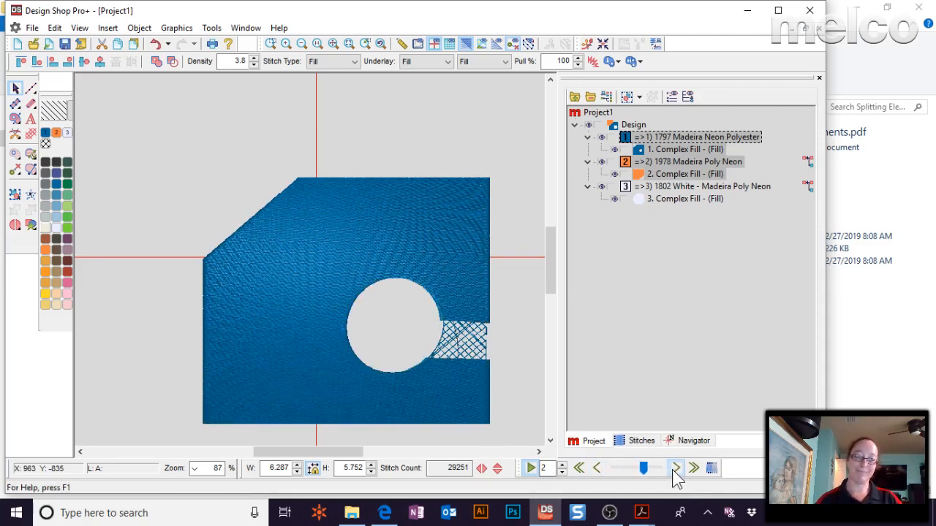
{"action": "left_click", "coordinate": [676, 468]}
{"action": "left_click", "coordinate": [676, 467]}
{"action": "left_click", "coordinate": [676, 467]}
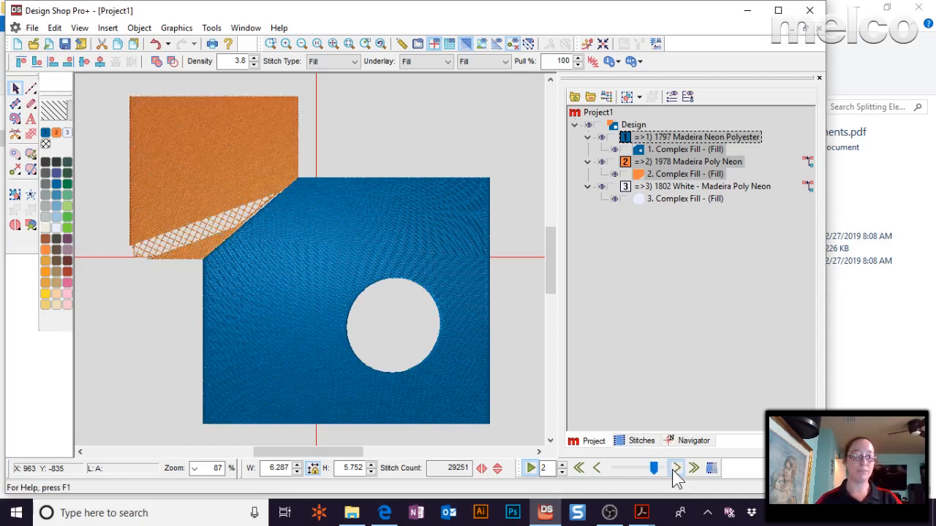
{"action": "left_click", "coordinate": [675, 470]}
{"action": "left_click", "coordinate": [122, 191]}
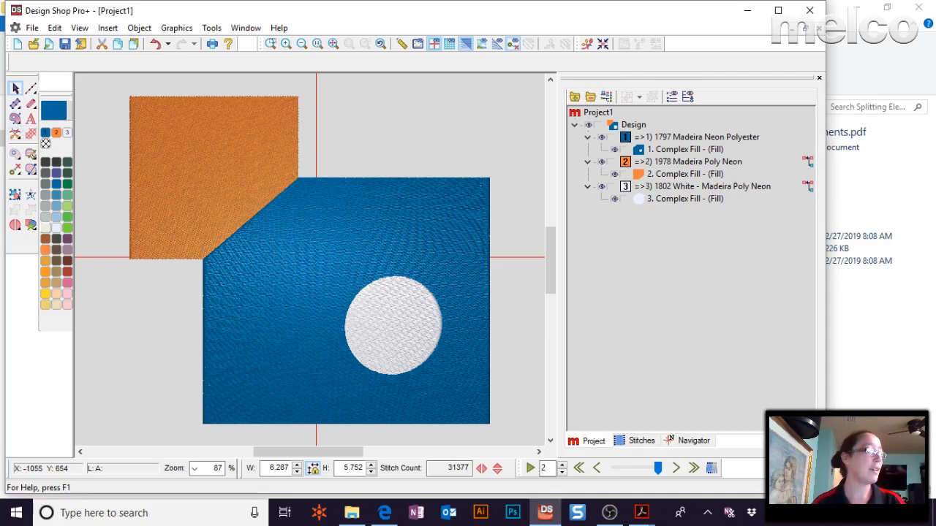
{"action": "key", "text": "alt+Tab"}
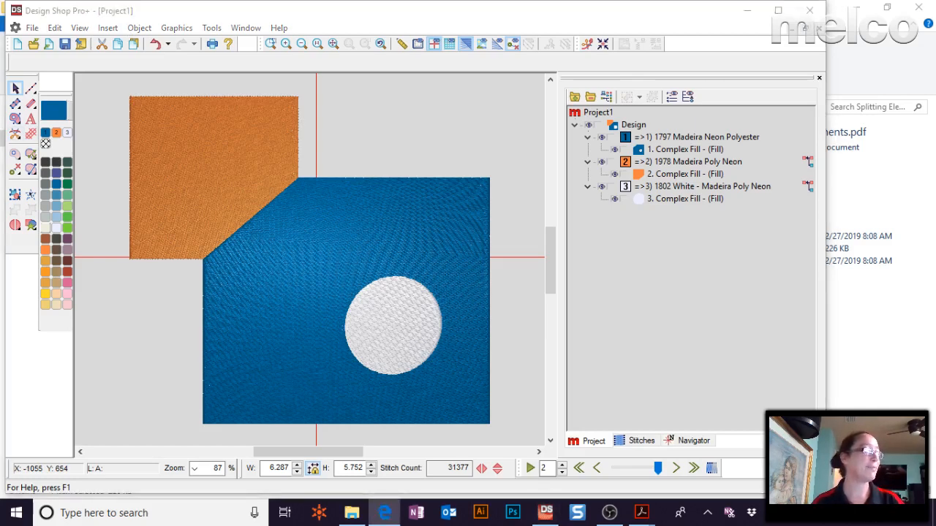